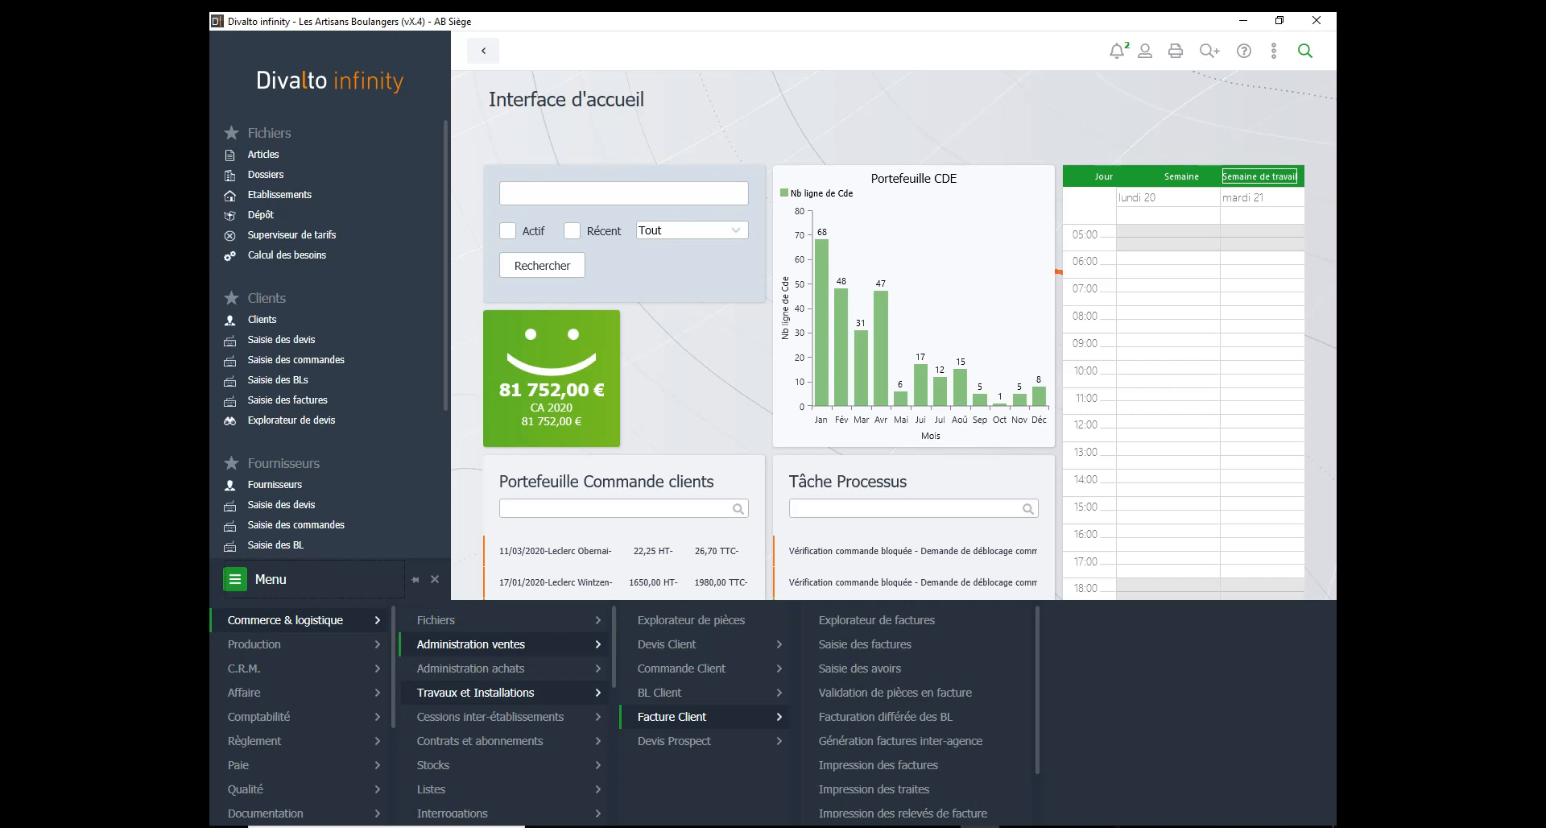
# Step: Open the depot exclusions management (Gestion des exclusions des dépôts) from the Commerce & logistique utilities
pyautogui.scroll(-1, 500, 691)
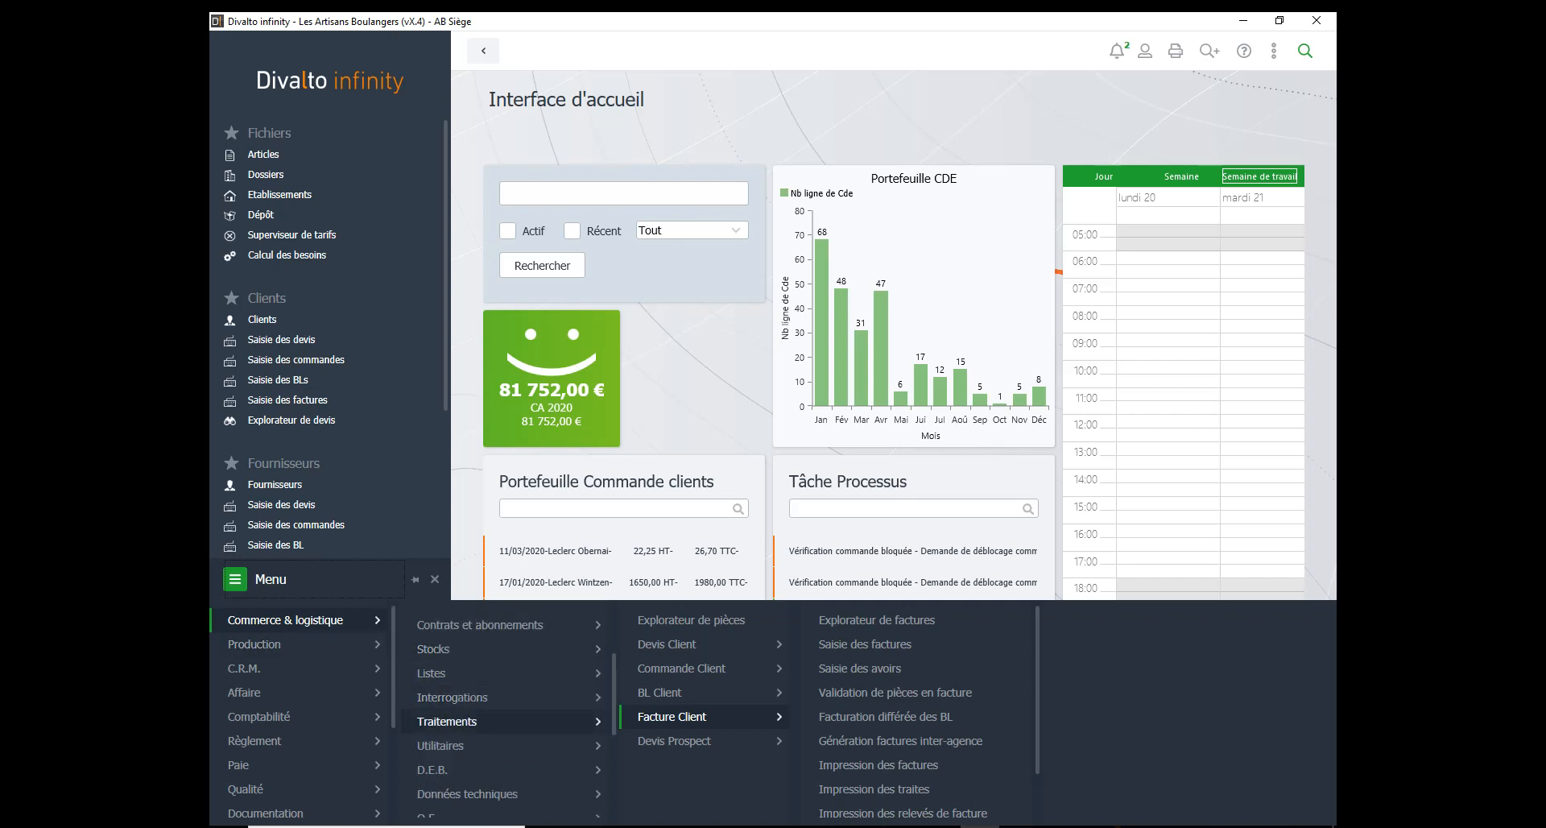
pyautogui.click(440, 744)
pyautogui.scroll(-2, 499, 708)
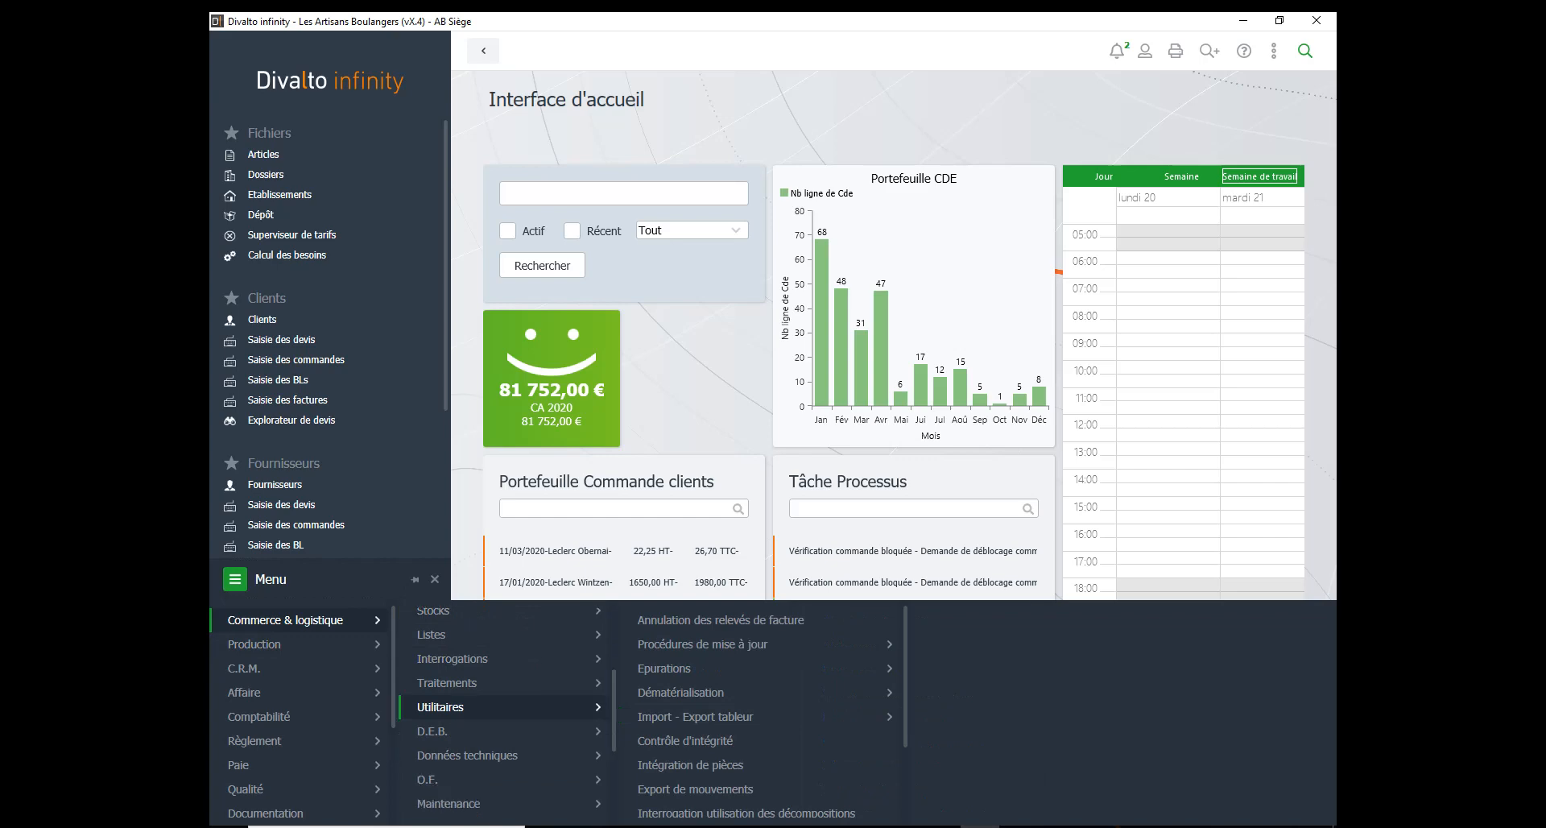
pyautogui.scroll(-1, 676, 756)
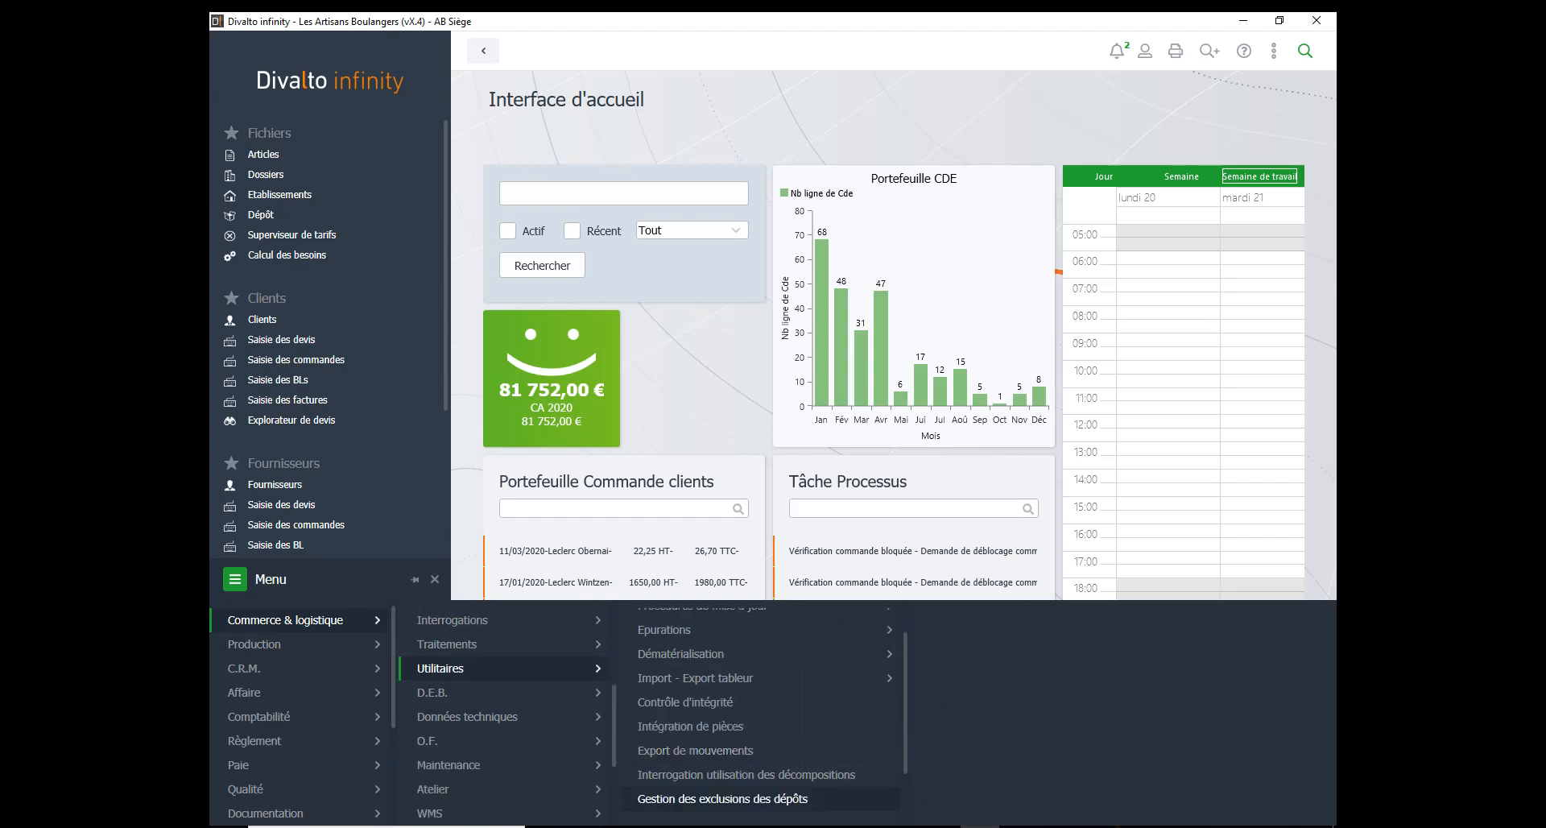
pyautogui.click(722, 798)
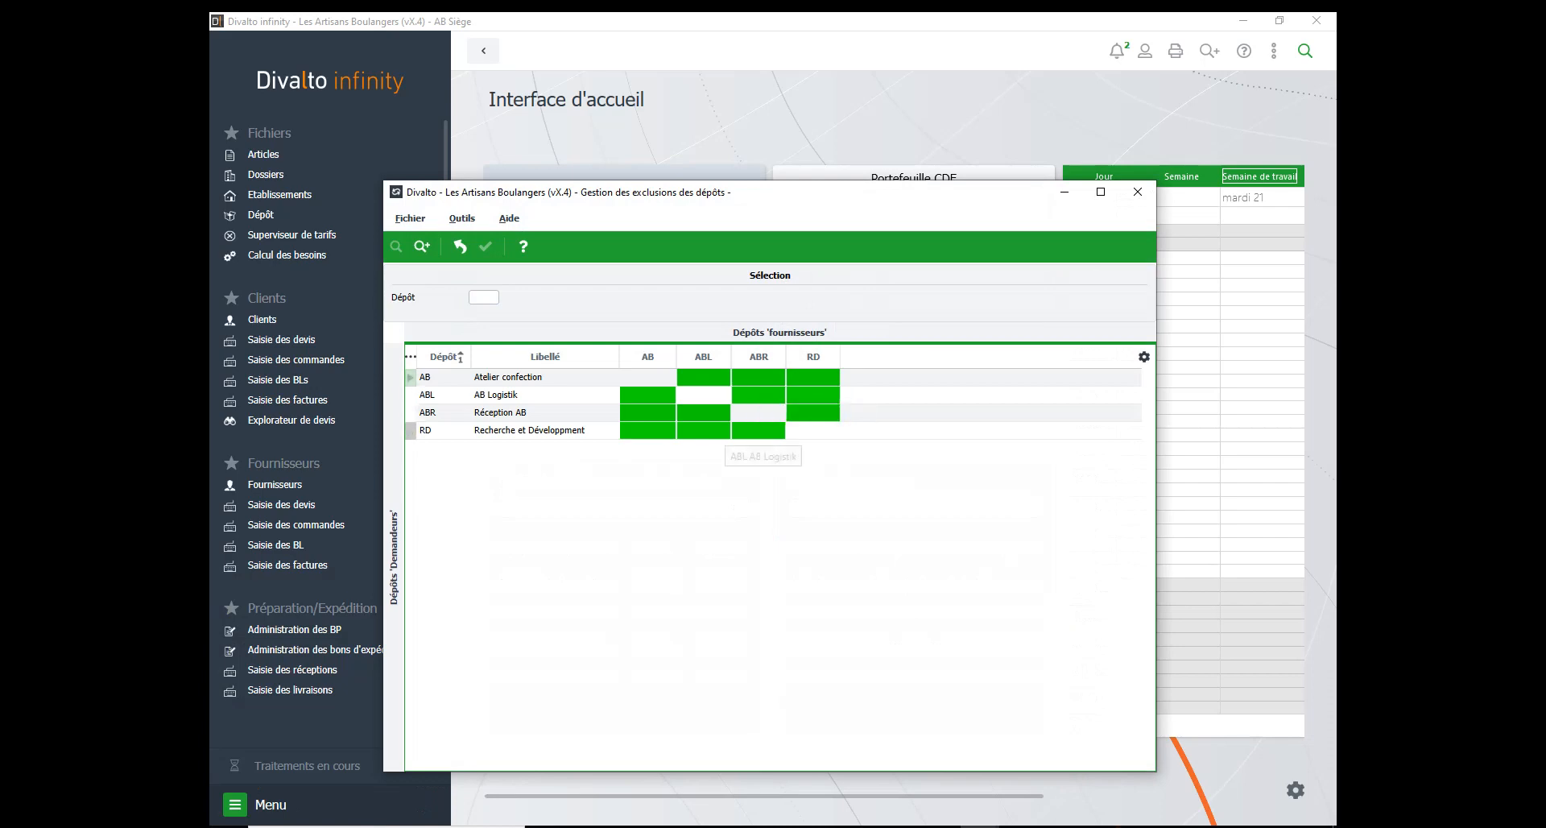
# Step: Try excluding supplier depot ABR for requesting depot AB, restore the authorization, and close the depot exclusions grid
pyautogui.click(760, 377)
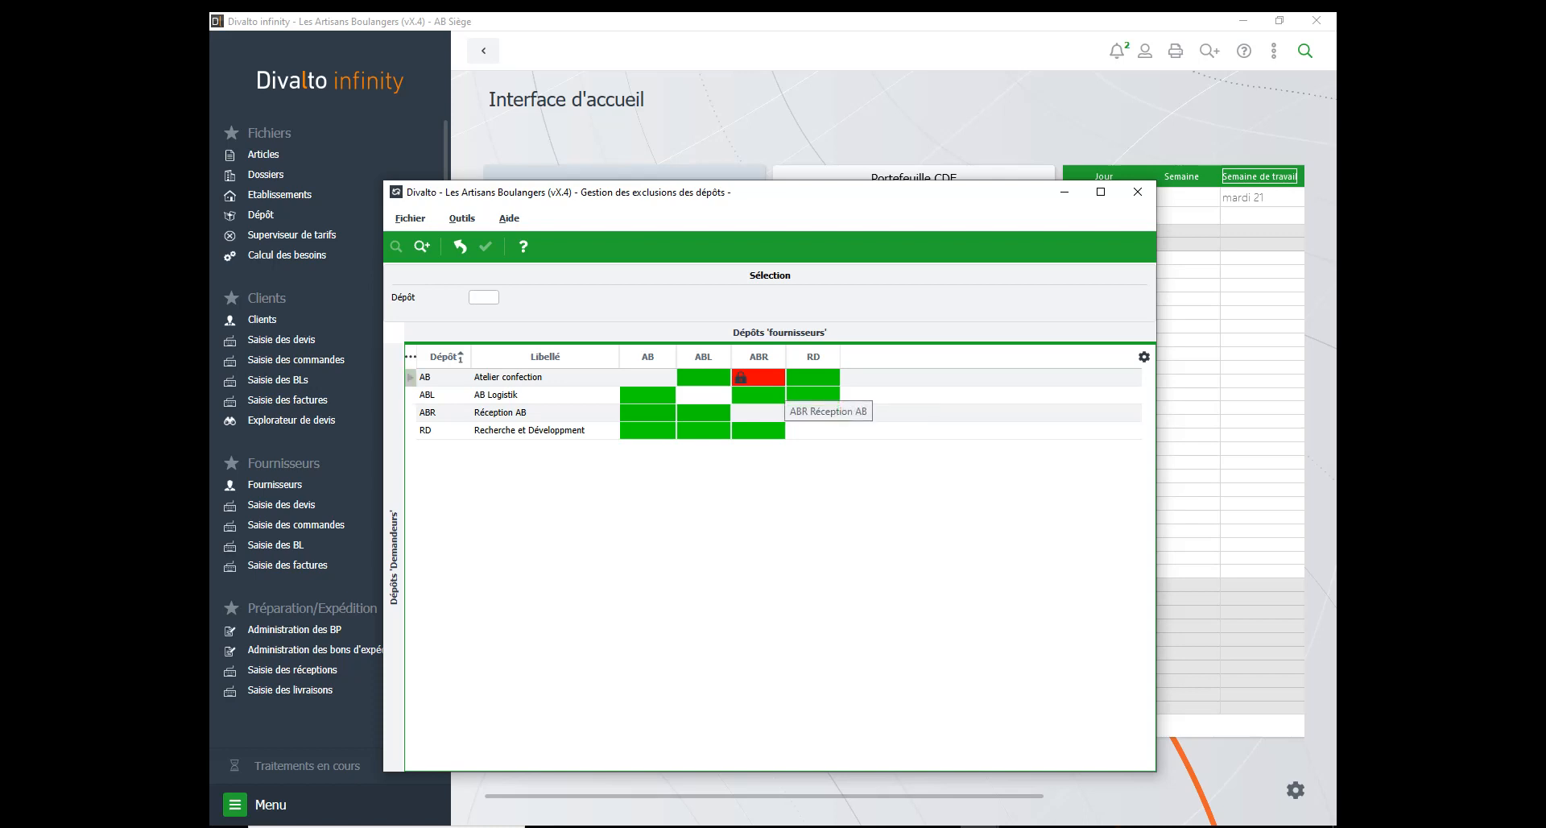
pyautogui.click(760, 377)
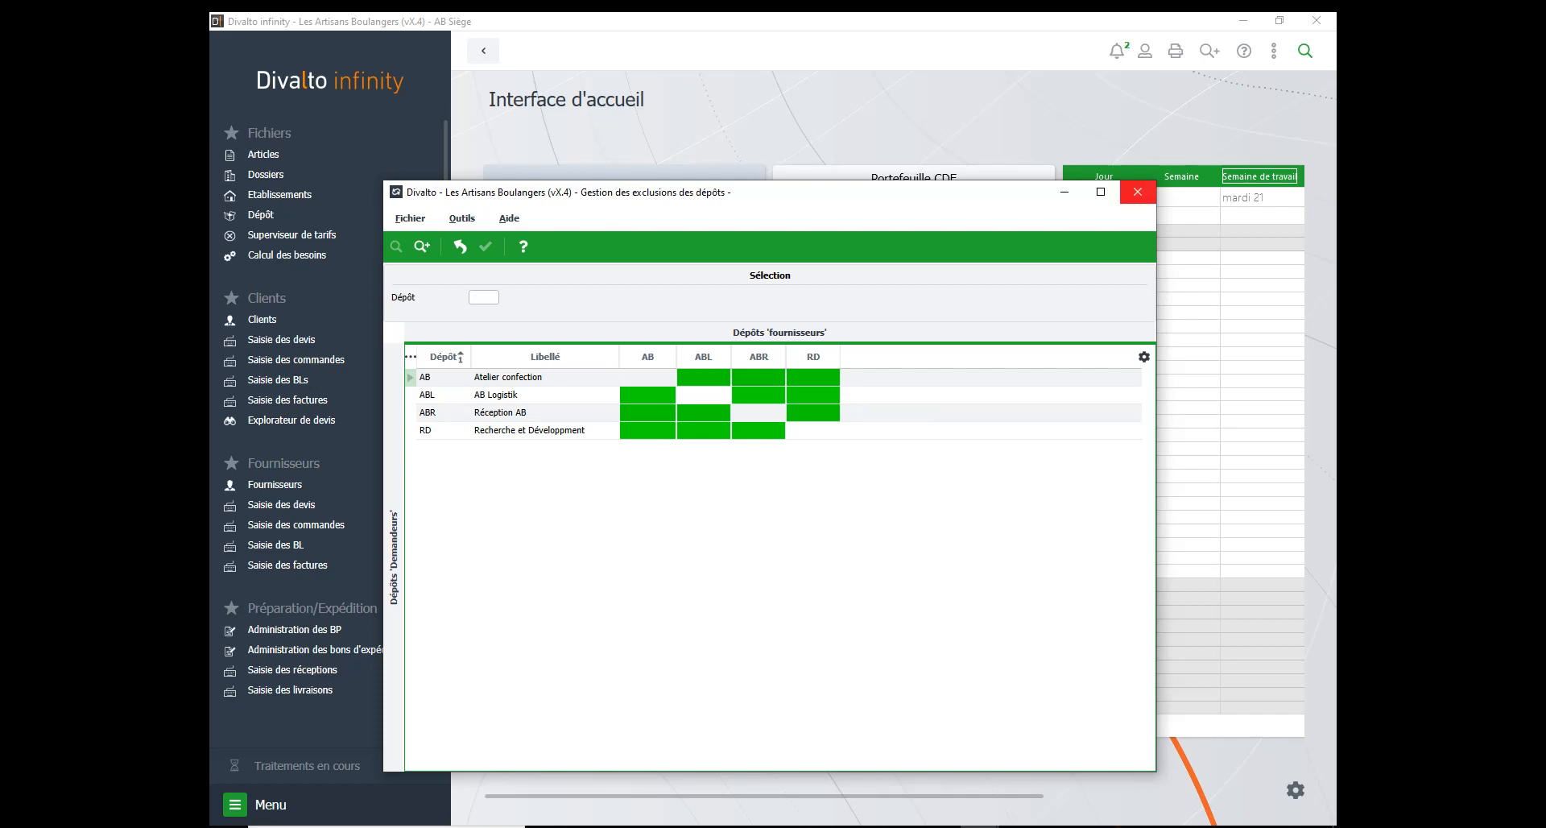
pyautogui.click(1137, 192)
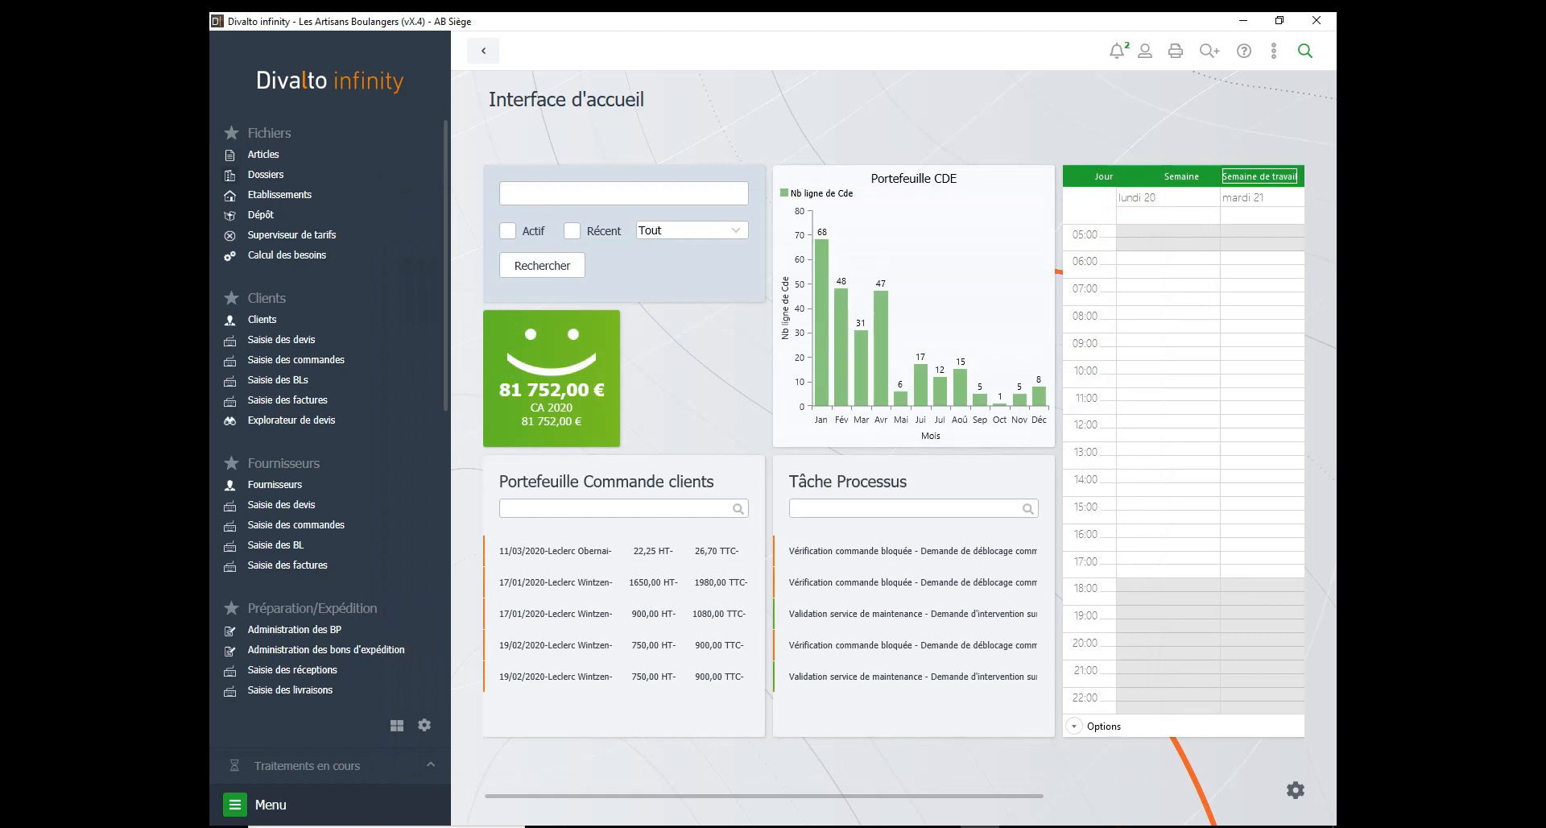
# Step: Examine the inter-agency settings of the Les Artisans Boulangers dossier, including multi-depot arbitration in order entry, and close it
pyautogui.click(266, 175)
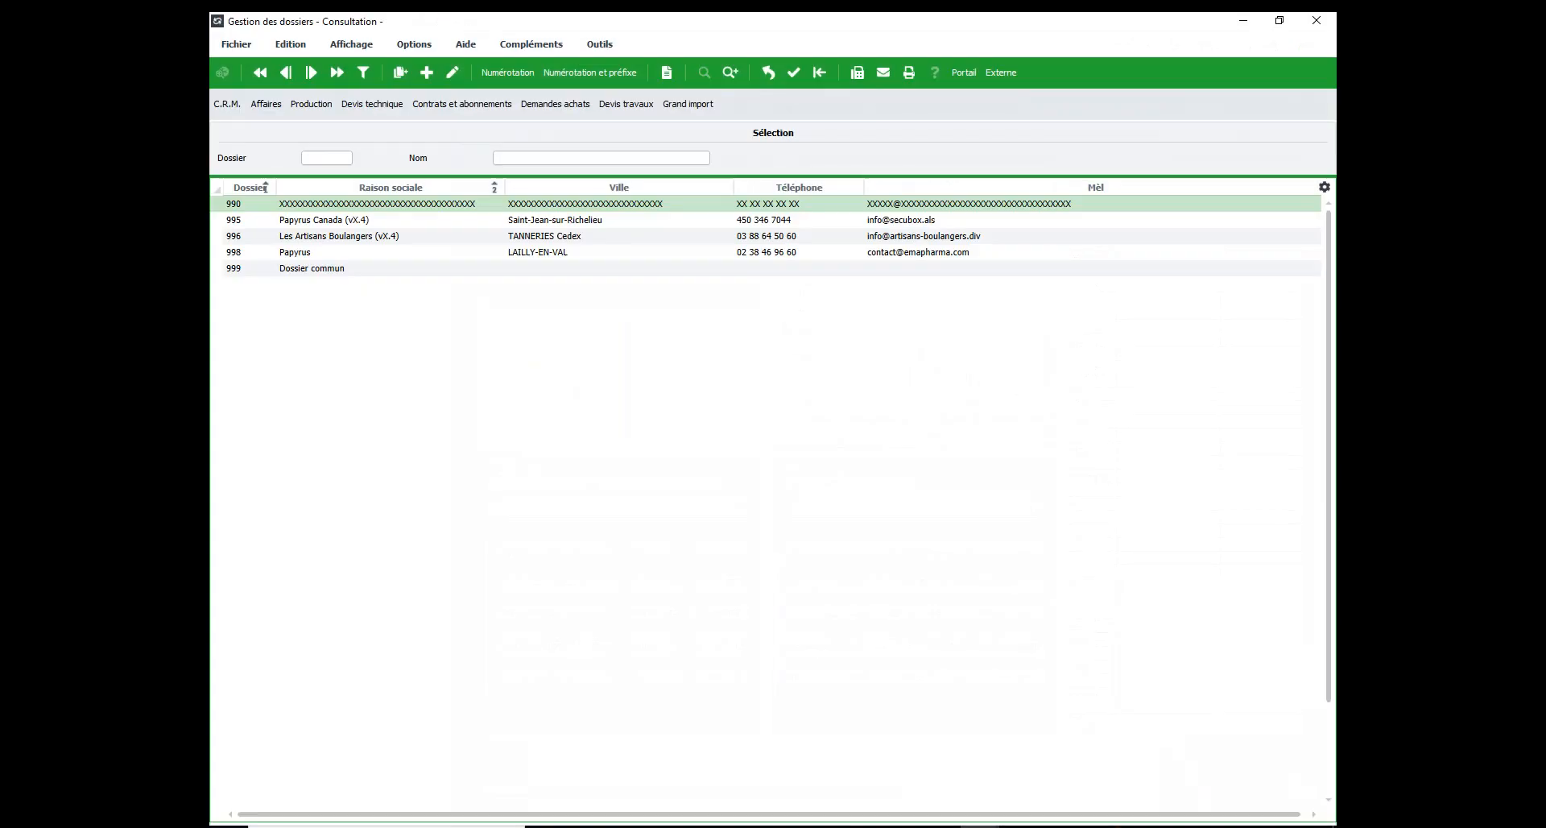
pyautogui.doubleClick(322, 237)
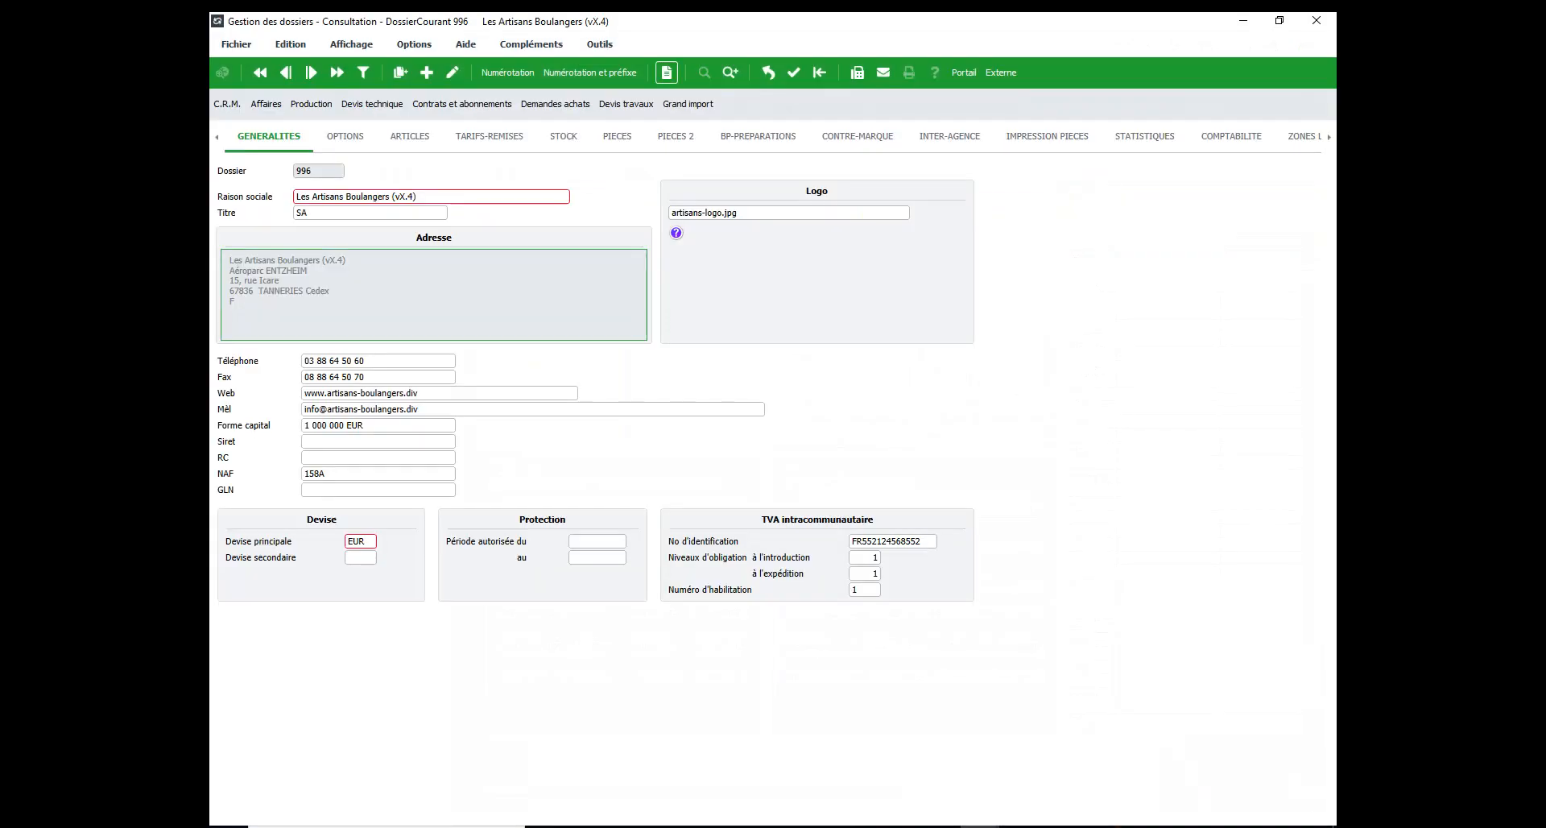
pyautogui.click(949, 136)
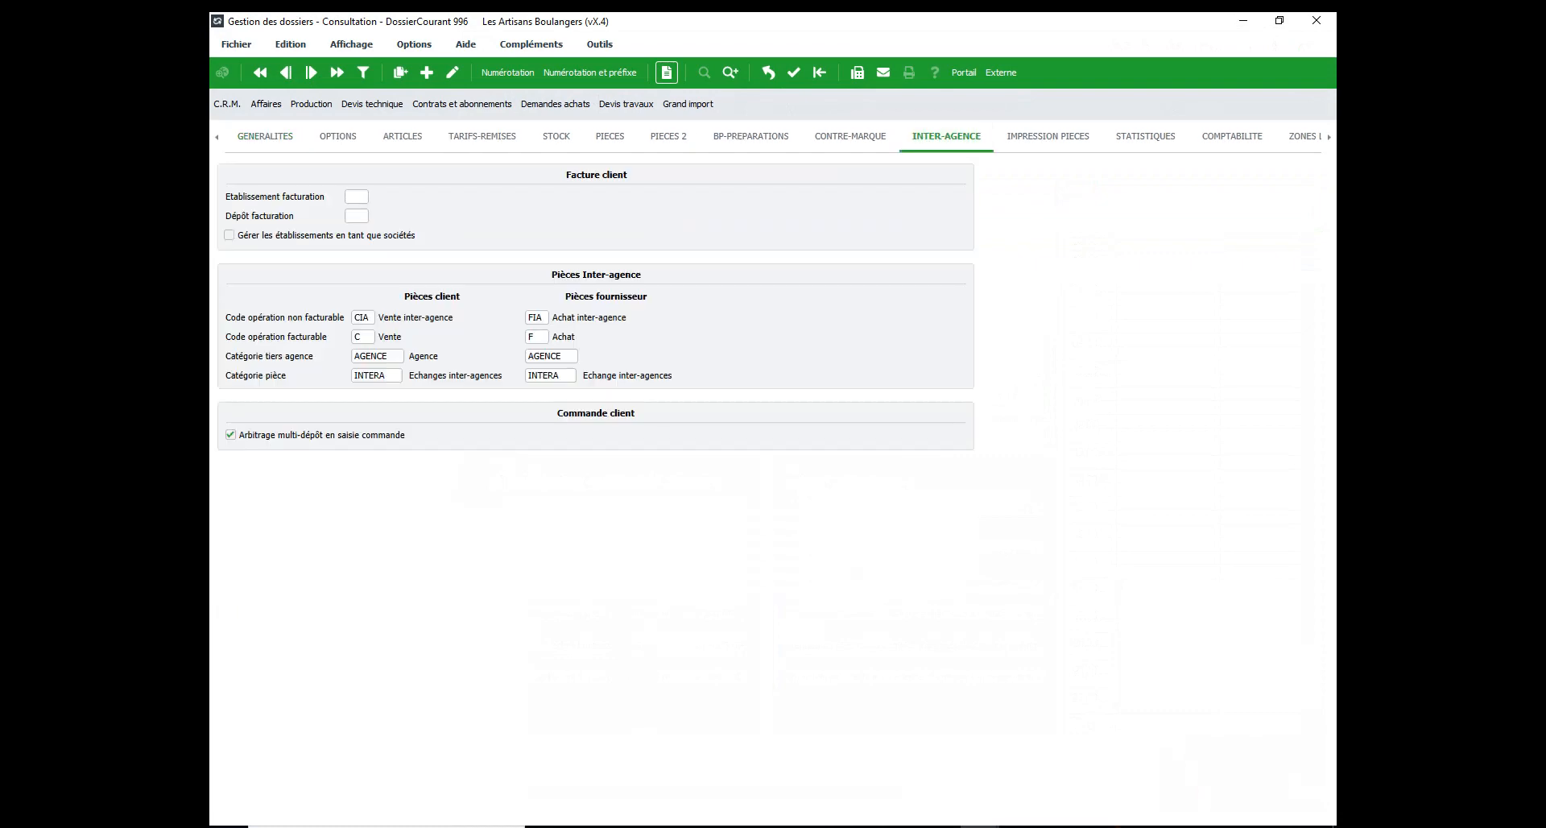
pyautogui.click(357, 196)
pyautogui.write('1')
pyautogui.press('F2')
pyautogui.click(1317, 20)
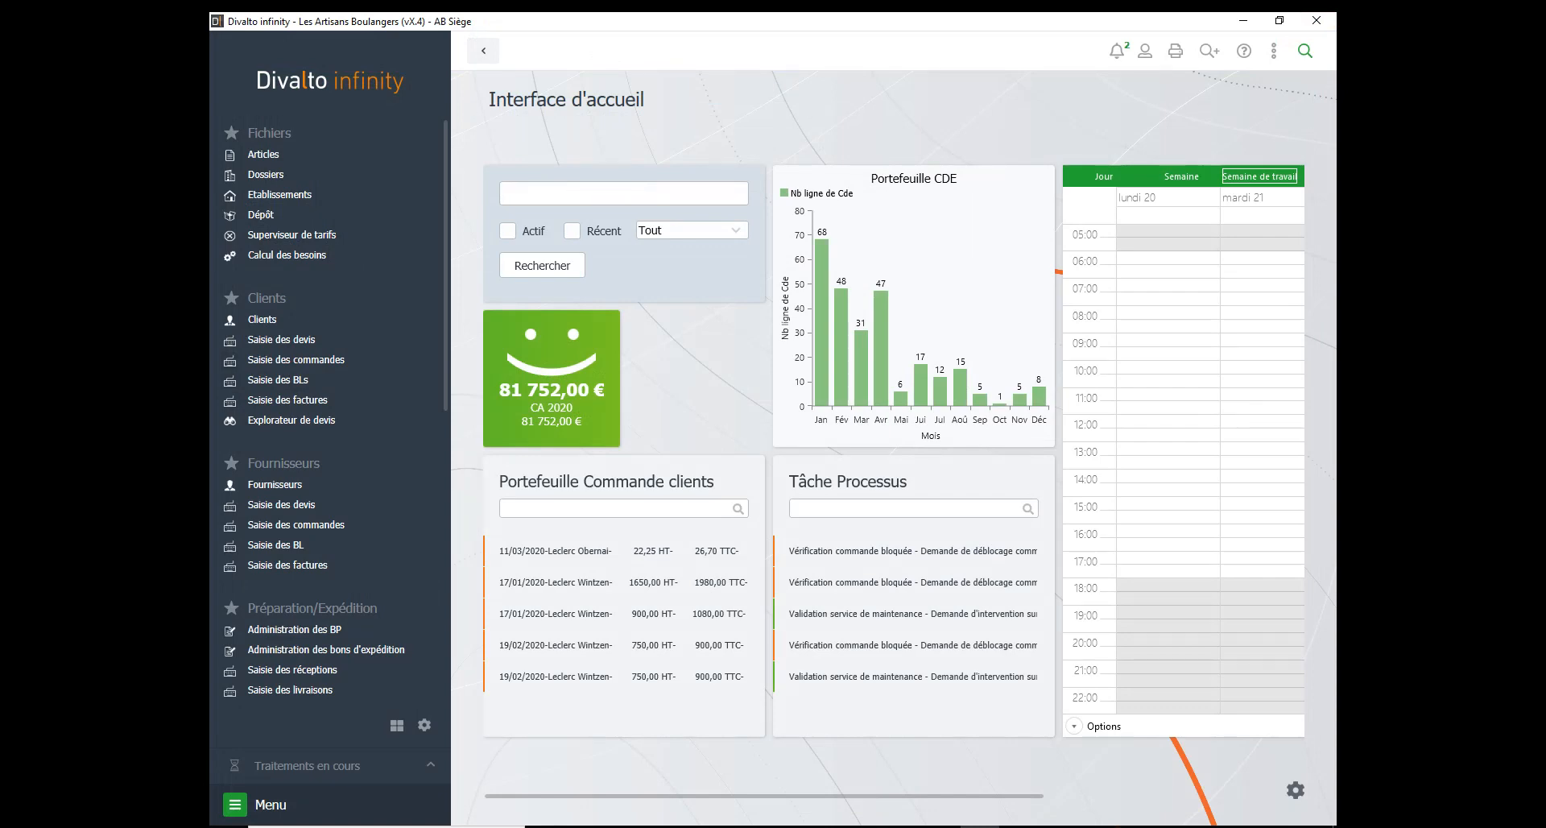
# Step: Create a new customer order for Leclerc Wintzenheim by entering its customer code
pyautogui.click(295, 360)
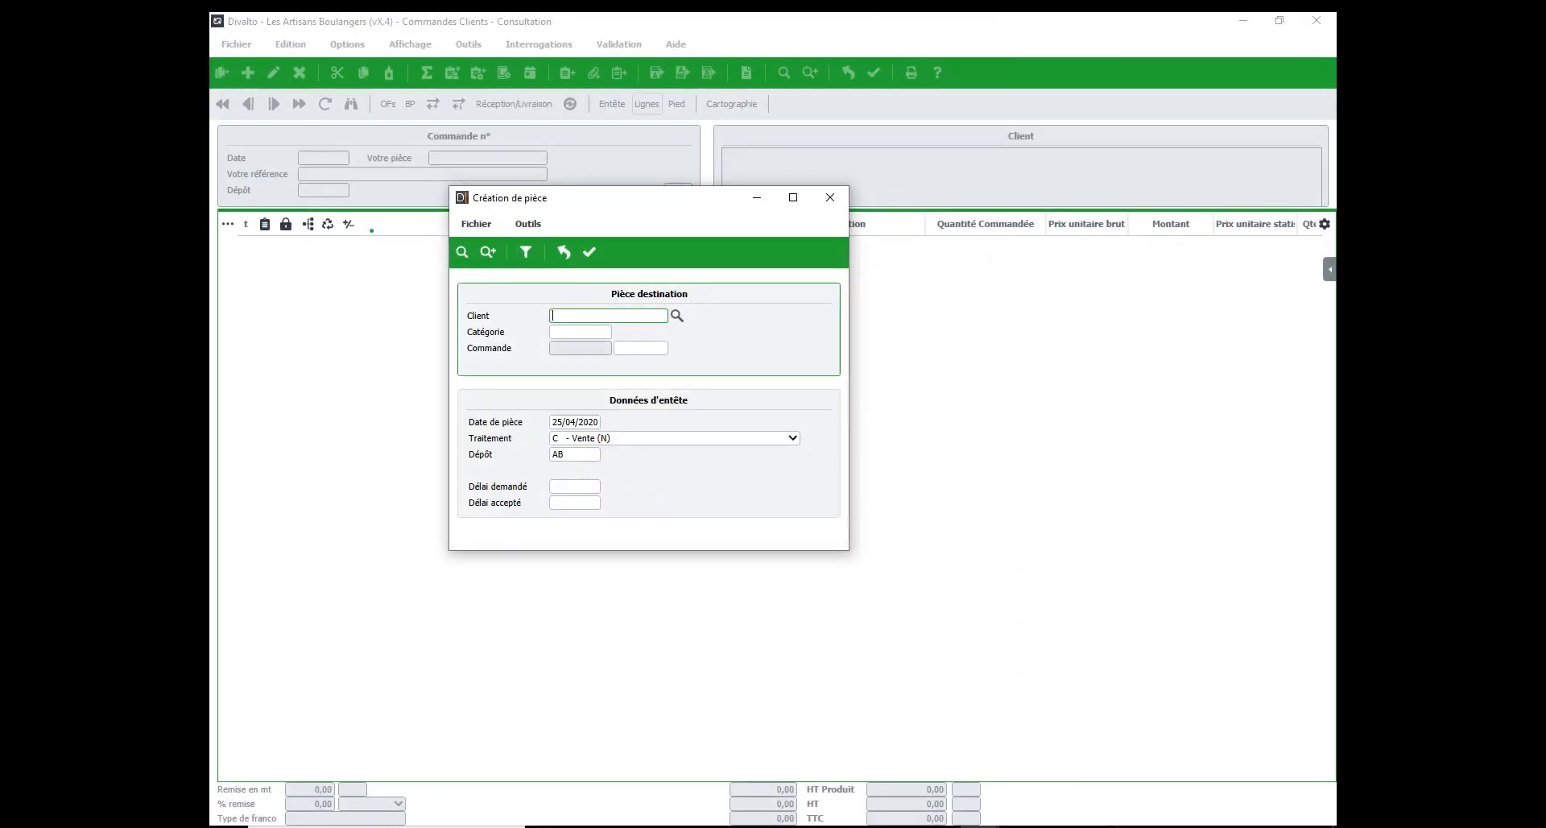
pyautogui.write('C0000004')
pyautogui.press('Return')
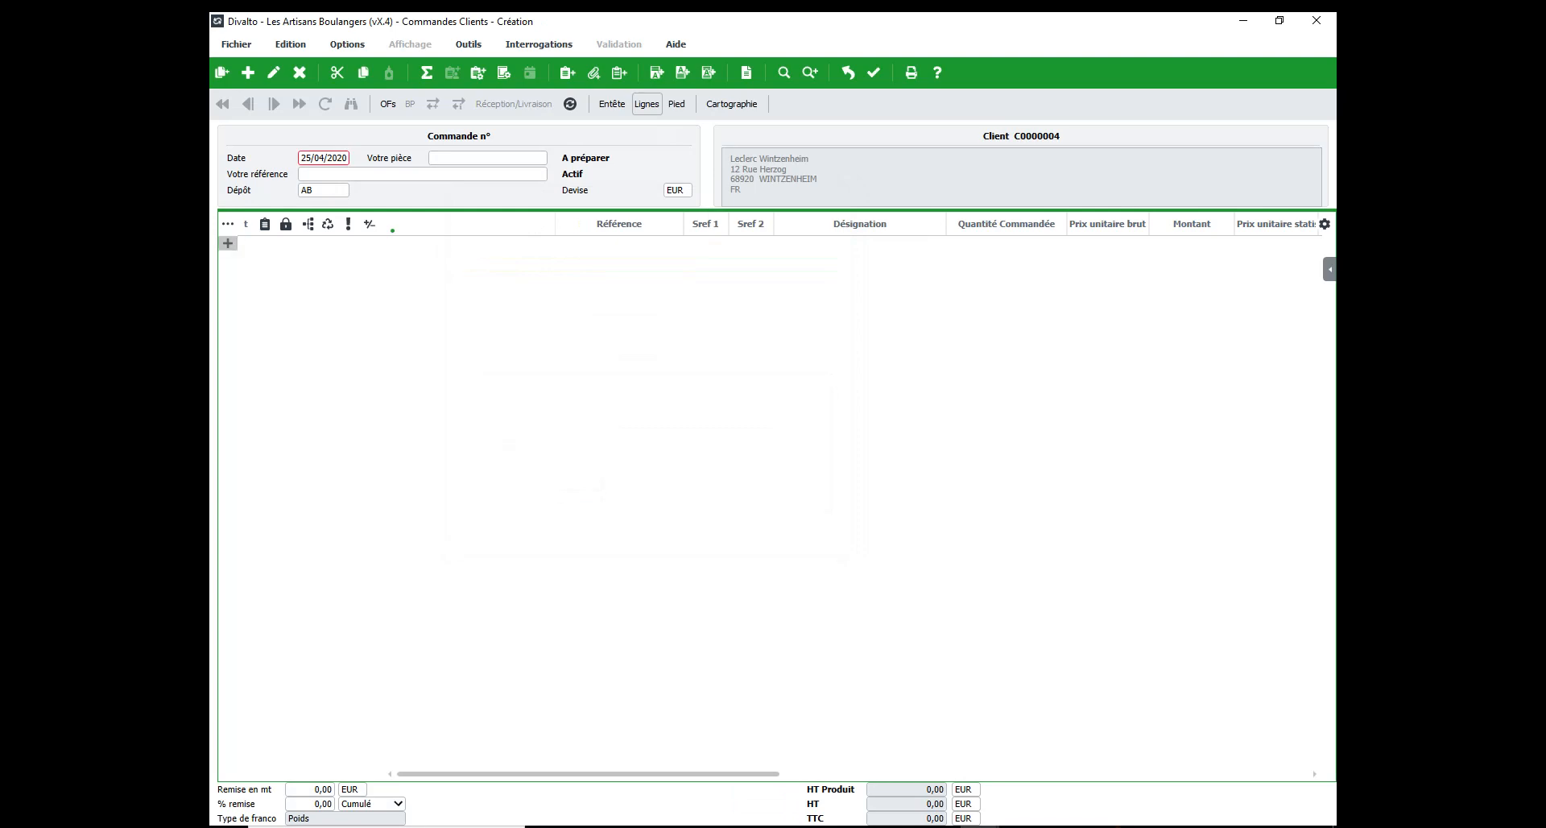
# Step: Add an order line for article ALB0002 with a quantity of 7
pyautogui.click(228, 243)
pyautogui.write('ALB0002')
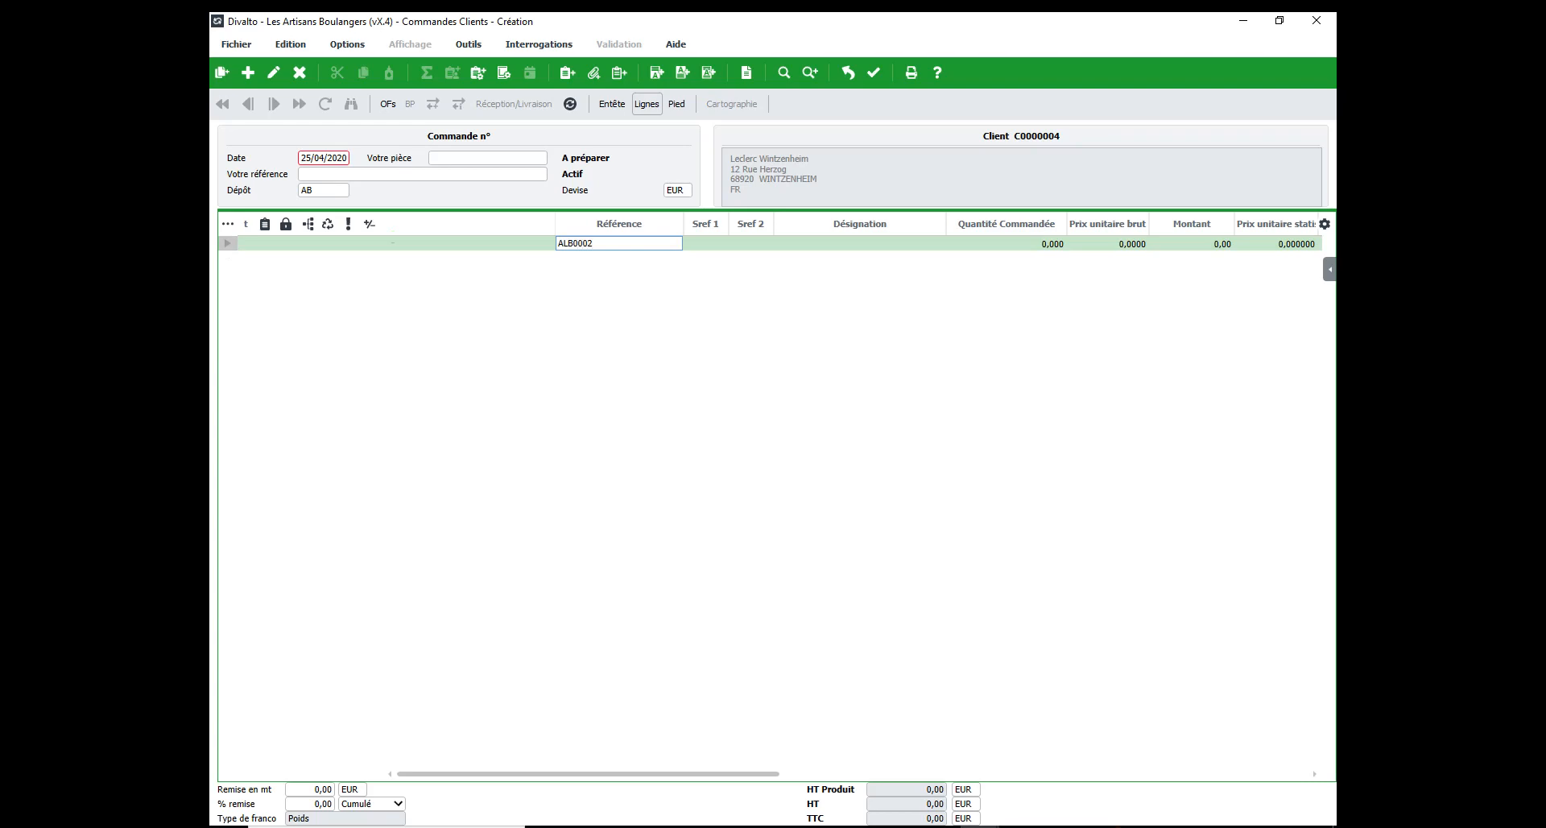
pyautogui.press('Return')
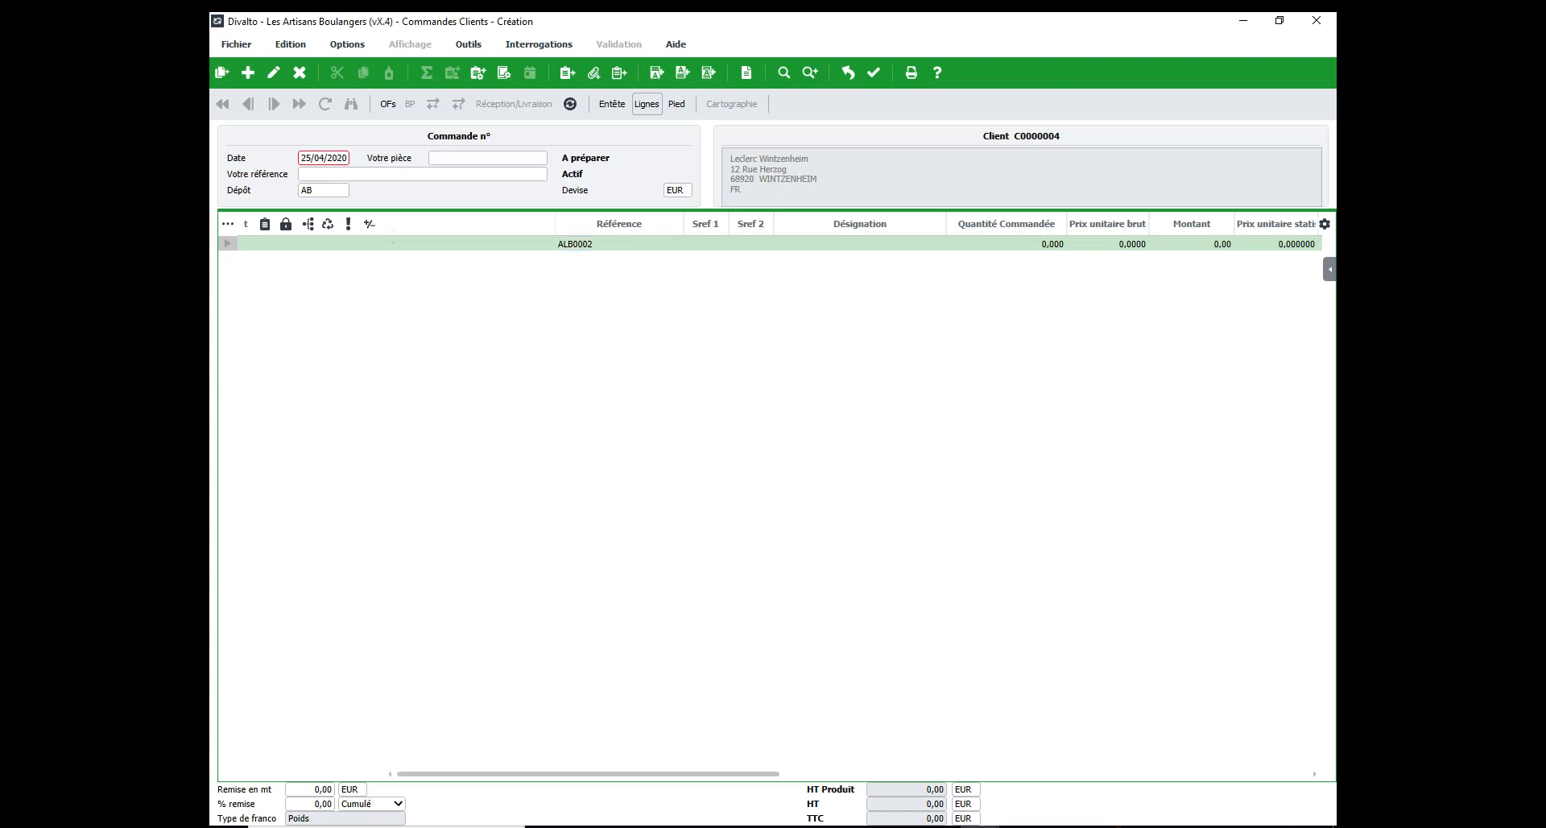
pyautogui.write('7')
pyautogui.press('Return')
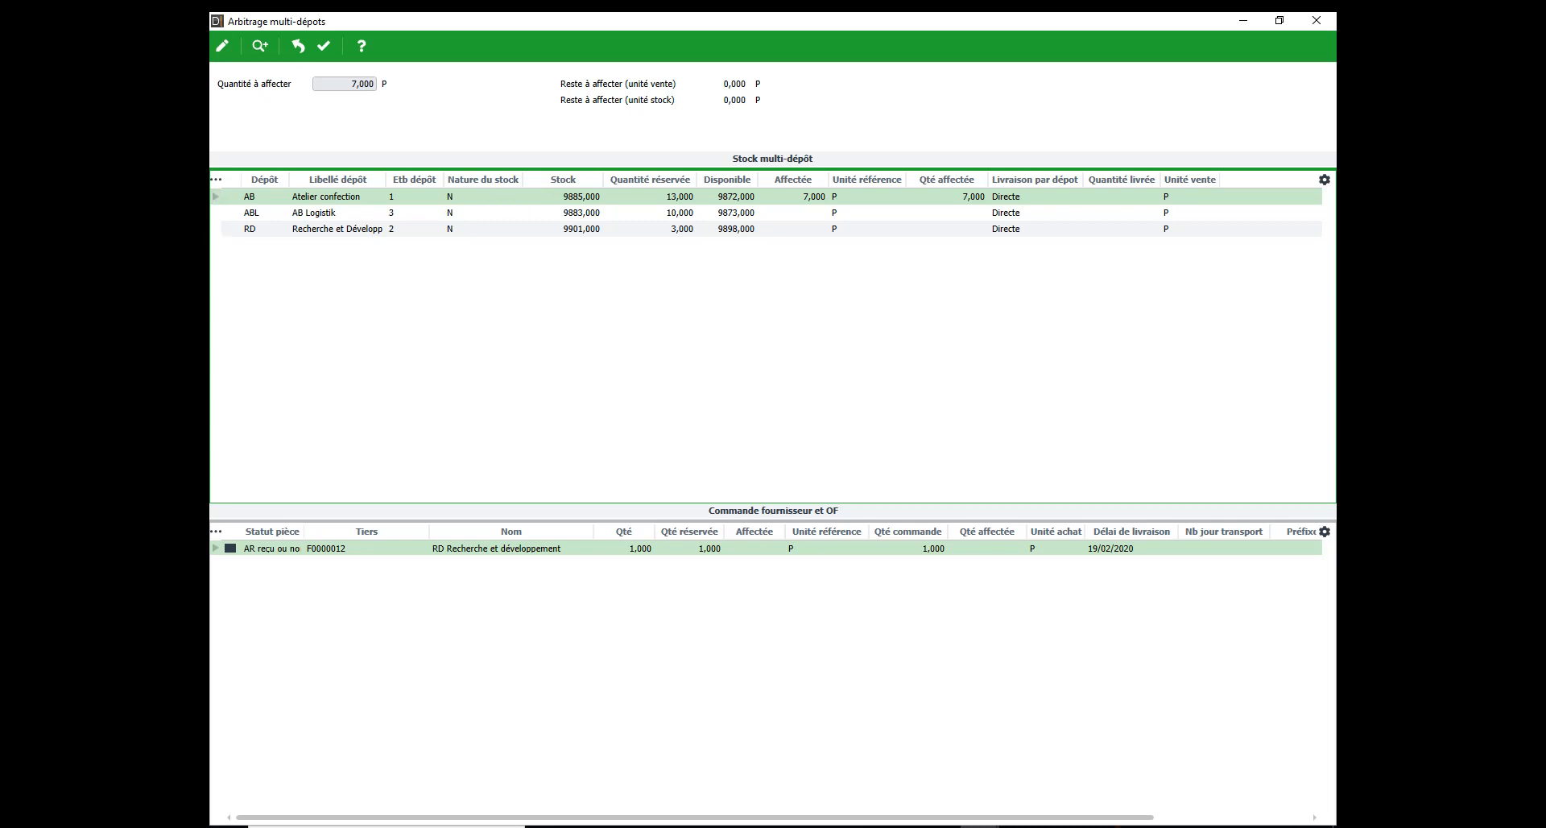
# Step: Set the quantity allocated to depot AB to 3 in the multi-depot arbitration
pyautogui.click(222, 46)
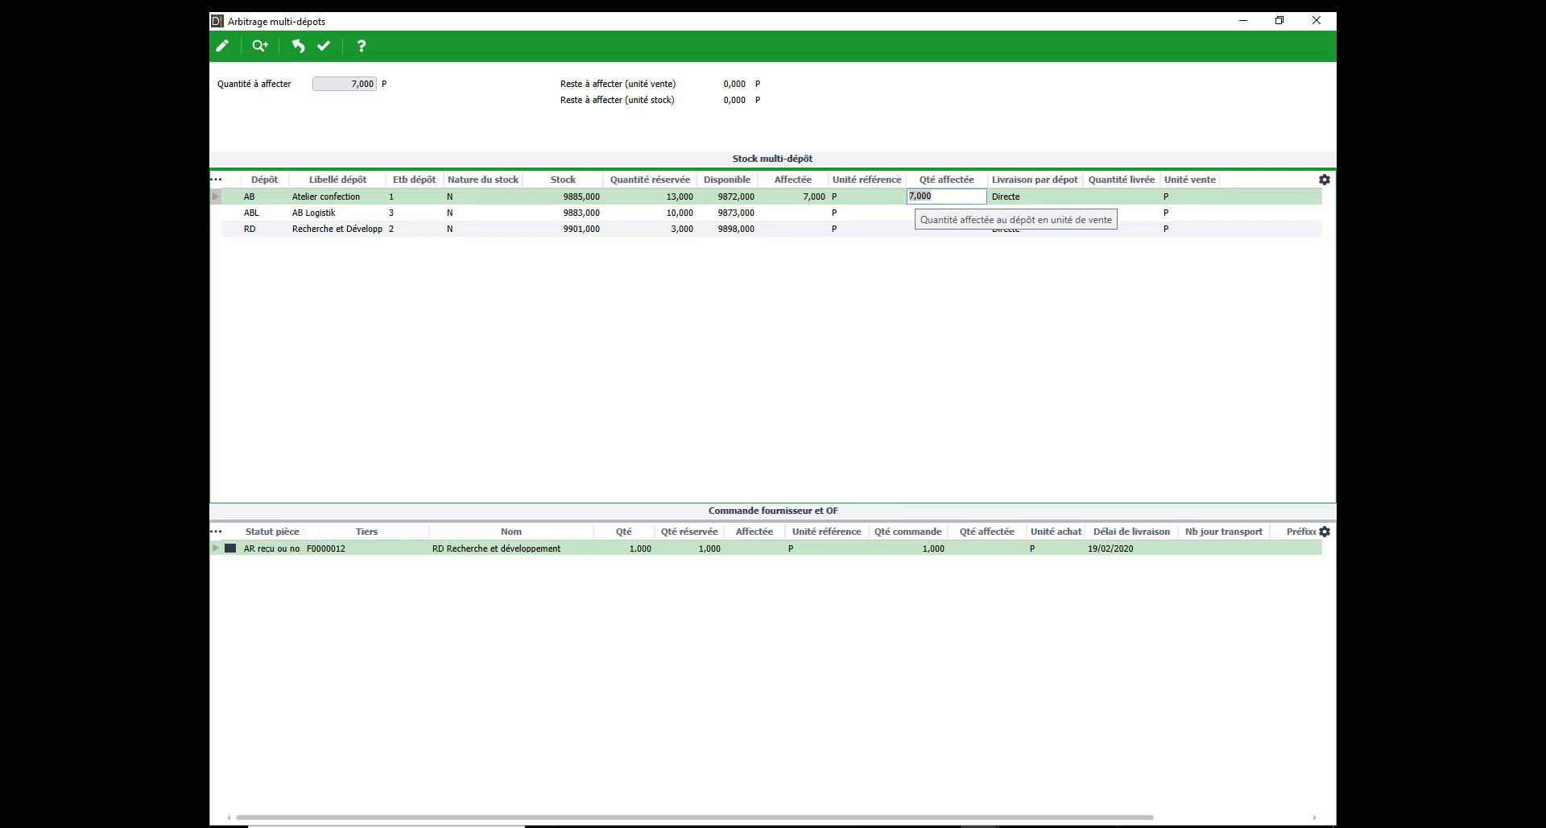
pyautogui.write('3')
pyautogui.press('Return')
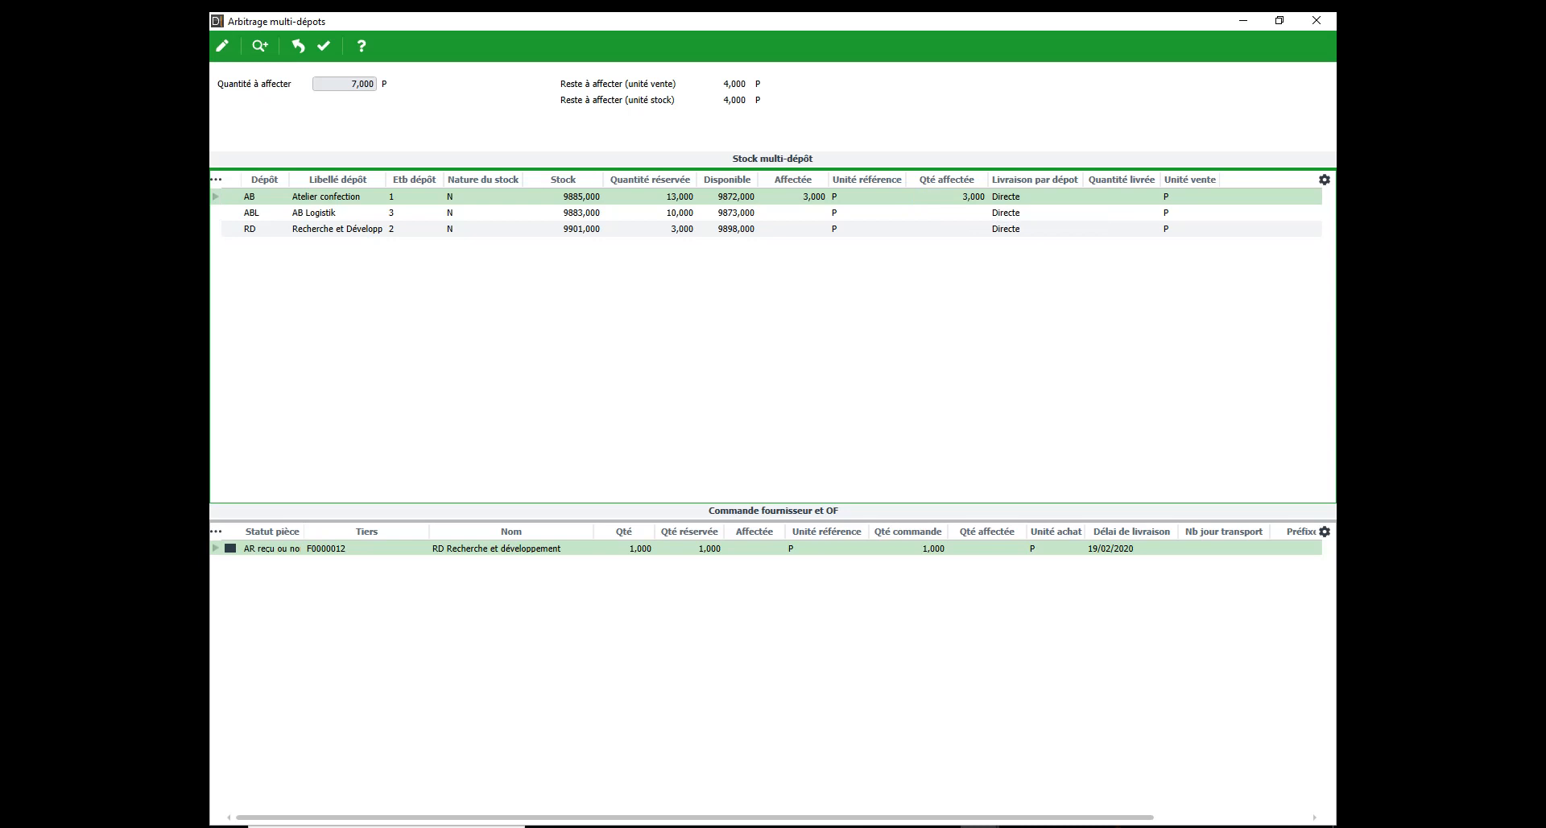
# Step: Allocate a quantity of 2 to depot ABL and keep its delivery mode as Directe
pyautogui.click(973, 213)
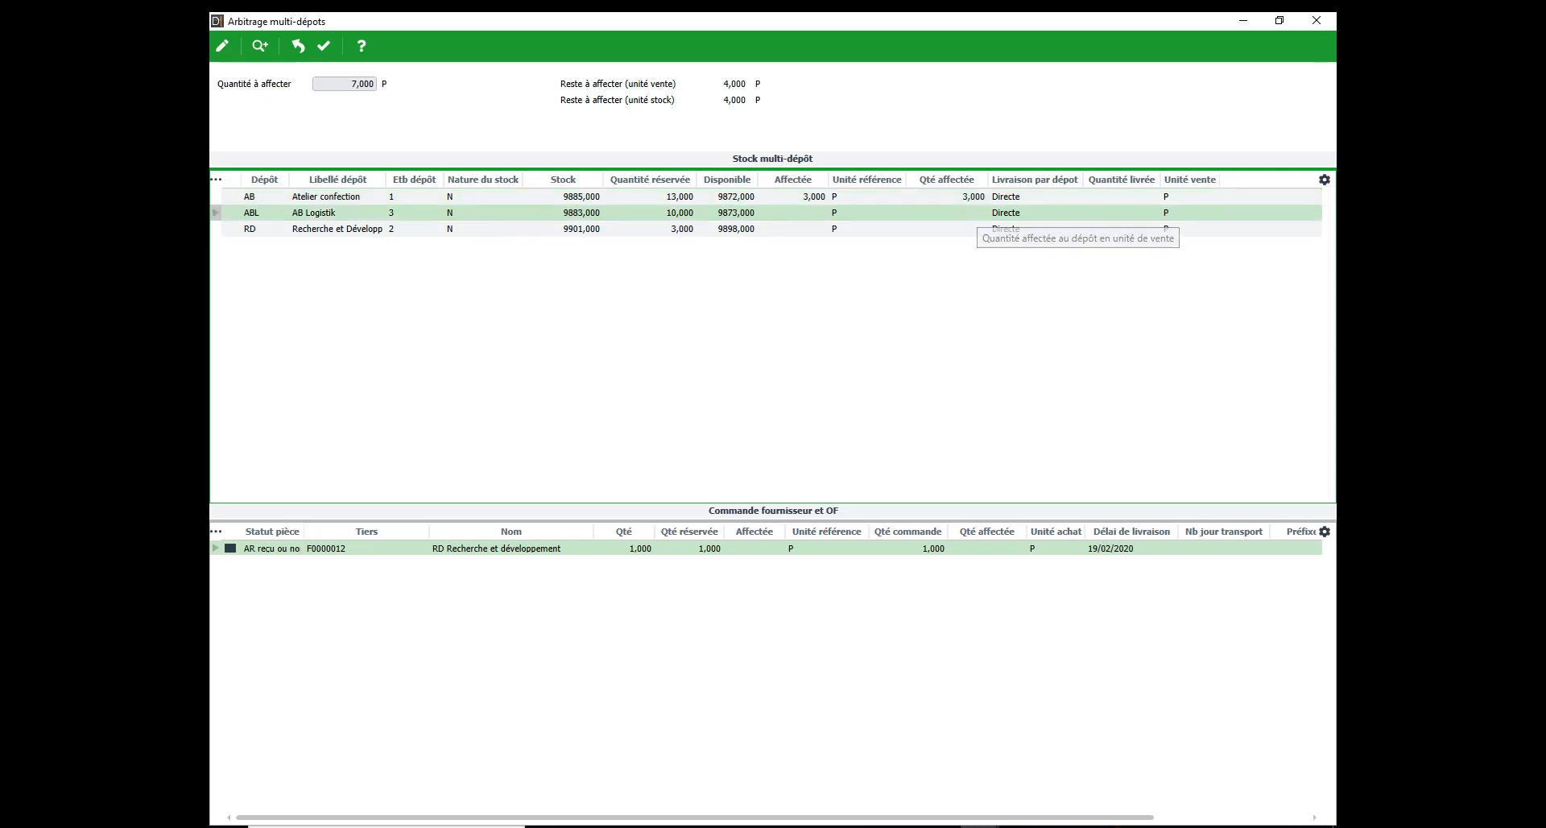
pyautogui.click(222, 47)
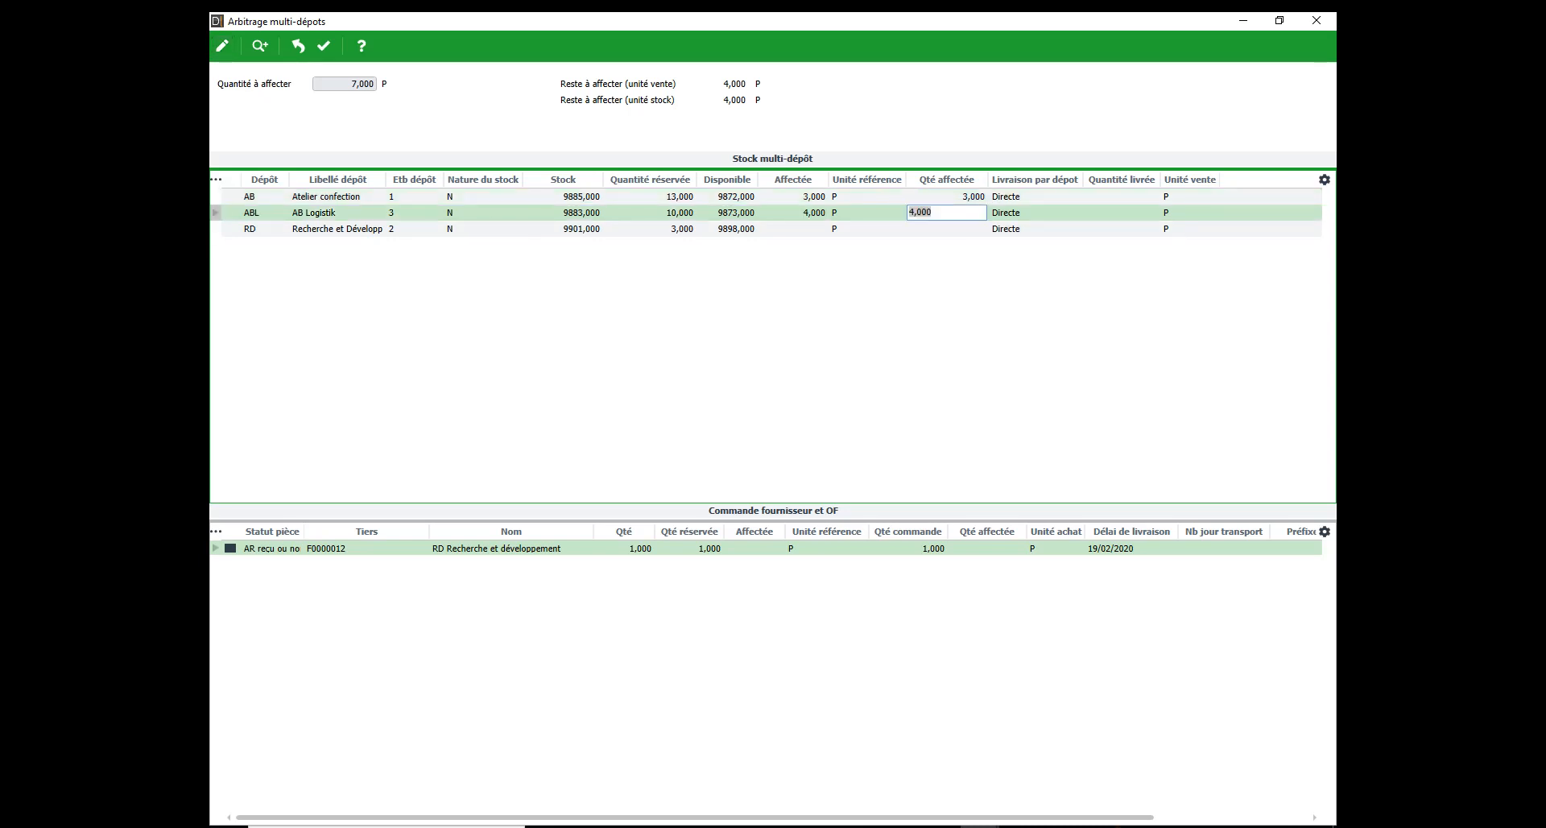
pyautogui.write('2')
pyautogui.press('Tab')
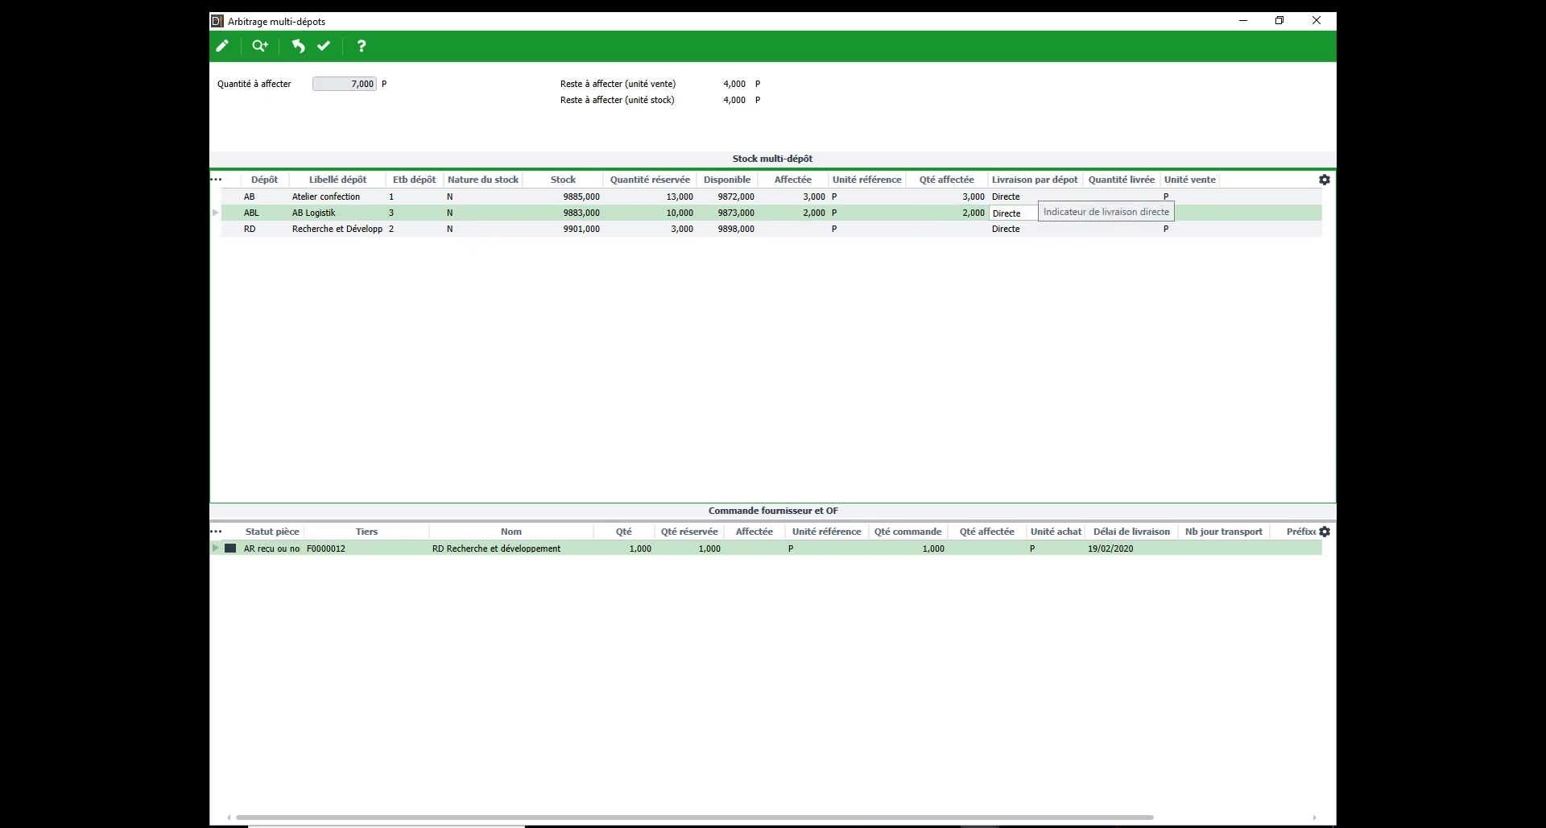
pyautogui.click(1027, 214)
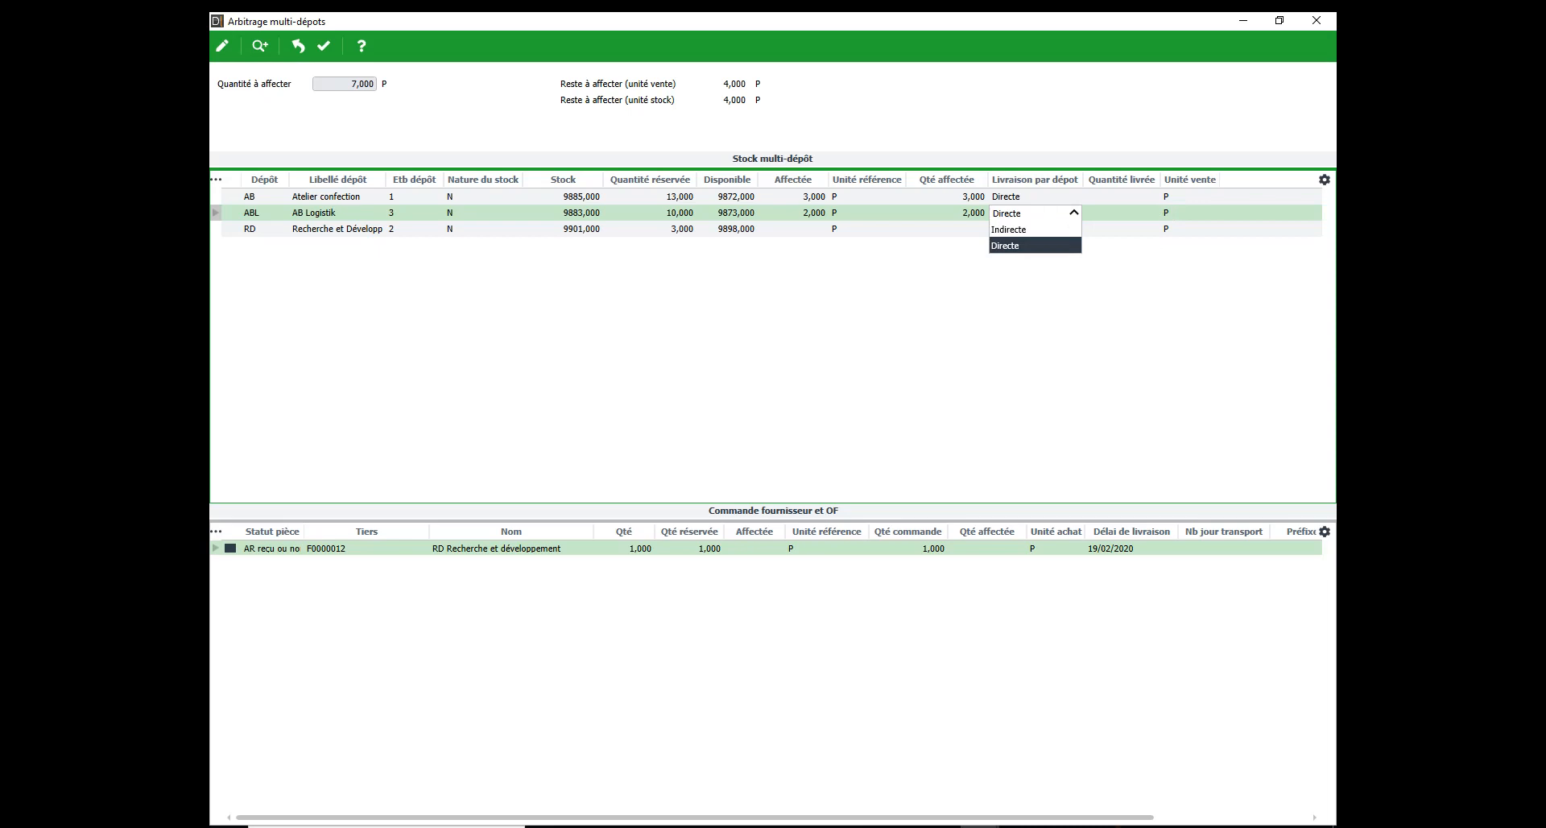
pyautogui.press('Return')
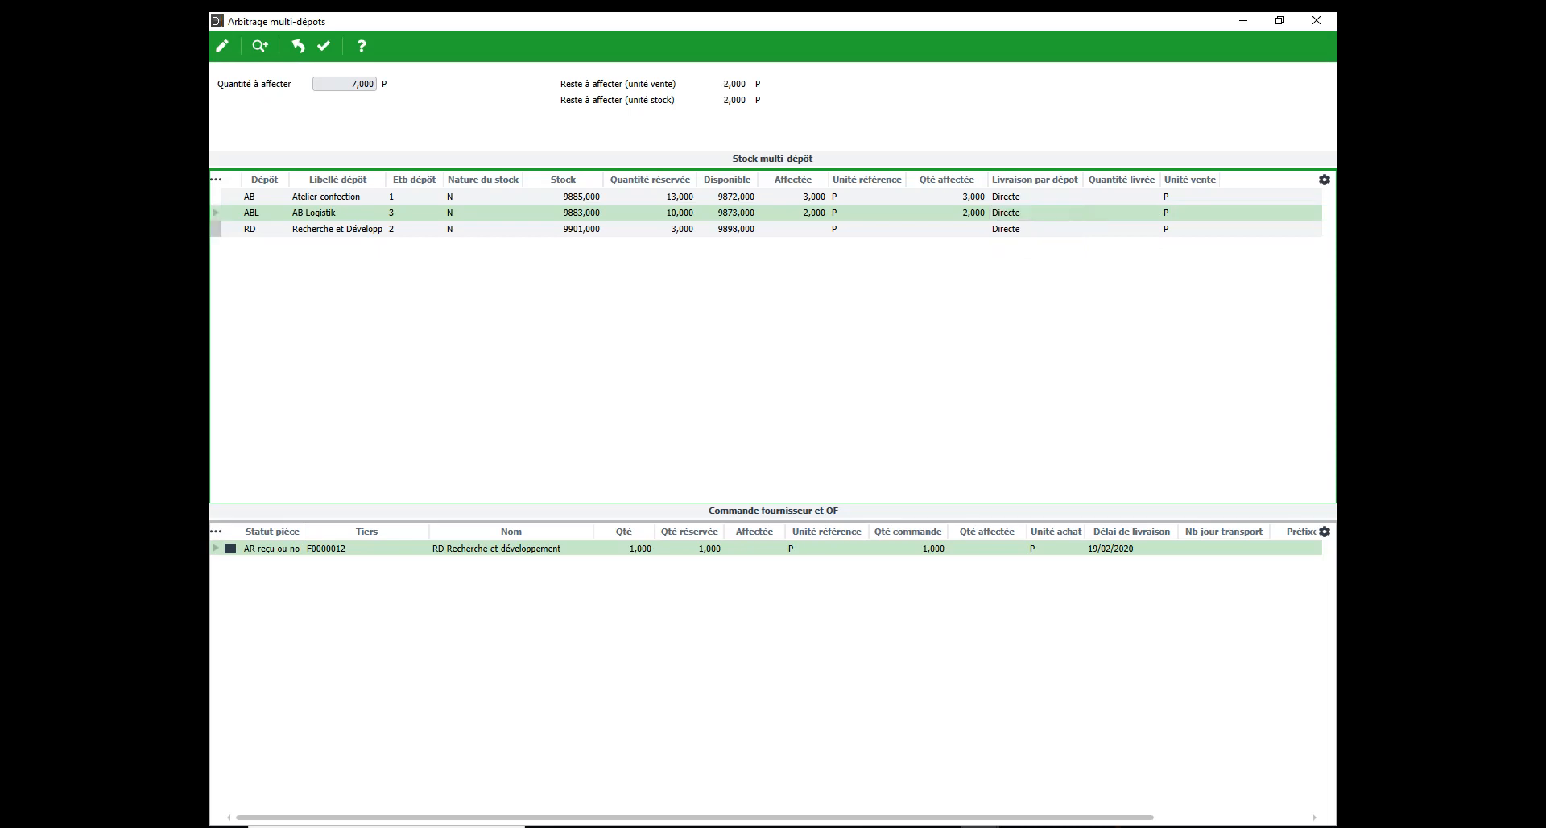
# Step: Allocate the remaining 2 units to depot RD, validate the multi-depot arbitration and acknowledge the margin alert
pyautogui.click(959, 229)
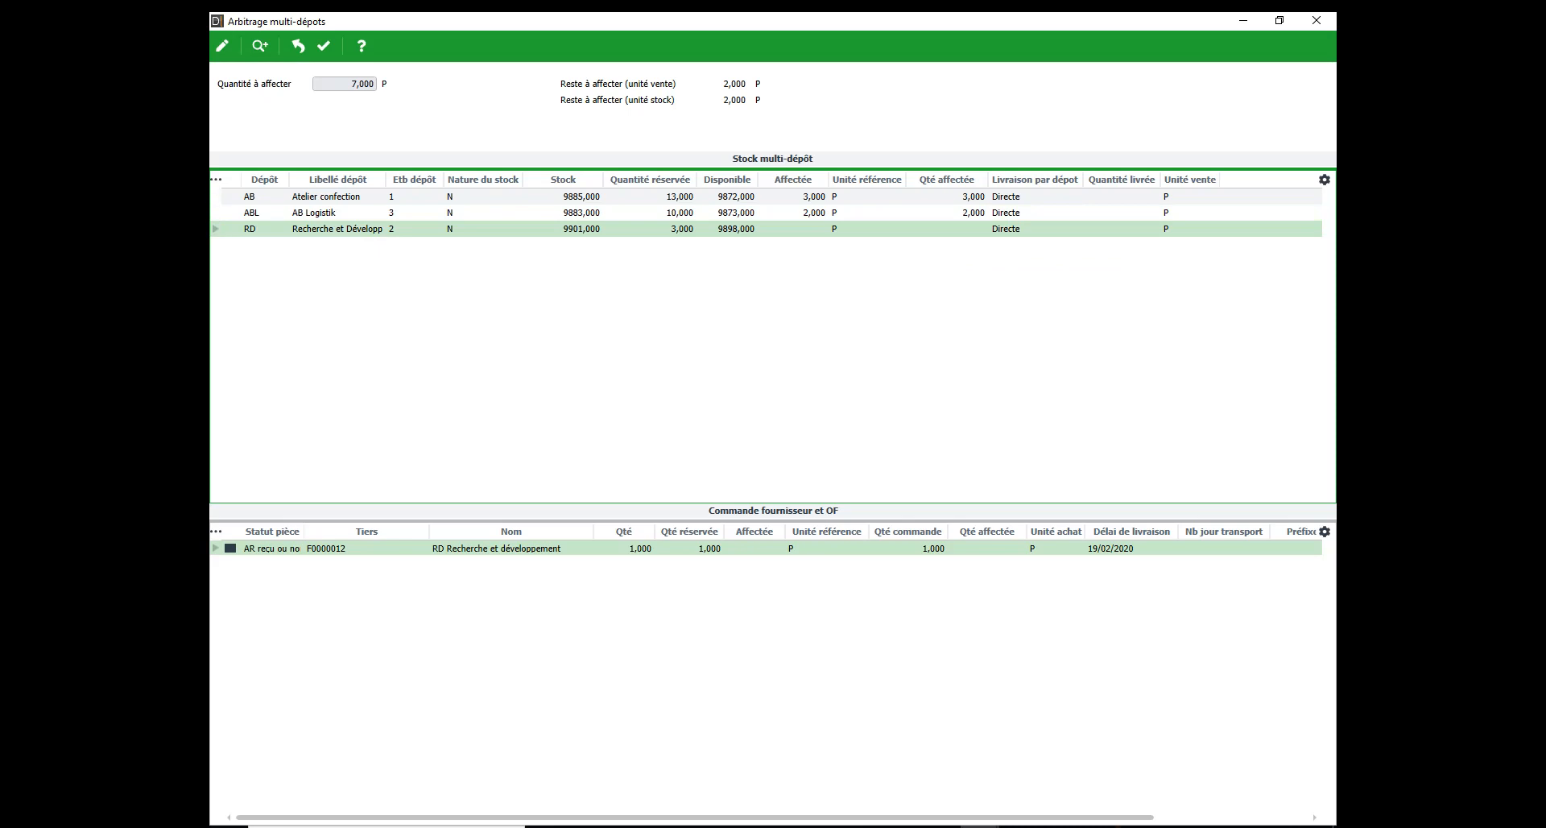
pyautogui.click(222, 46)
pyautogui.press('Return')
pyautogui.click(324, 46)
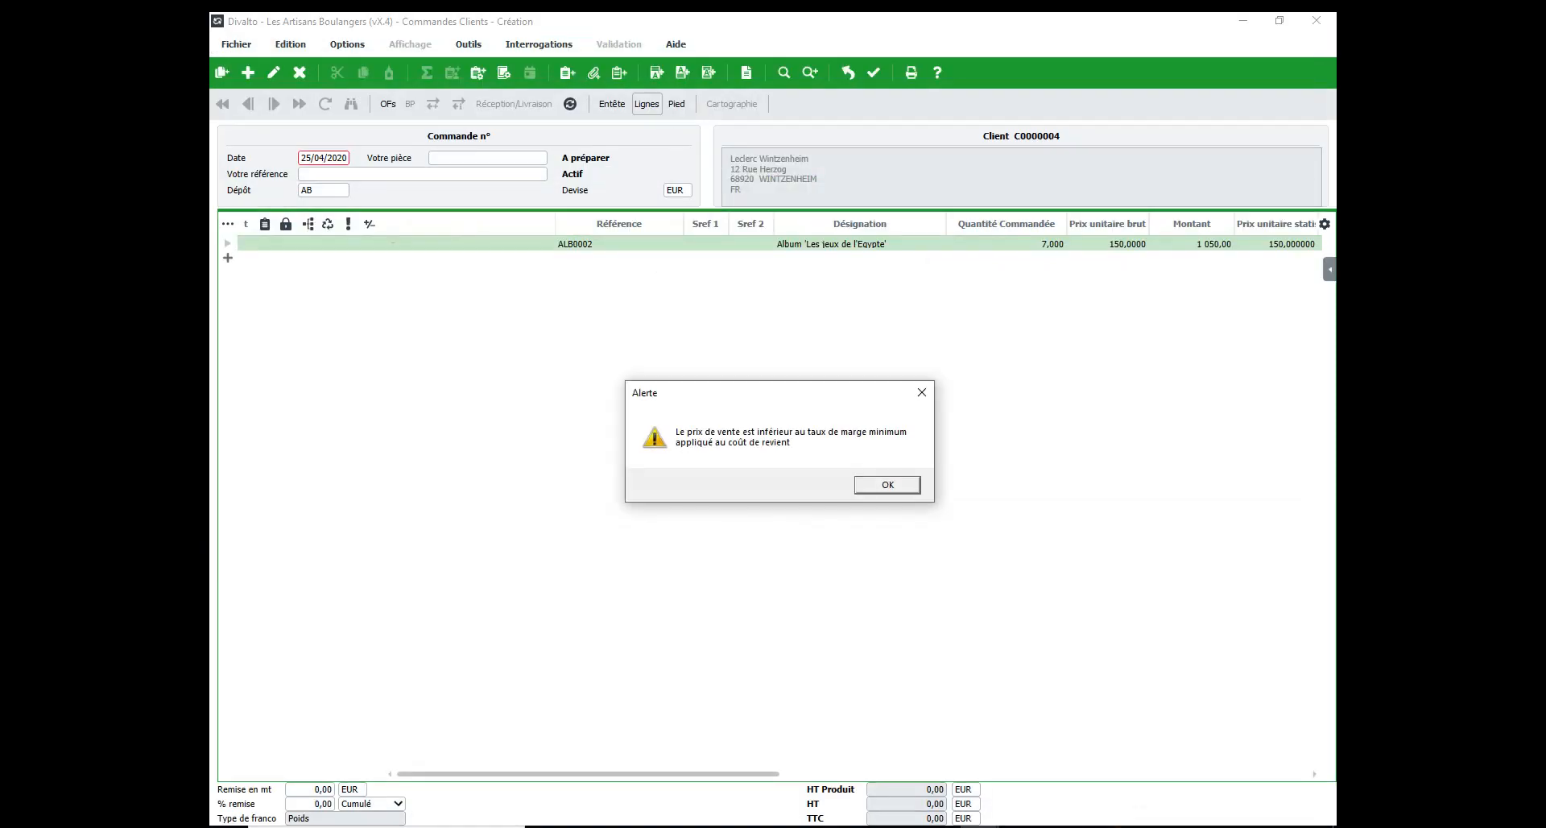
pyautogui.press('Return')
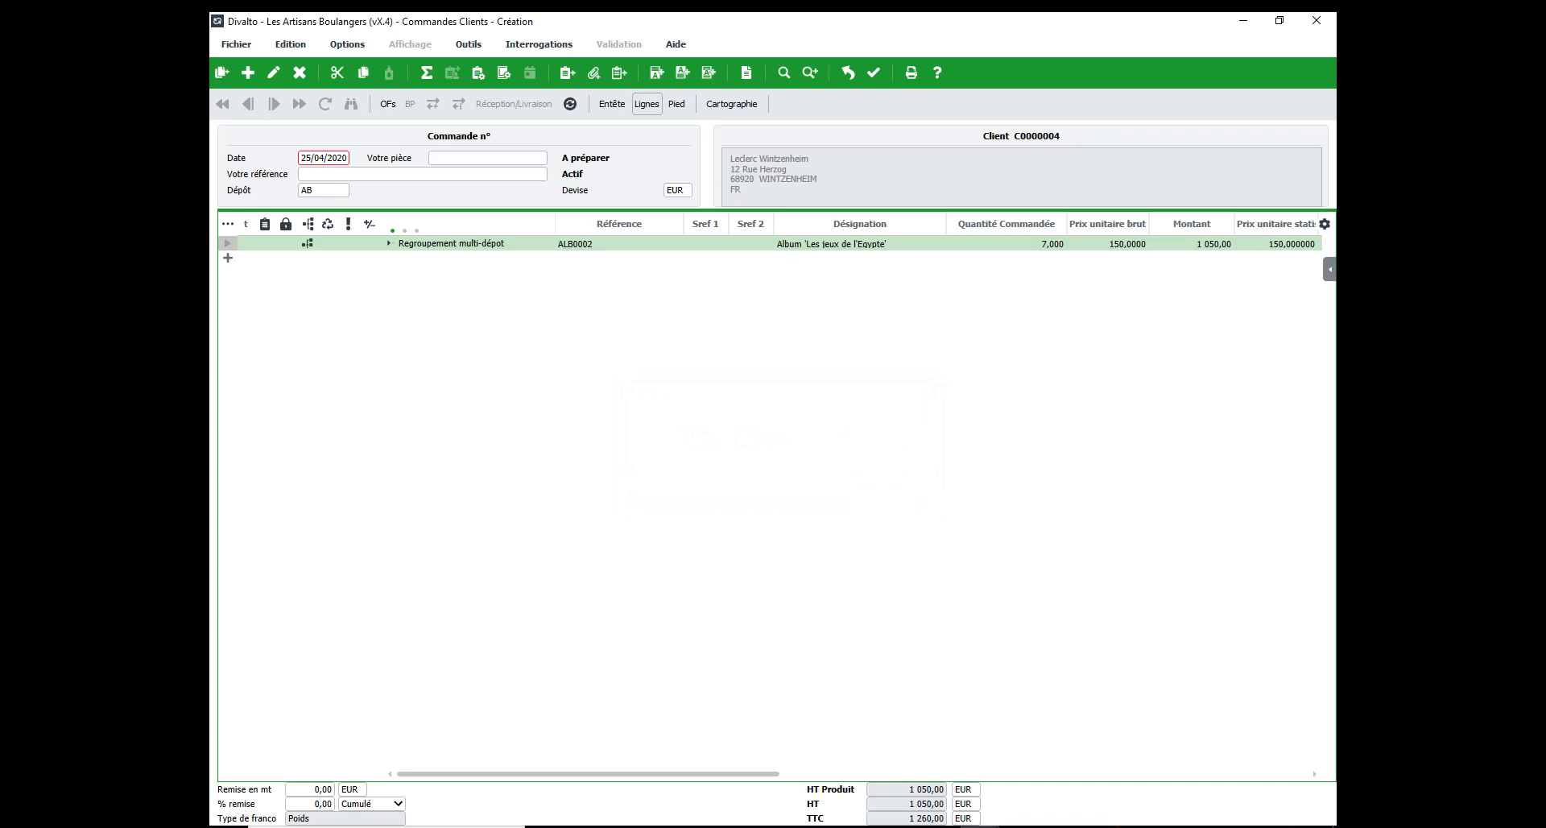
# Step: Expand the multi-depot grouping line for ALB0002, examine its detail record by depot, and return to the order lines
pyautogui.click(389, 243)
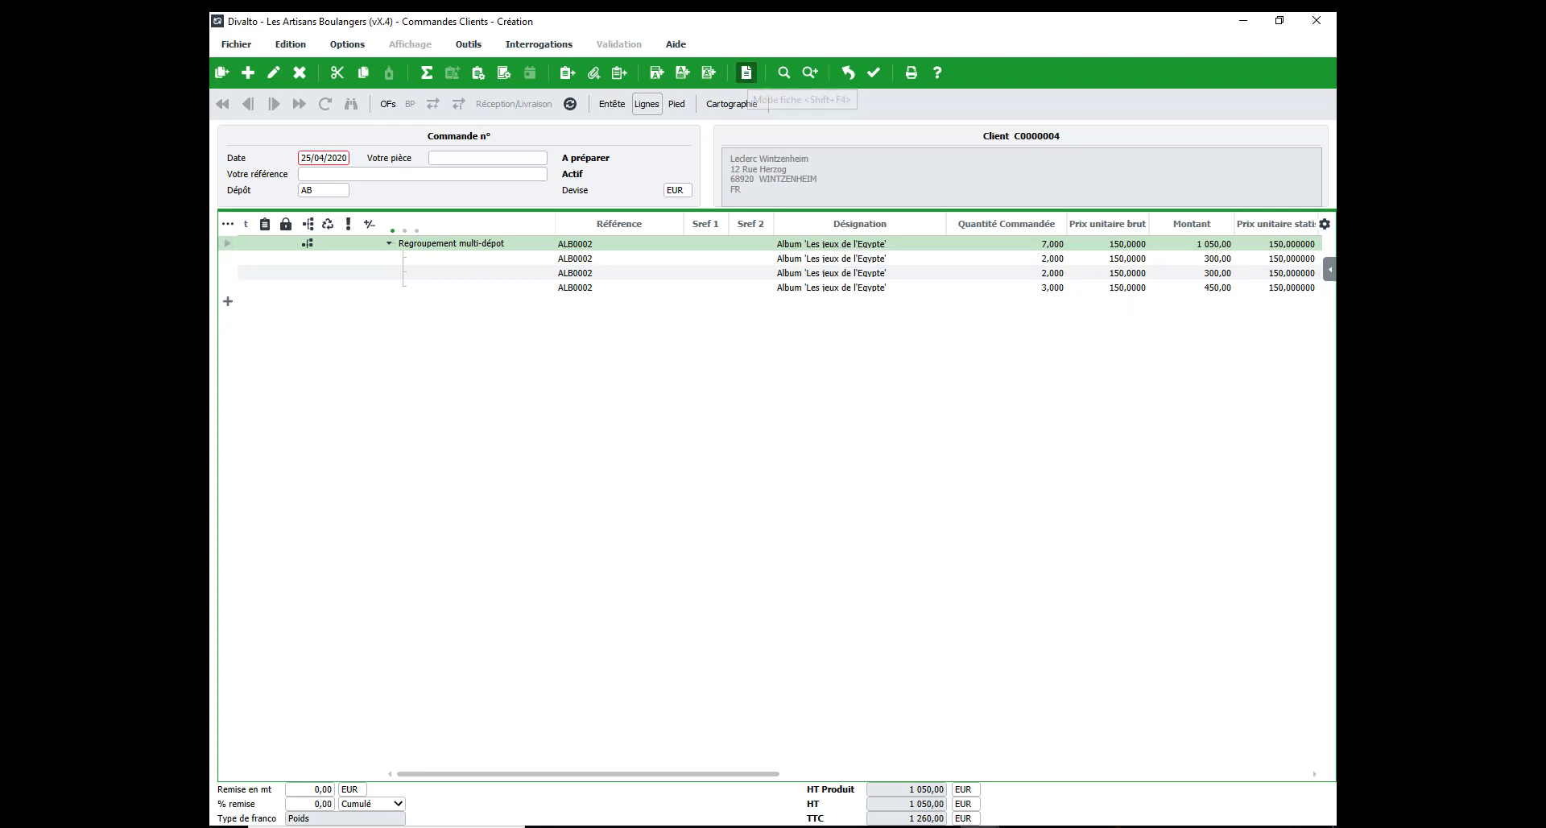
pyautogui.click(746, 73)
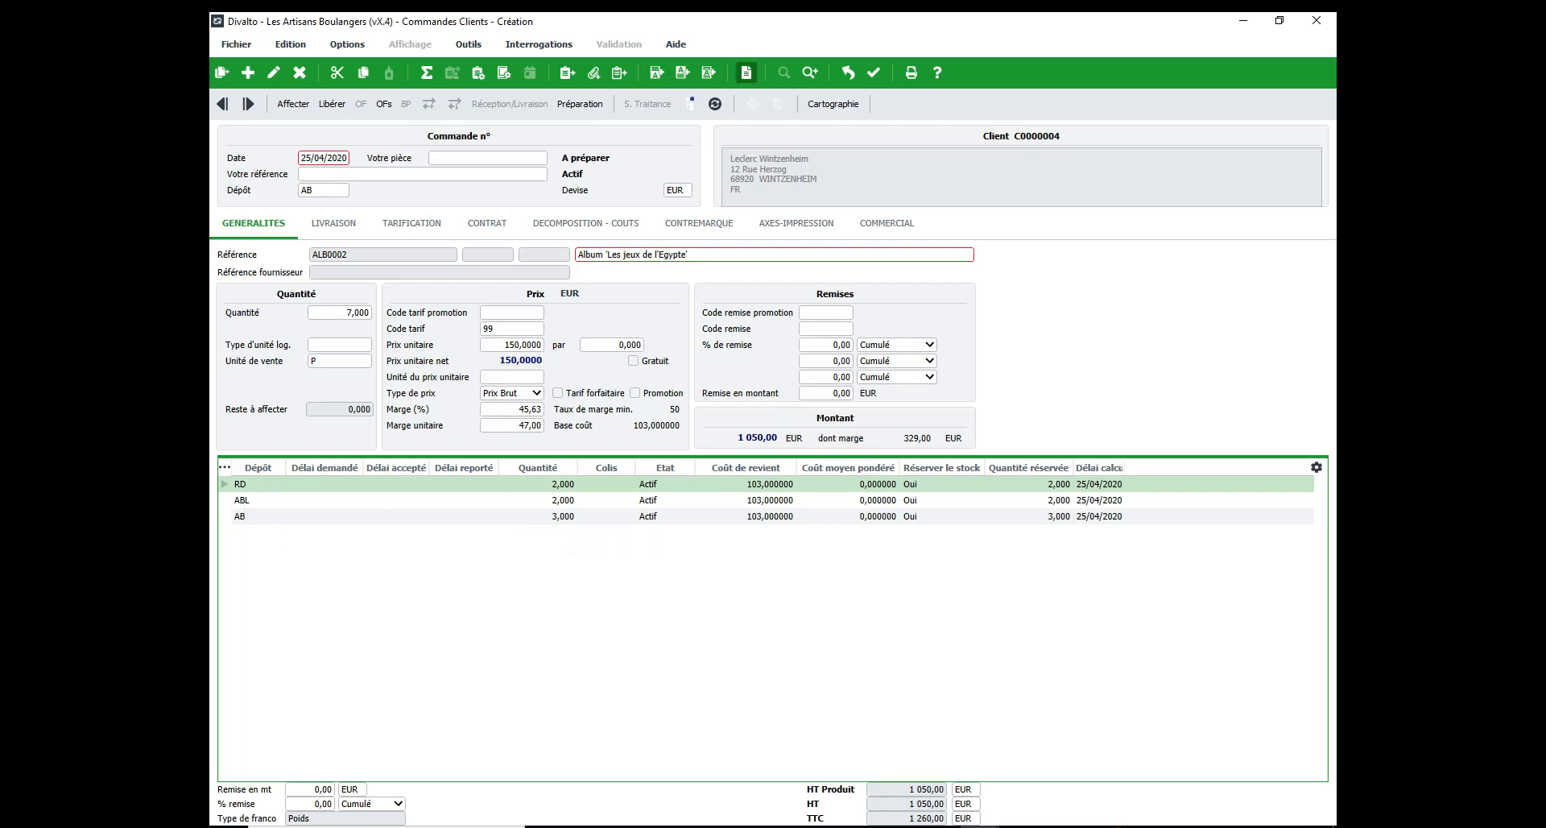
pyautogui.click(745, 73)
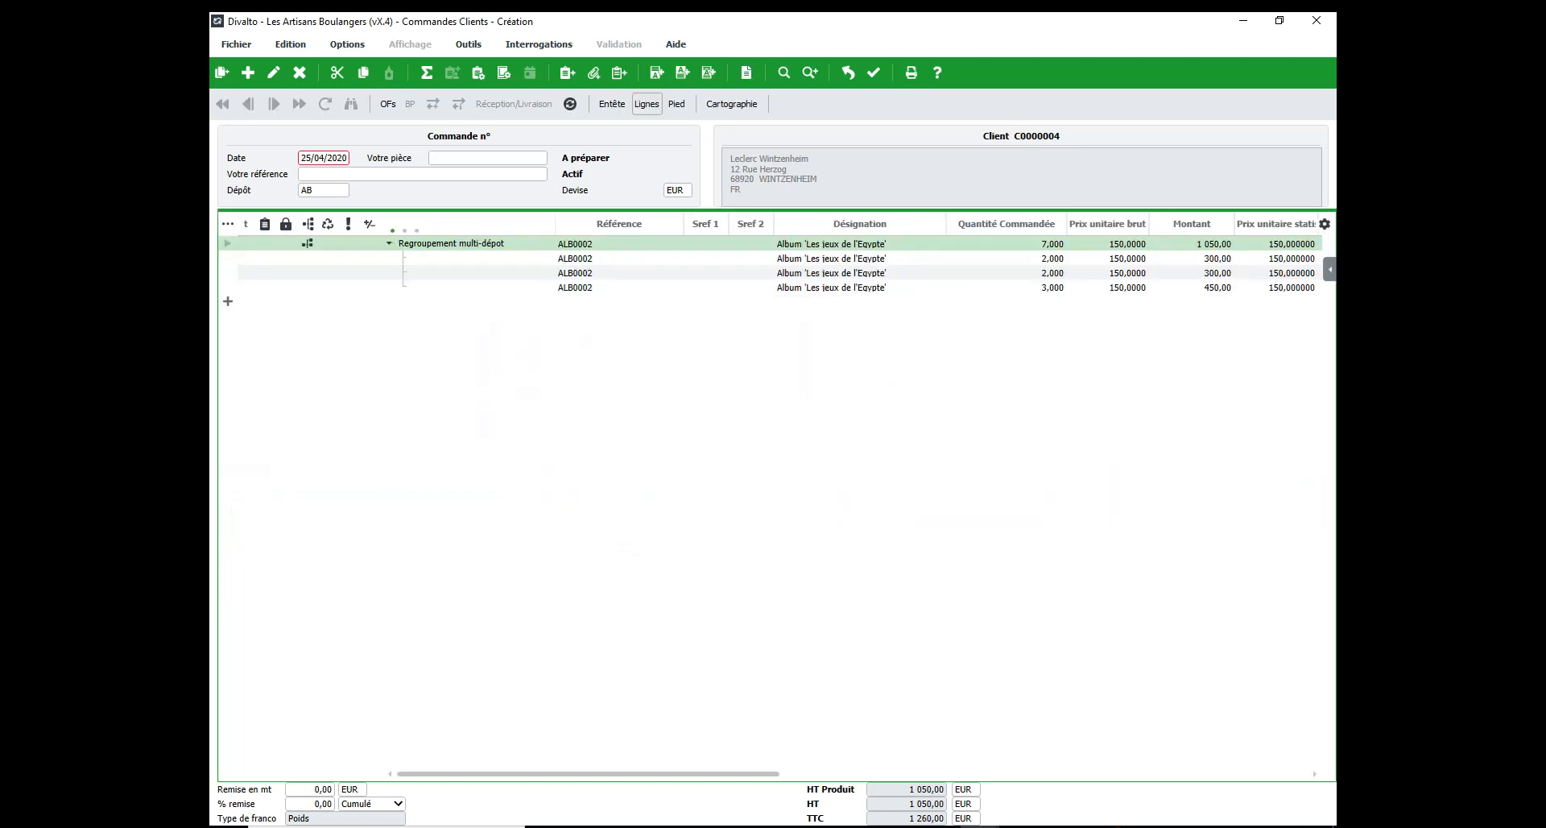
# Step: Save the customer order, and generate and print its preparation slips with Générer et éditer un BP
pyautogui.press('F9')
pyautogui.press('Return')
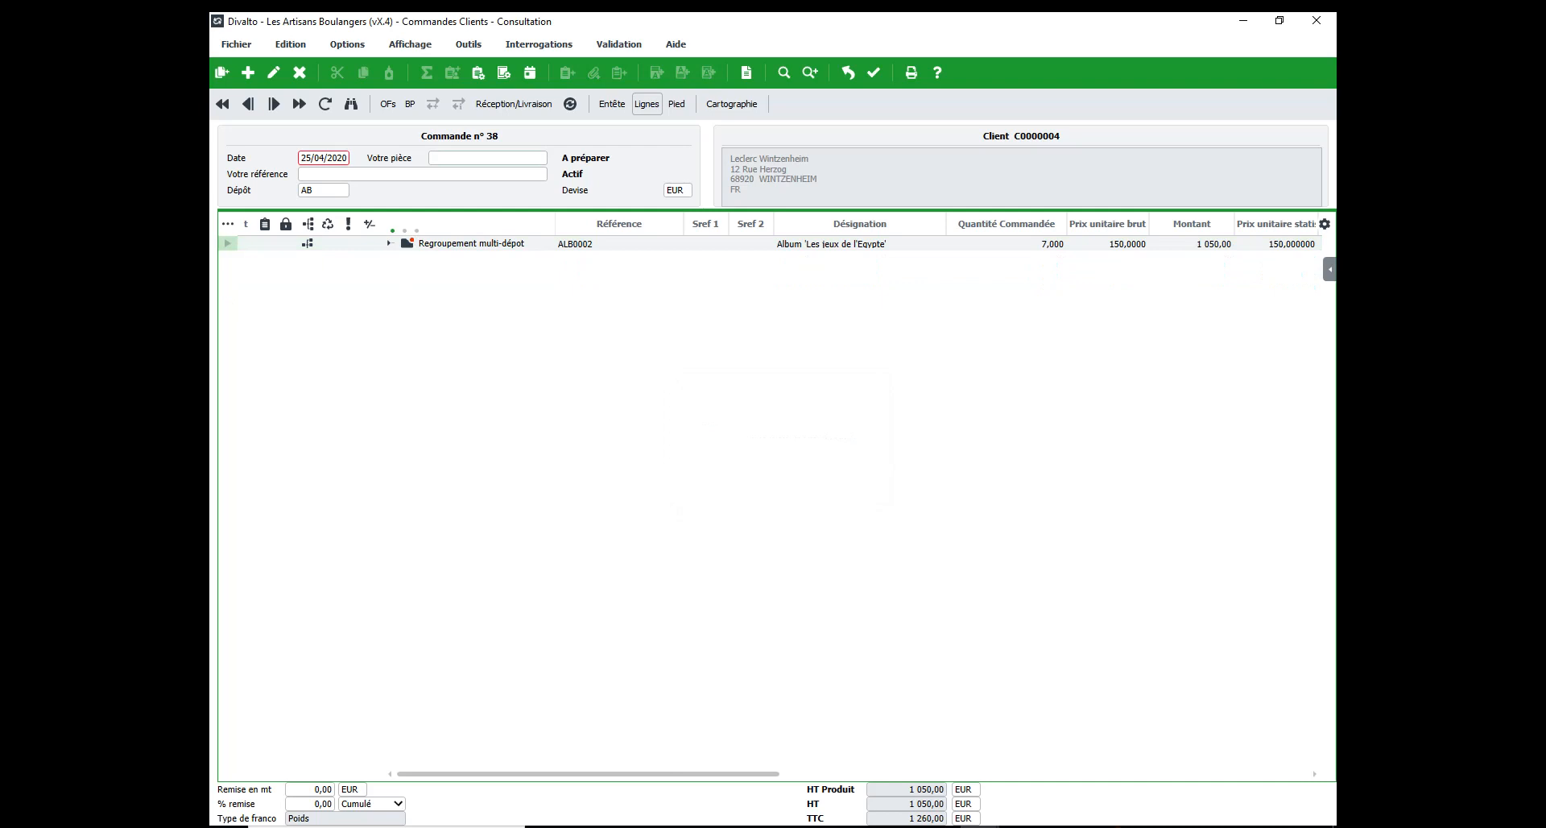
pyautogui.click(468, 44)
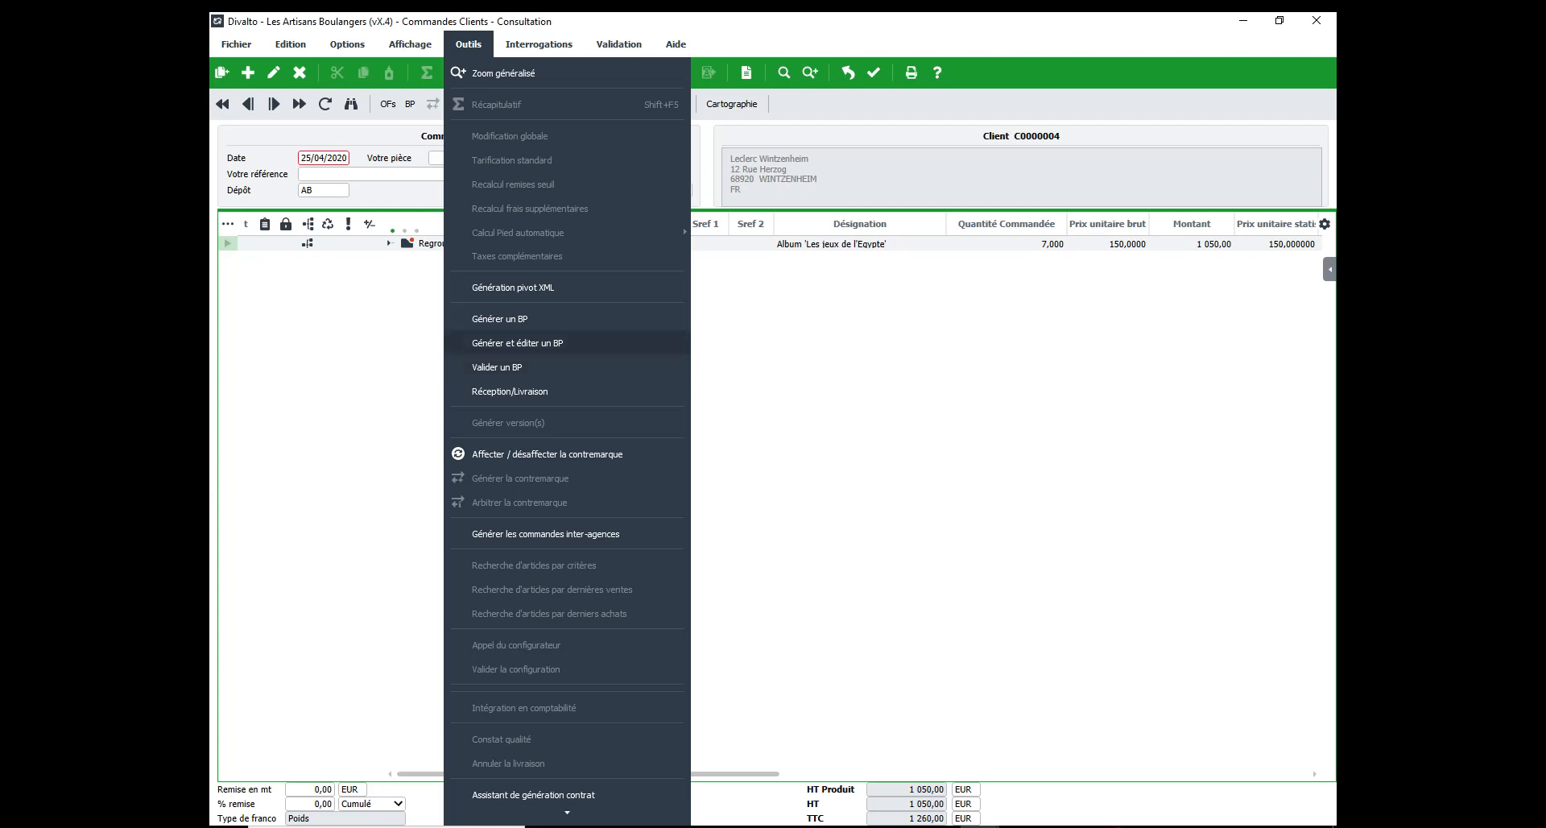
pyautogui.click(518, 343)
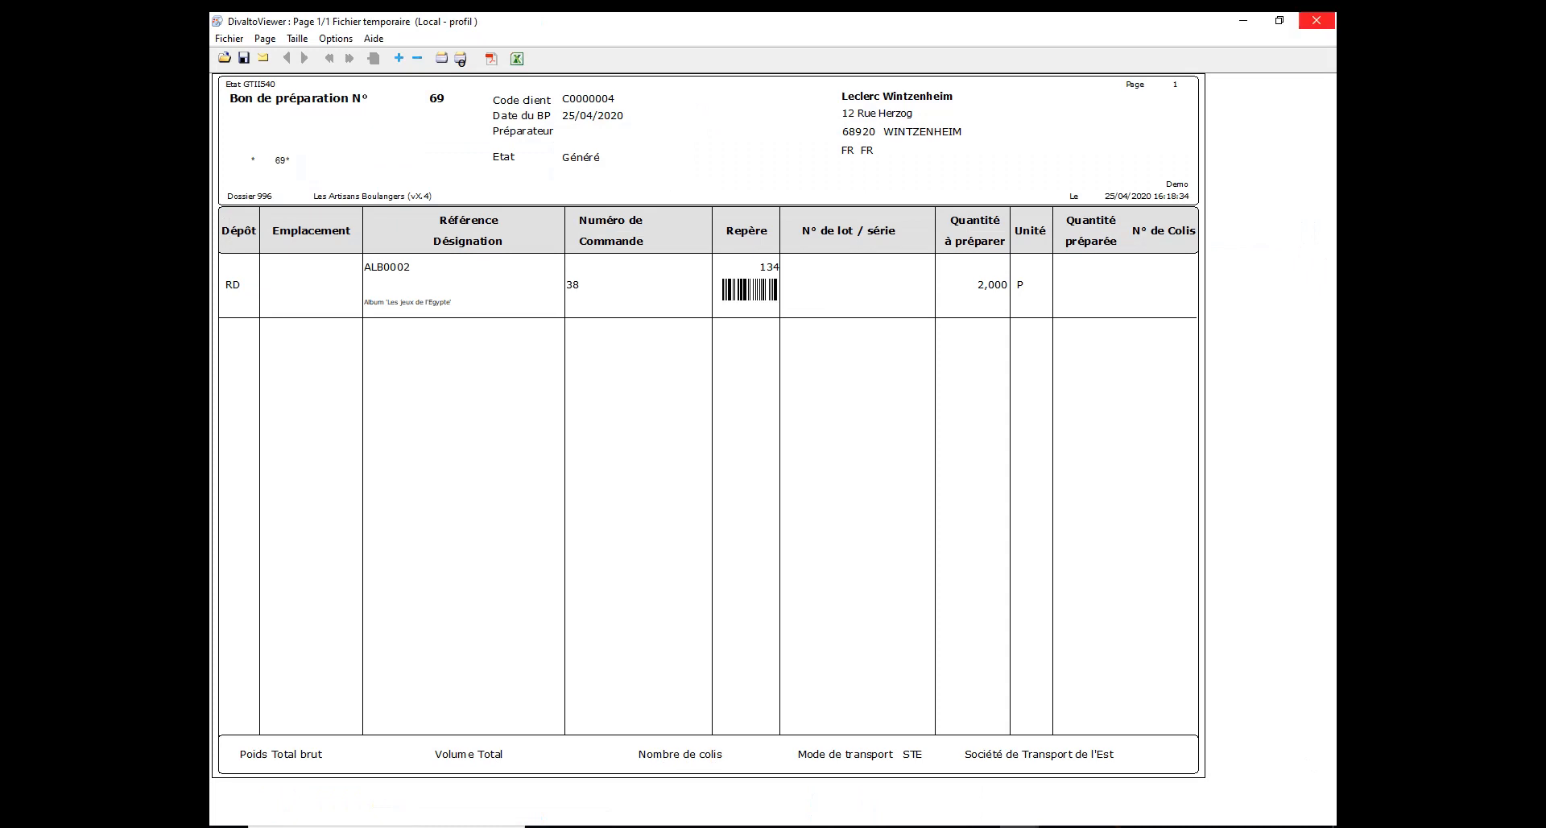
# Step: Review the preparation slips for depots RD, ABL and AB, discard each print preview, and close the customer order
pyautogui.click(1317, 20)
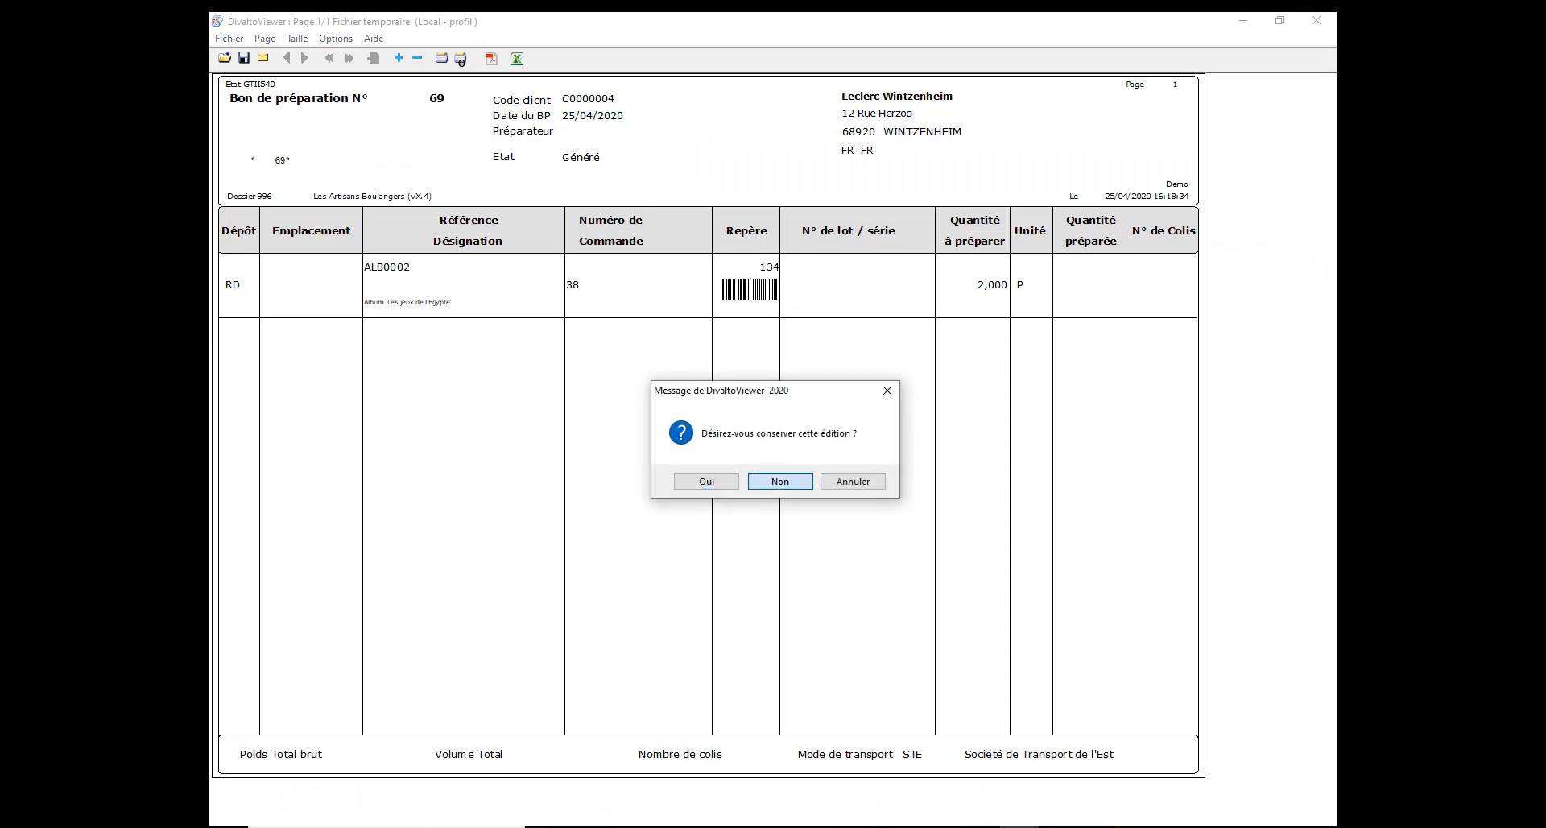
pyautogui.press('Return')
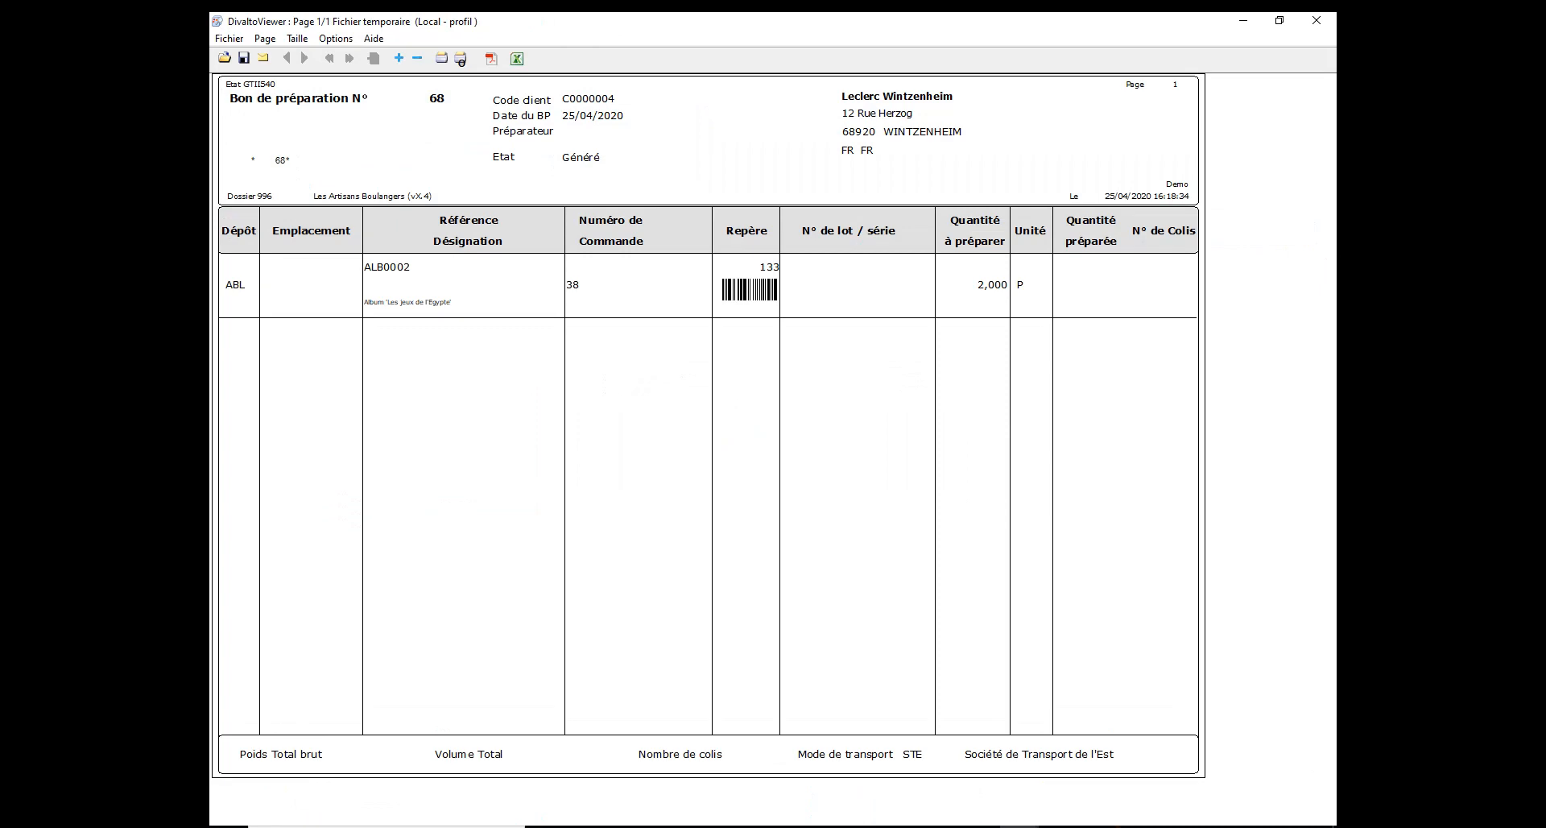
pyautogui.click(1317, 21)
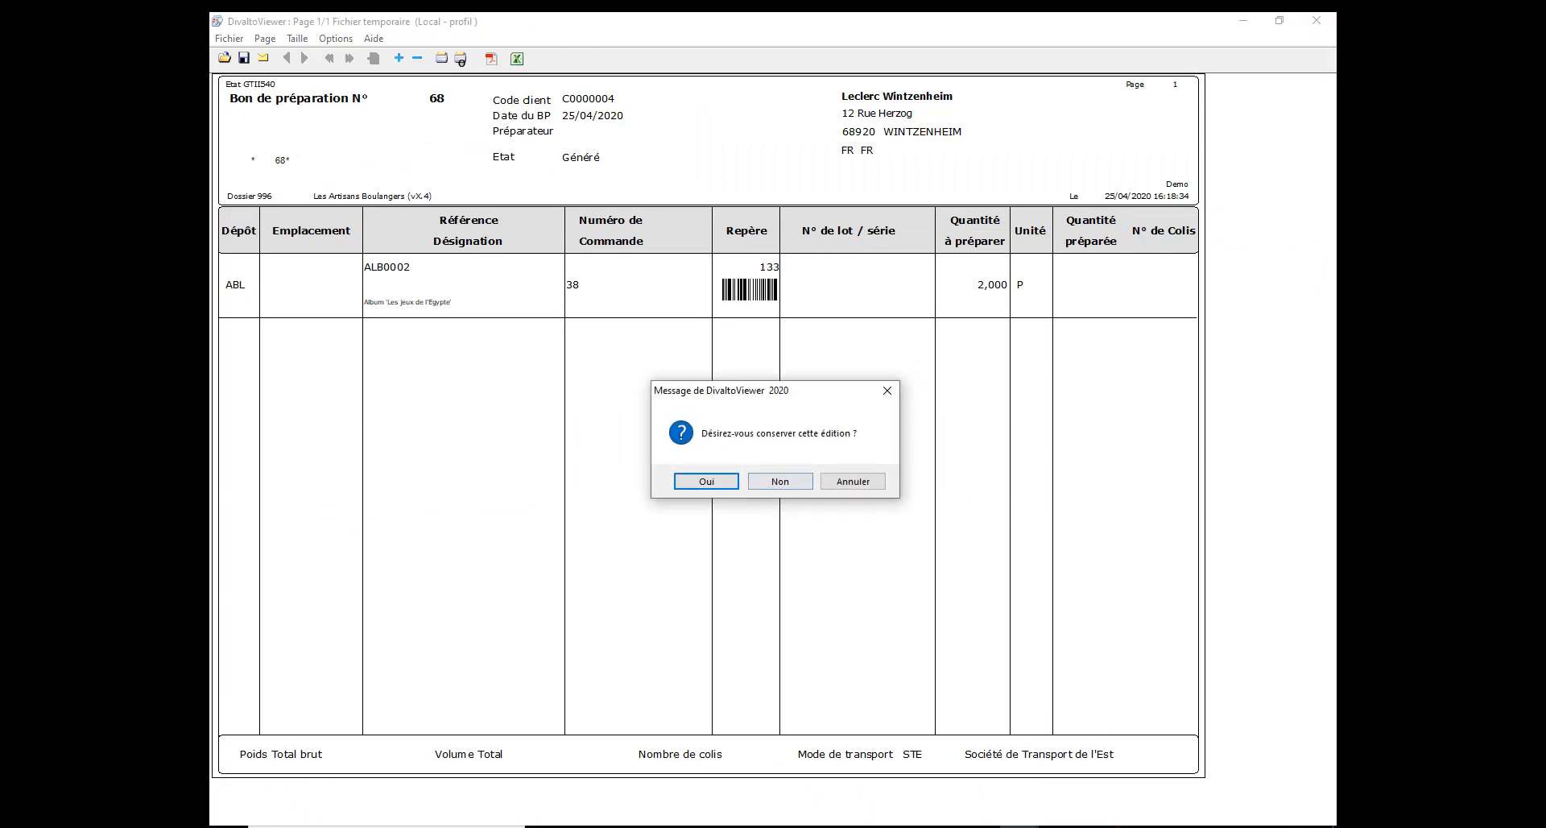
pyautogui.click(780, 482)
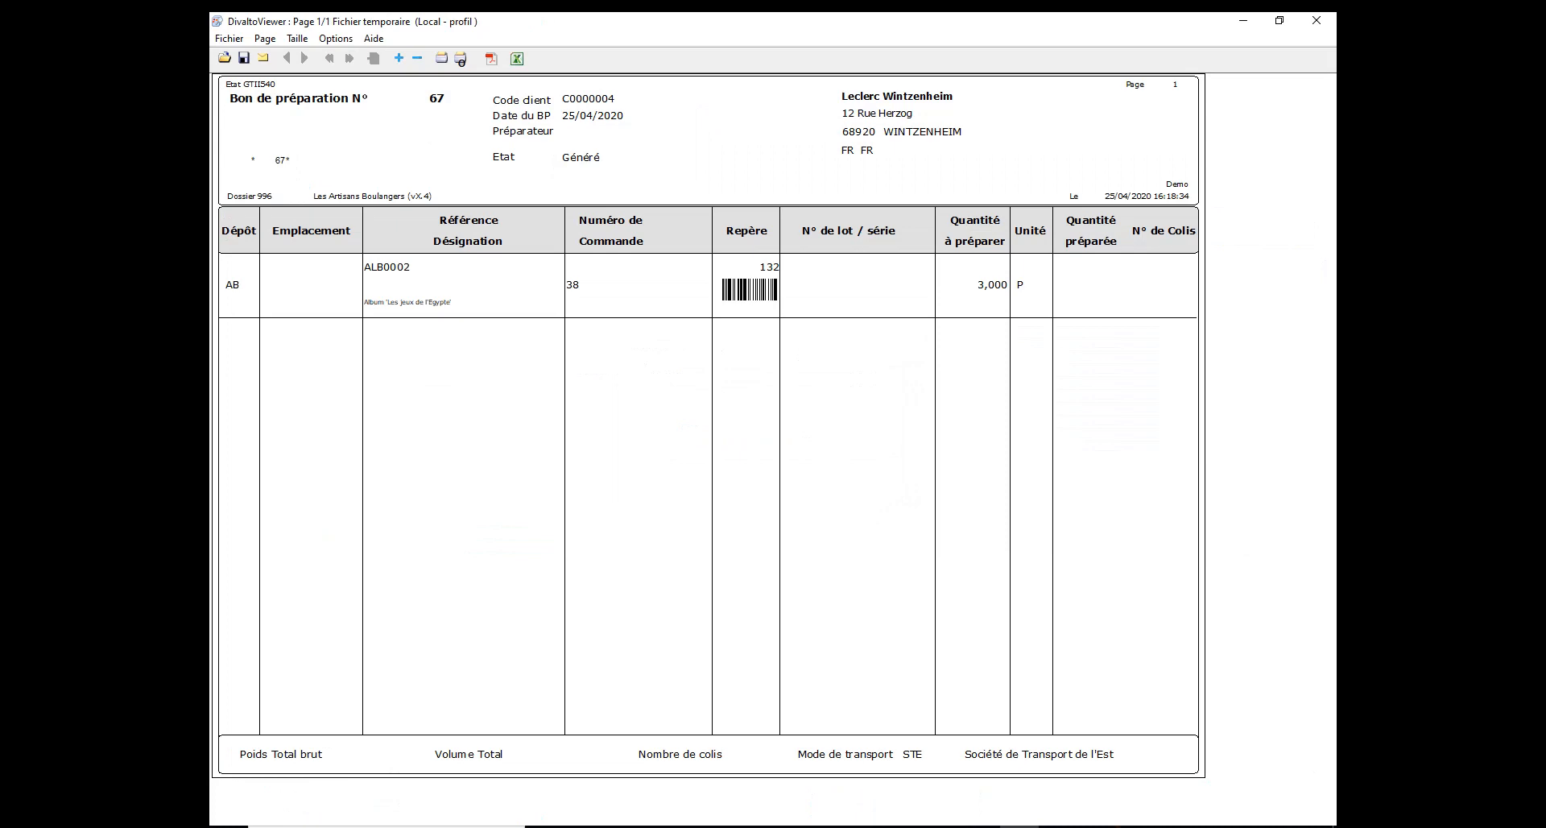
pyautogui.click(1317, 20)
pyautogui.click(779, 482)
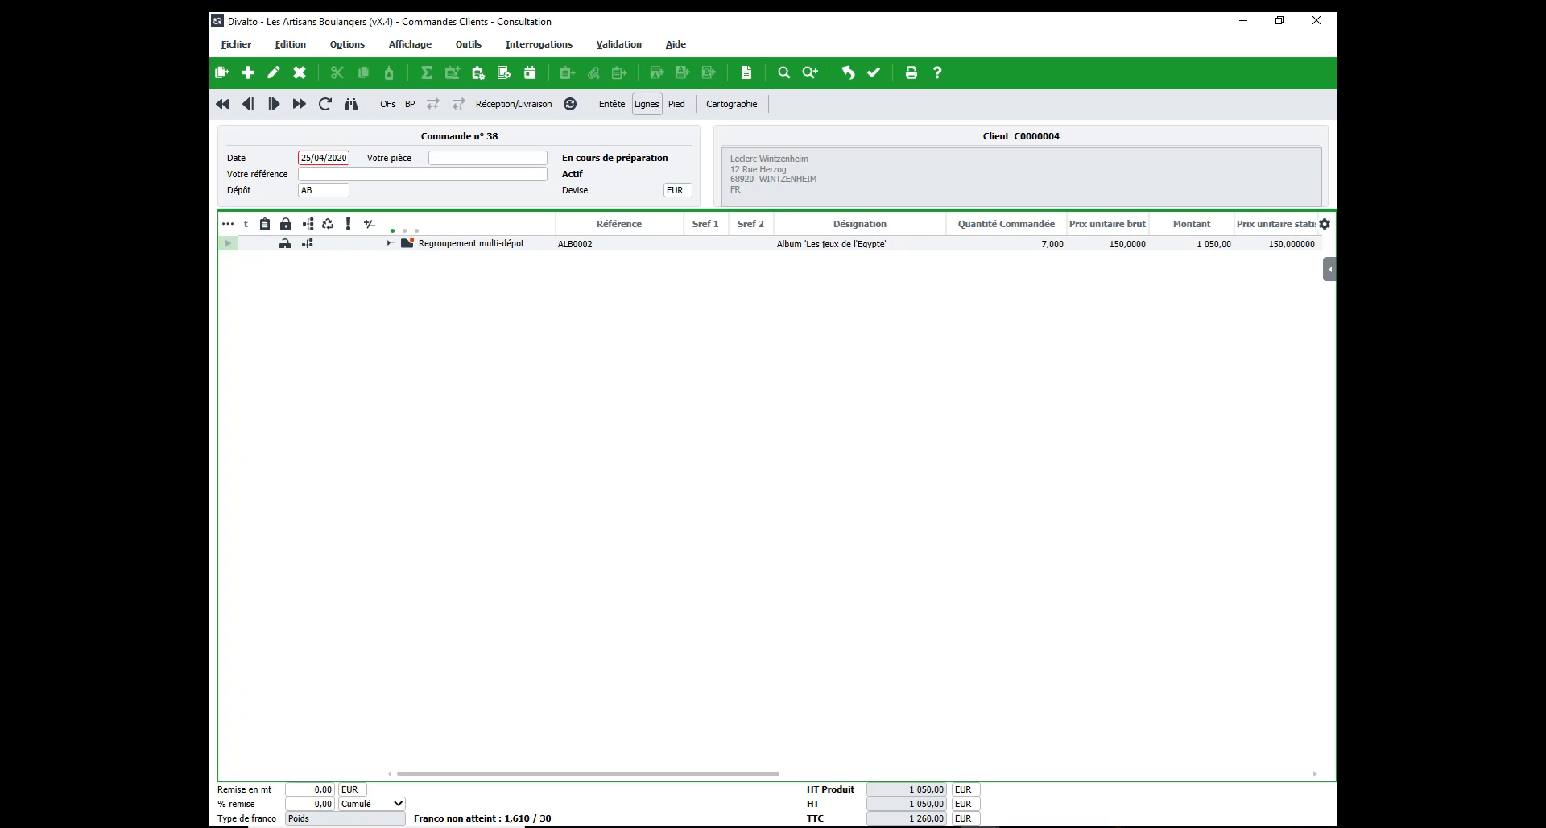
pyautogui.click(1316, 20)
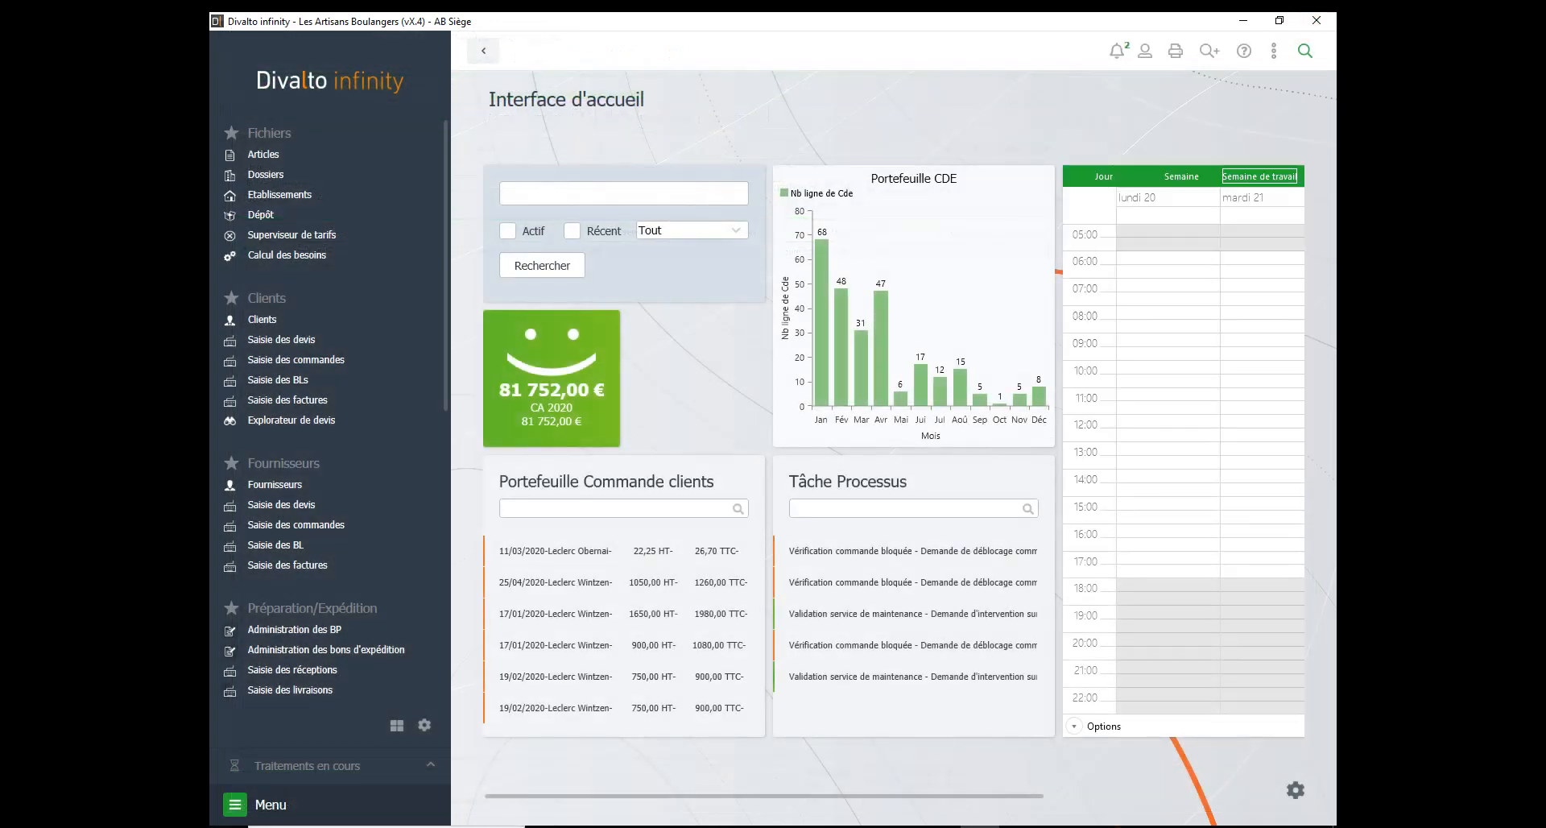
# Step: In Administration des BP, accept the proposed quantities on the depot AB preparation slip dated 25/04/2020 and confirm the update
pyautogui.click(295, 630)
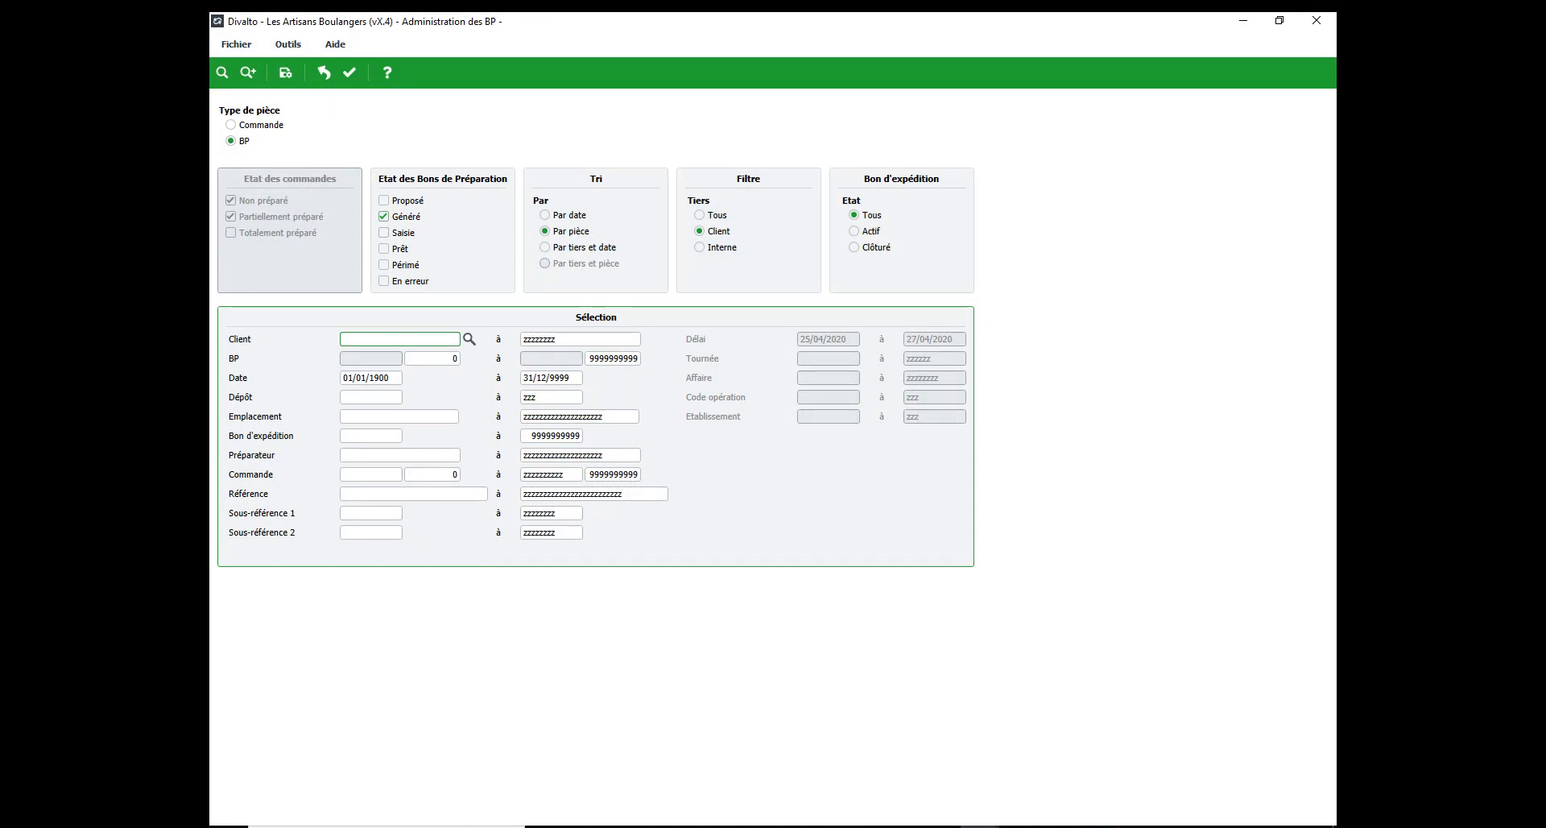
pyautogui.click(350, 73)
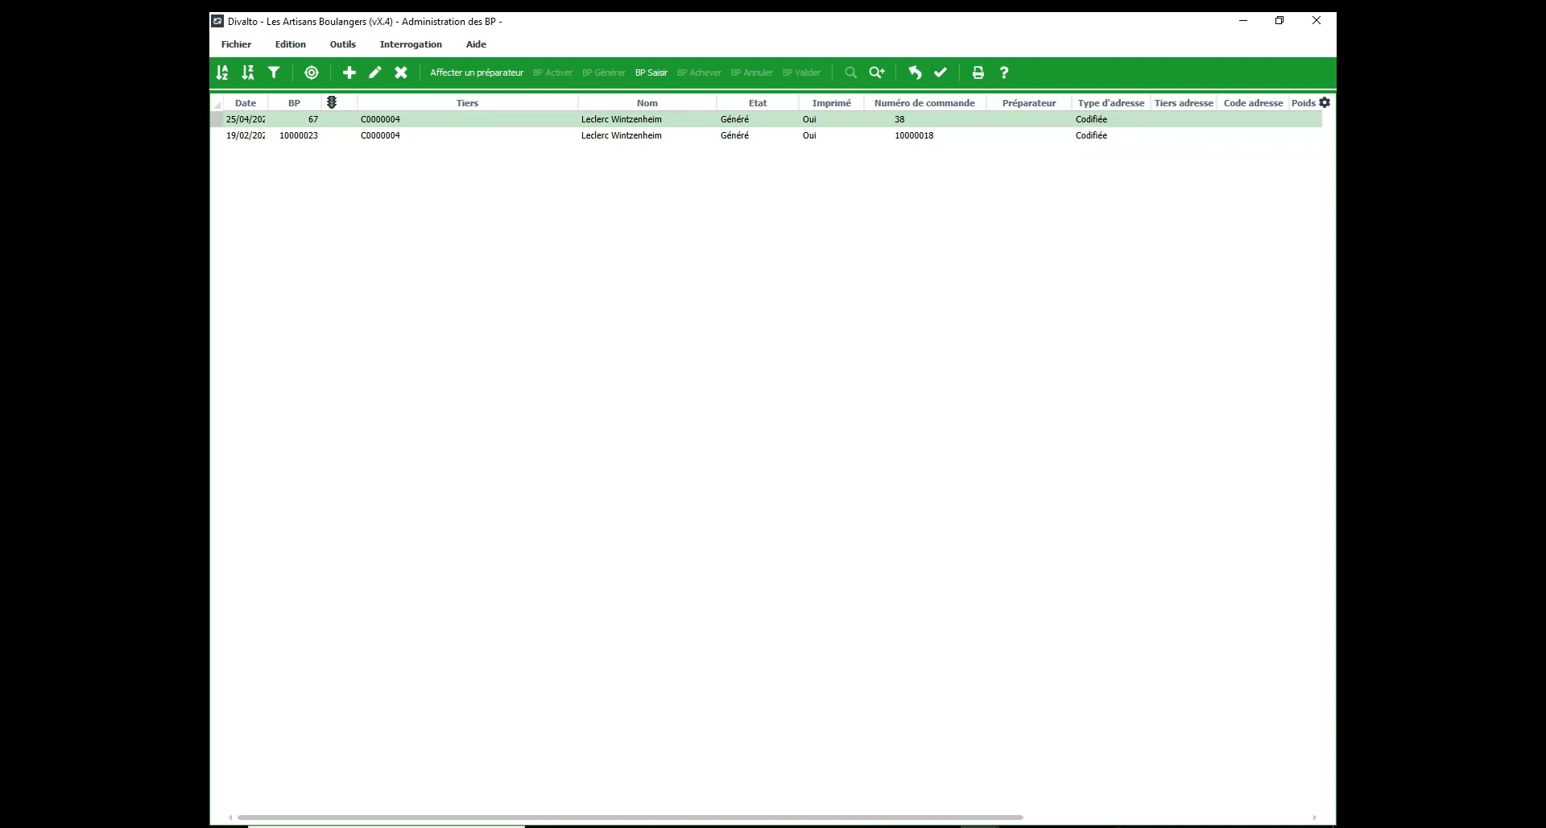
pyautogui.click(651, 72)
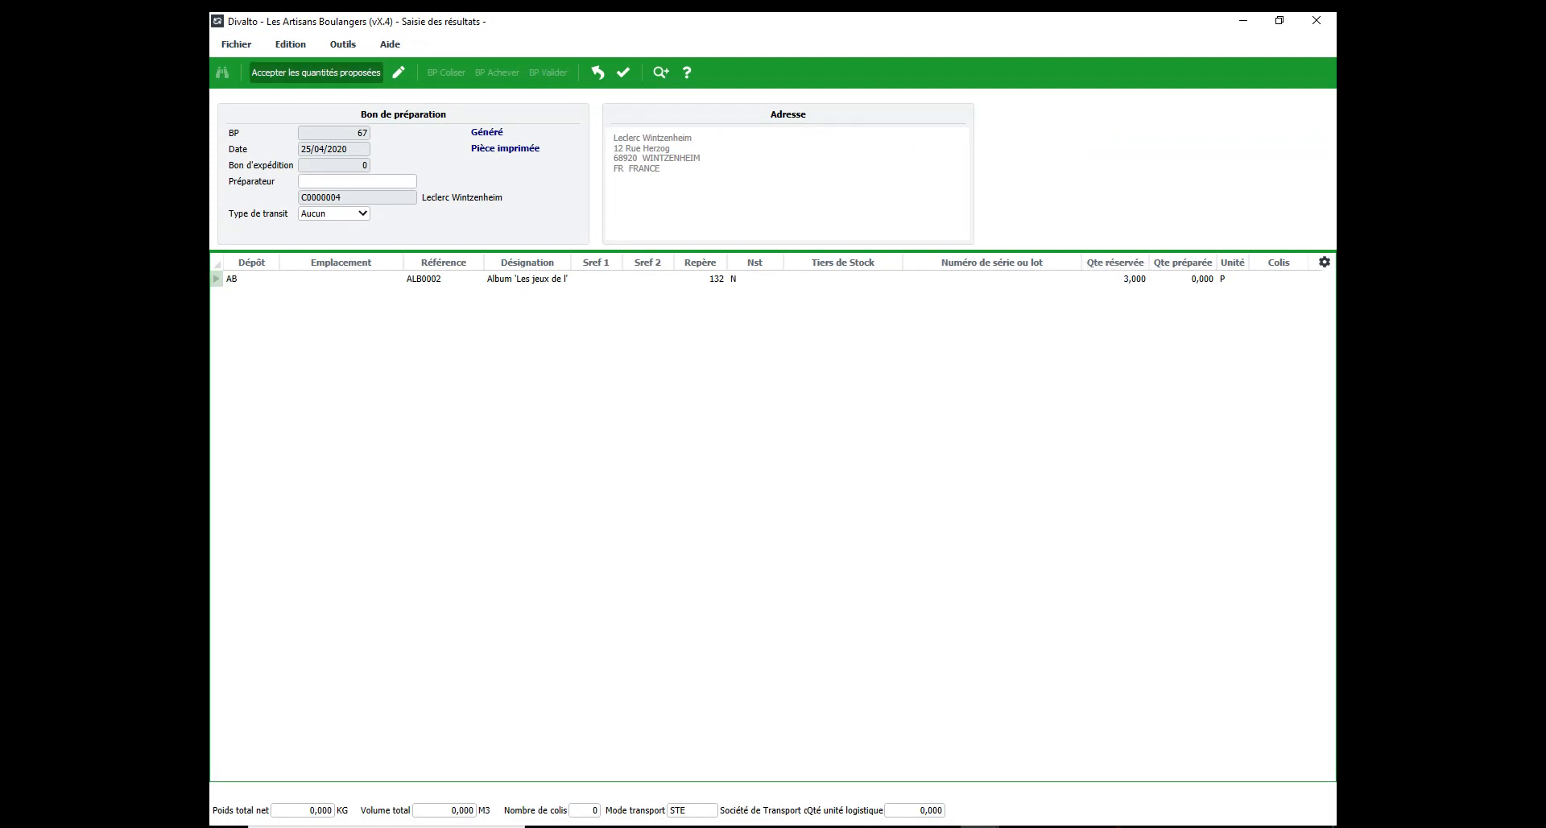
pyautogui.click(315, 72)
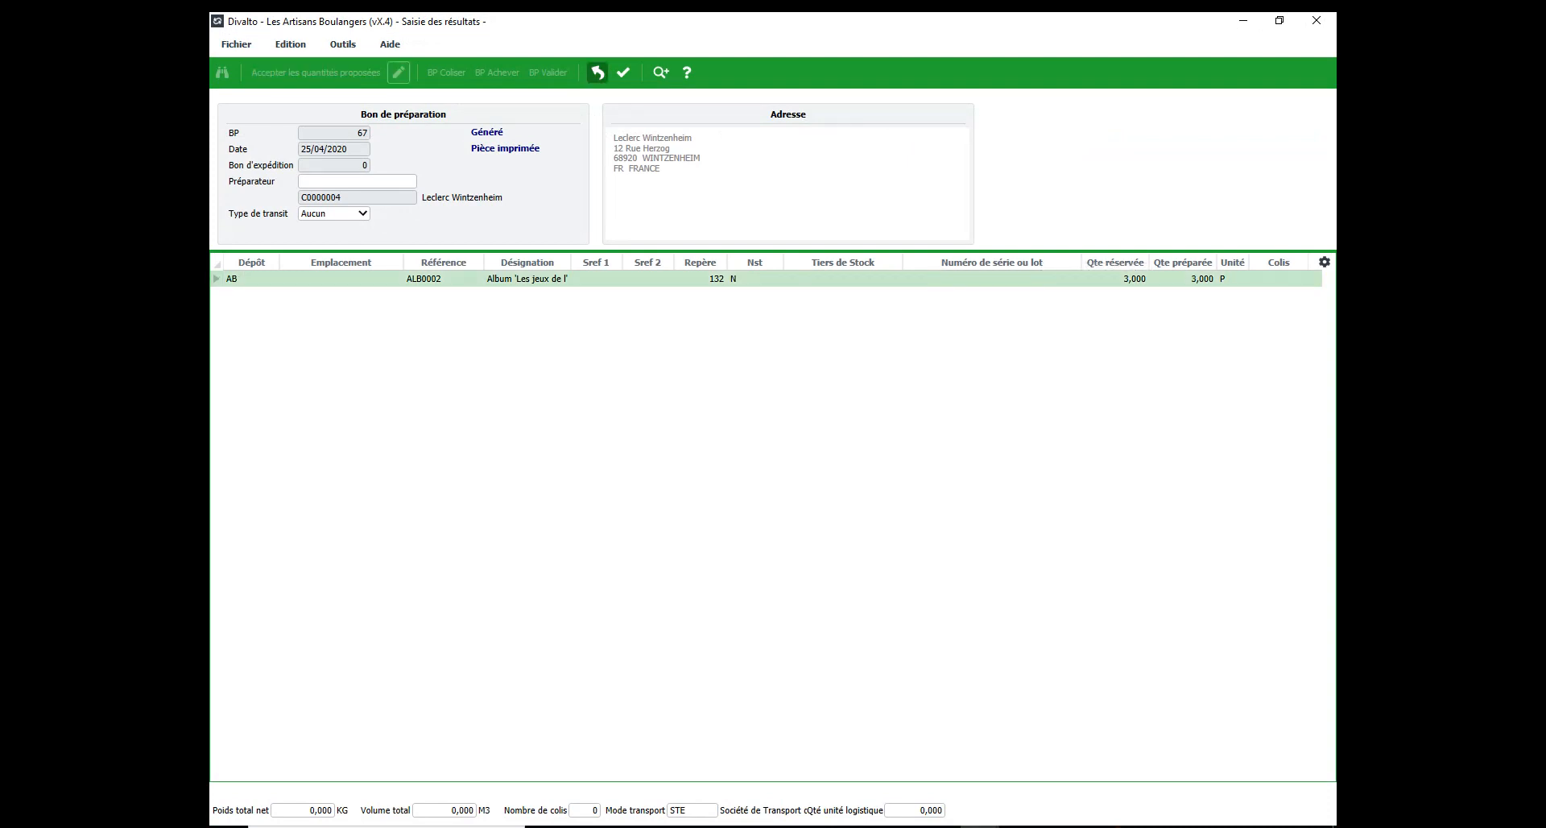
pyautogui.click(624, 73)
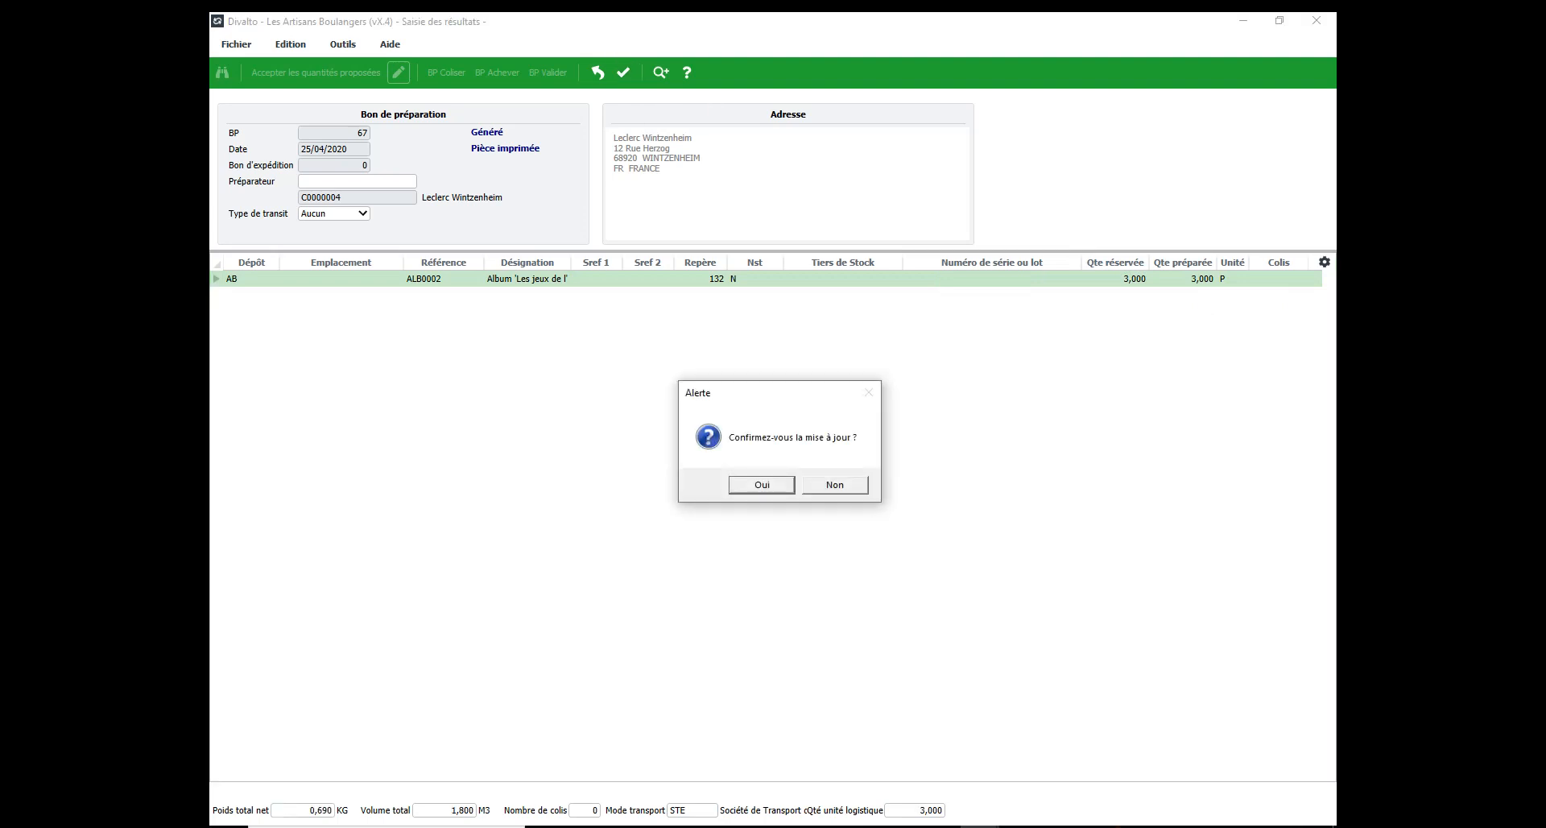
pyautogui.press('Return')
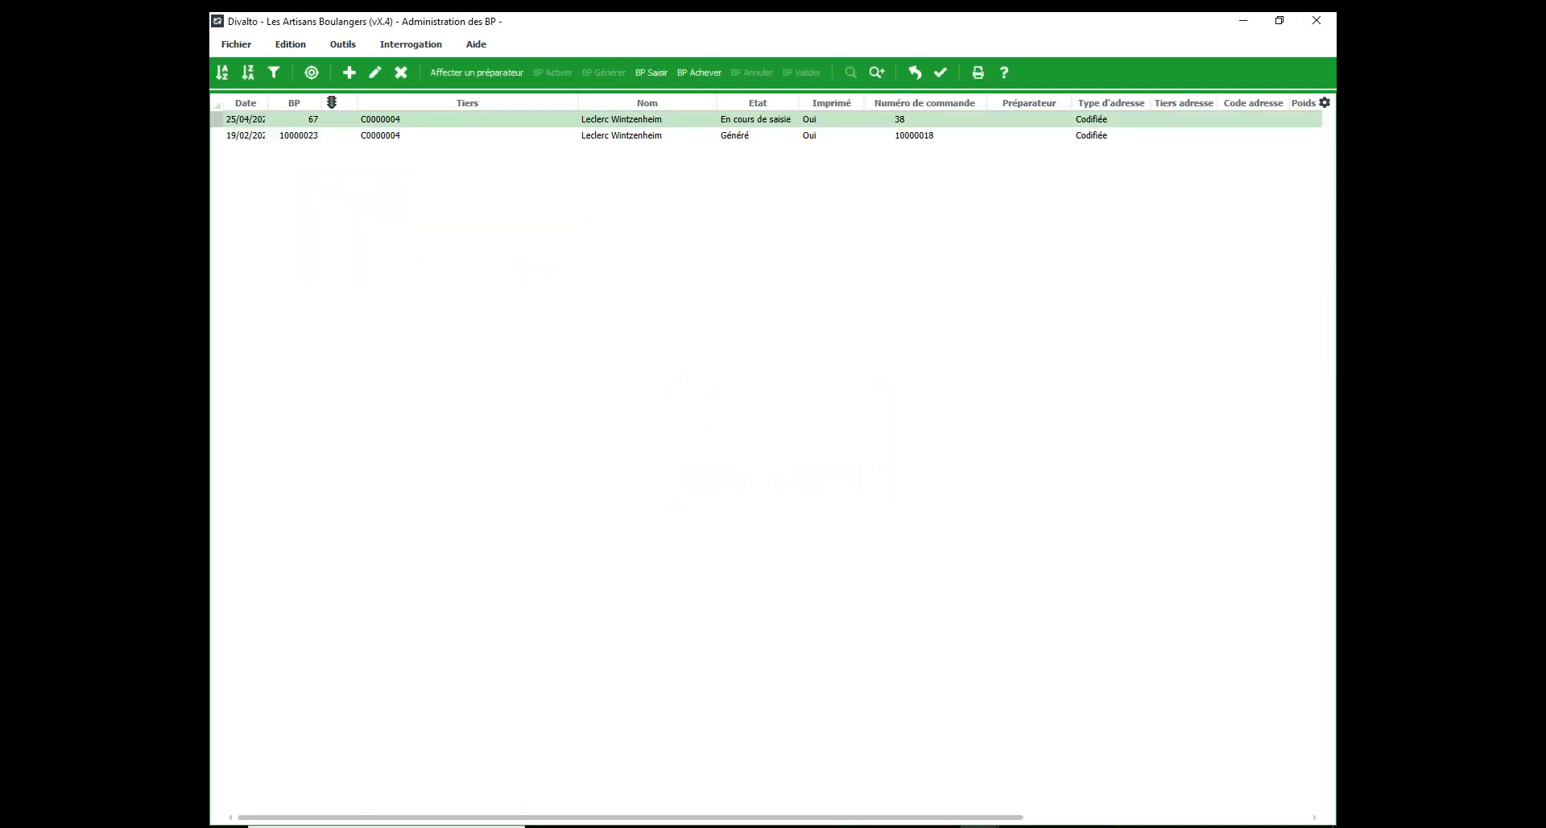
# Step: Complete and validate the depot AB preparation slip with BP Achever and BP Valider, and return to the home screen
pyautogui.click(699, 72)
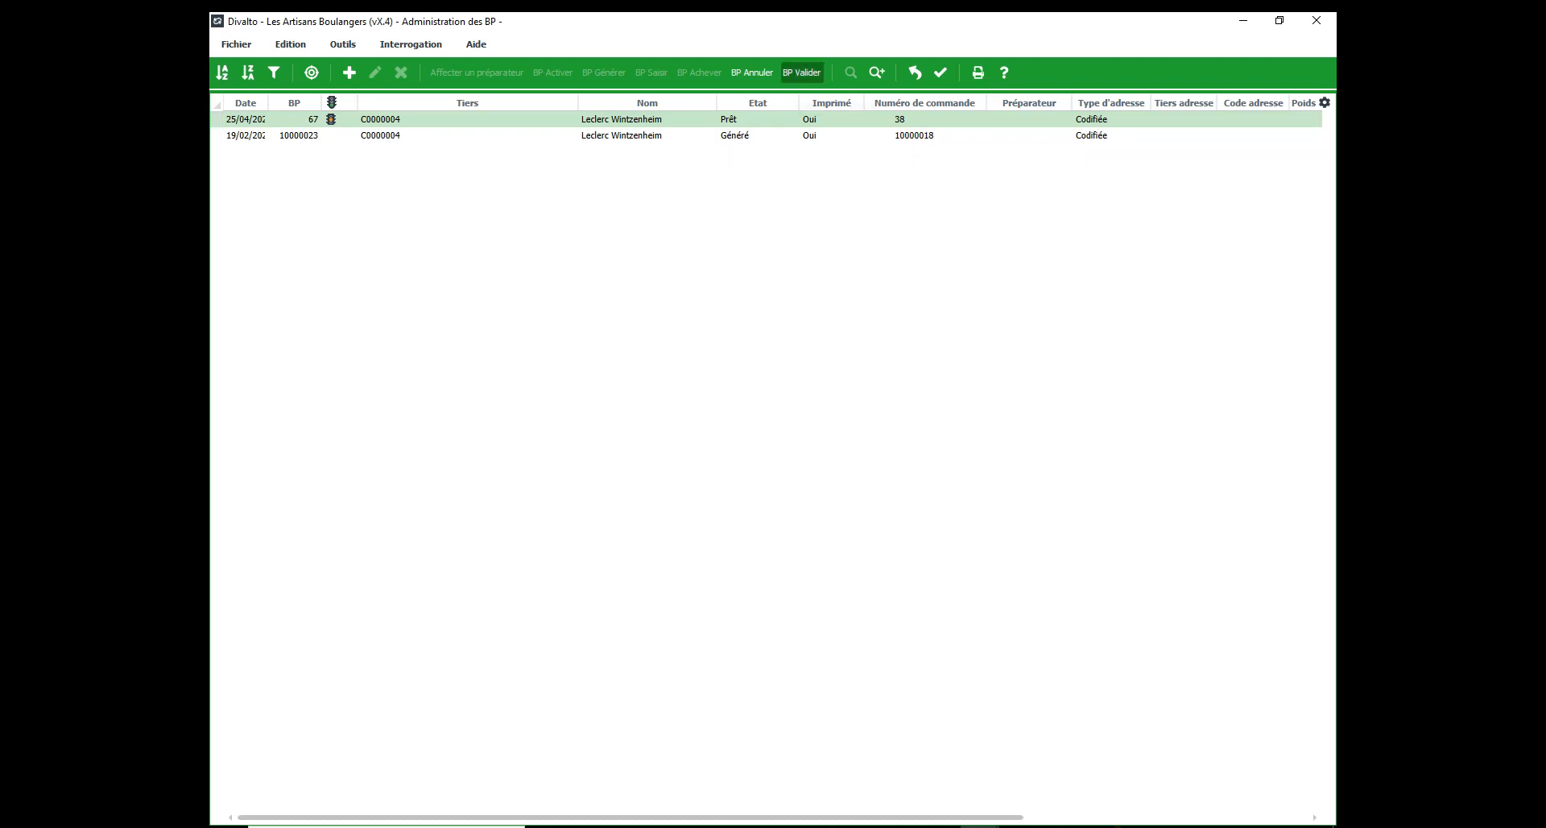
pyautogui.click(802, 73)
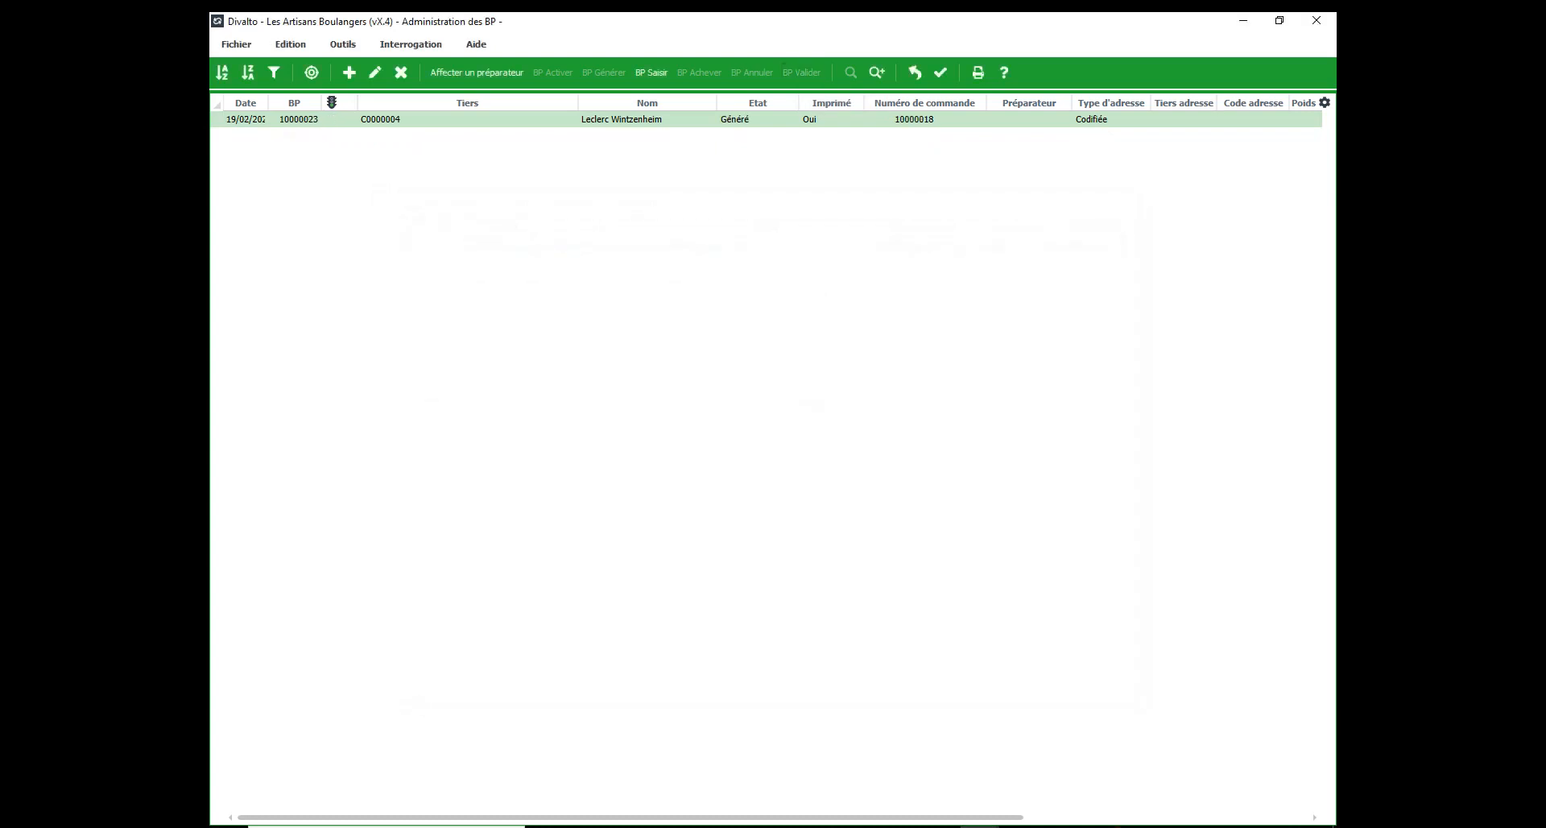
pyautogui.click(1317, 20)
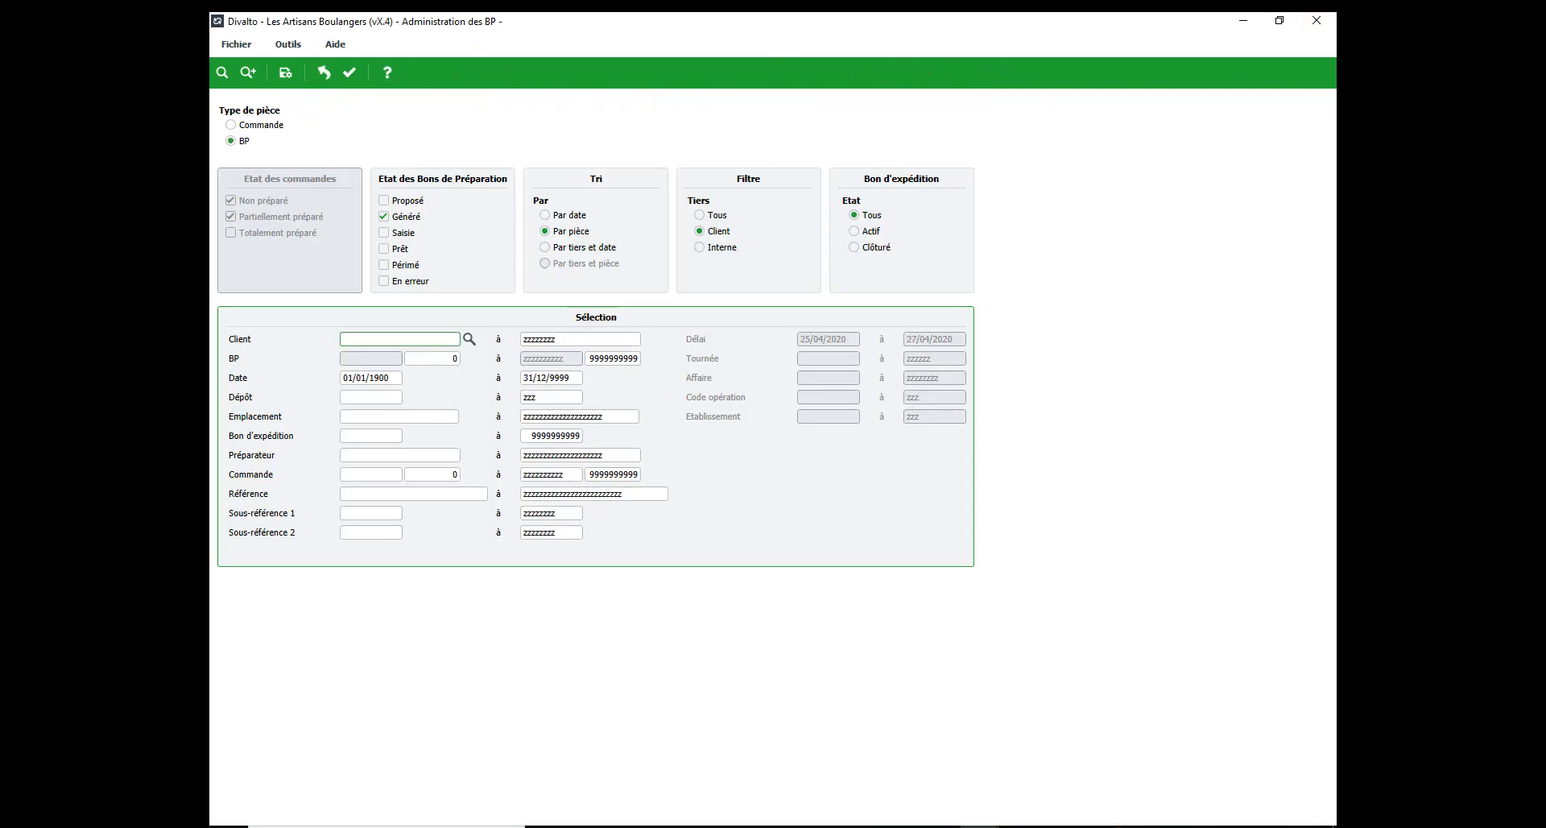
pyautogui.click(1316, 20)
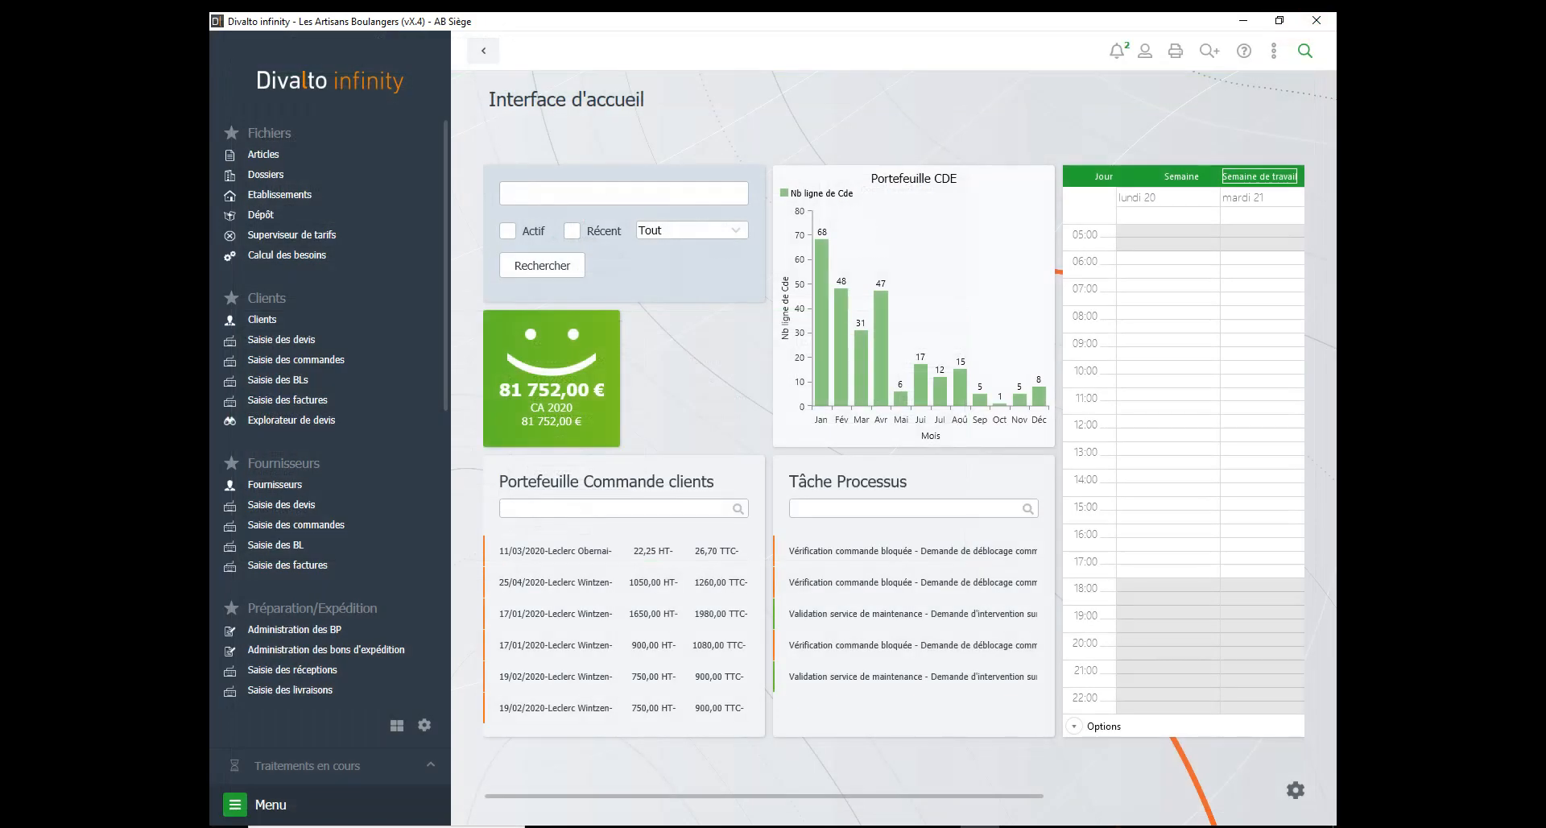
# Step: Change the user's general parameters to depot RD and establishment 2
pyautogui.click(1145, 51)
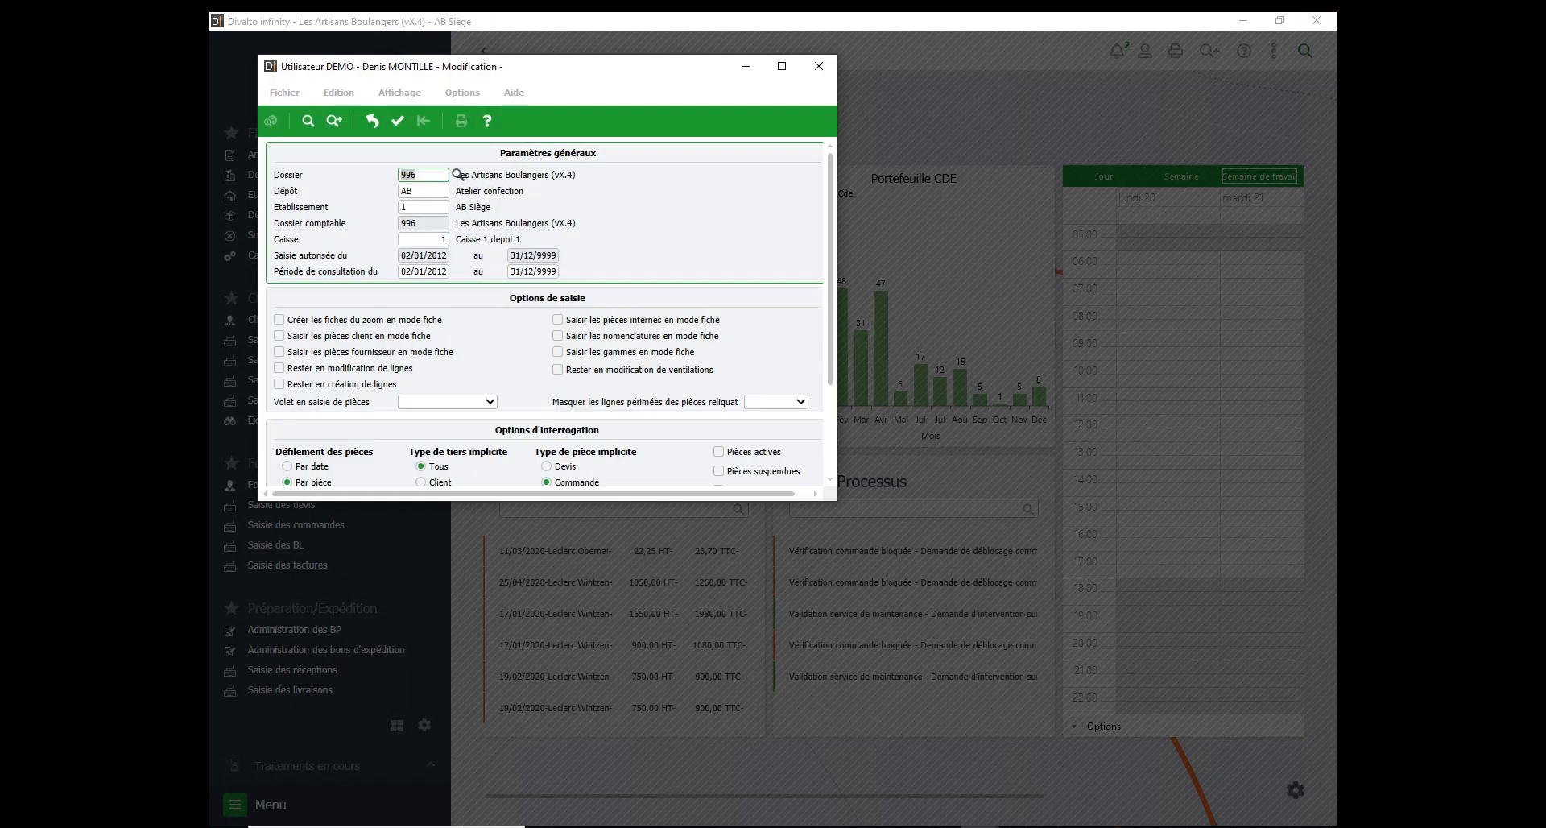
pyautogui.click(422, 191)
pyautogui.write('RD')
pyautogui.press('Tab')
pyautogui.write('2')
pyautogui.press('Return')
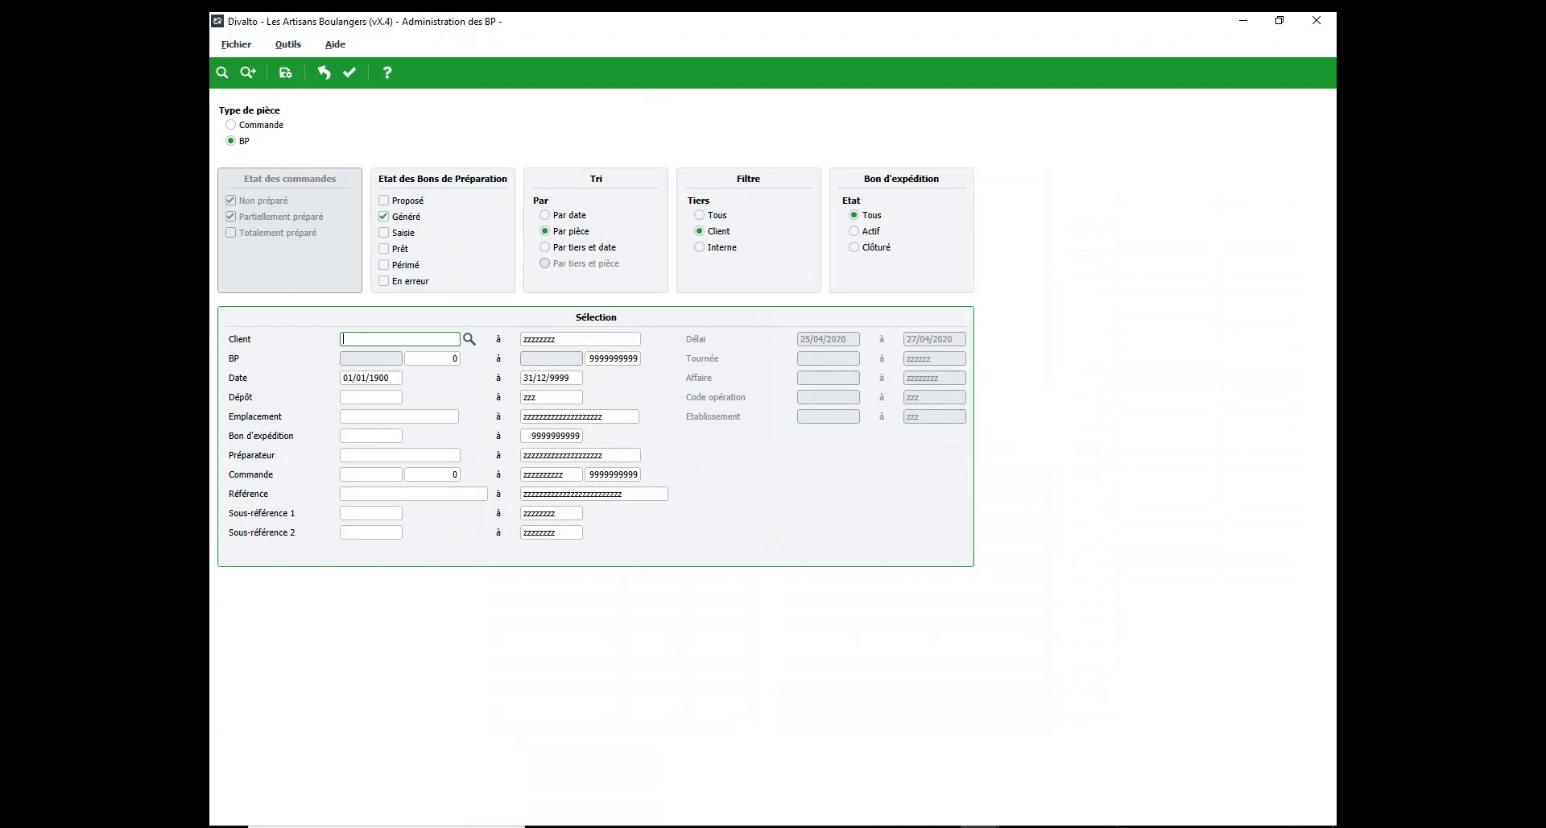
# Step: List the generated slips for depot RD, accept the proposed quantities on the one dated 25/04/2020, and confirm the update
pyautogui.click(350, 72)
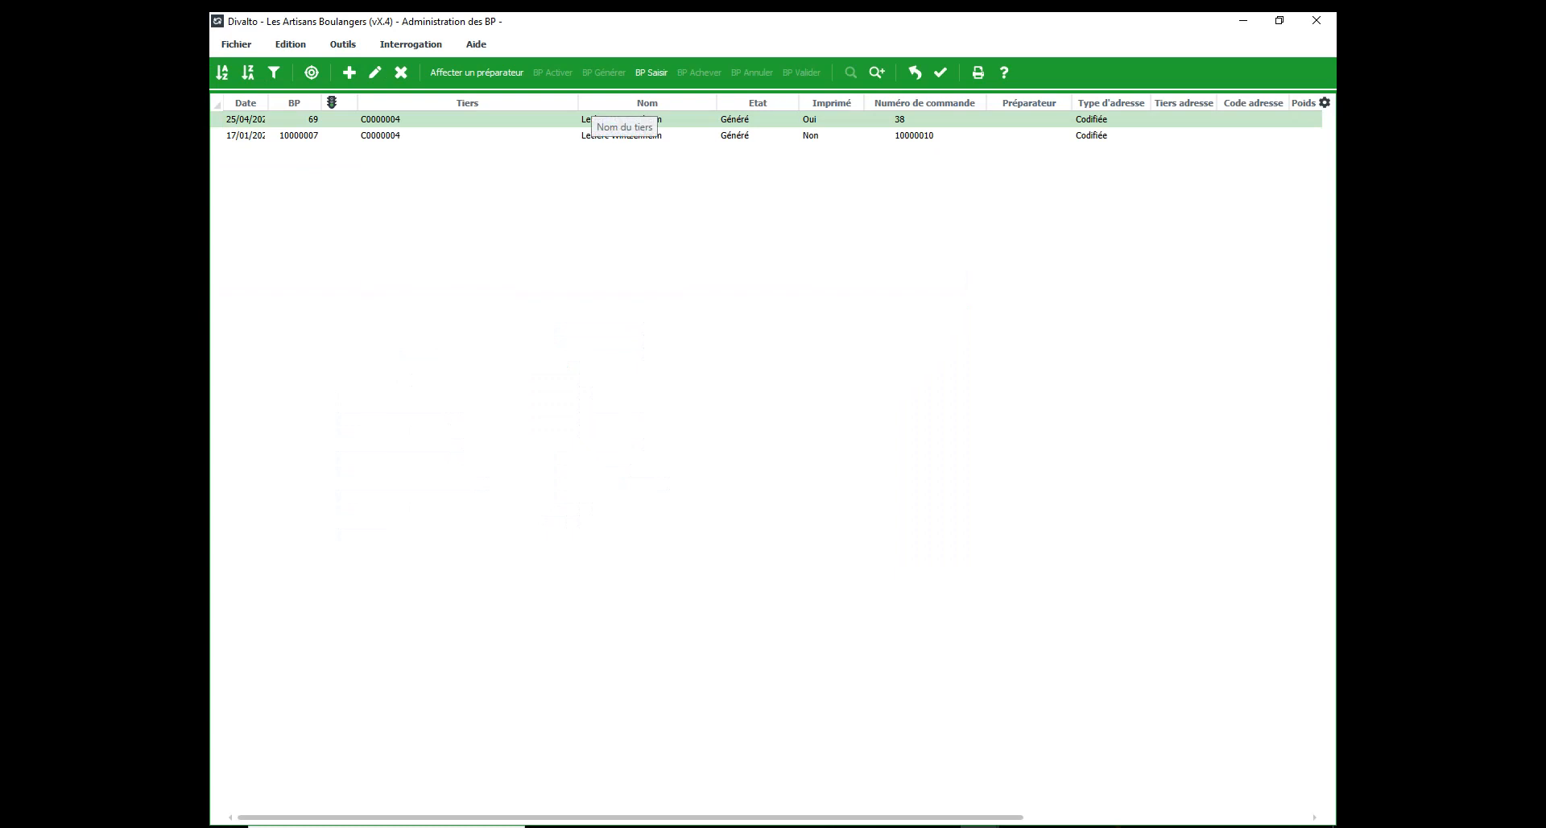
pyautogui.click(652, 72)
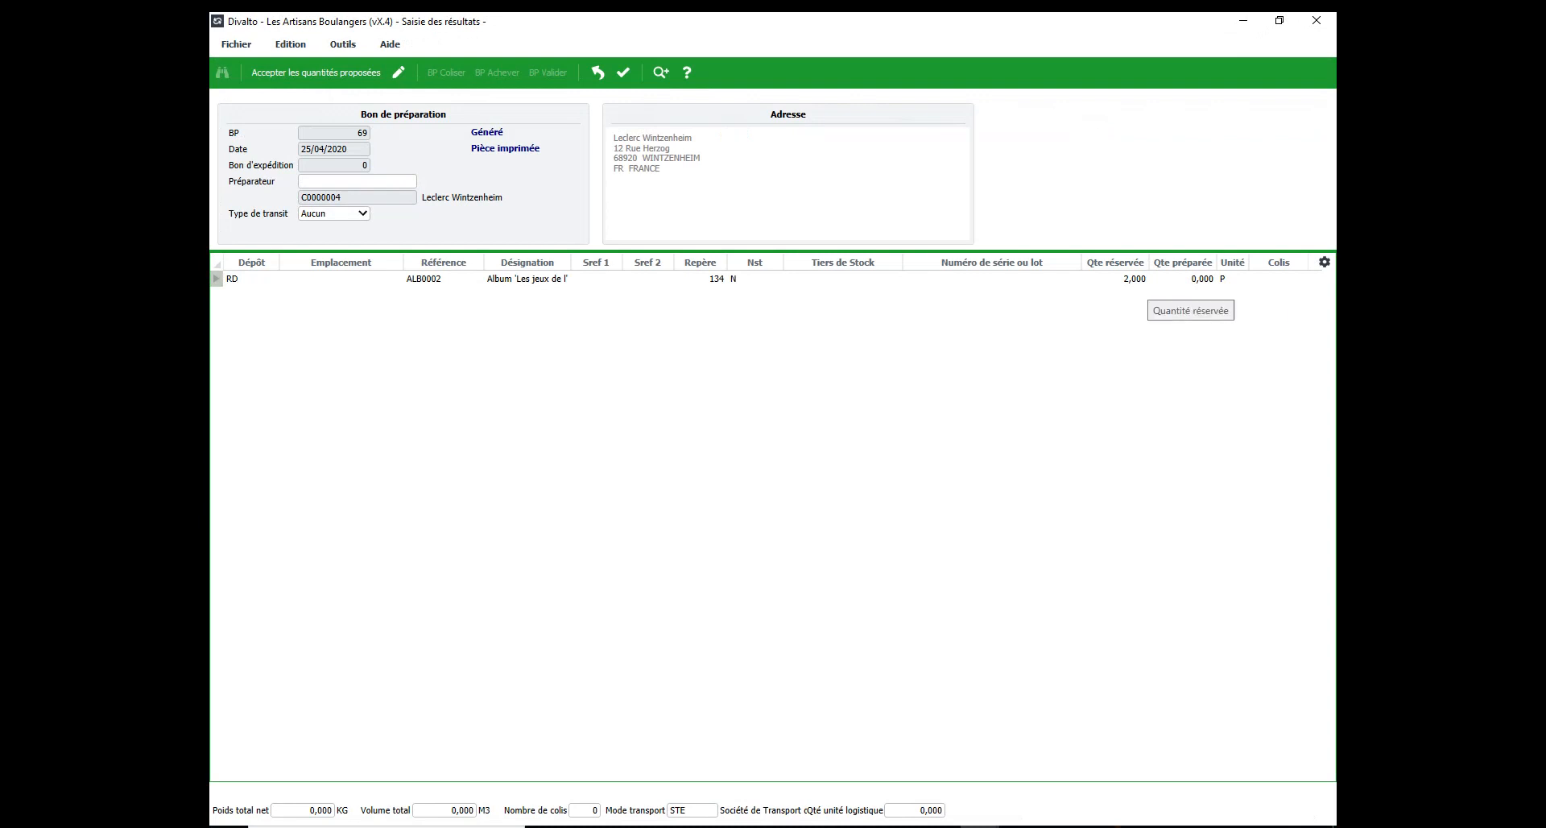
pyautogui.click(316, 72)
pyautogui.click(623, 73)
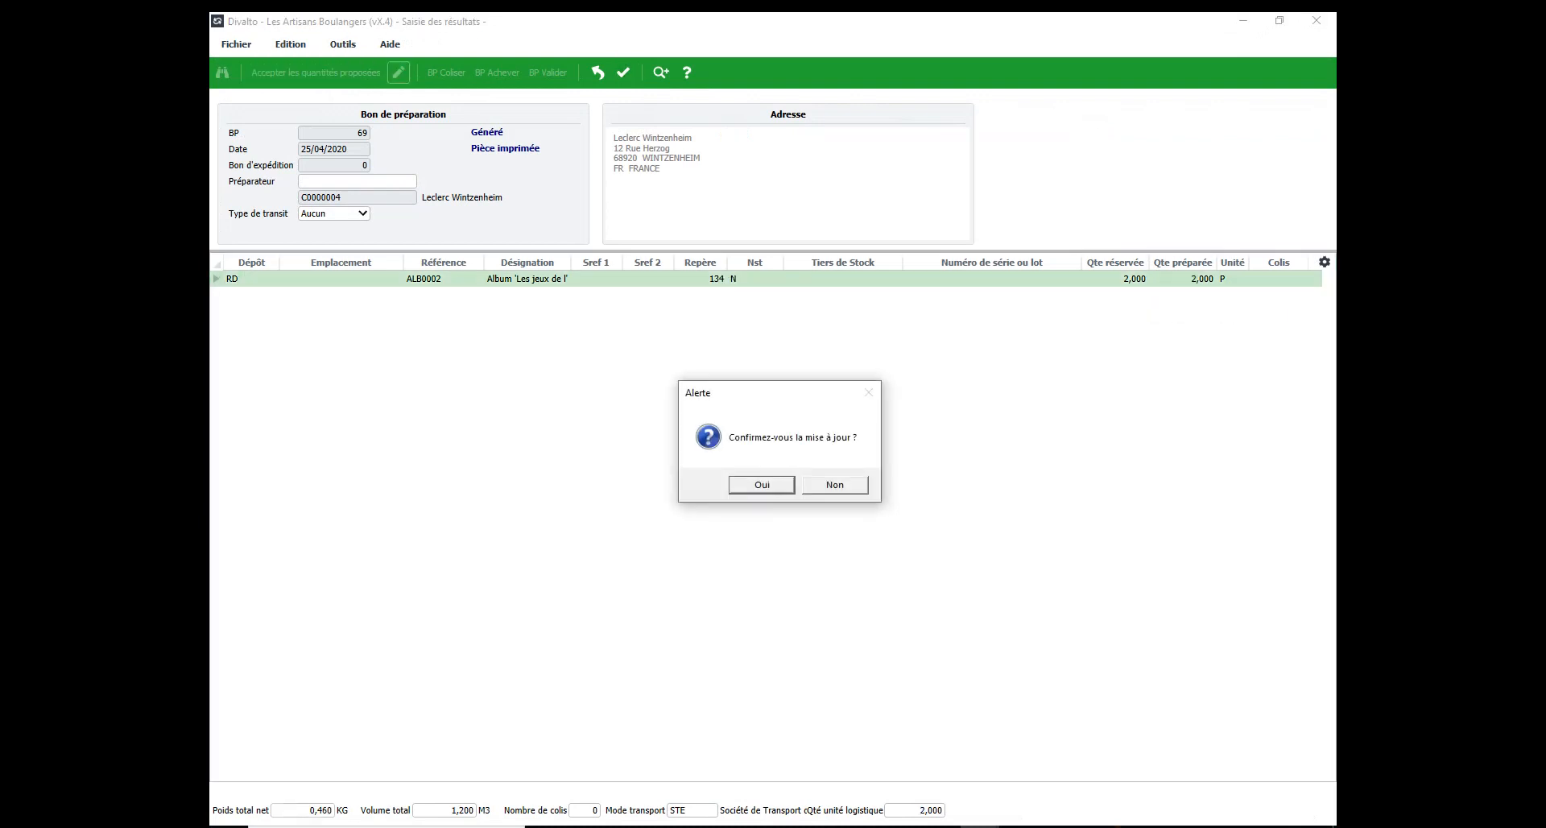
pyautogui.press('Return')
# Step: Complete and validate the depot RD preparation slip with BP Achever and BP Valider, and return to the home screen
pyautogui.click(699, 73)
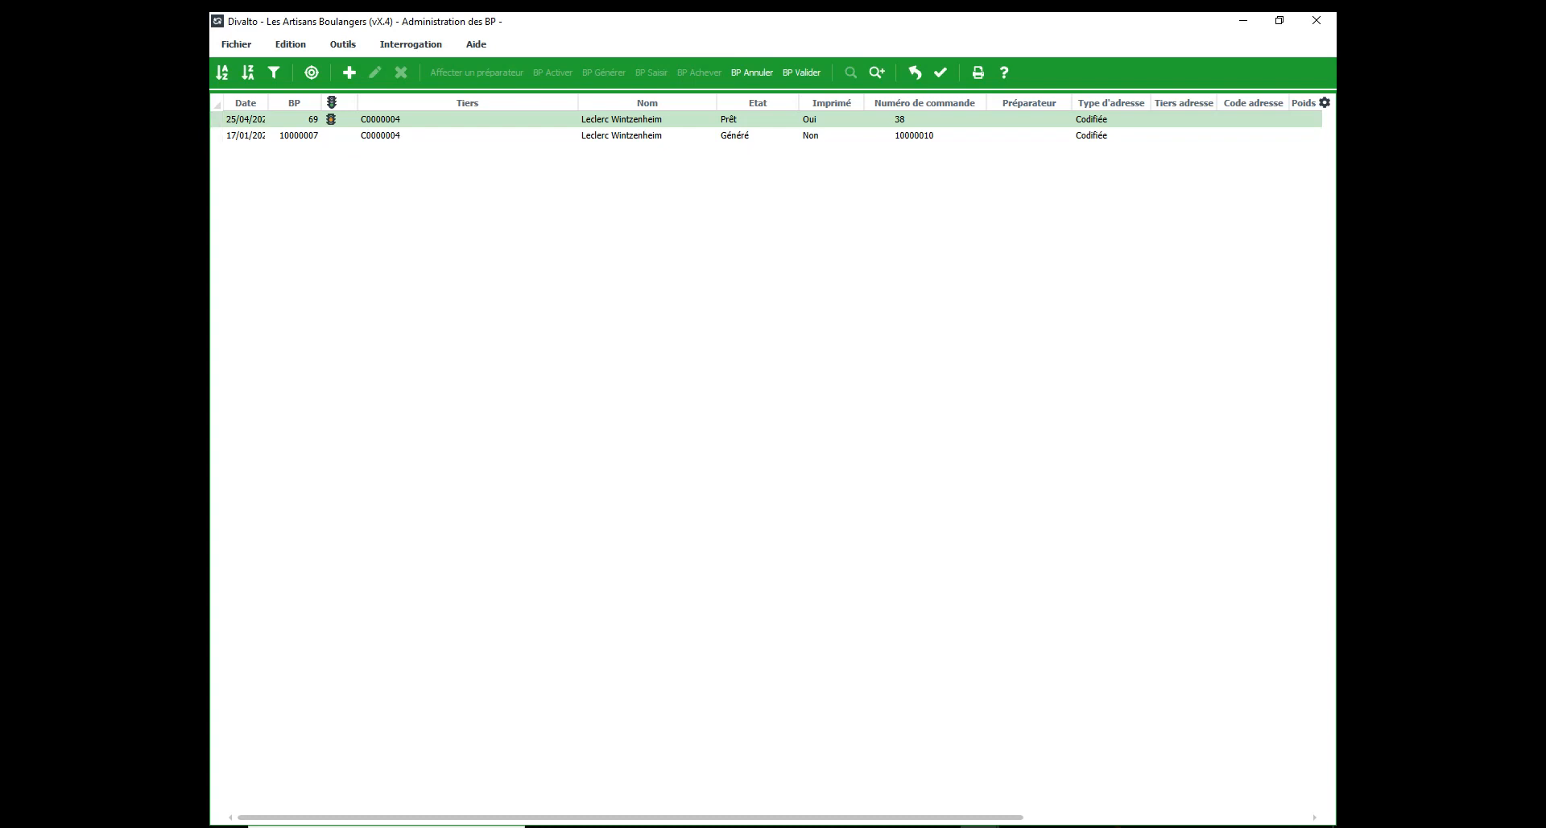
pyautogui.click(801, 72)
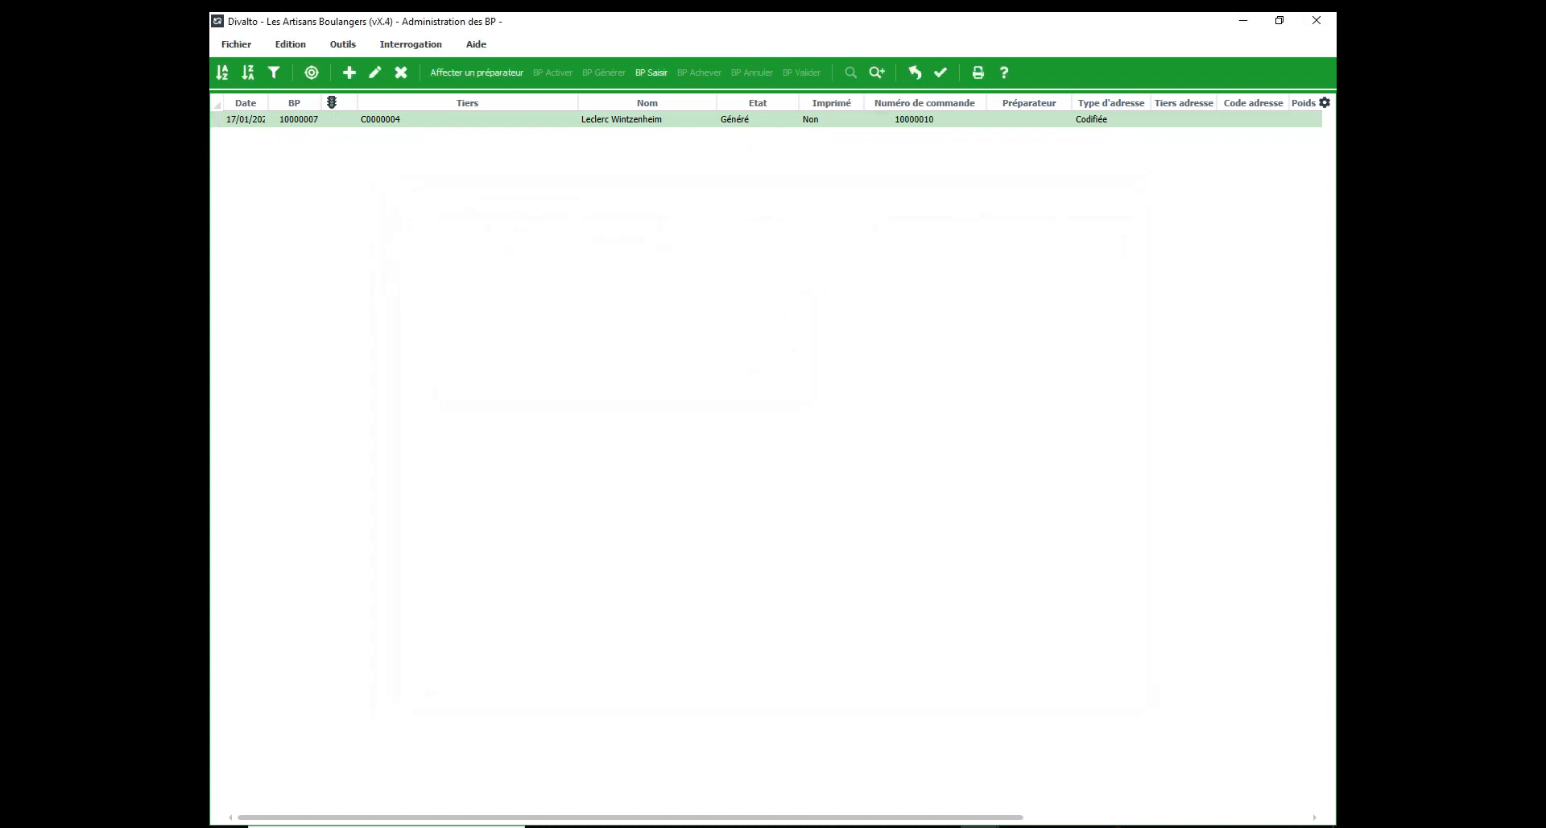
pyautogui.click(1317, 20)
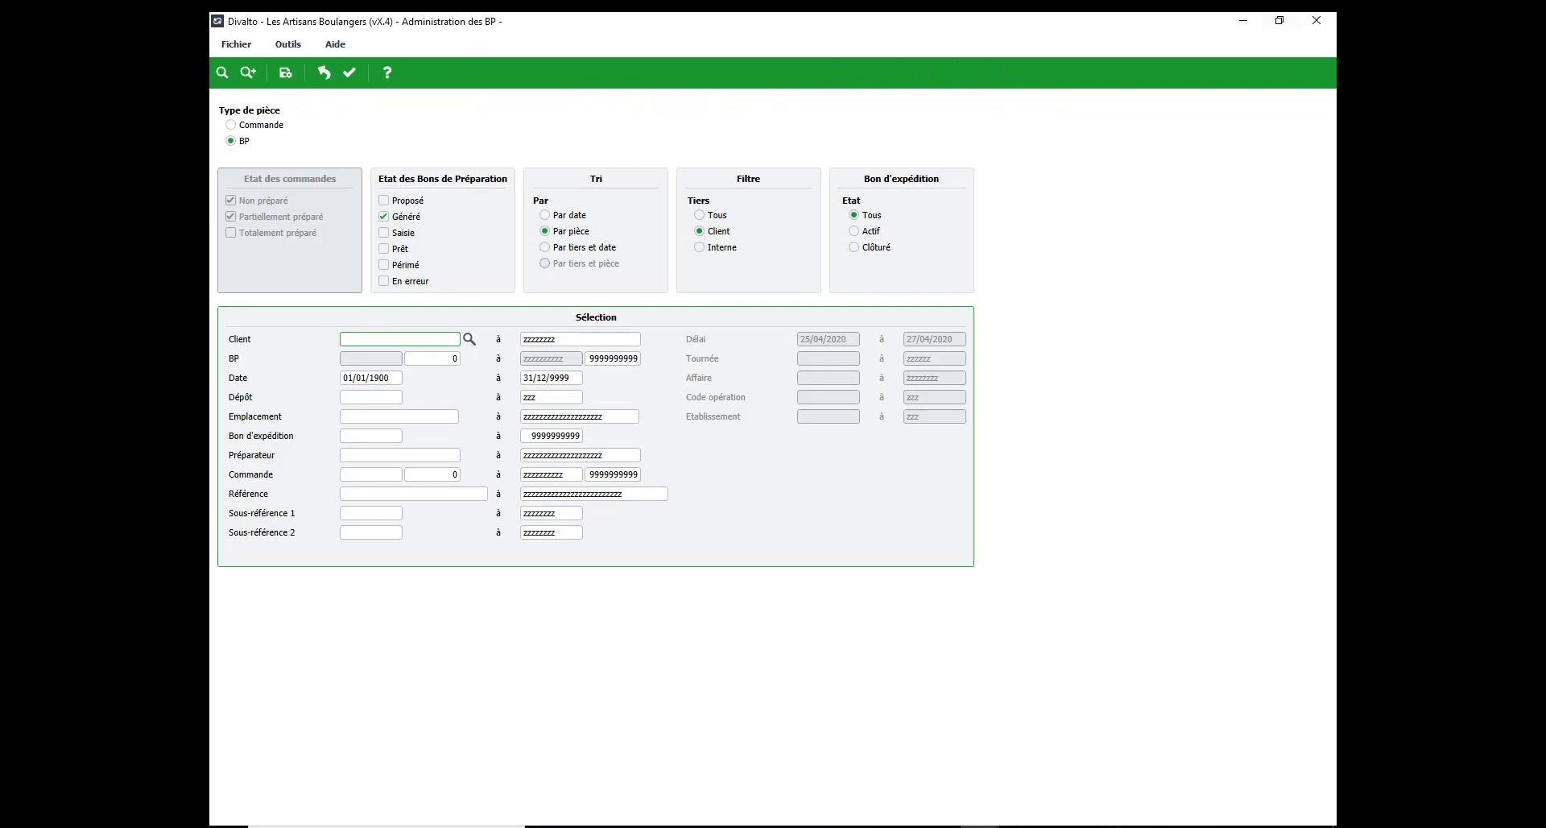
pyautogui.click(1316, 20)
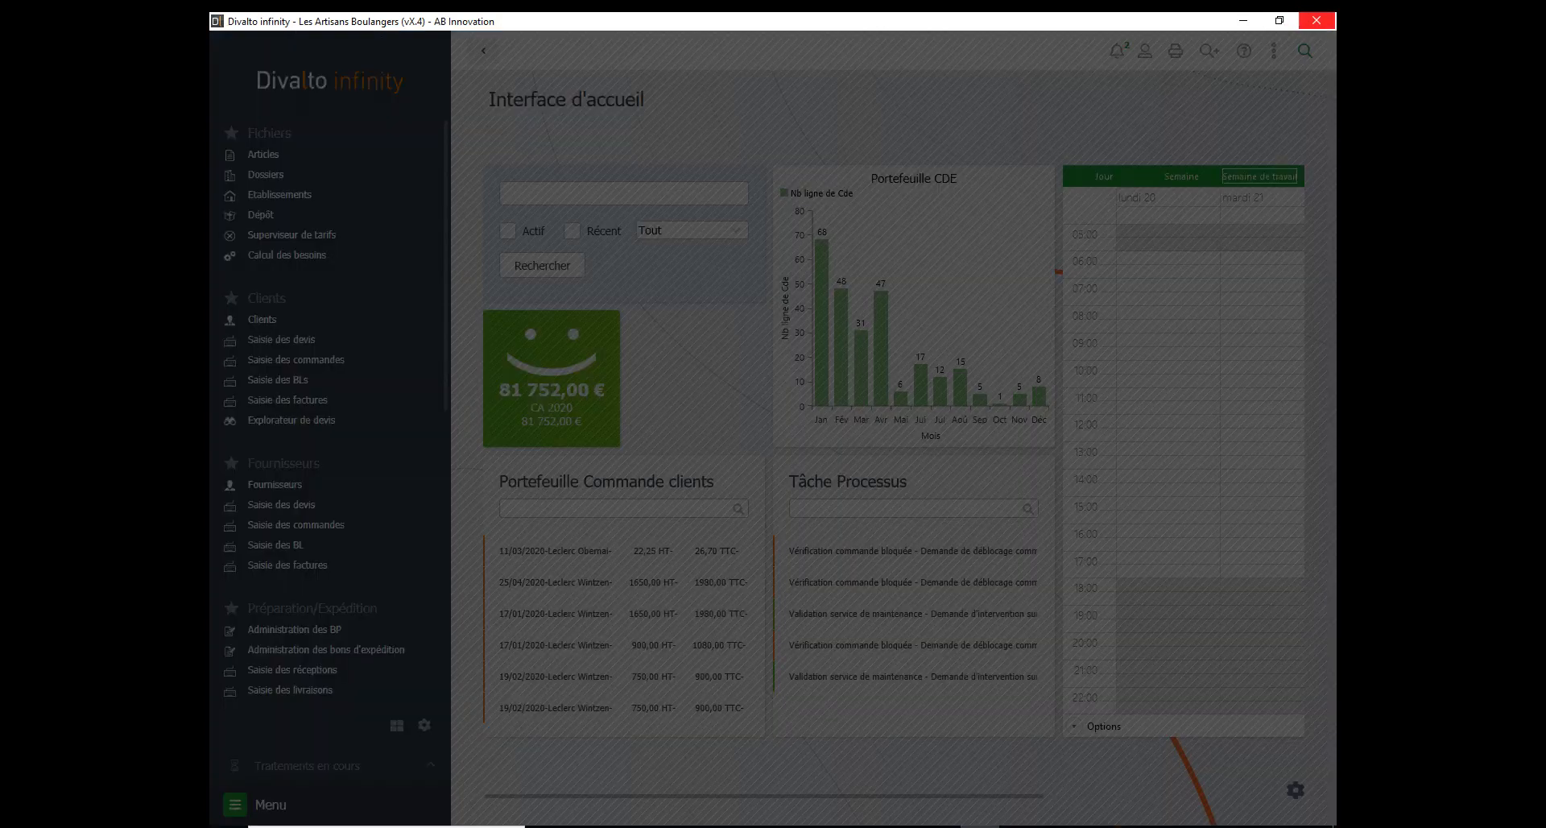
# Step: Switch the user's depot parameter to ABL and save the user settings
pyautogui.click(423, 191)
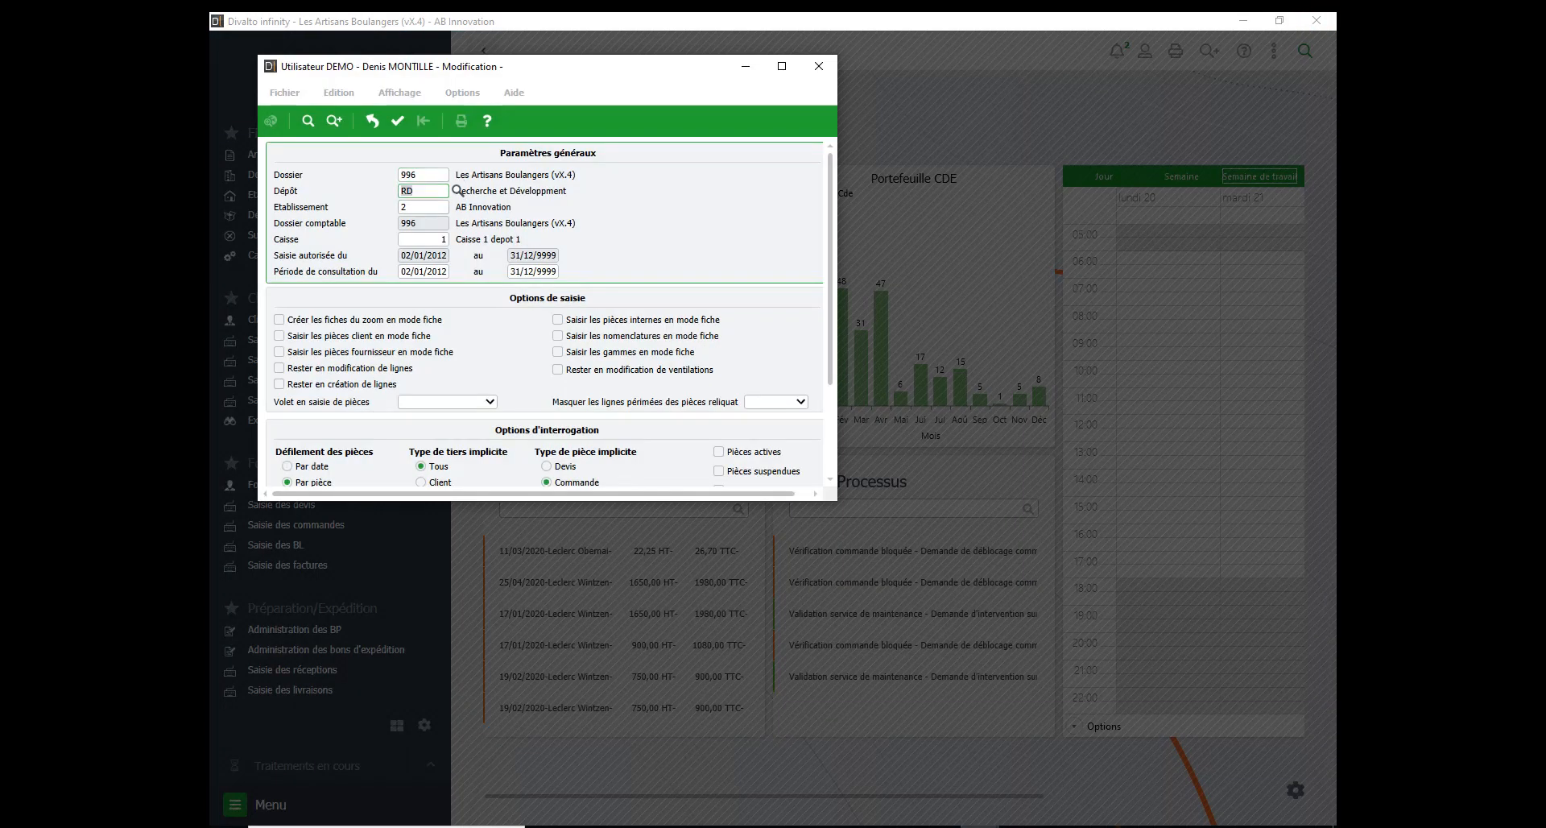
pyautogui.write('ABL')
pyautogui.press('Tab')
pyautogui.press('Return')
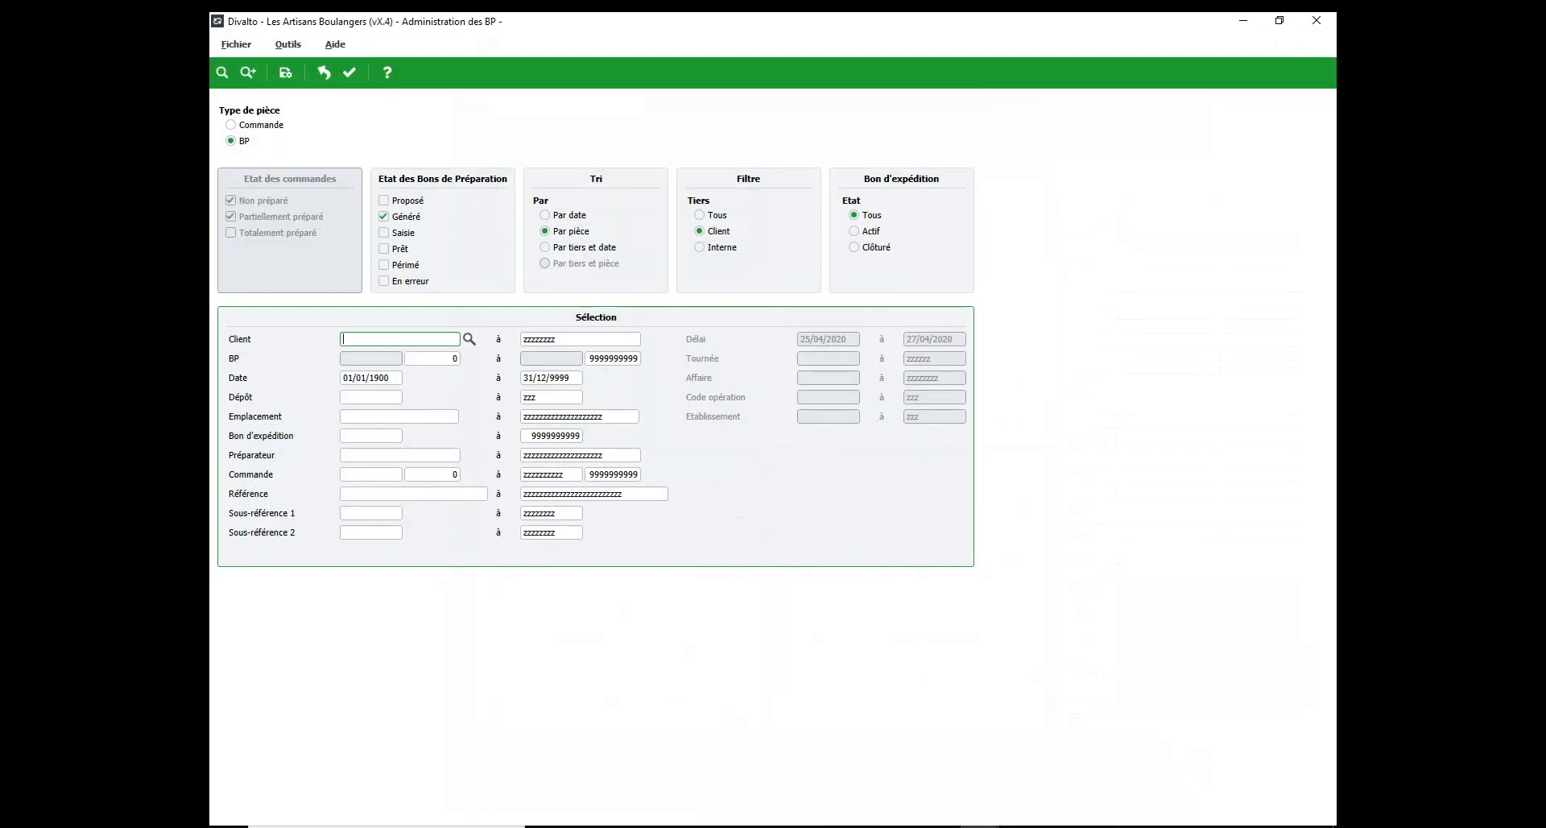
# Step: List the generated slips for depot ABL, accept the proposed quantities on the one dated 25/04/2020, and confirm the update
pyautogui.click(349, 72)
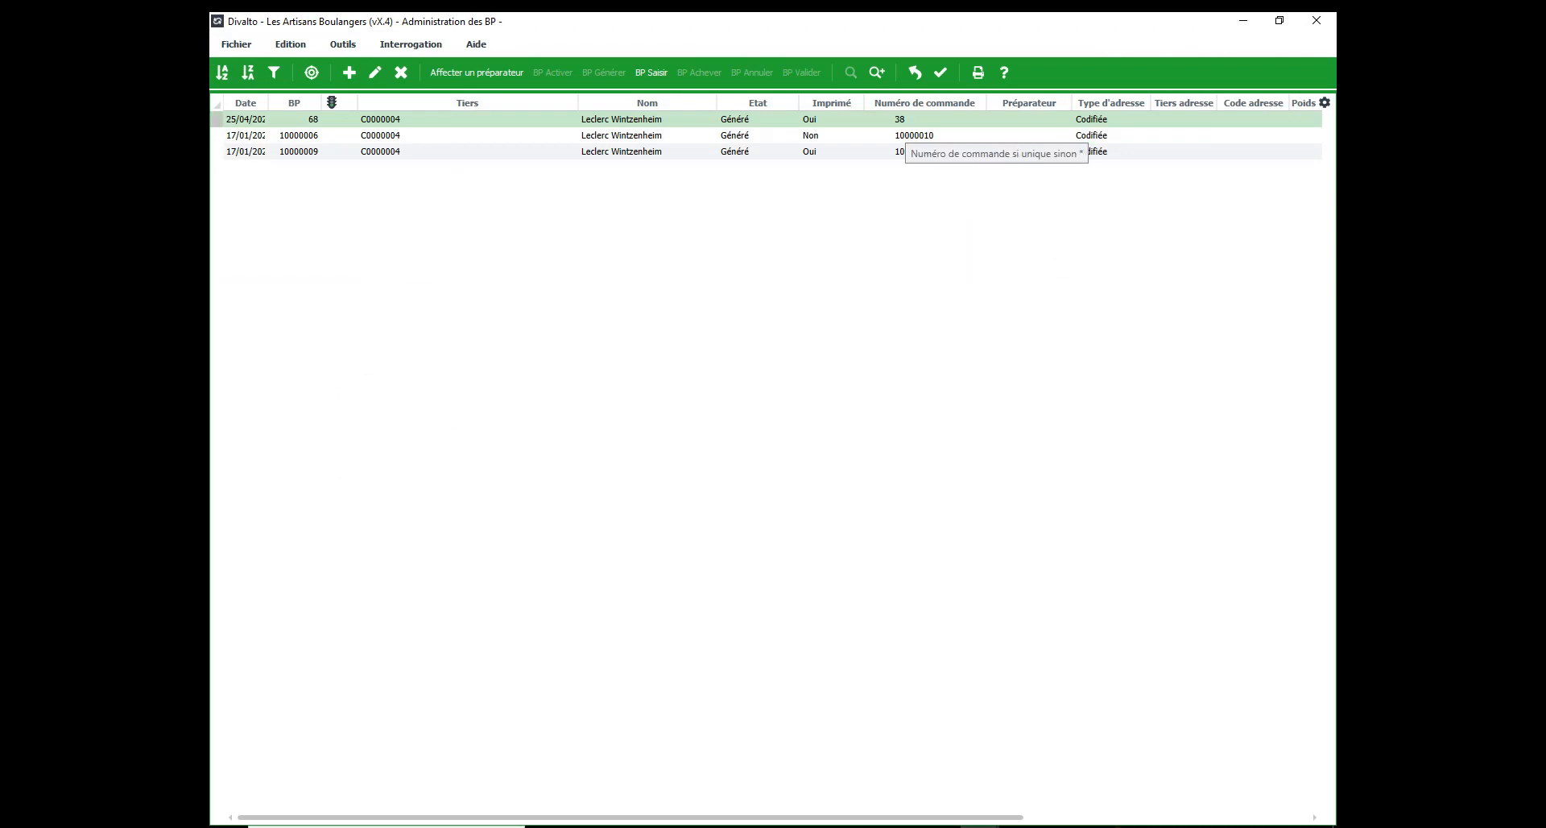
pyautogui.click(651, 72)
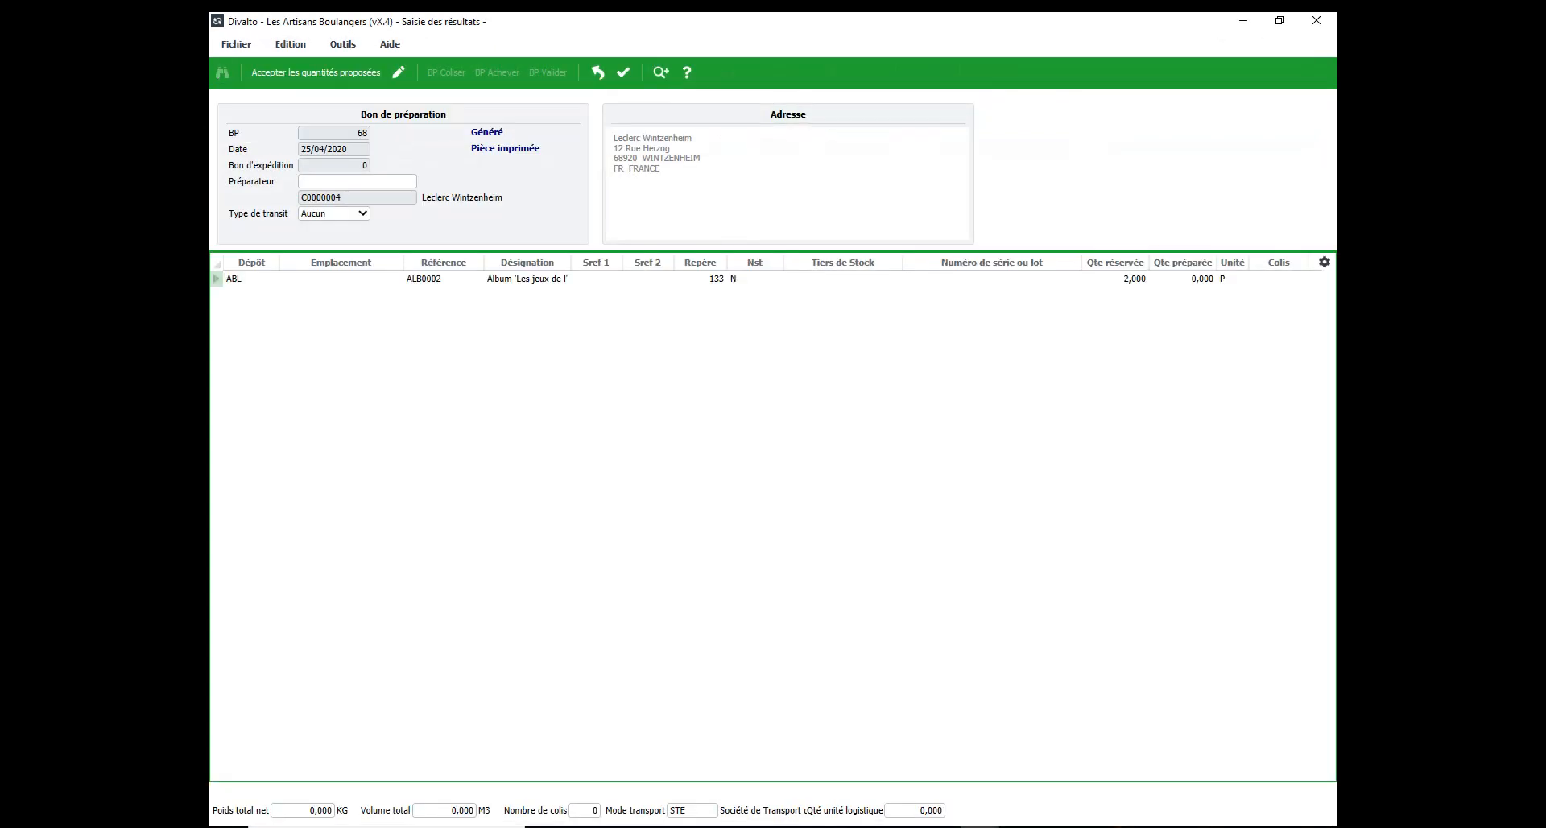
pyautogui.click(316, 73)
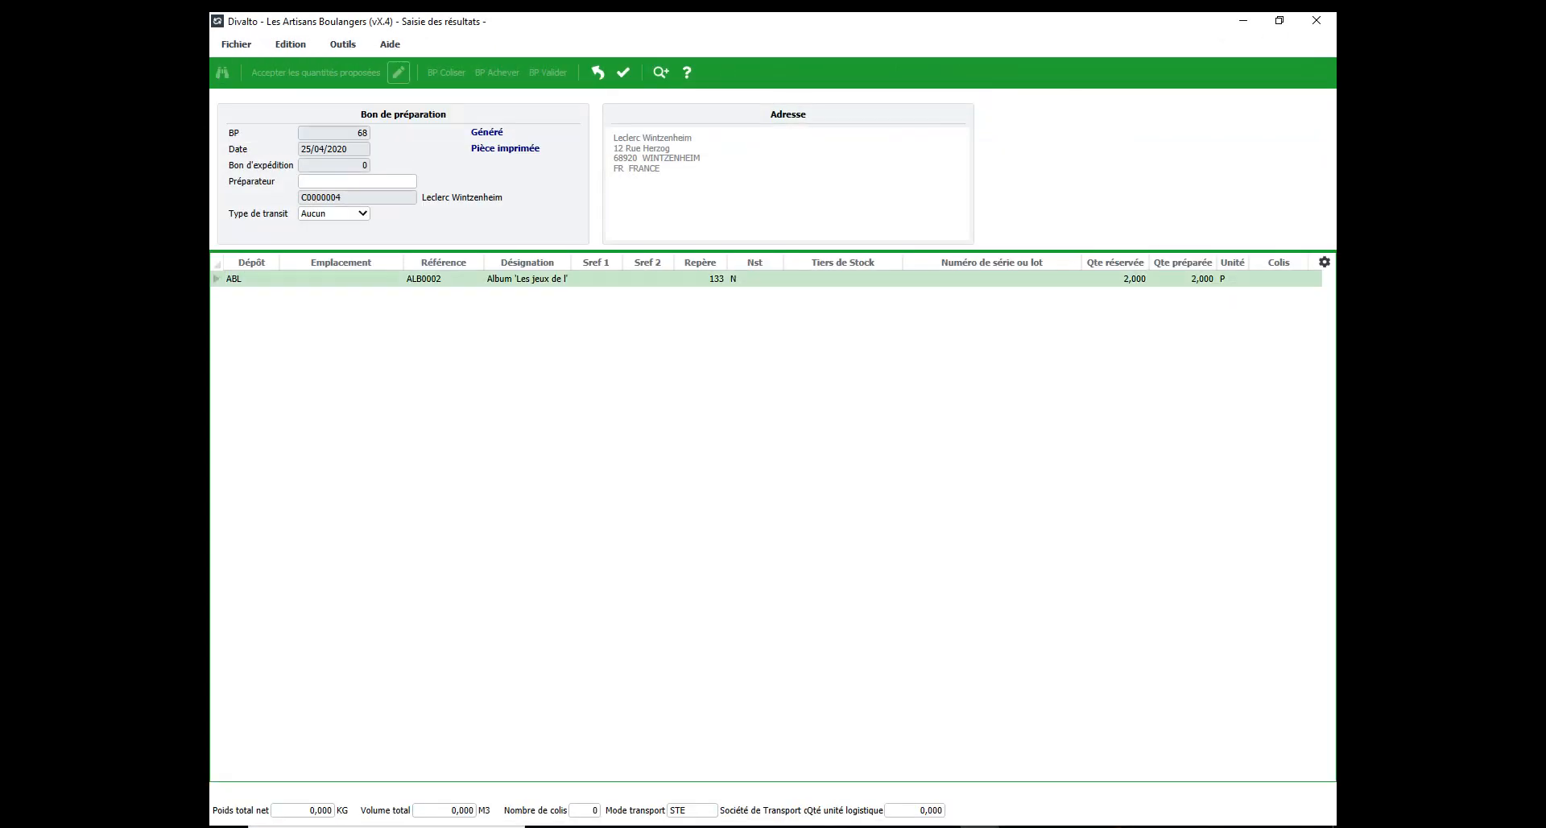
pyautogui.click(622, 73)
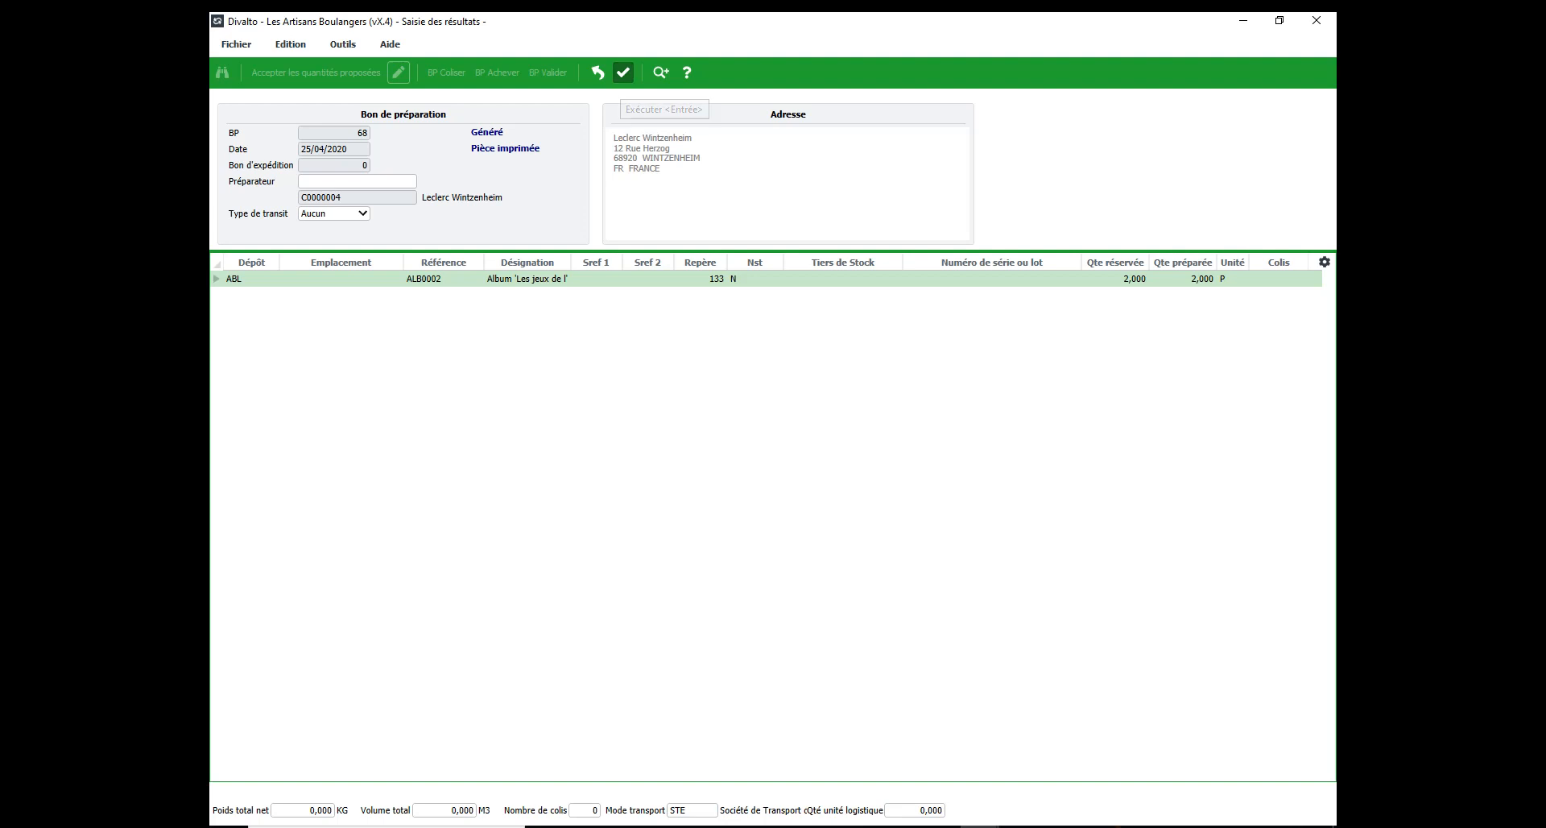
pyautogui.press('Return')
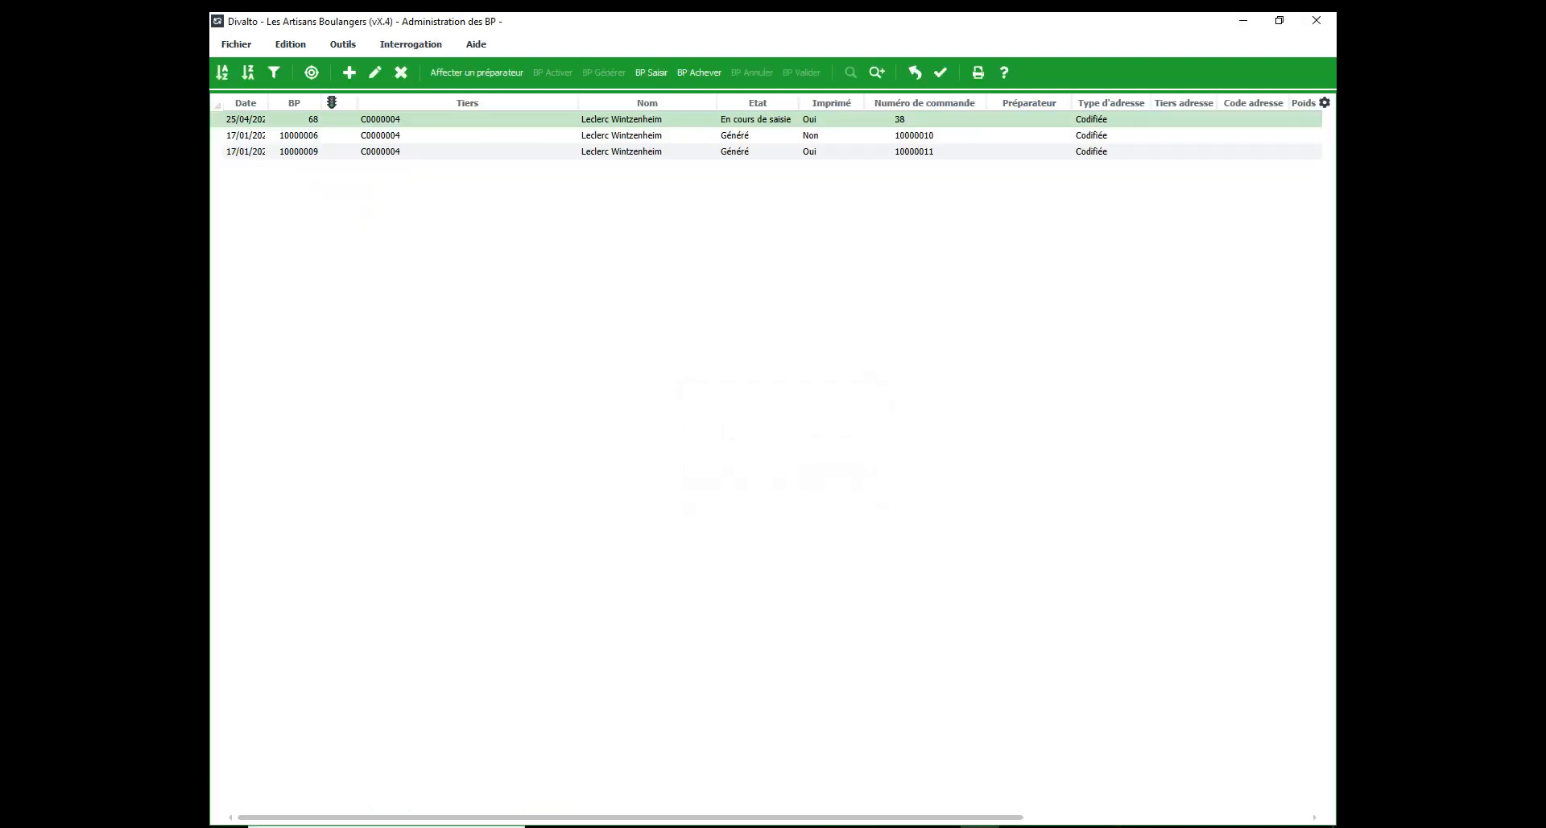
# Step: Complete and validate the depot ABL preparation slip with BP Achever and BP Valider, and close the slip list
pyautogui.click(699, 72)
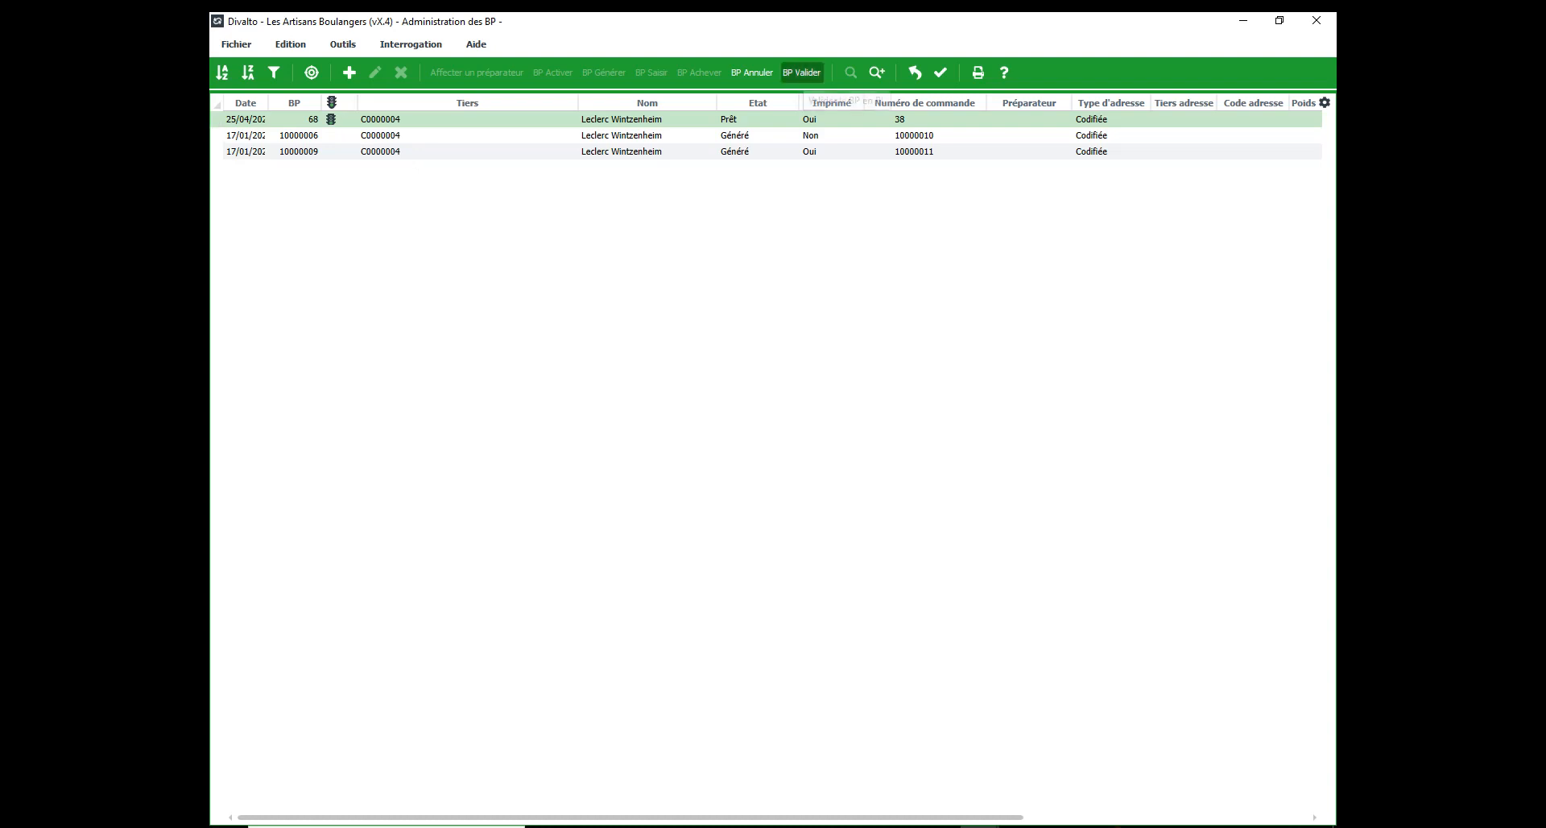
pyautogui.click(801, 72)
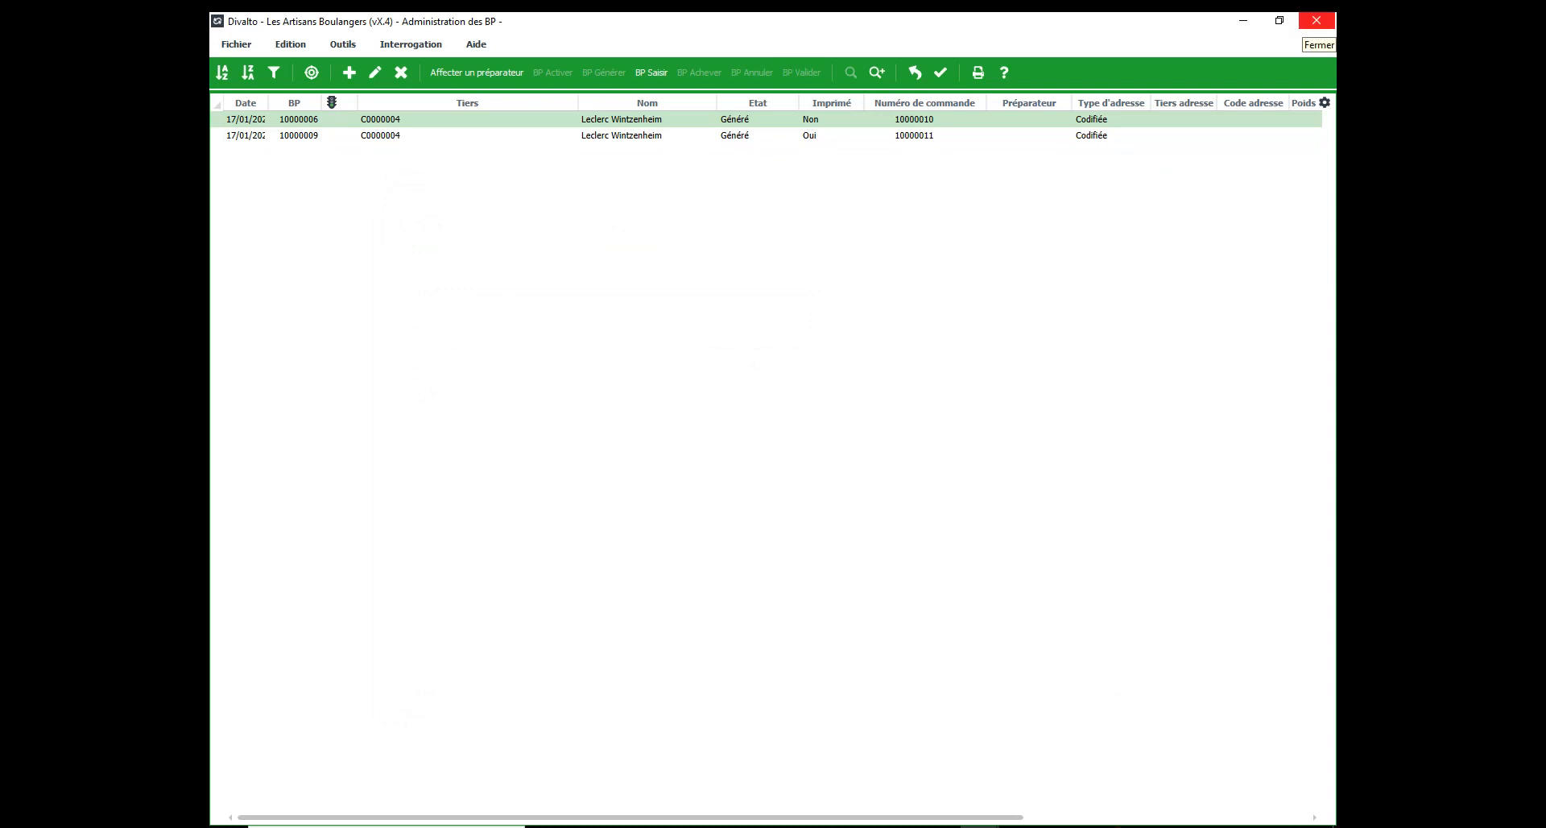
pyautogui.click(1316, 21)
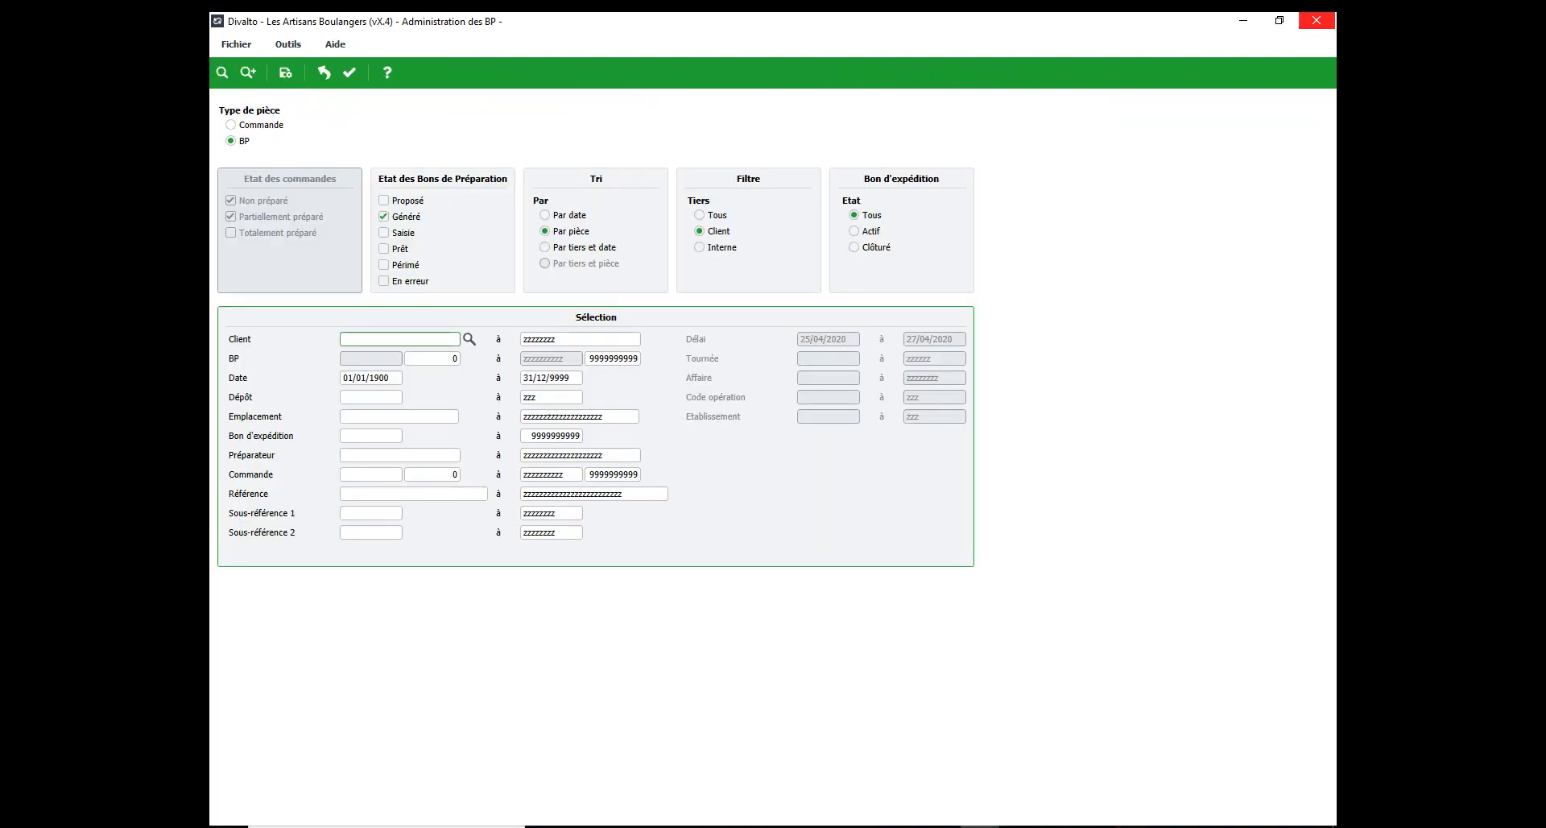
# Step: Leave the preparation slip administration and try to start deferred invoicing of customer delivery notes under the current establishment
pyautogui.click(1316, 21)
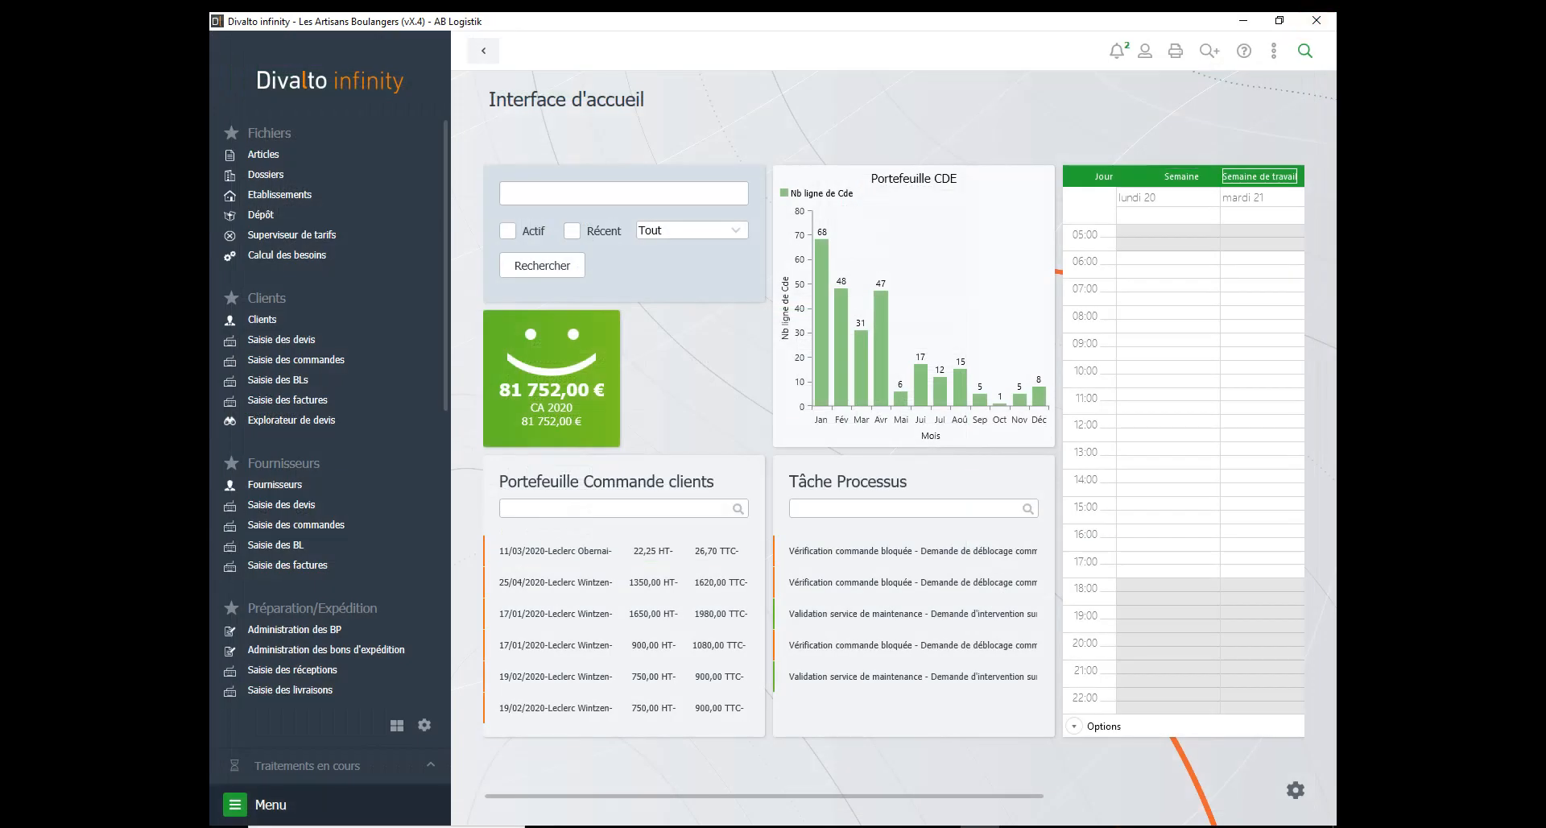
pyautogui.click(235, 805)
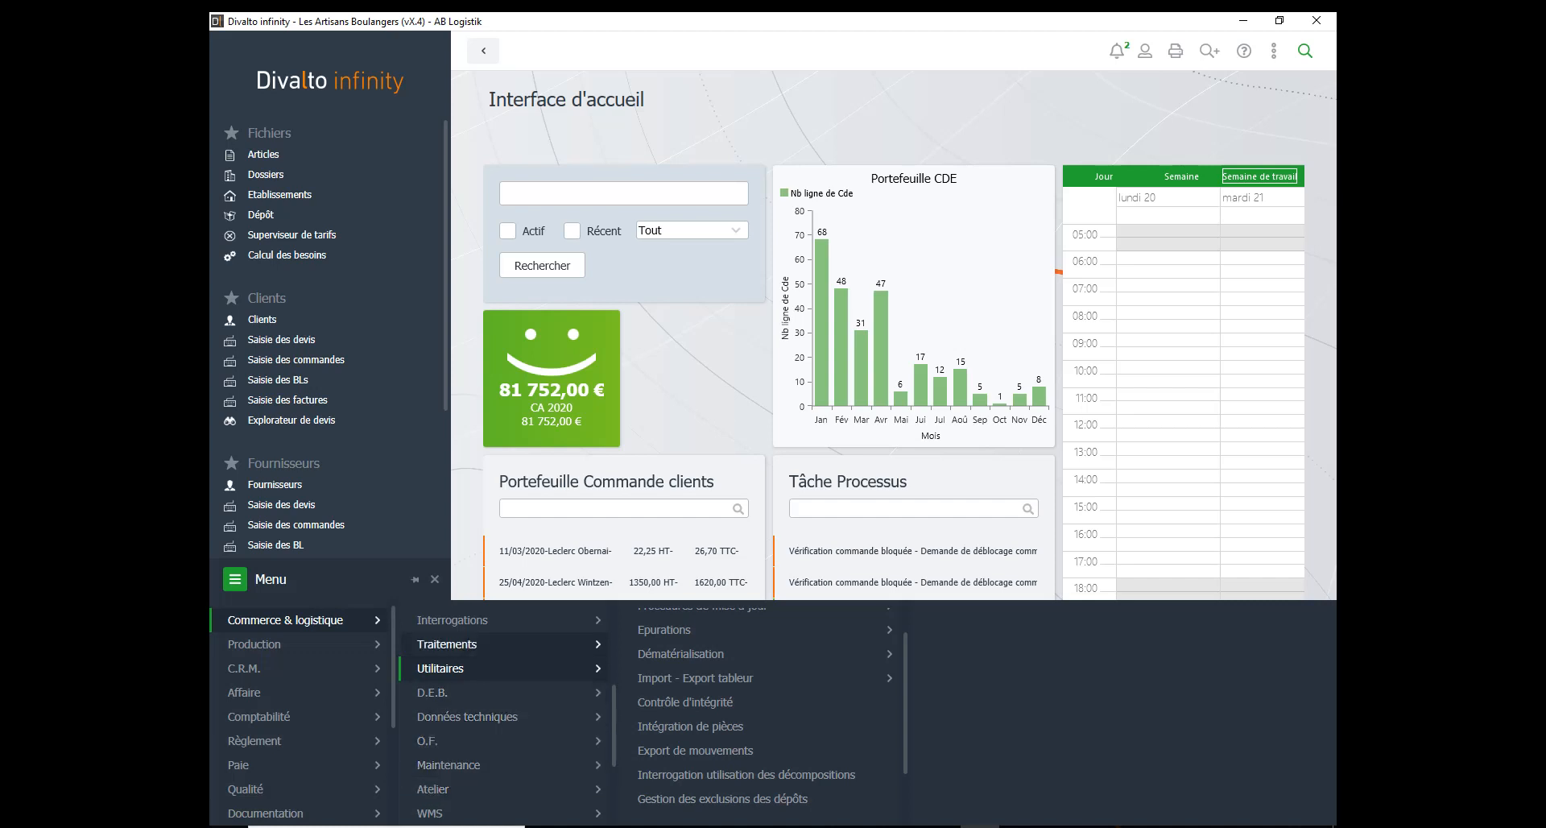
pyautogui.scroll(3, 500, 708)
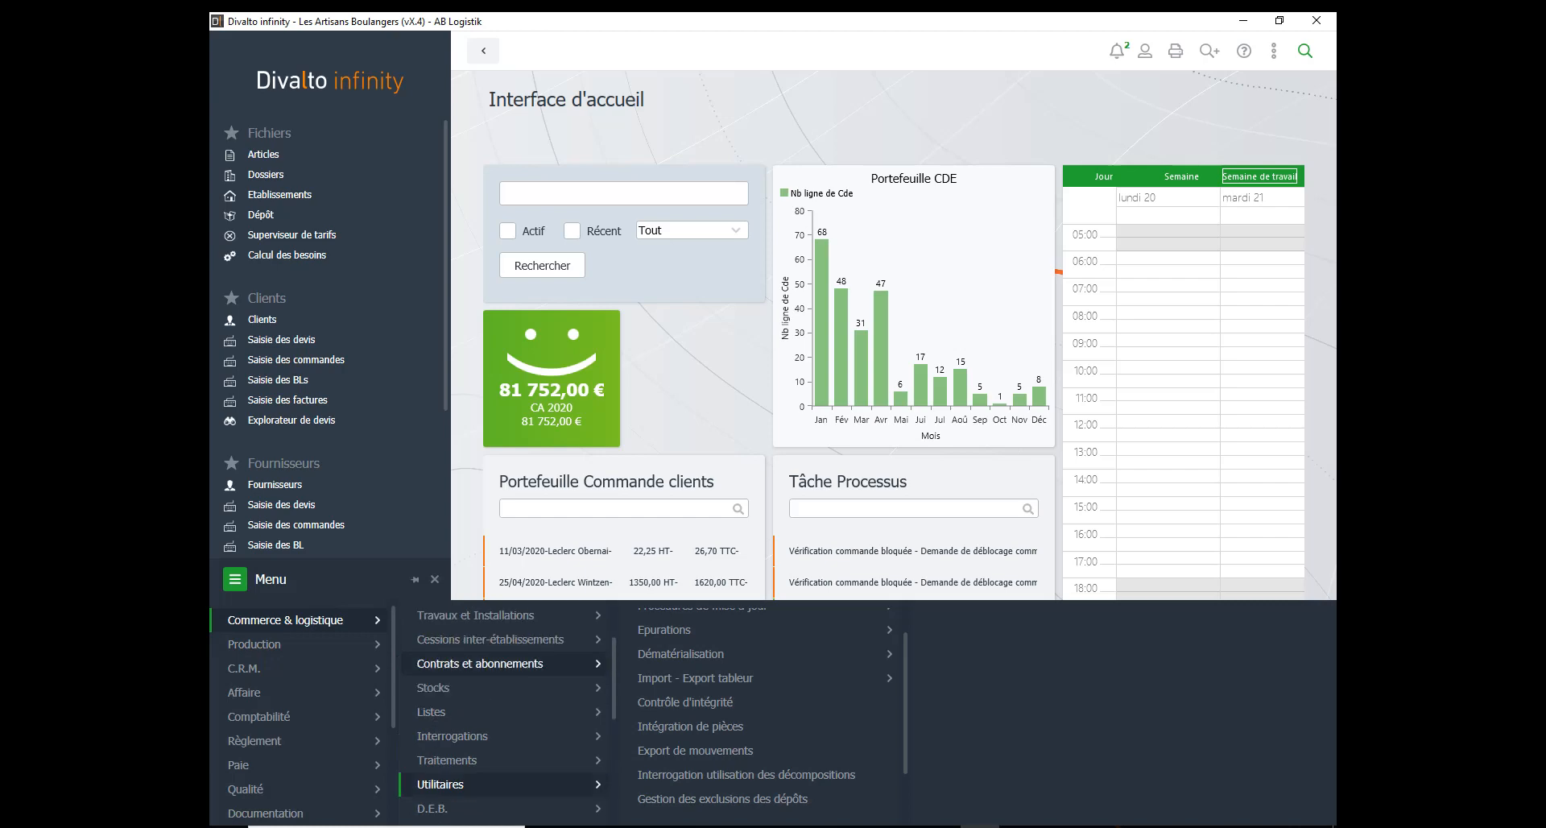
pyautogui.click(471, 644)
pyautogui.click(674, 717)
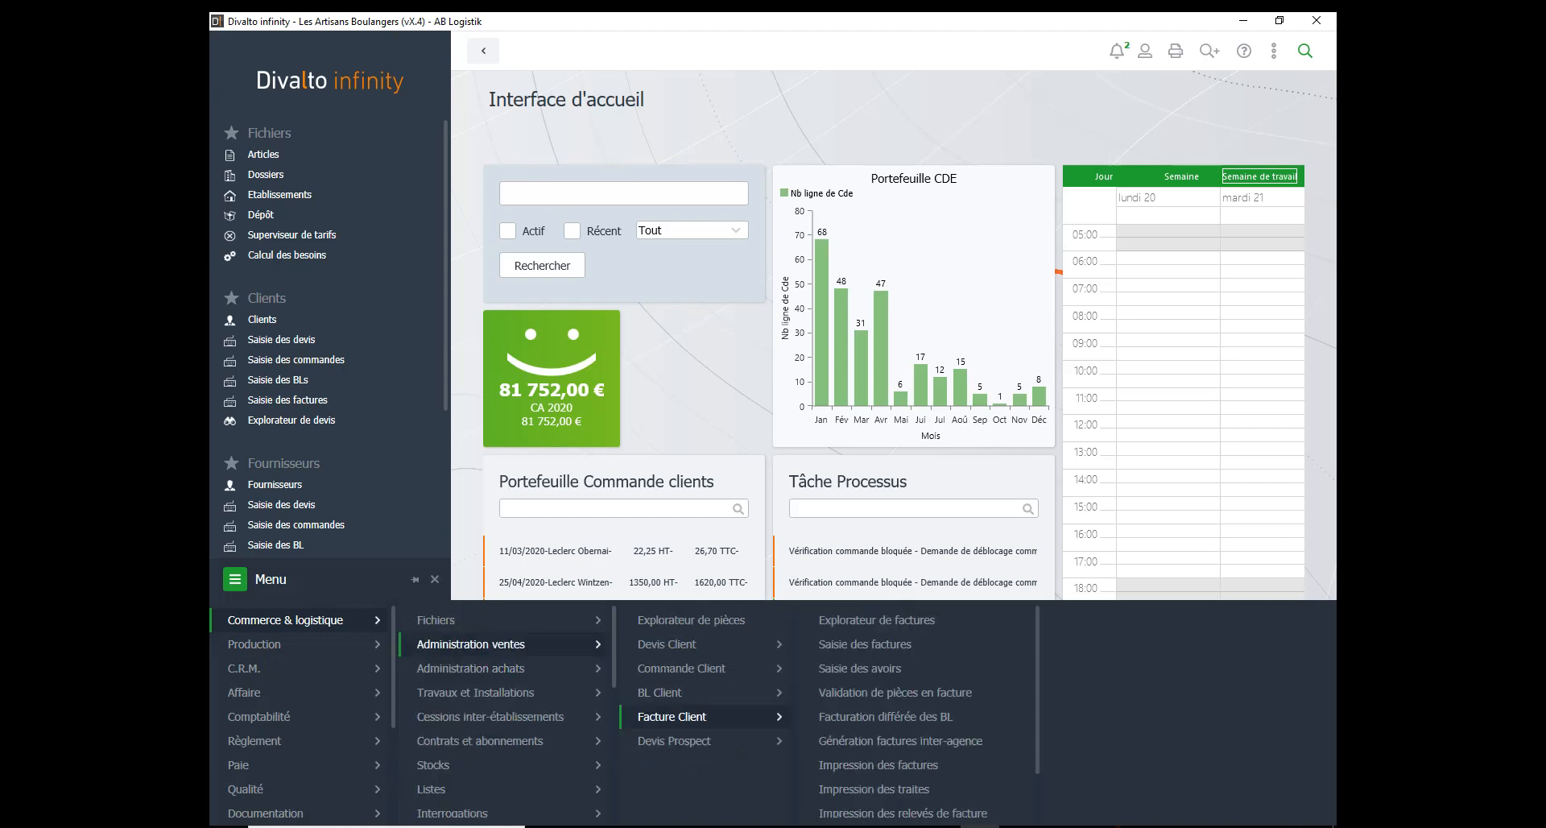
pyautogui.click(877, 717)
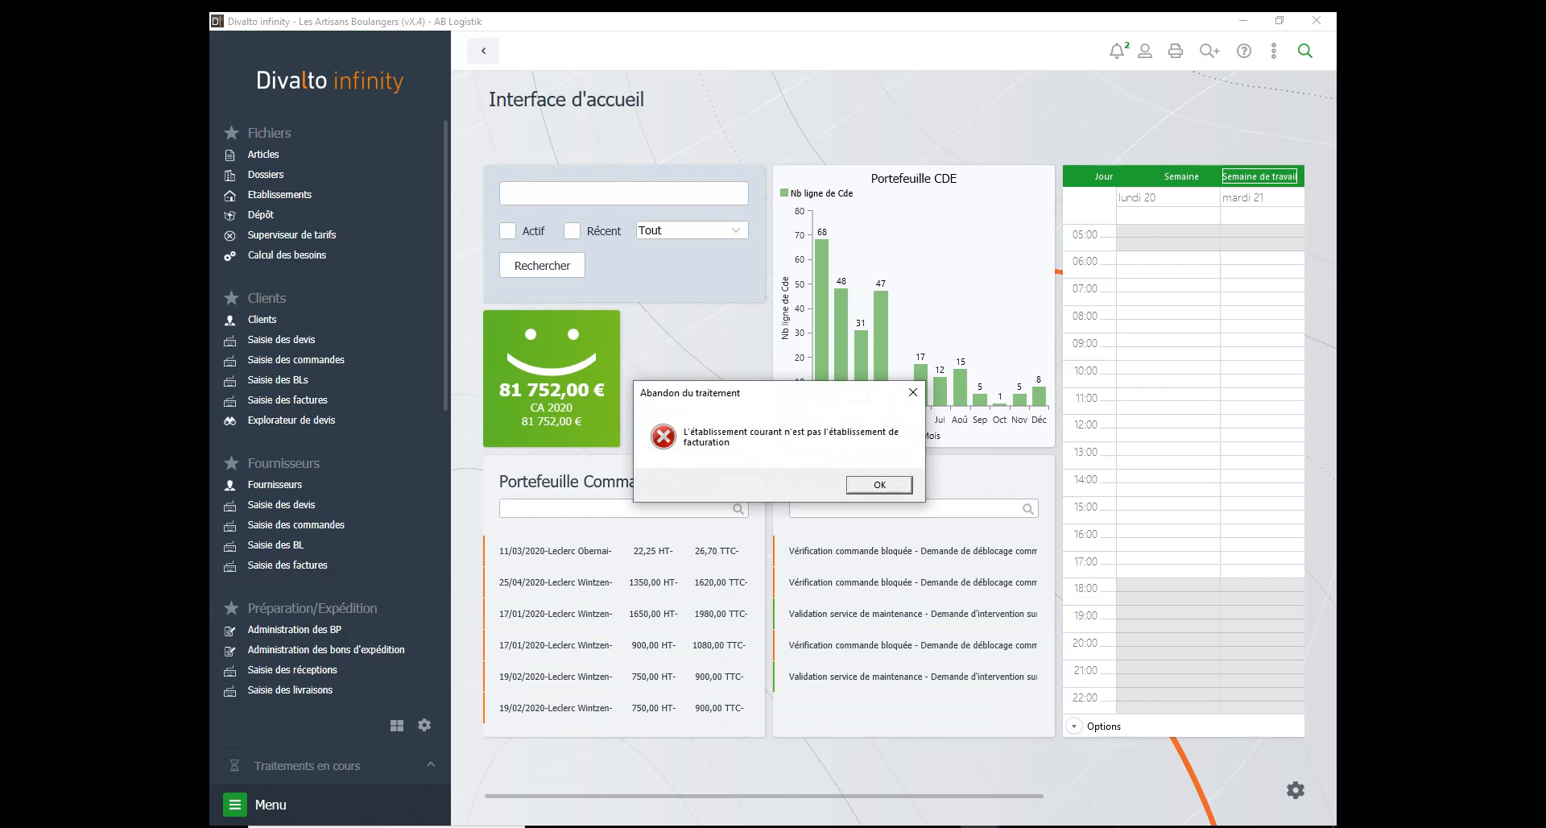
pyautogui.press('Return')
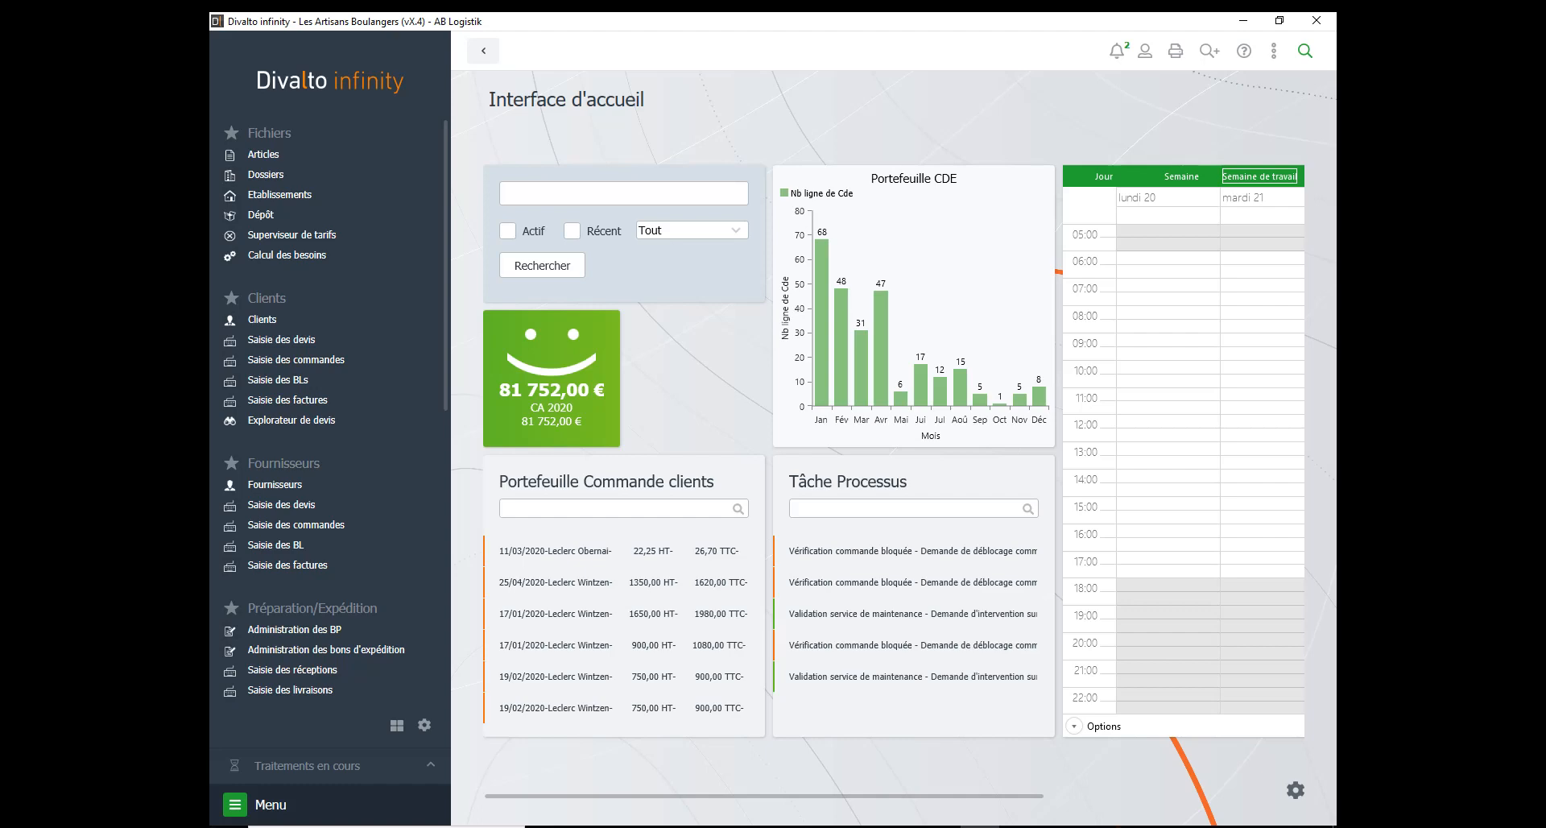
# Step: Switch the user's depot parameter to AB and save the user settings
pyautogui.click(253, 804)
pyautogui.press('F12')
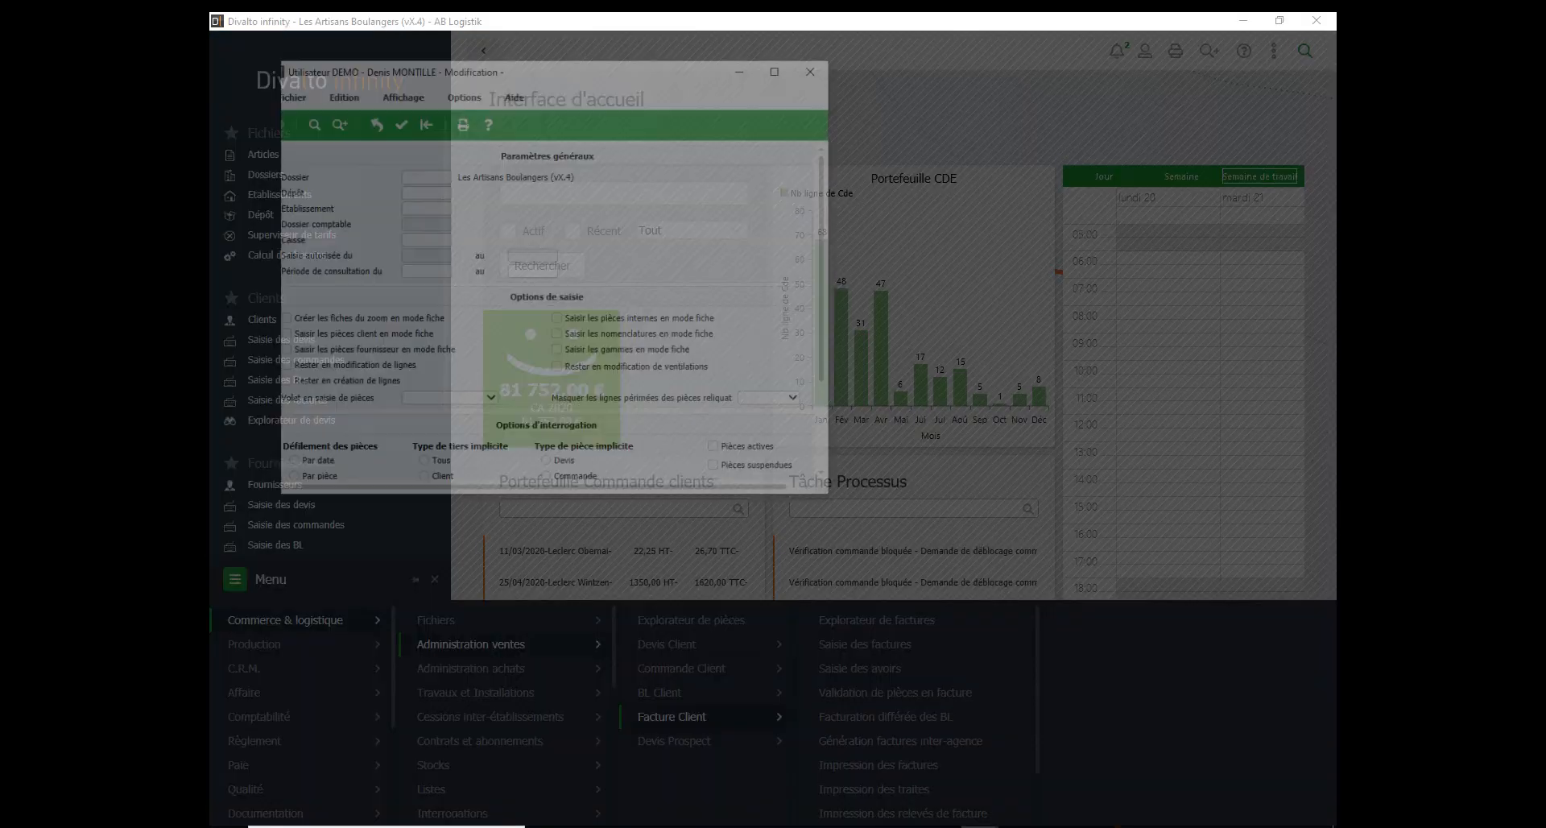
pyautogui.click(423, 191)
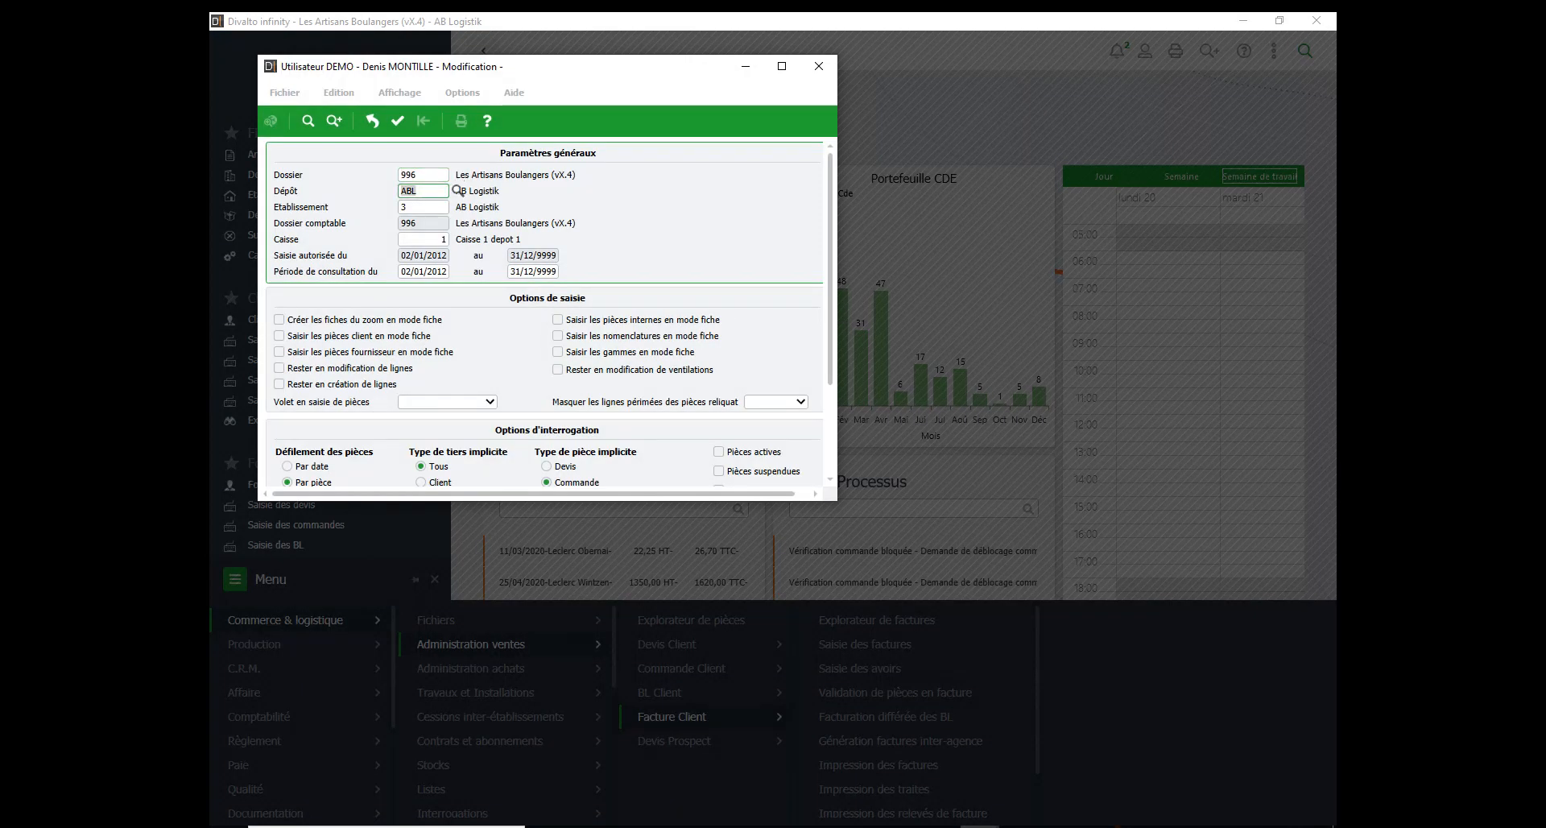
pyautogui.write('AB')
pyautogui.press('Return')
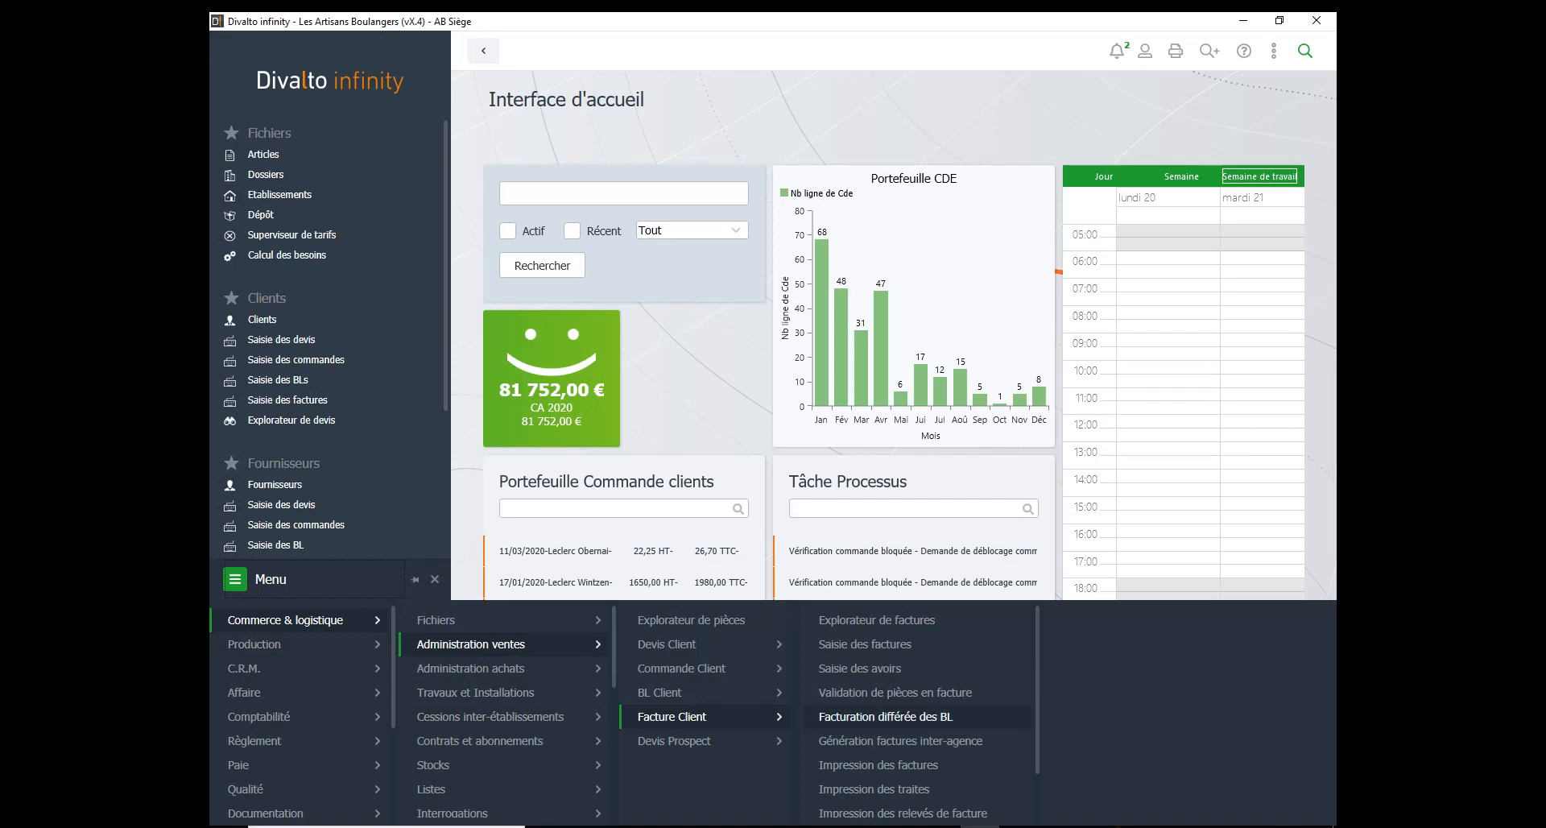
# Step: Launch deferred invoicing of delivery notes for the order's customer only, with Afficher en tableau avant impression enabled, and confirm the processing
pyautogui.click(886, 716)
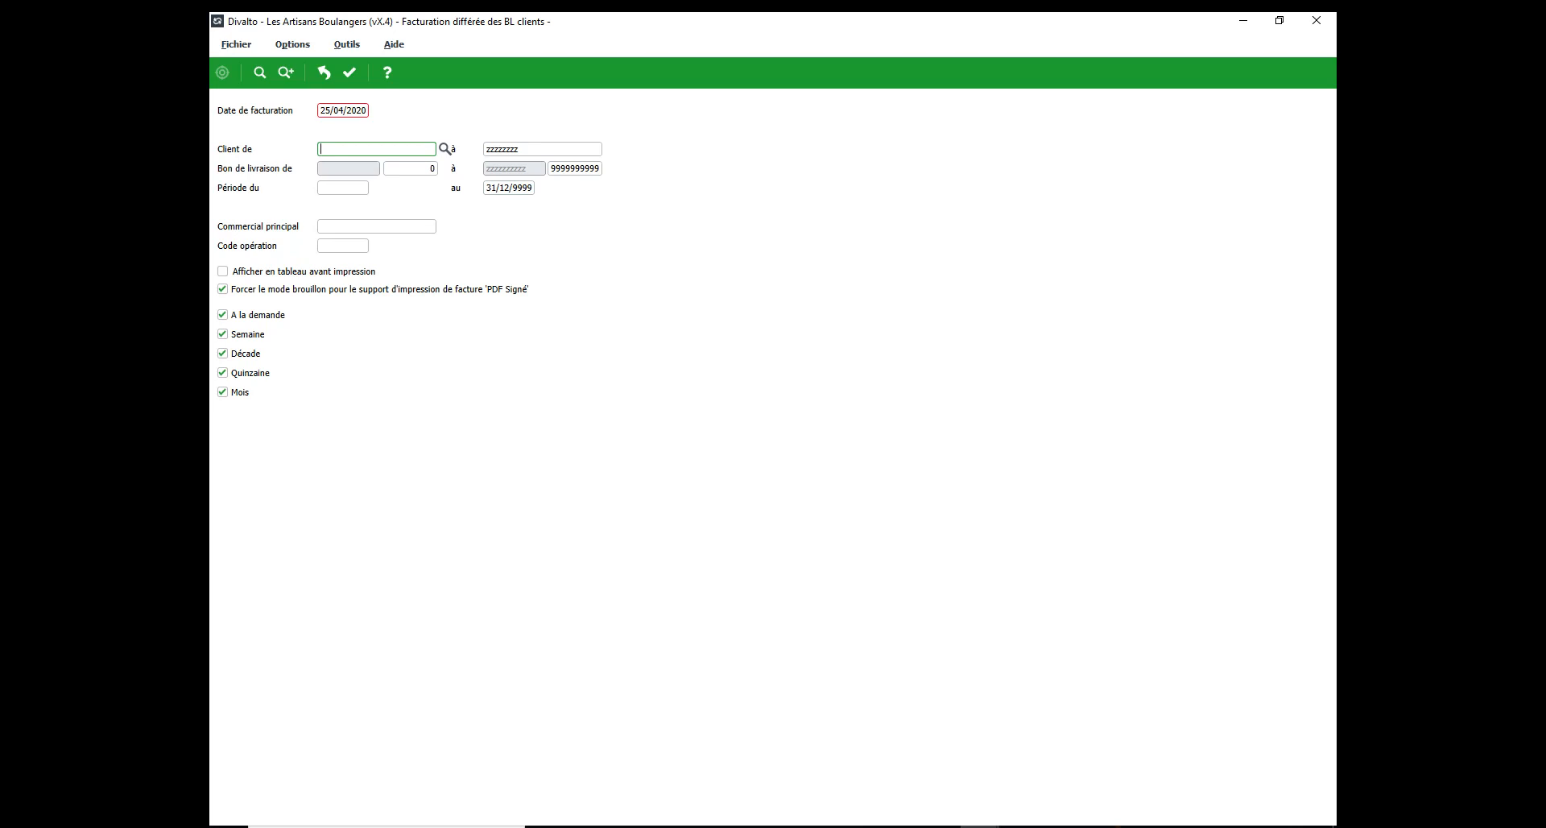
pyautogui.write('C0000004')
pyautogui.press('Return')
pyautogui.press('Return')
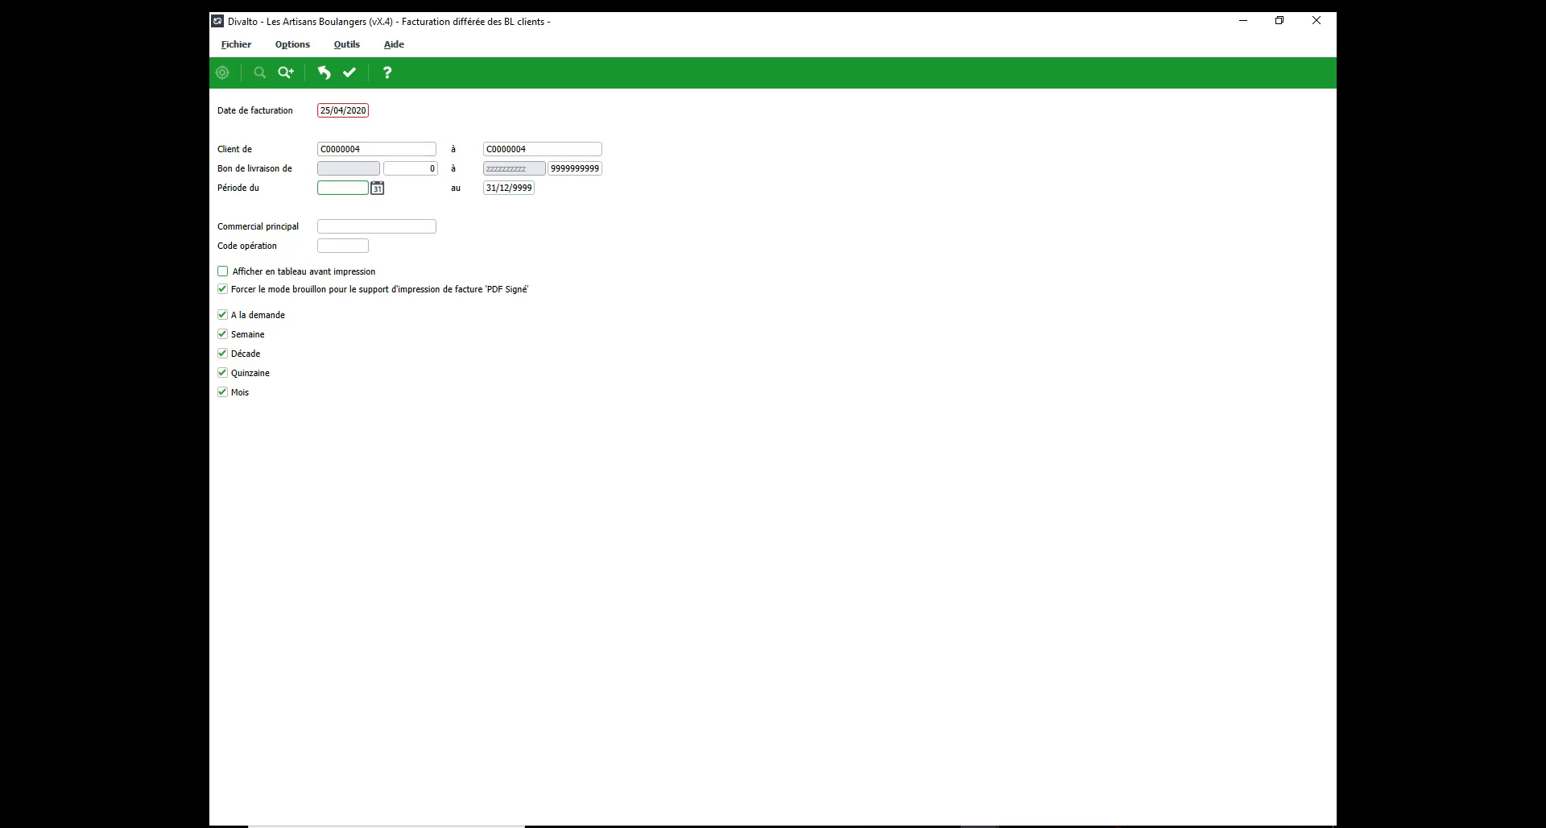
pyautogui.click(223, 271)
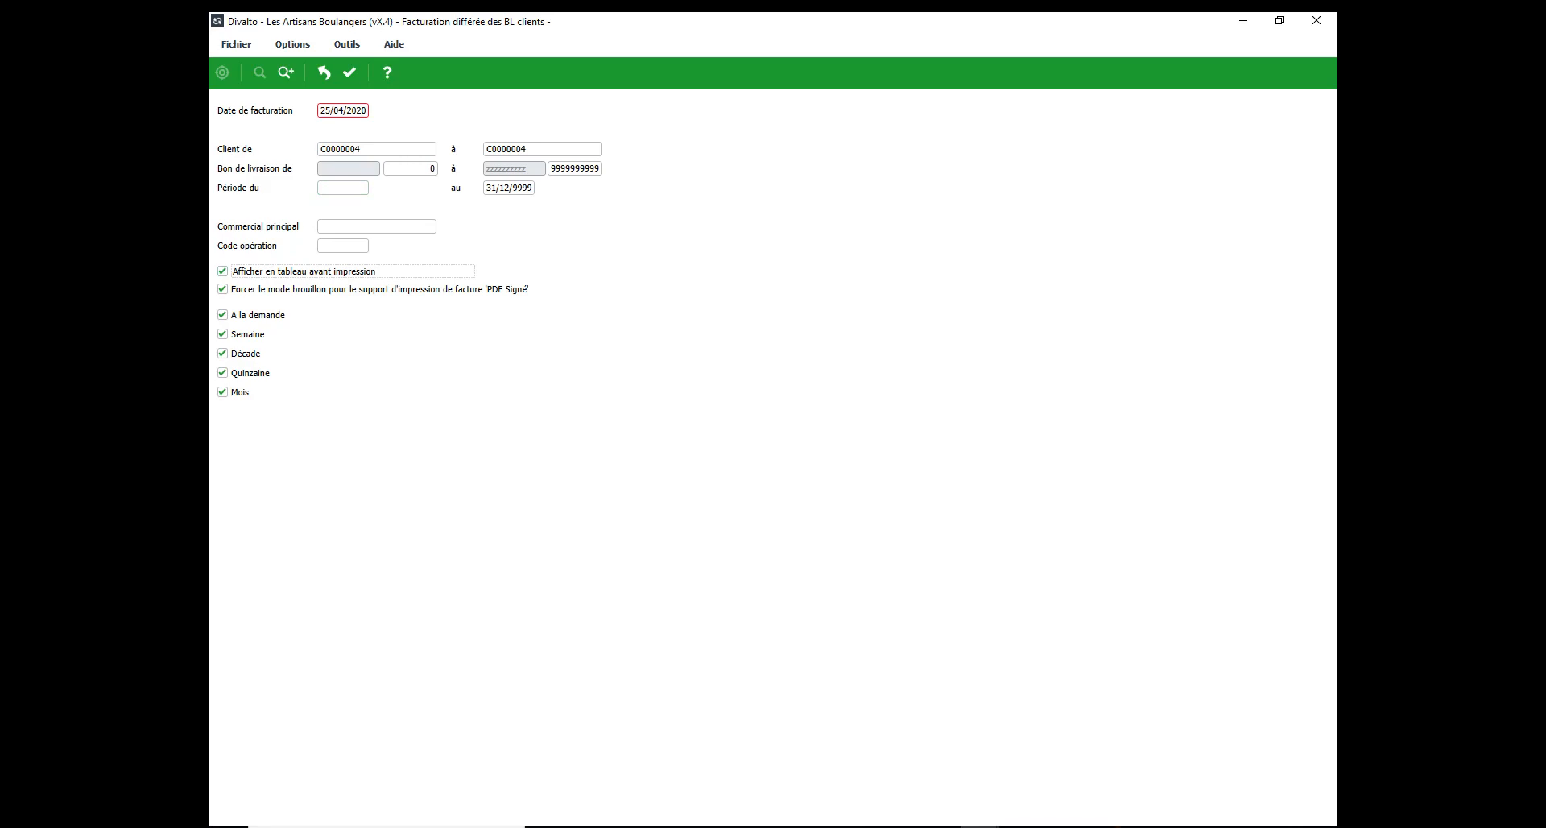
pyautogui.click(349, 72)
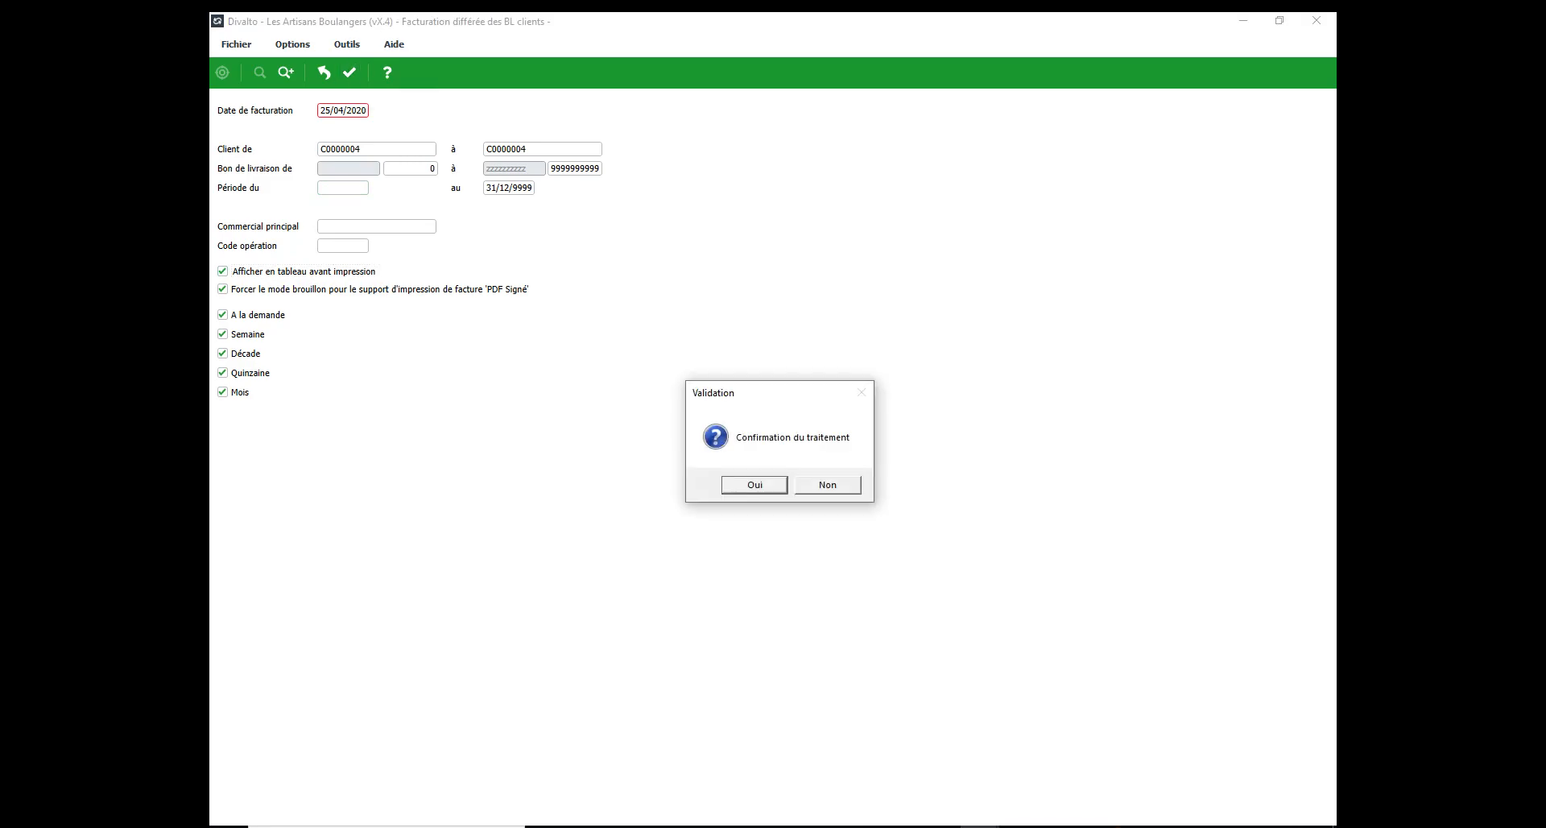
pyautogui.press('Return')
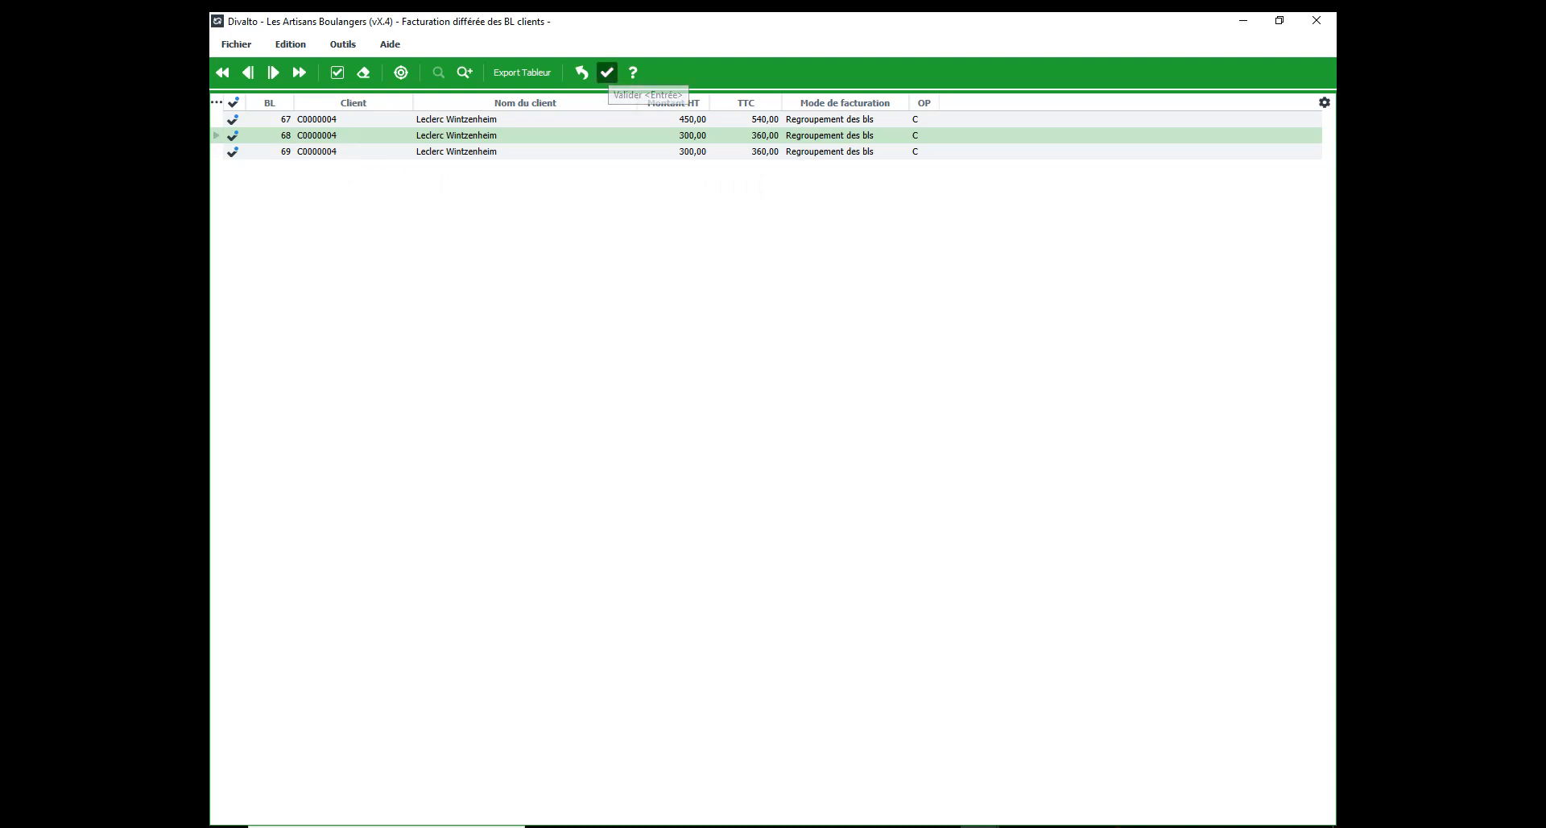
# Step: Validate the listed delivery notes 67, 68 and 69 to generate the grouped invoice, and close the invoice preview
pyautogui.click(607, 73)
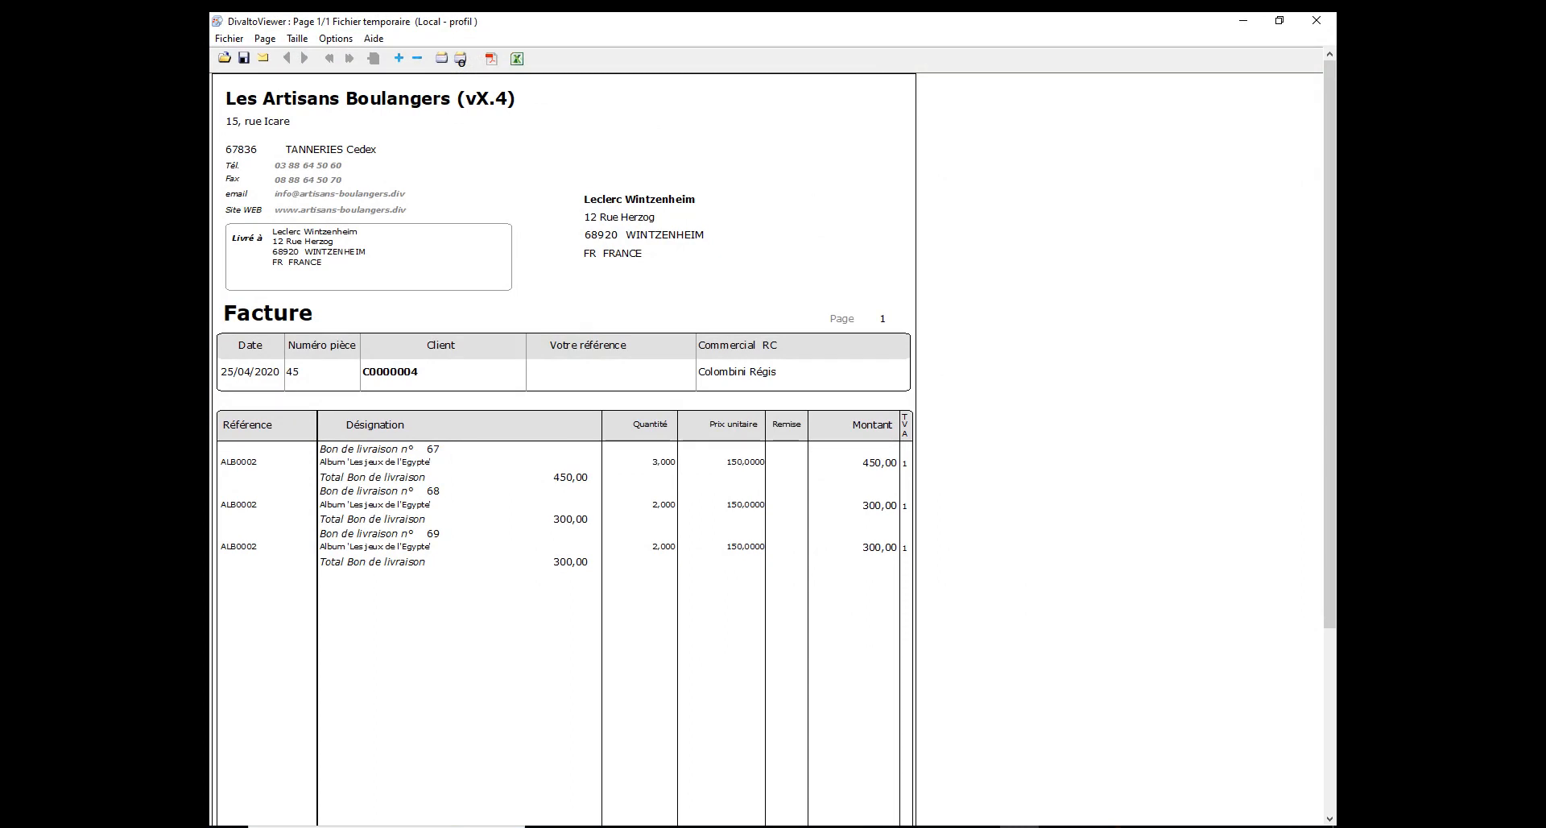
pyautogui.click(1316, 21)
pyautogui.click(780, 481)
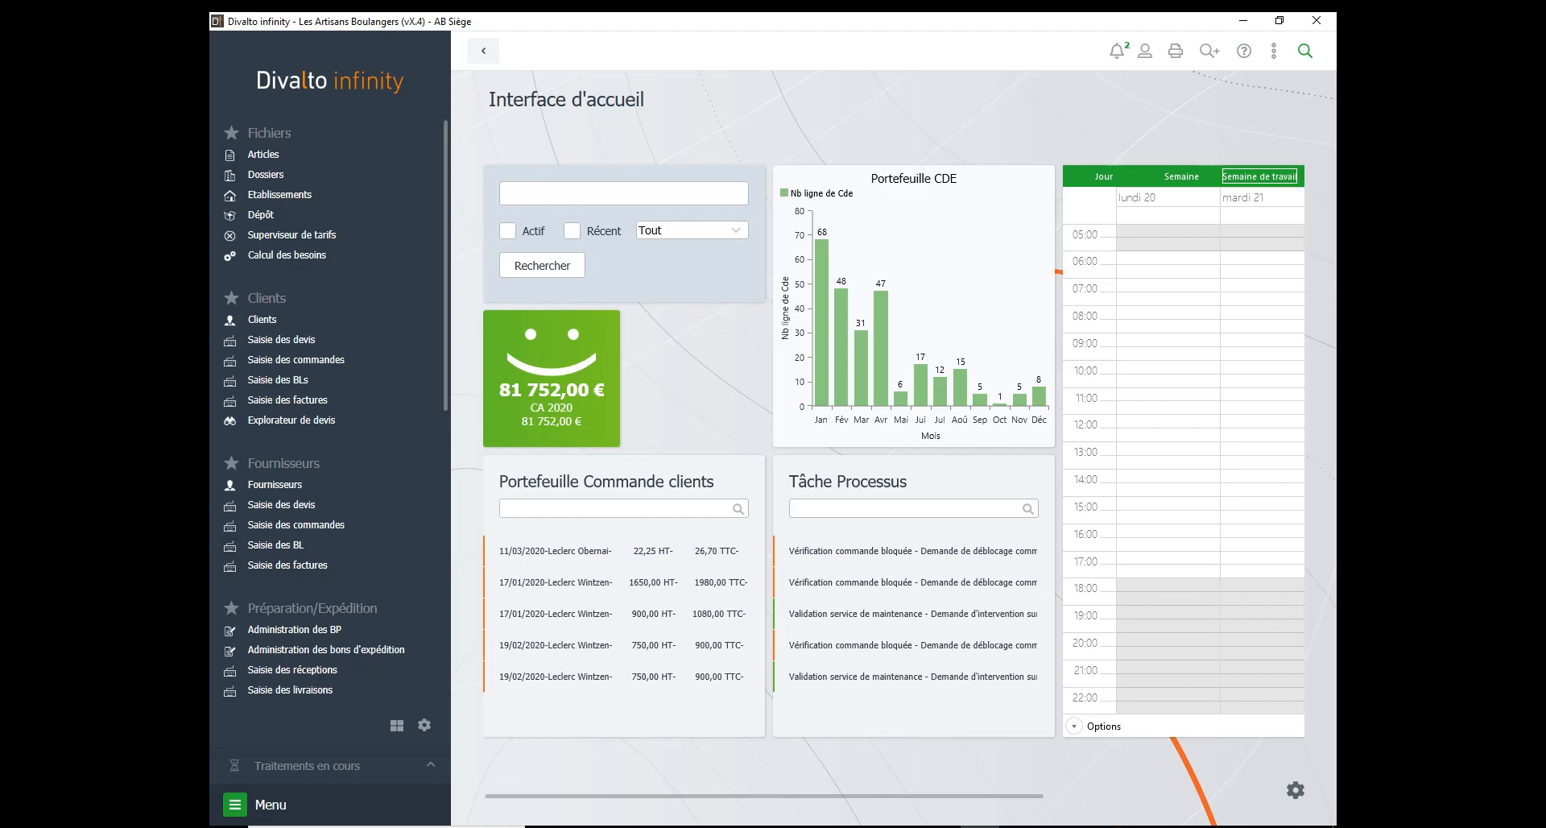
# Step: Examine the inter-agency settings of dossier 996 Les Artisans Boulangers, including the billing establishment and depot, and close the record
pyautogui.click(265, 175)
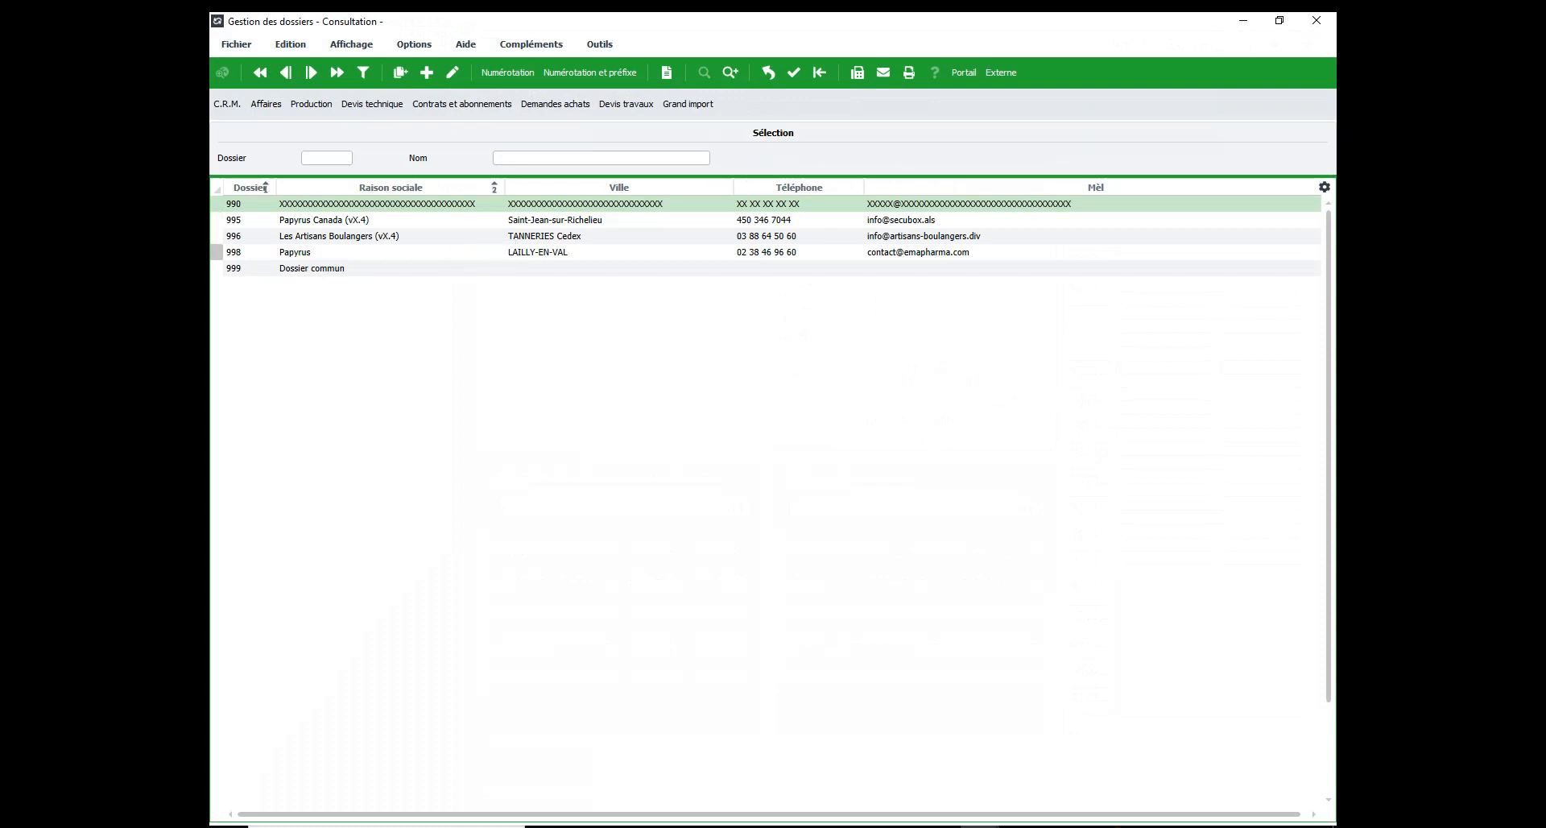
pyautogui.doubleClick(300, 238)
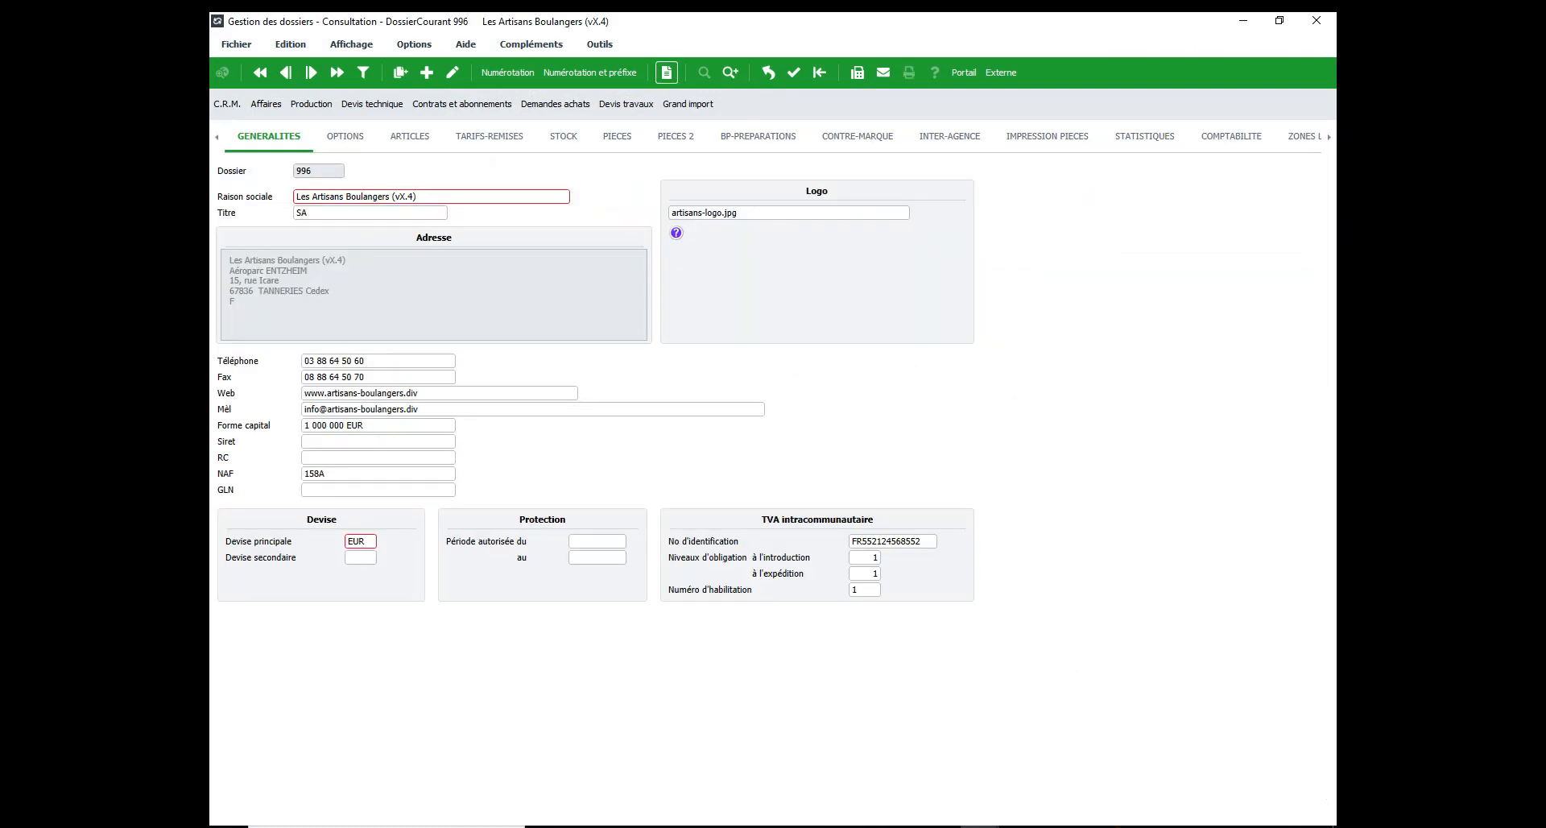
pyautogui.click(949, 136)
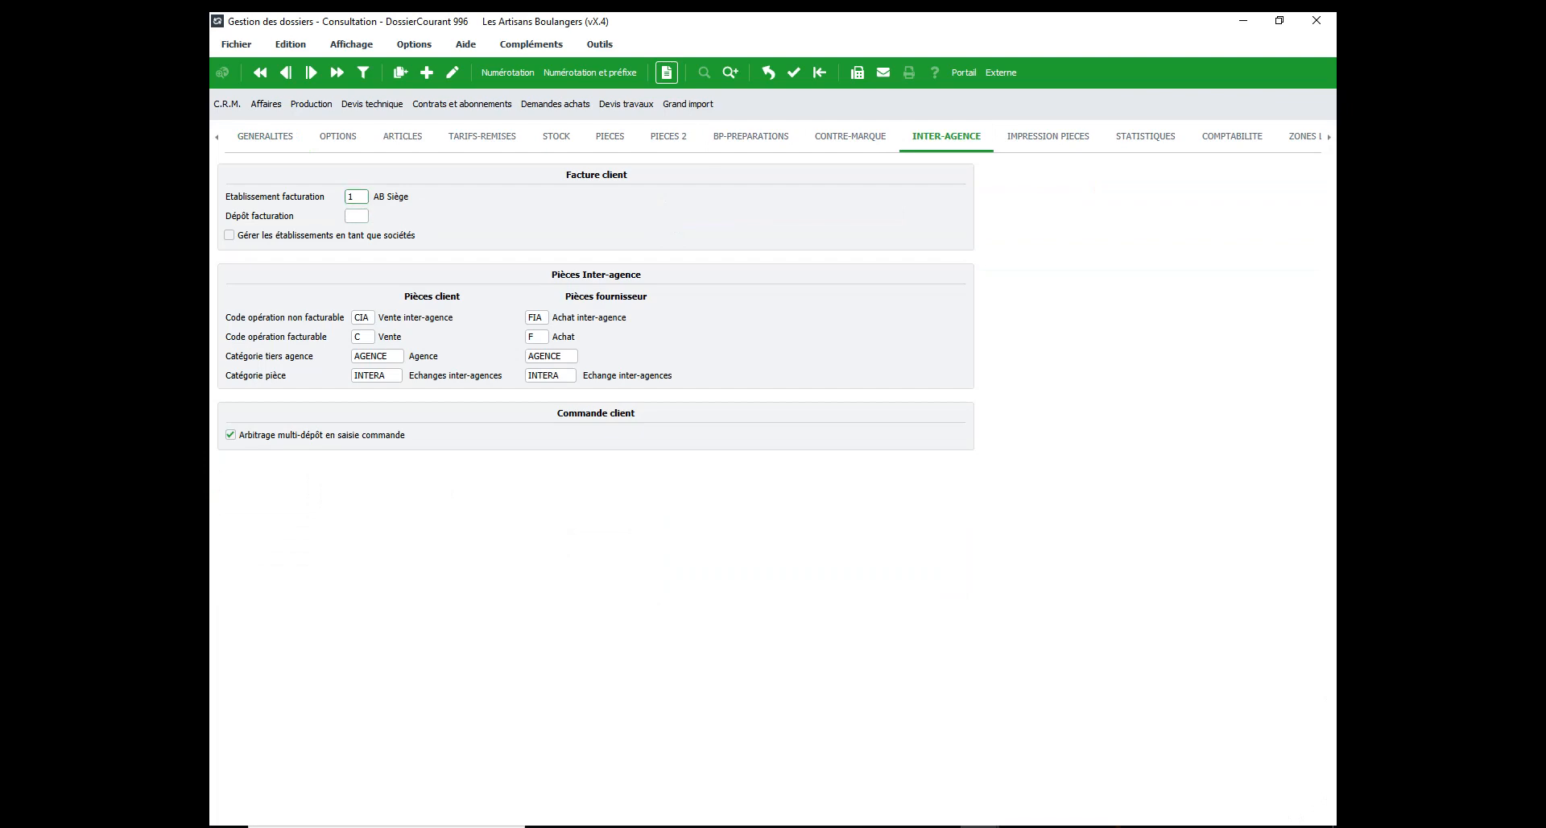
pyautogui.click(1316, 21)
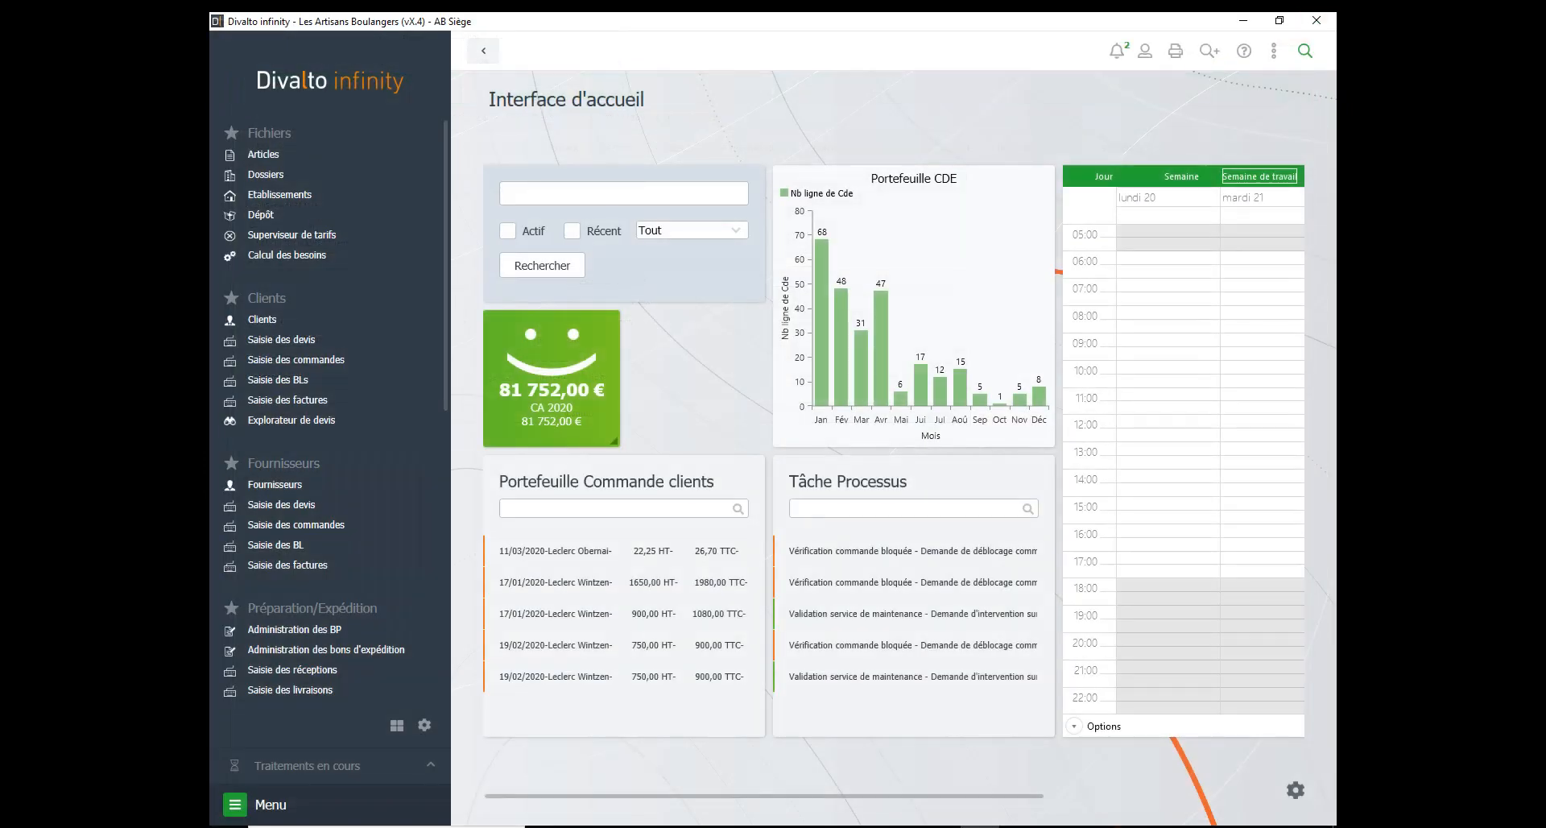
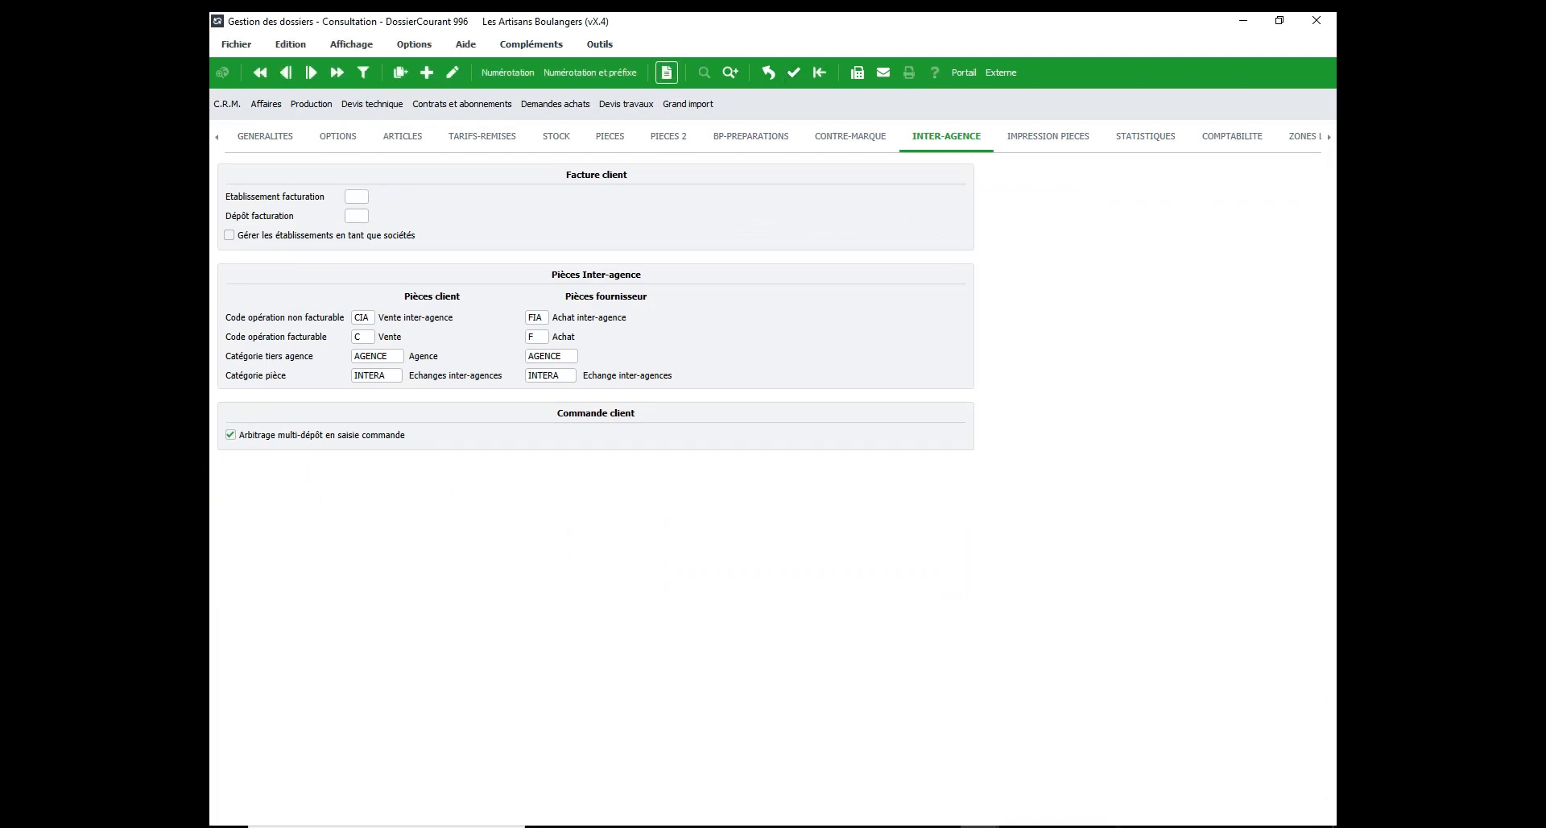
pyautogui.click(1316, 21)
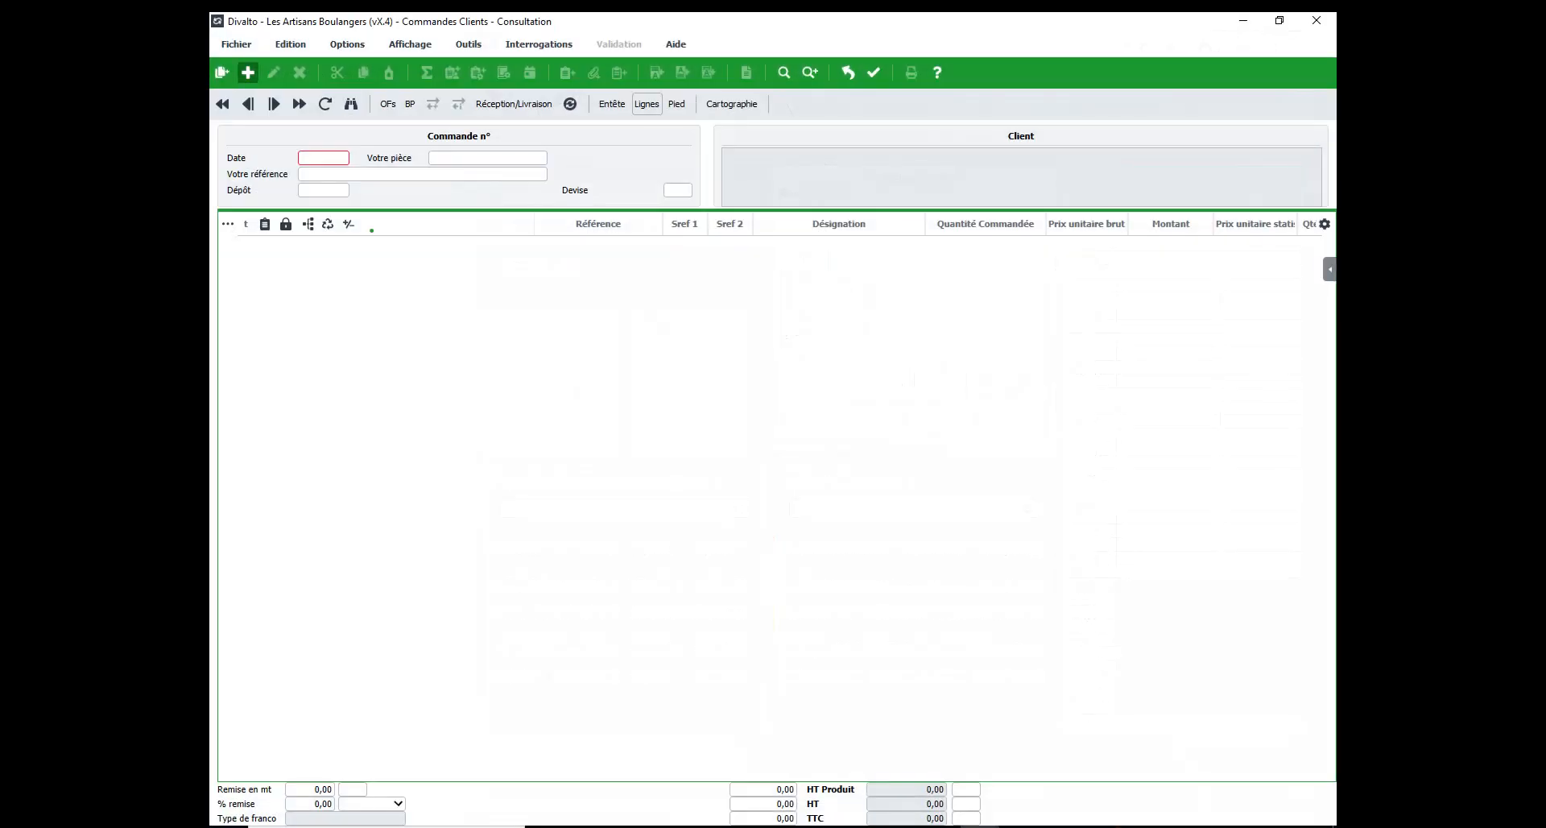
# Step: Create a new order for the same customer with a line for article ALB0002 and an ordered quantity of 7
pyautogui.click(248, 73)
pyautogui.write('C0000004')
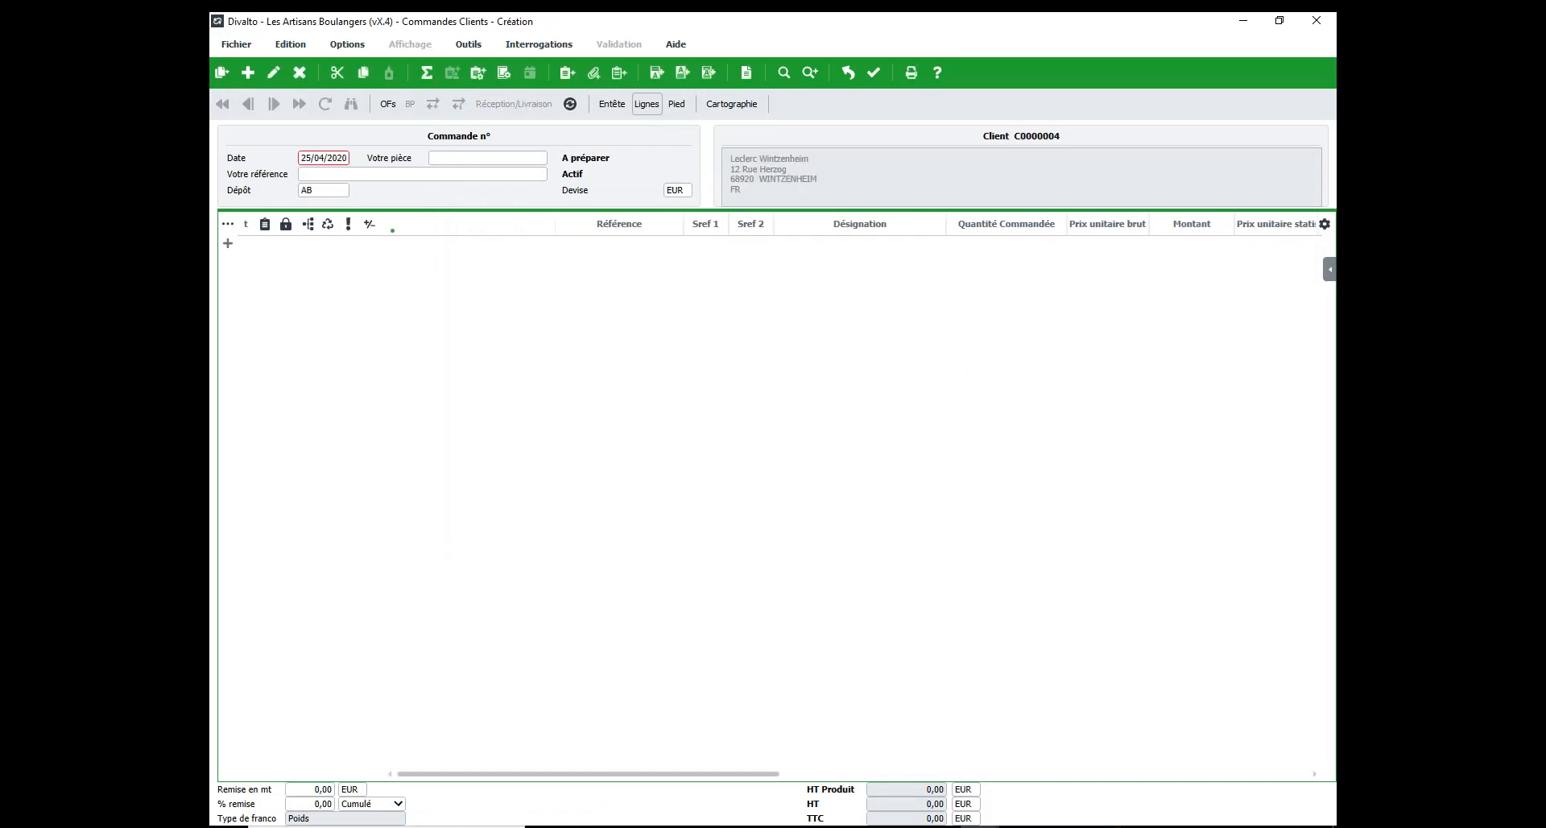
pyautogui.click(228, 243)
pyautogui.write('ALB0002')
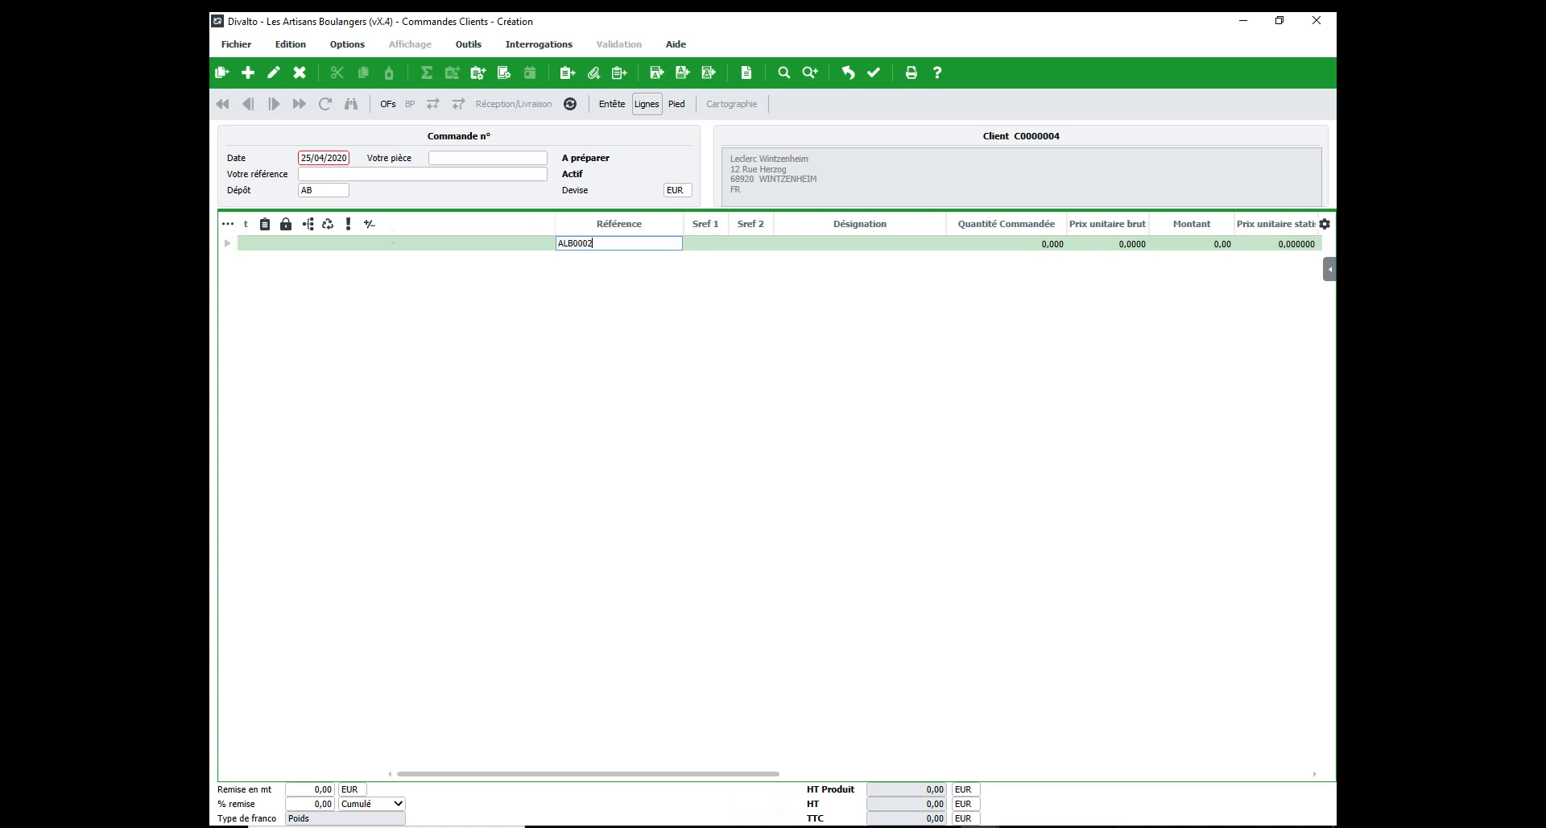
pyautogui.press('Return')
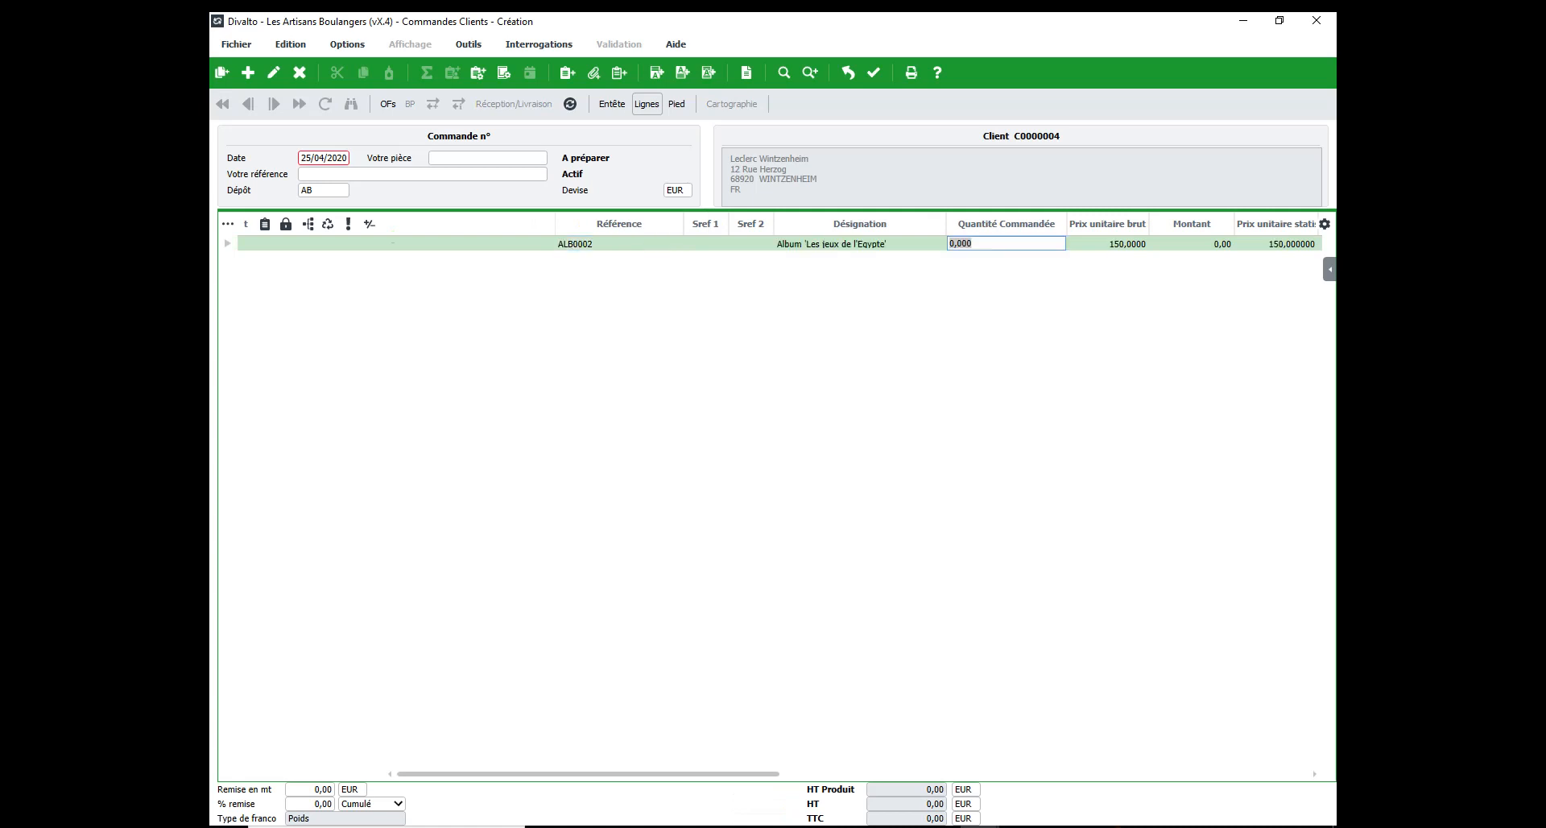
pyautogui.write('7')
pyautogui.press('Return')
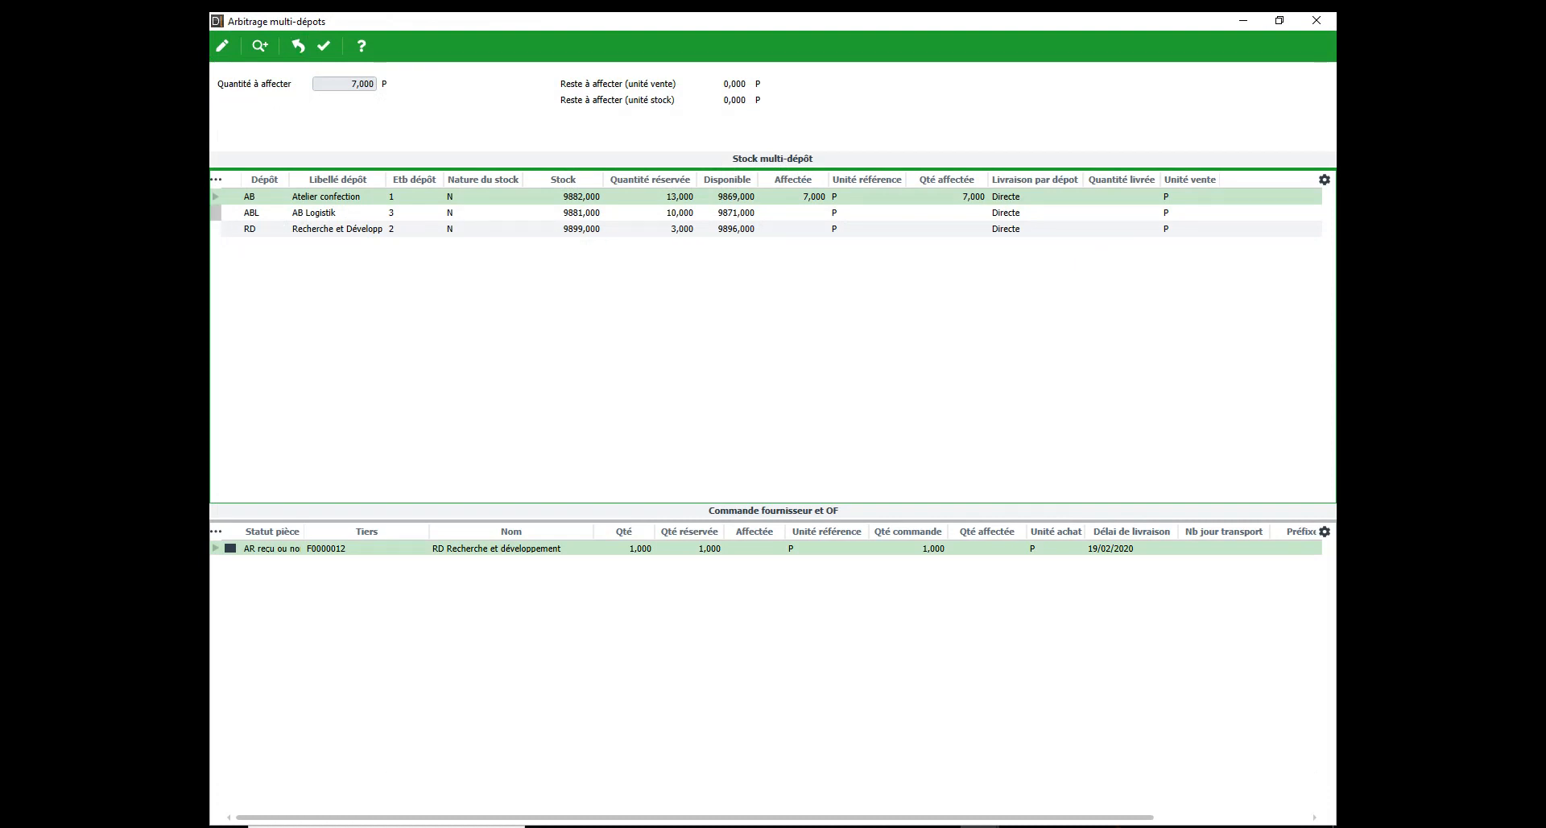
# Step: Set the allocated quantity of depot AB to 3 in the multi-depot arbitration
pyautogui.click(222, 46)
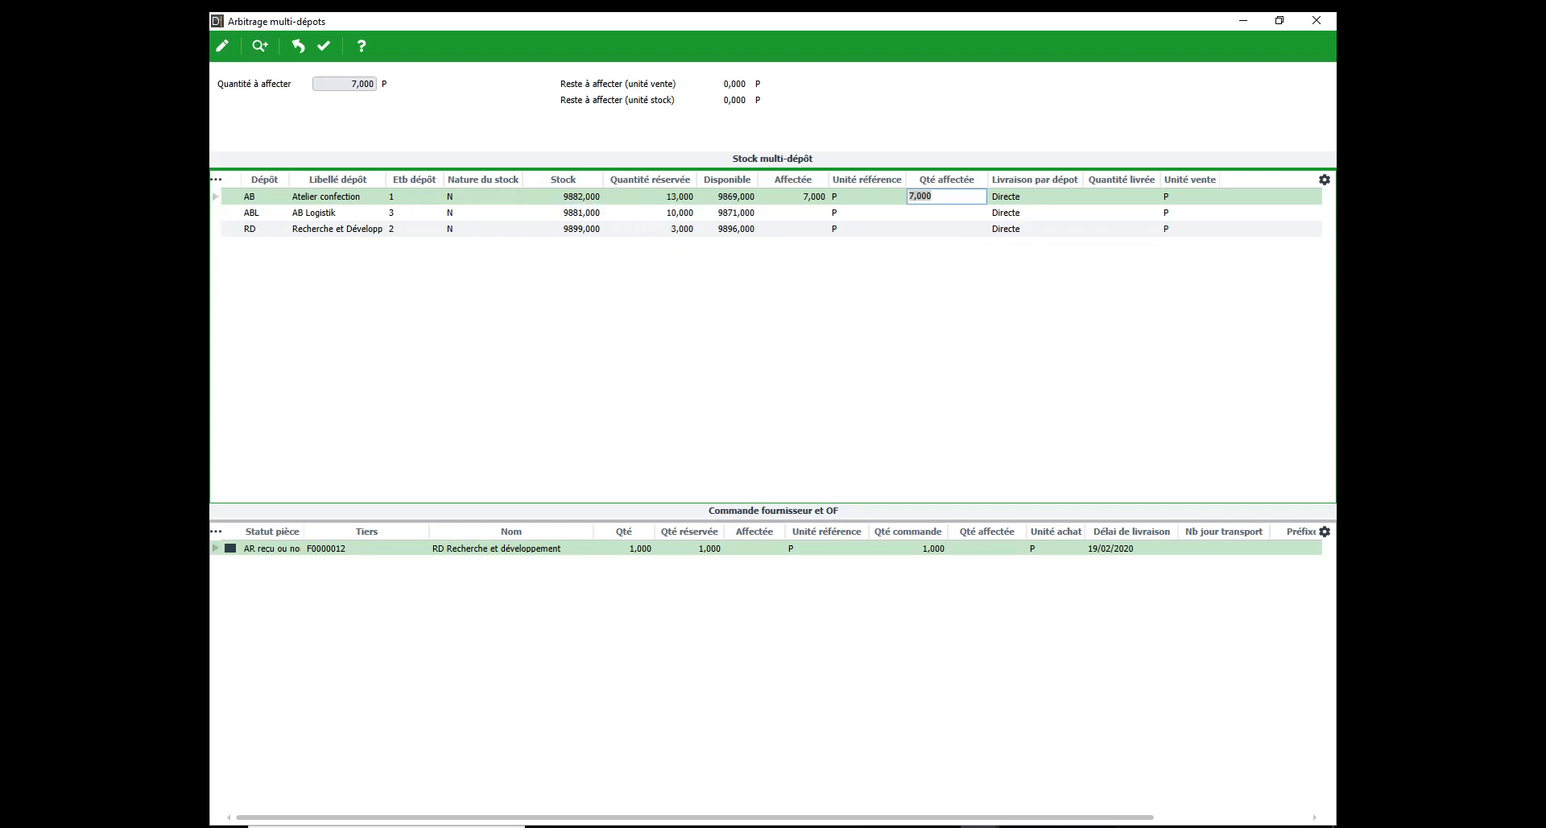
pyautogui.write('3')
pyautogui.press('Return')
# Step: Allocate a quantity of 2 to depot ABL with its delivery mode set to Indirecte, and validate the row
pyautogui.click(962, 215)
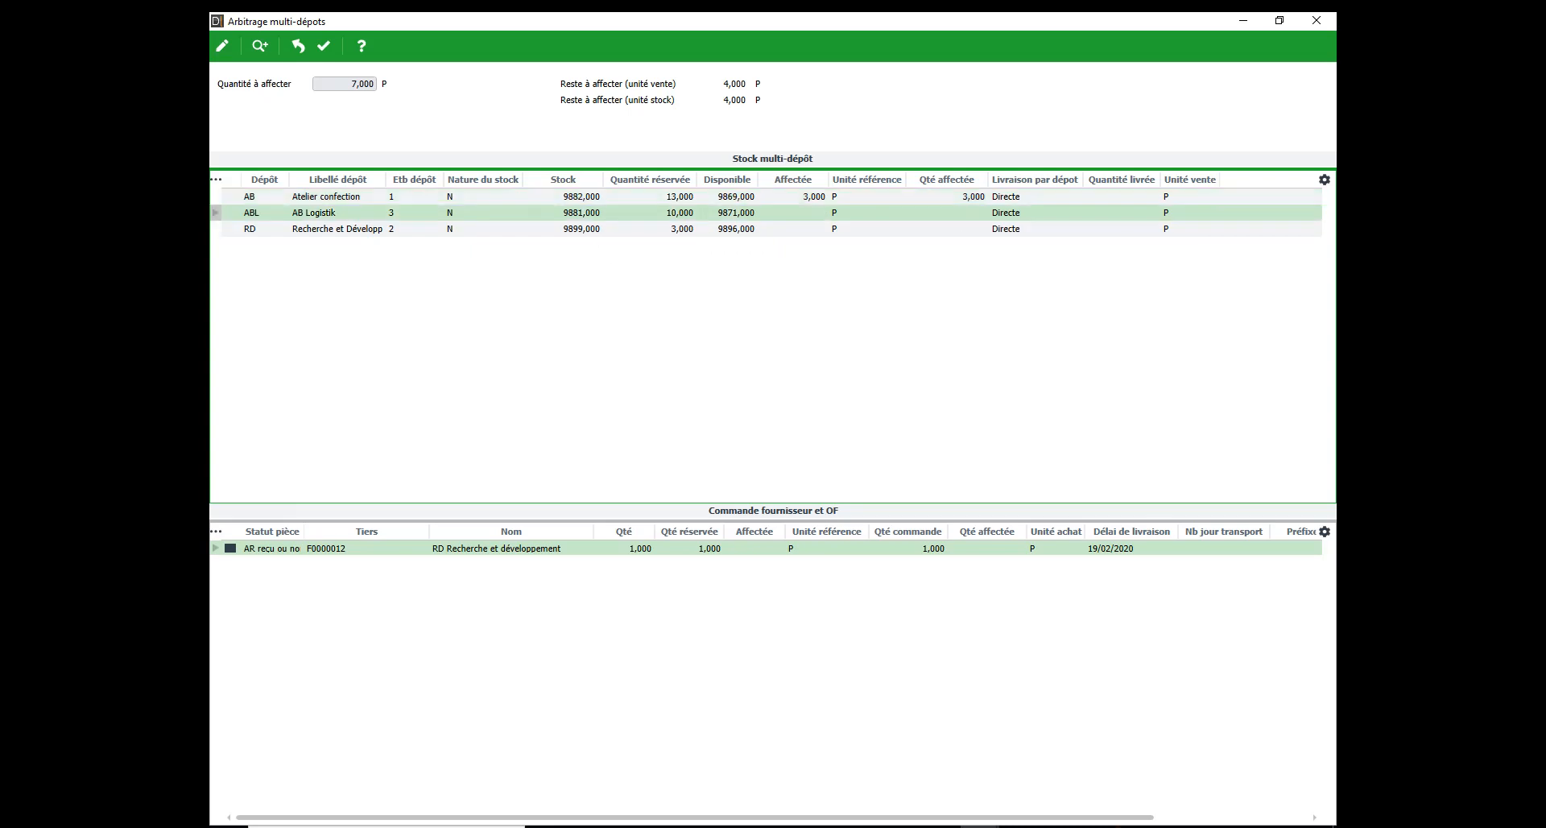
pyautogui.click(222, 46)
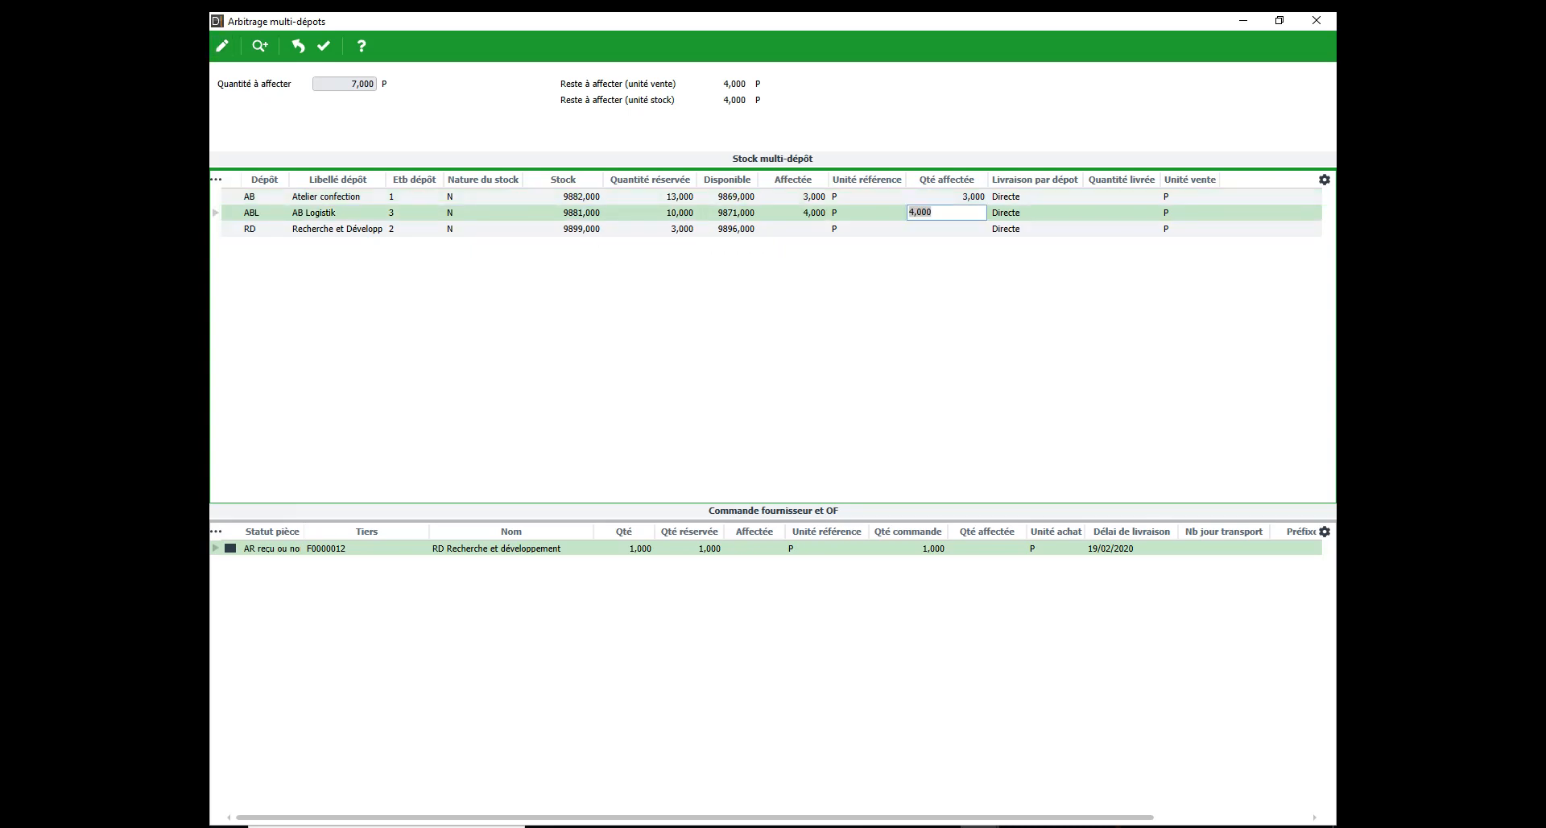
pyautogui.write('2')
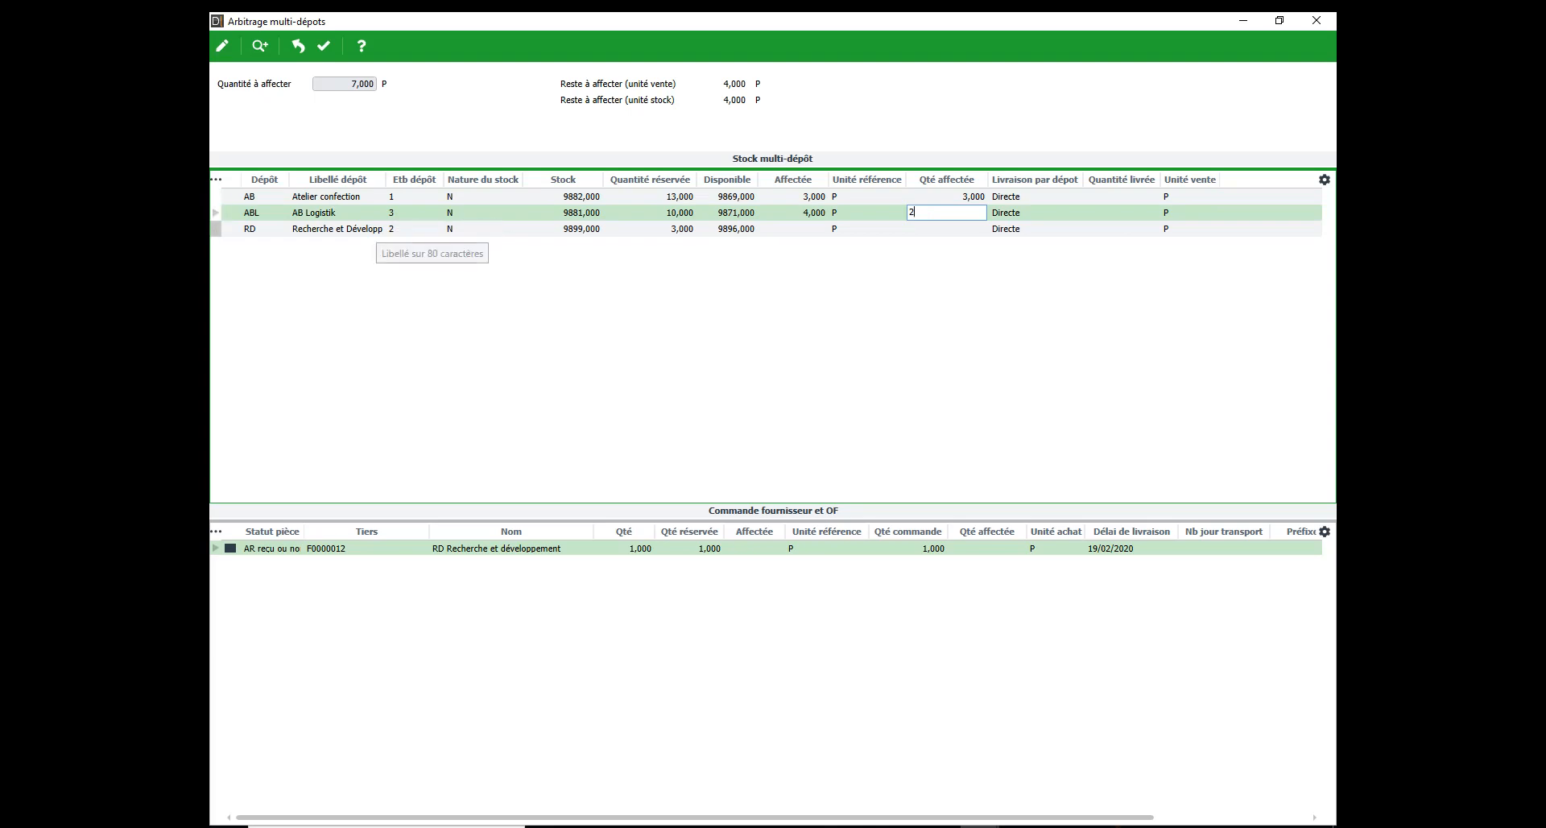
pyautogui.press('Tab')
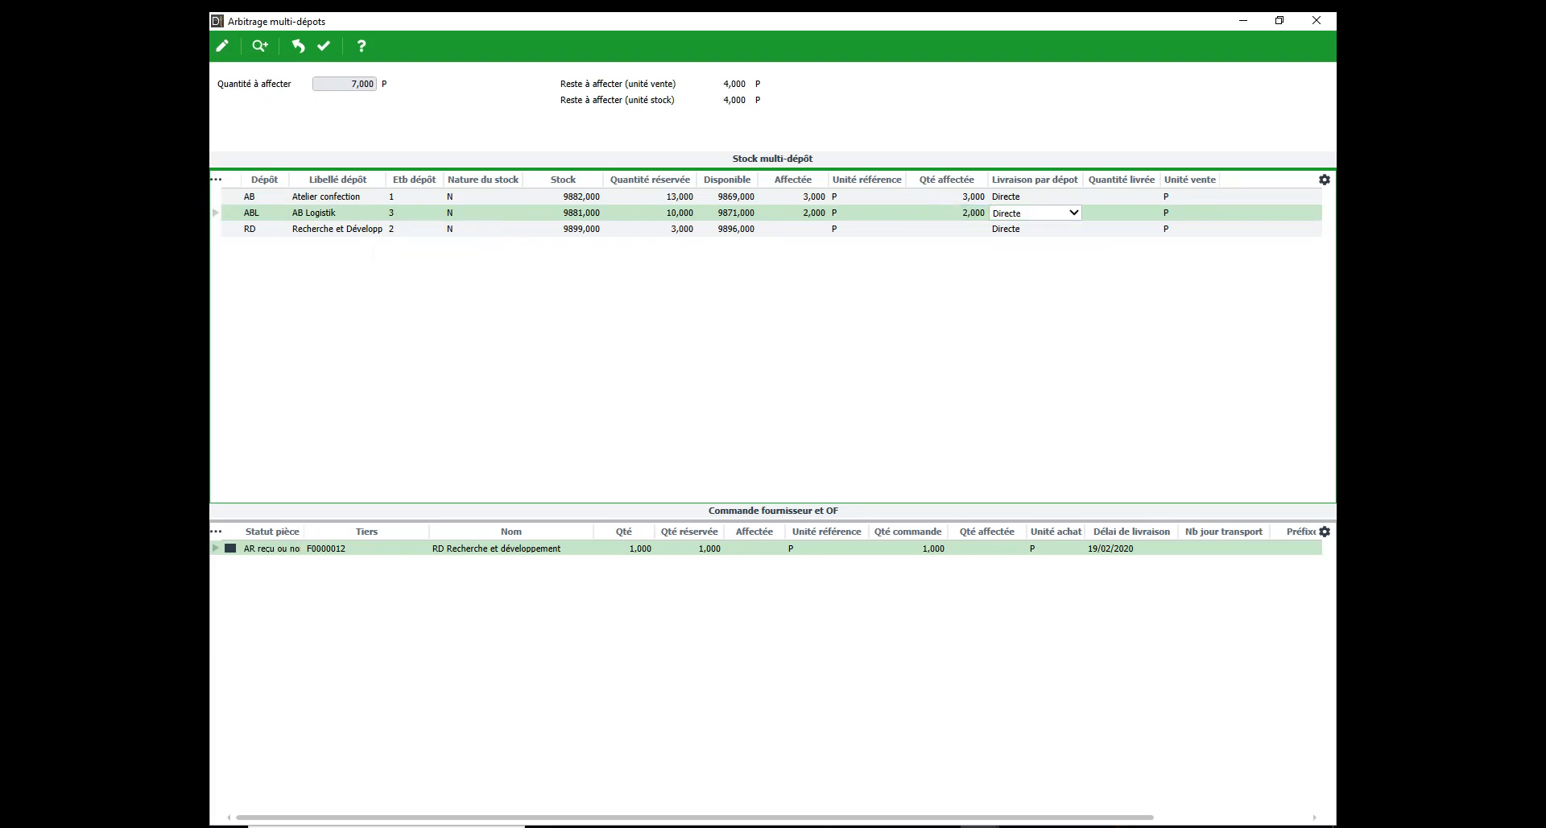
pyautogui.click(1073, 213)
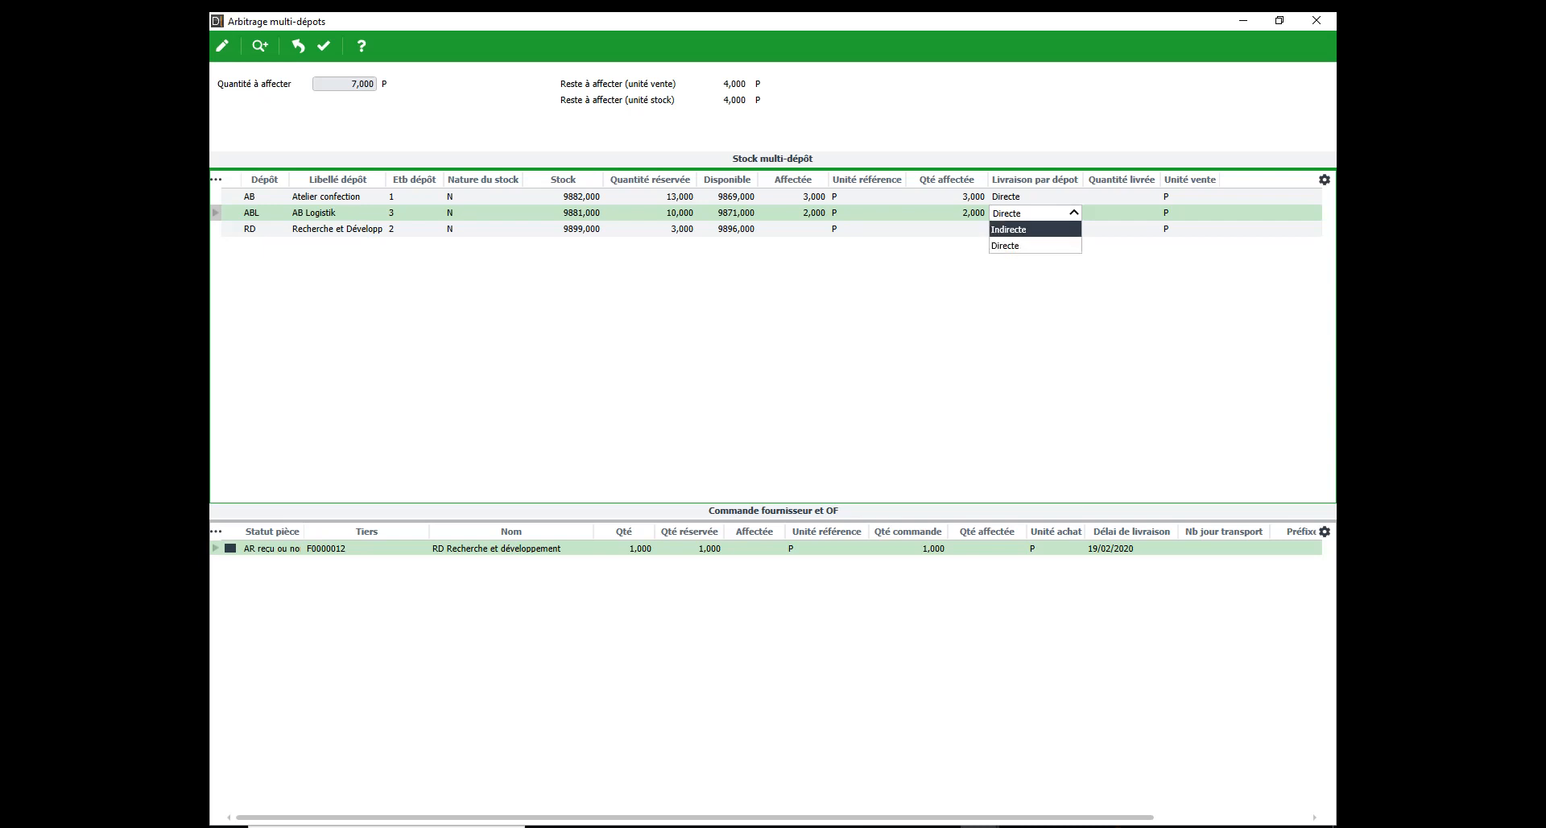
pyautogui.click(1021, 229)
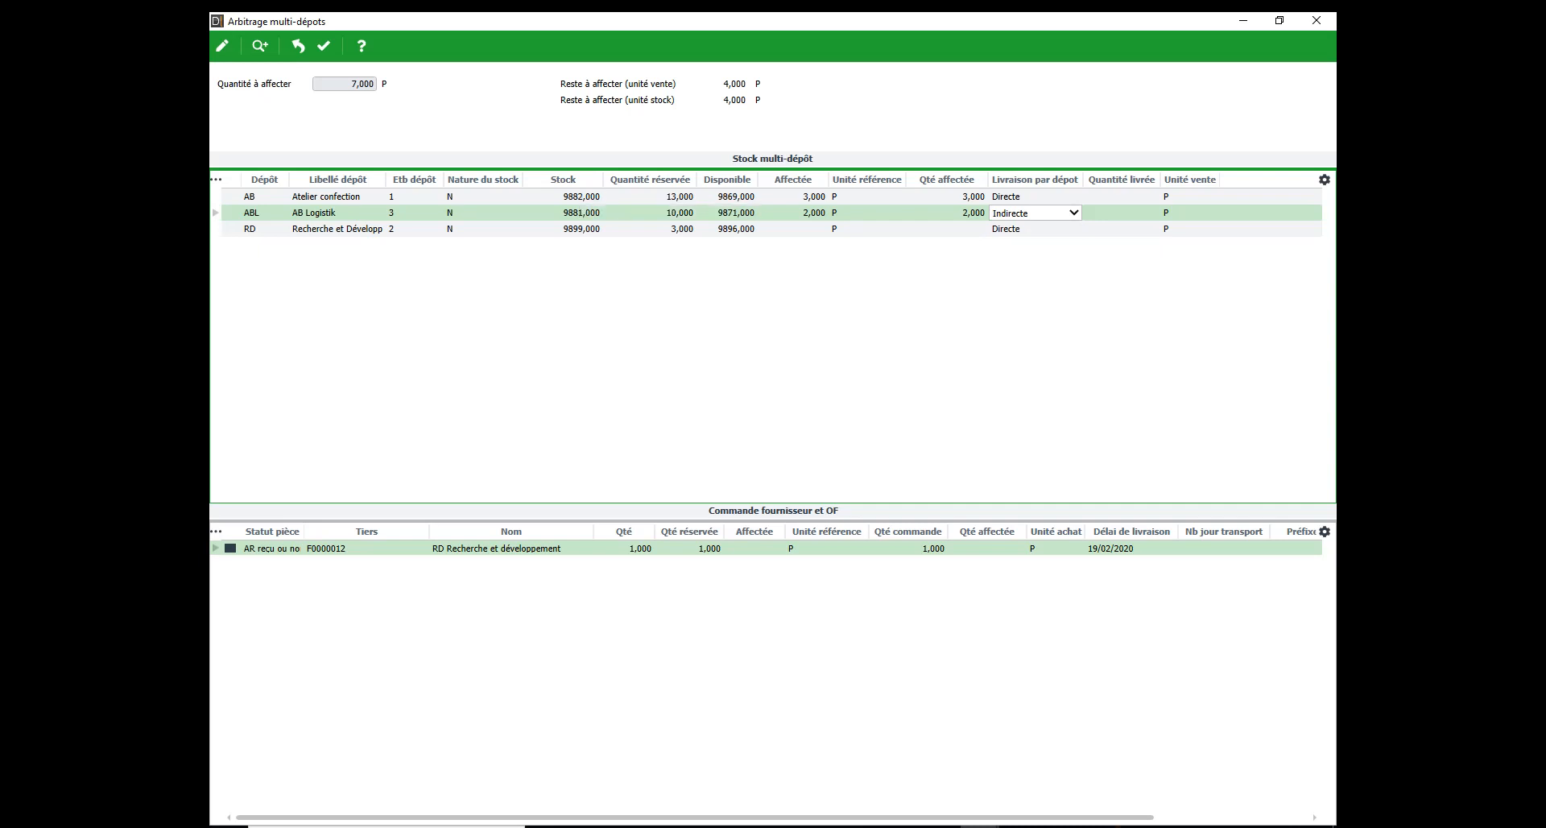
pyautogui.click(324, 46)
# Step: Allocate a quantity of 2 to depot RD with its delivery mode set to Indirecte, and validate the row
pyautogui.click(958, 229)
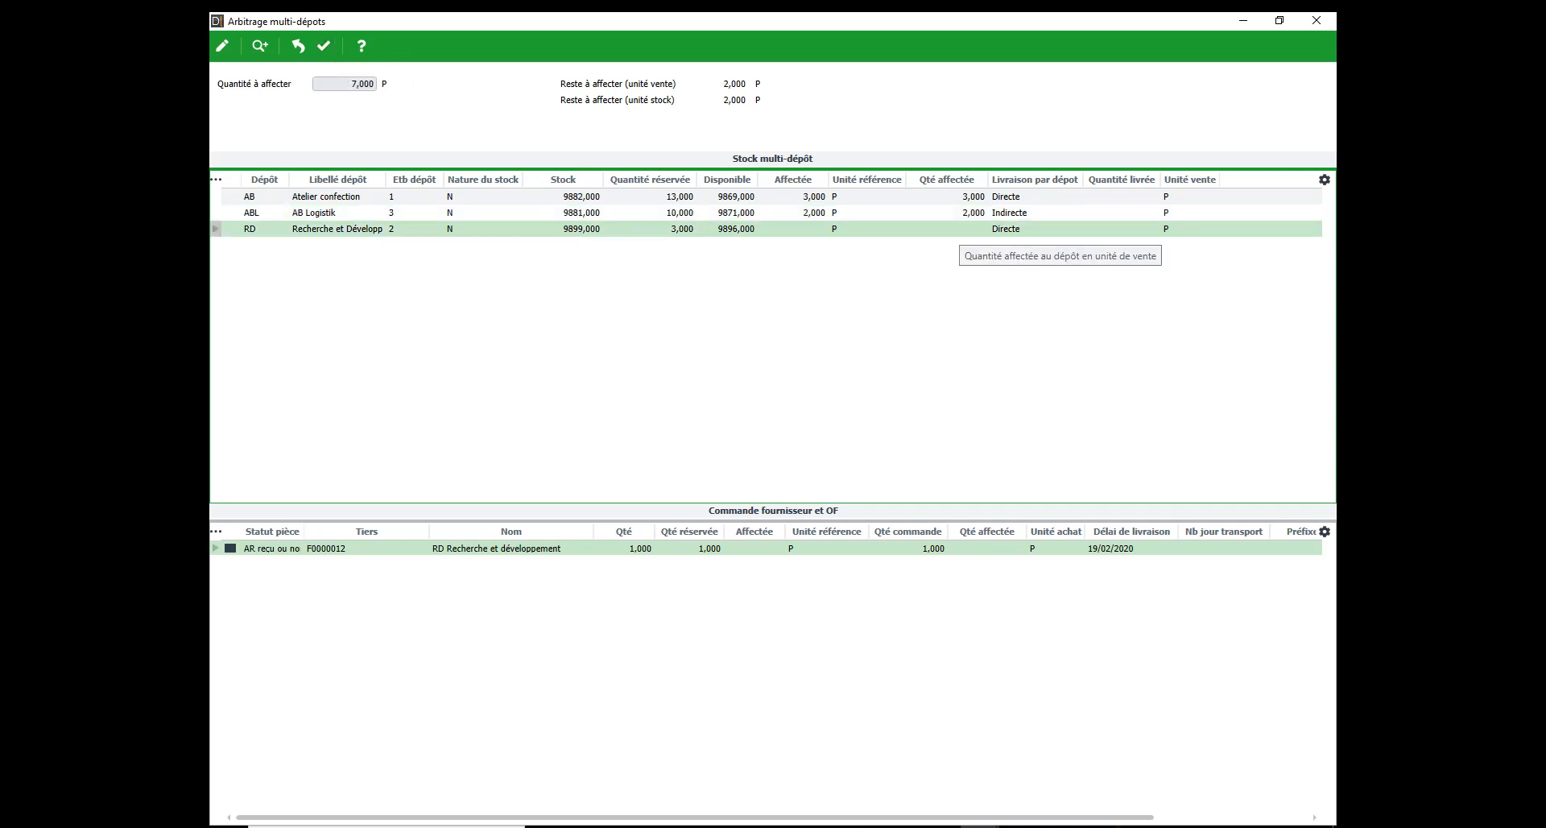
pyautogui.click(222, 46)
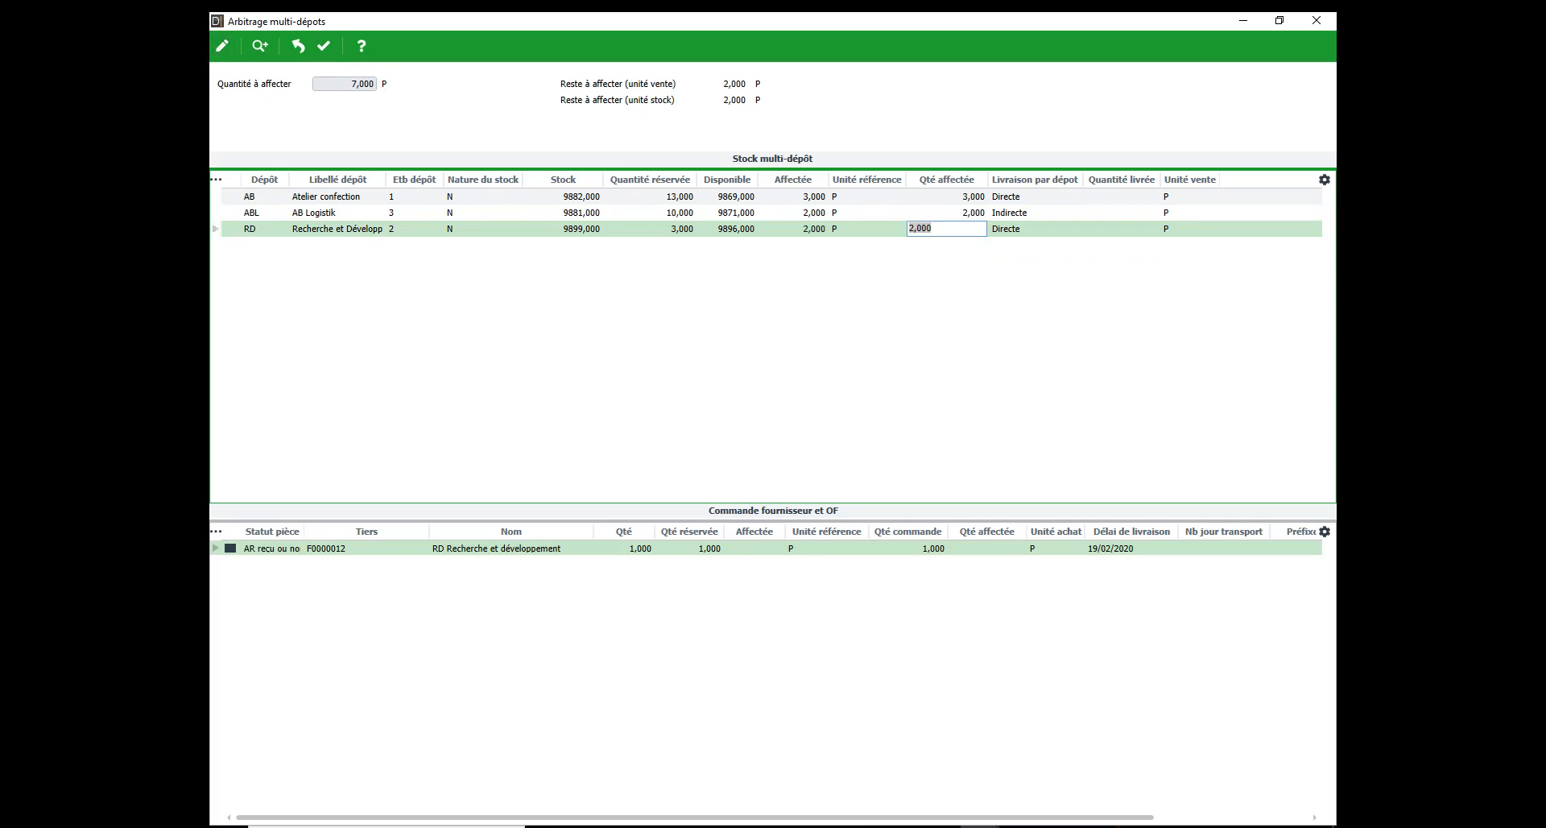
pyautogui.press('Tab')
pyautogui.hotkey('alt', 'Down')
pyautogui.press('Return')
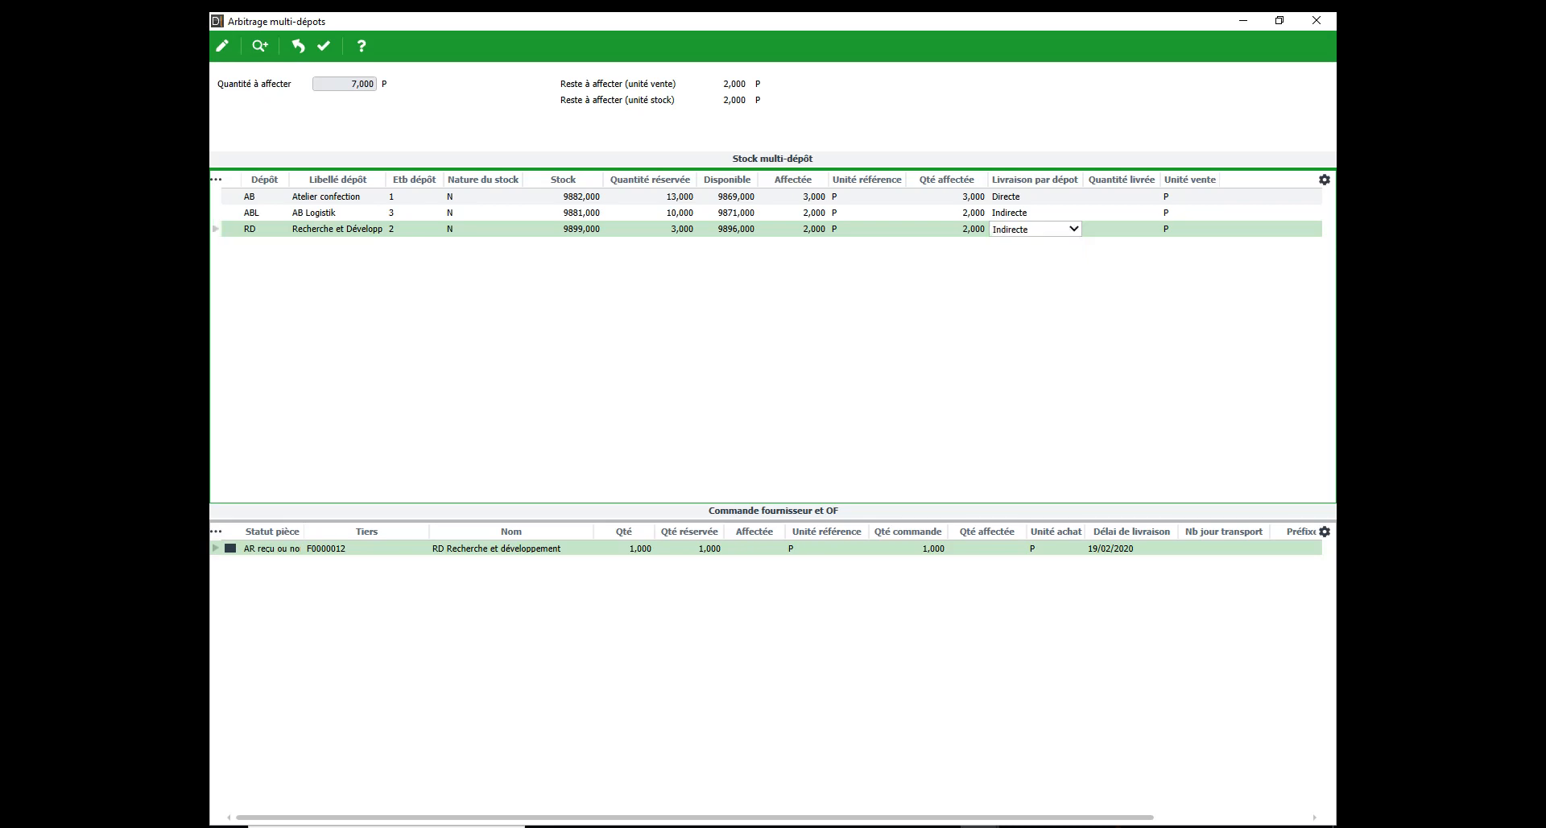
pyautogui.click(324, 45)
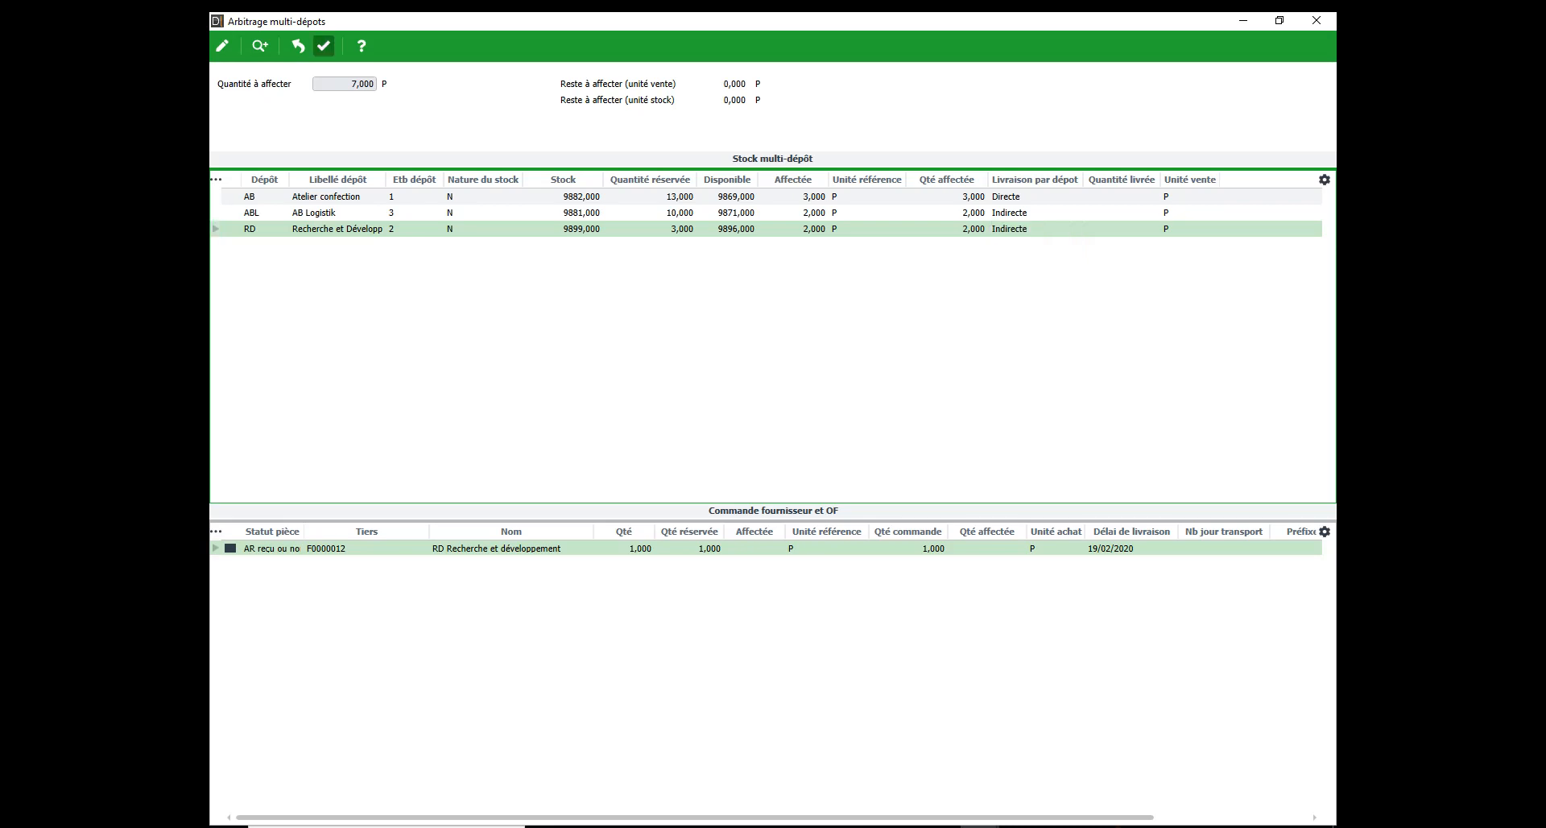
# Step: Validate the multi-depot arbitration and save the new customer order
pyautogui.click(324, 46)
pyautogui.press('Return')
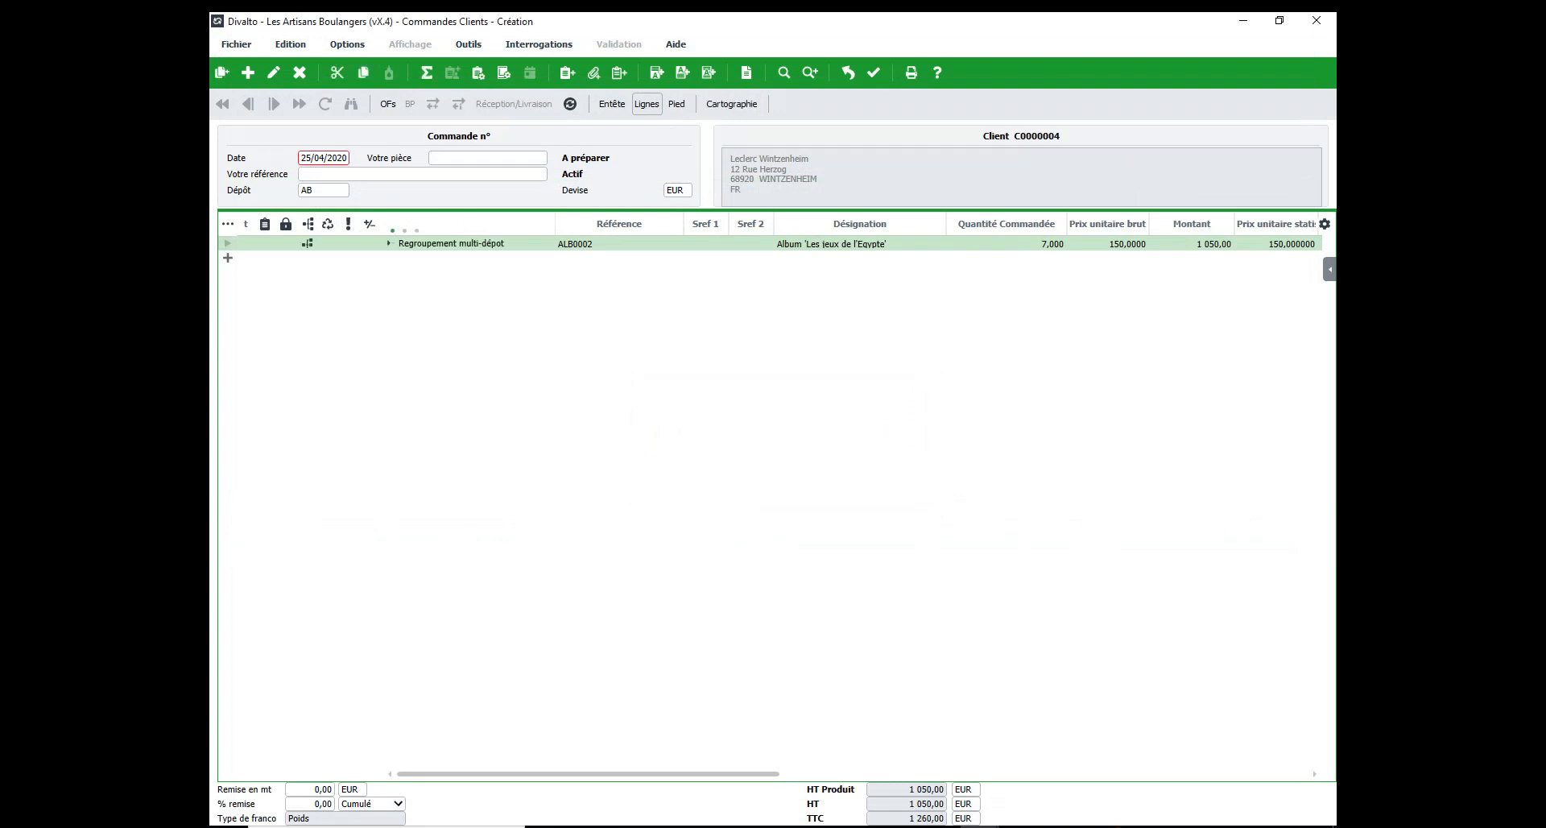
pyautogui.click(873, 73)
pyautogui.press('Return')
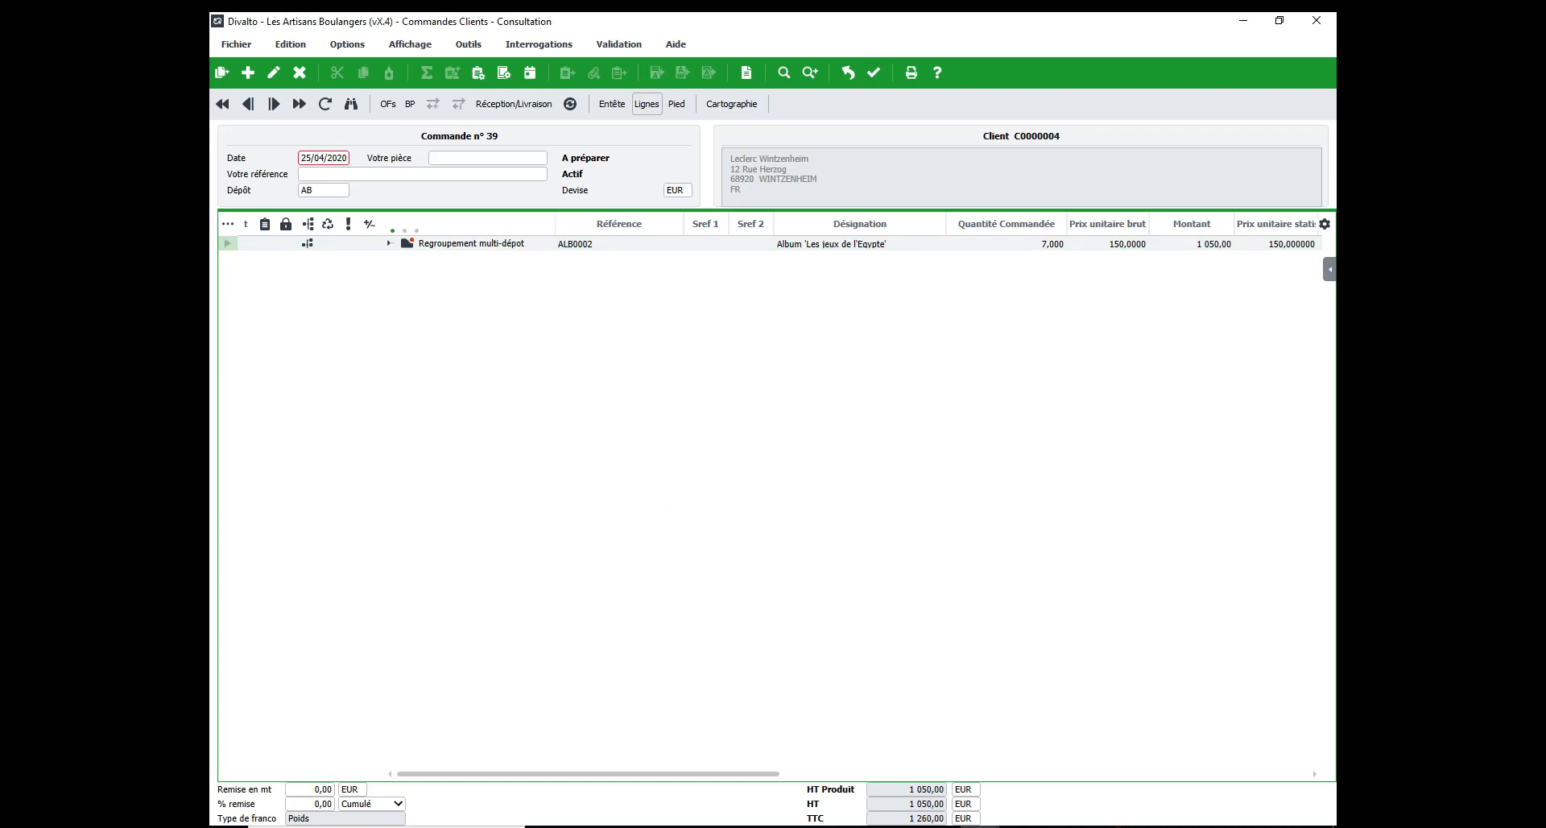
# Step: Generate the inter-agency orders for depots RD and ABL from this order, and close the generation window
pyautogui.click(468, 43)
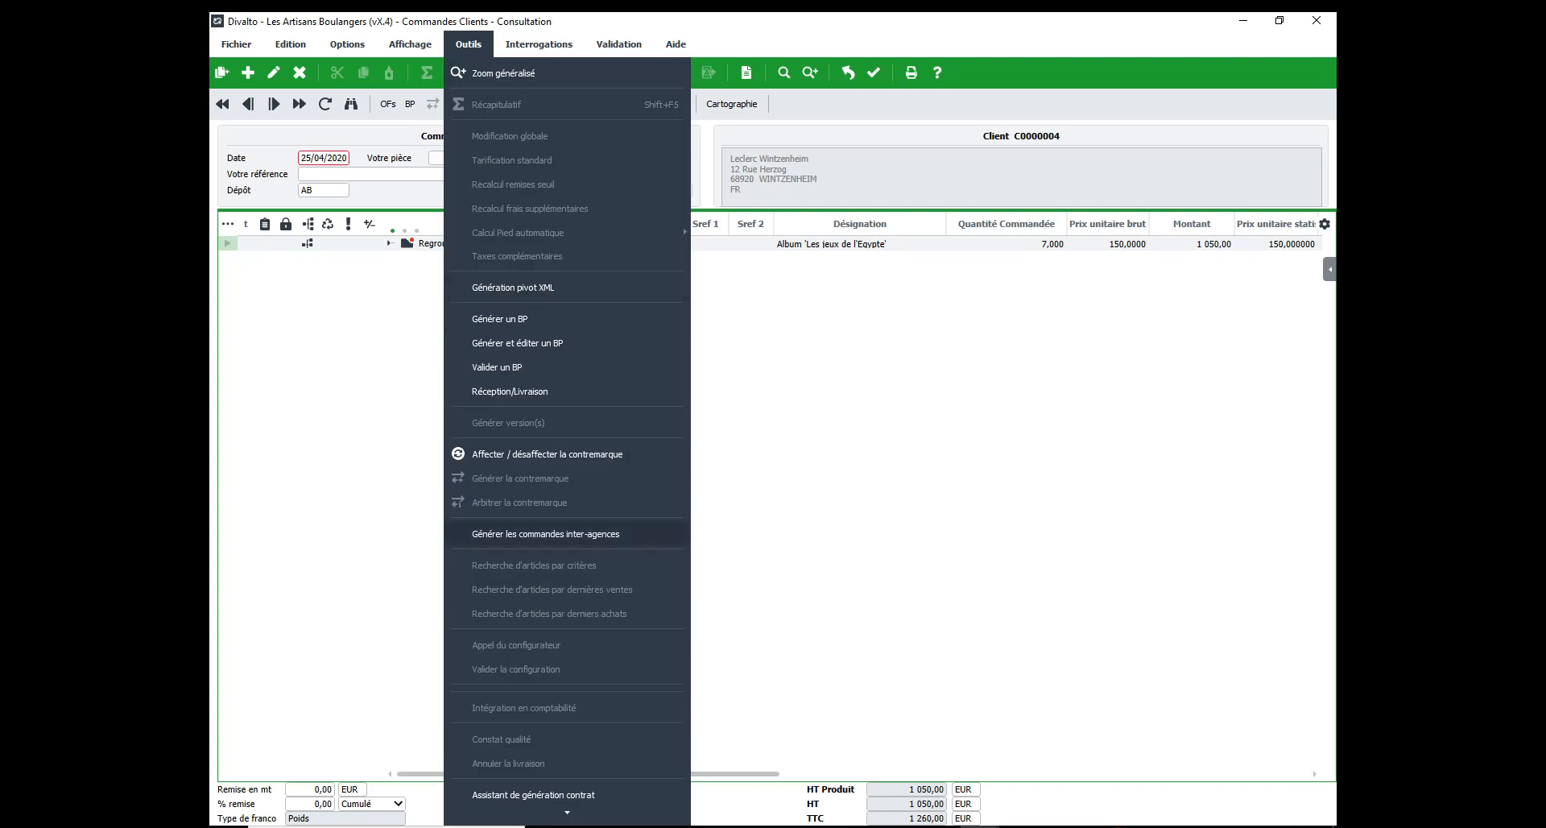
pyautogui.click(546, 534)
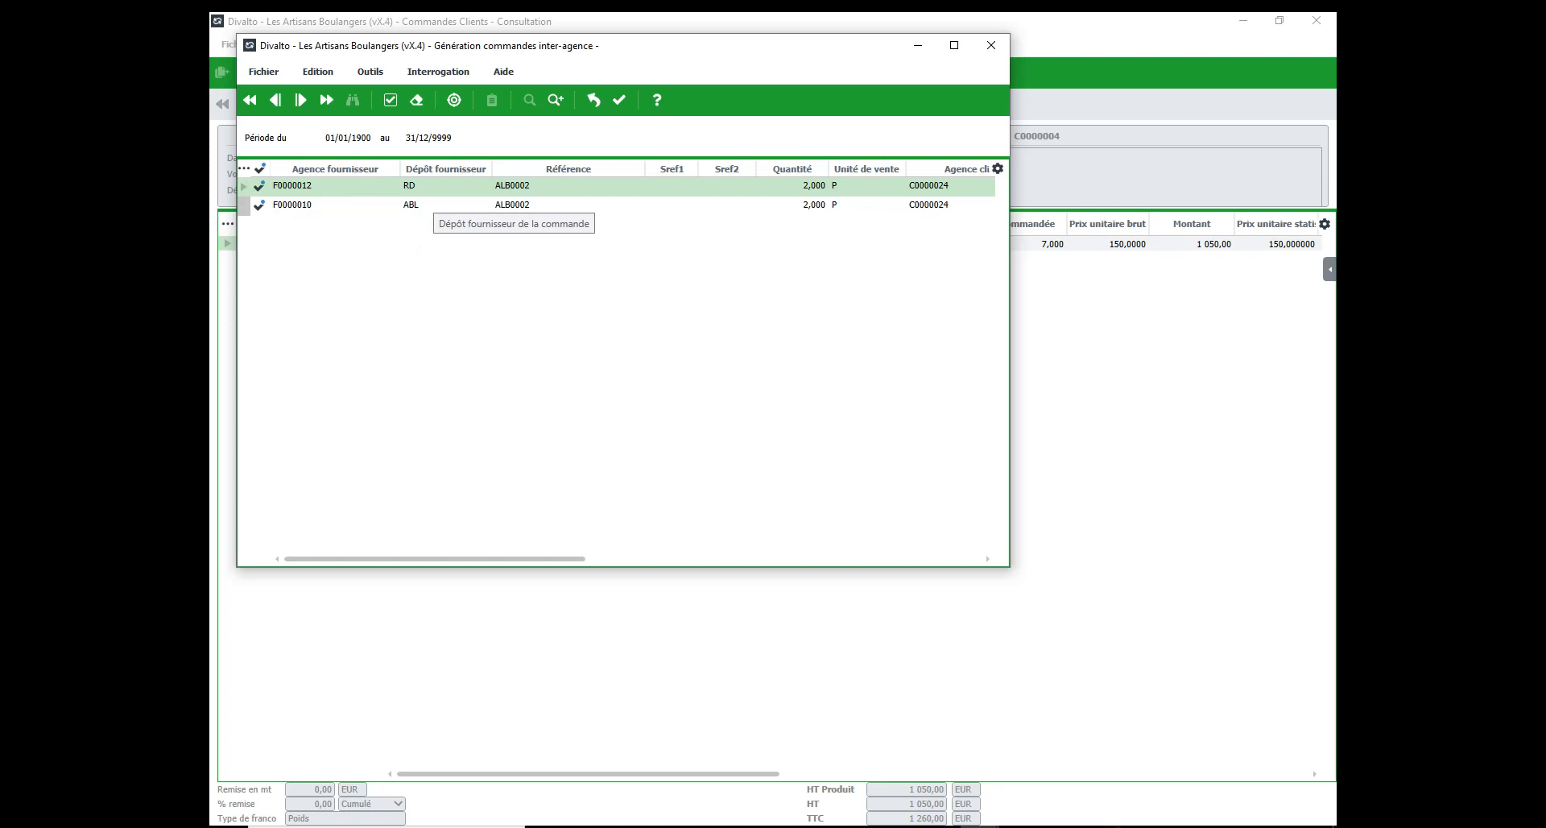
pyautogui.click(620, 99)
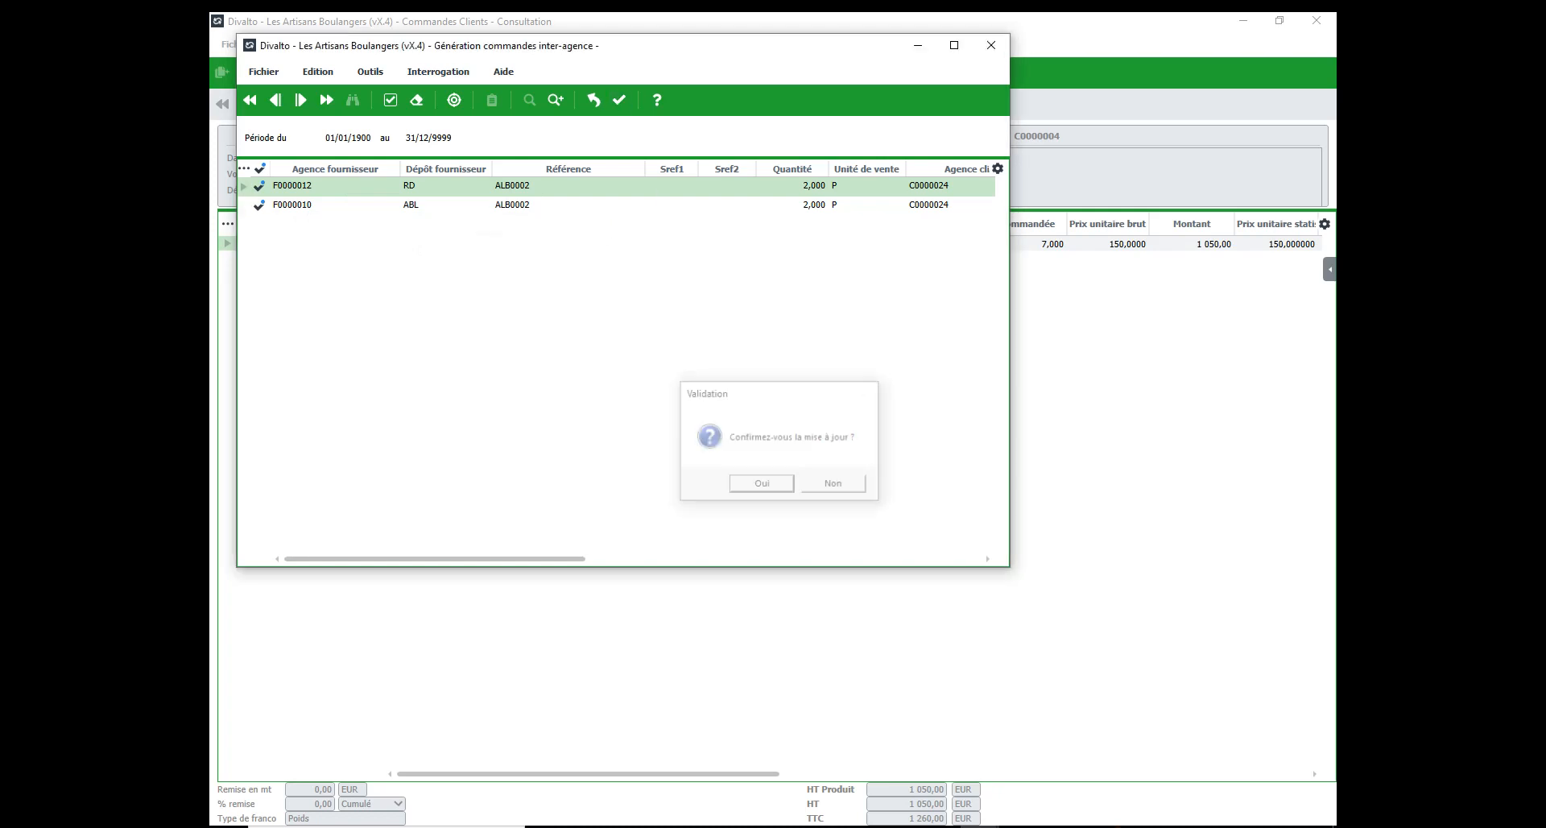
pyautogui.press('Return')
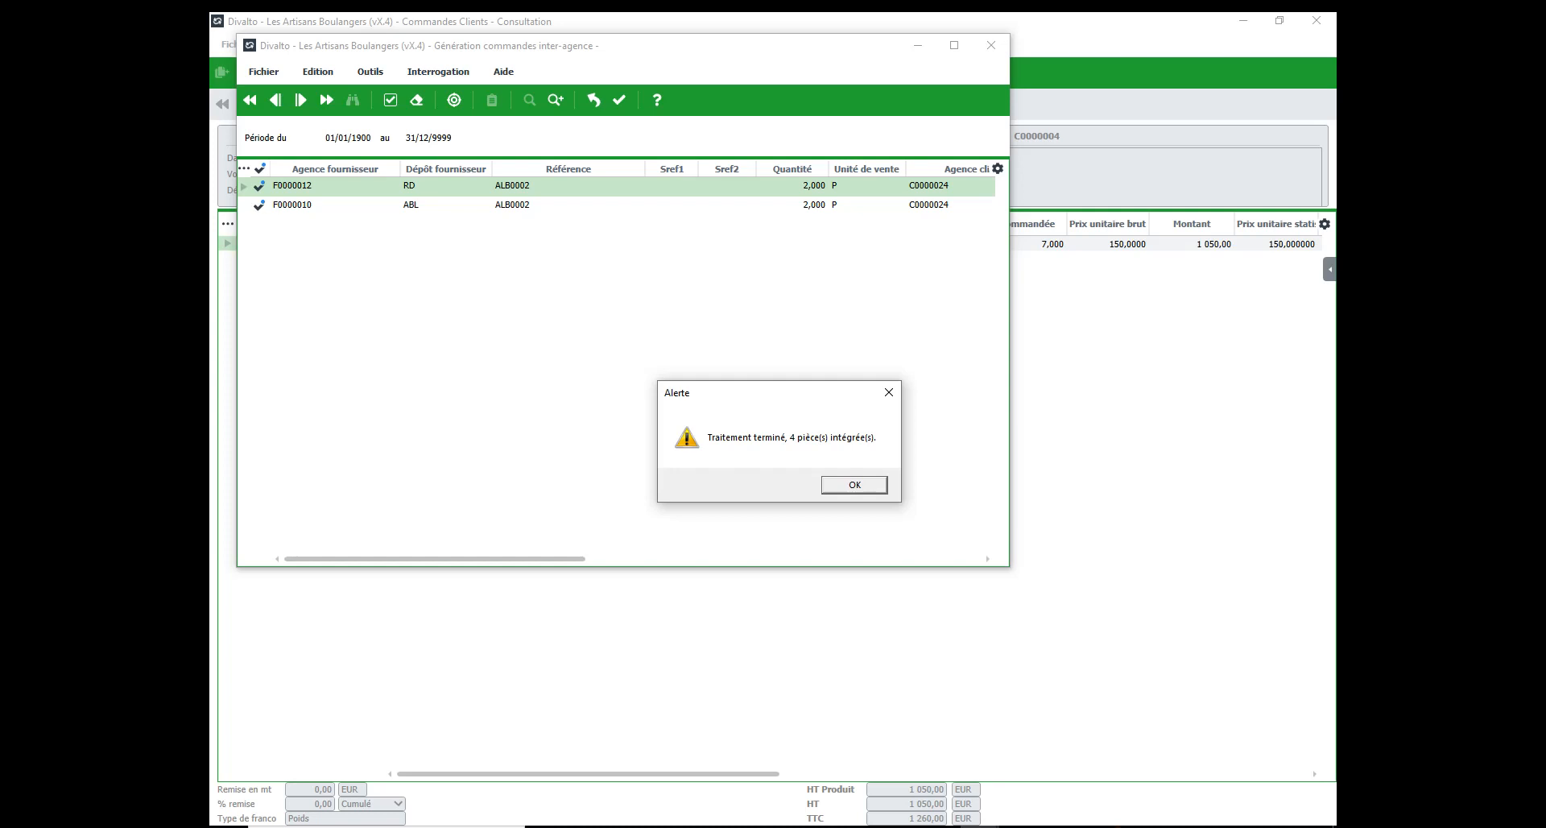
pyautogui.click(854, 484)
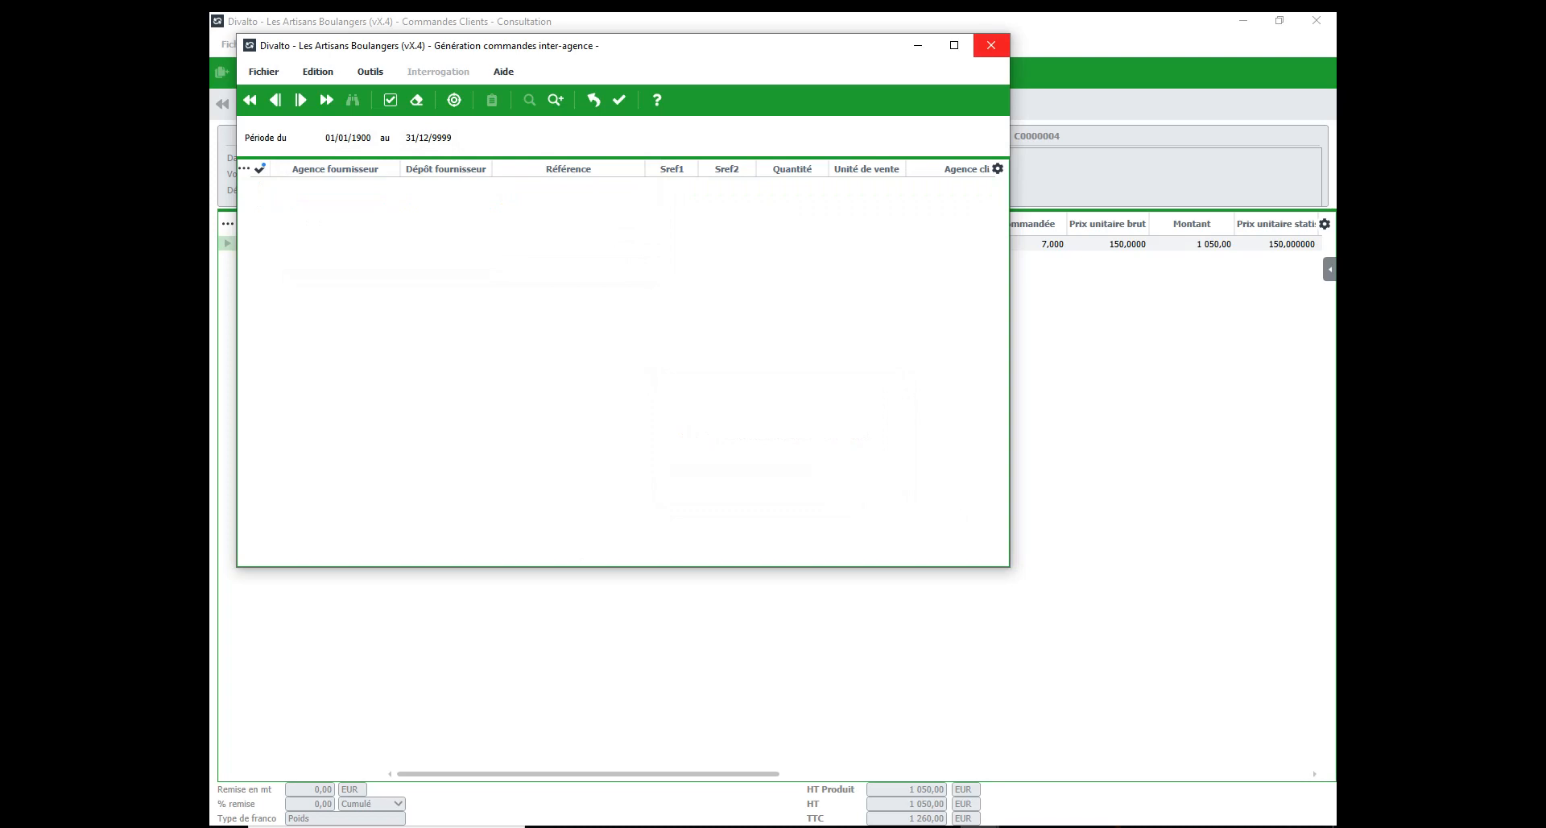
pyautogui.click(990, 45)
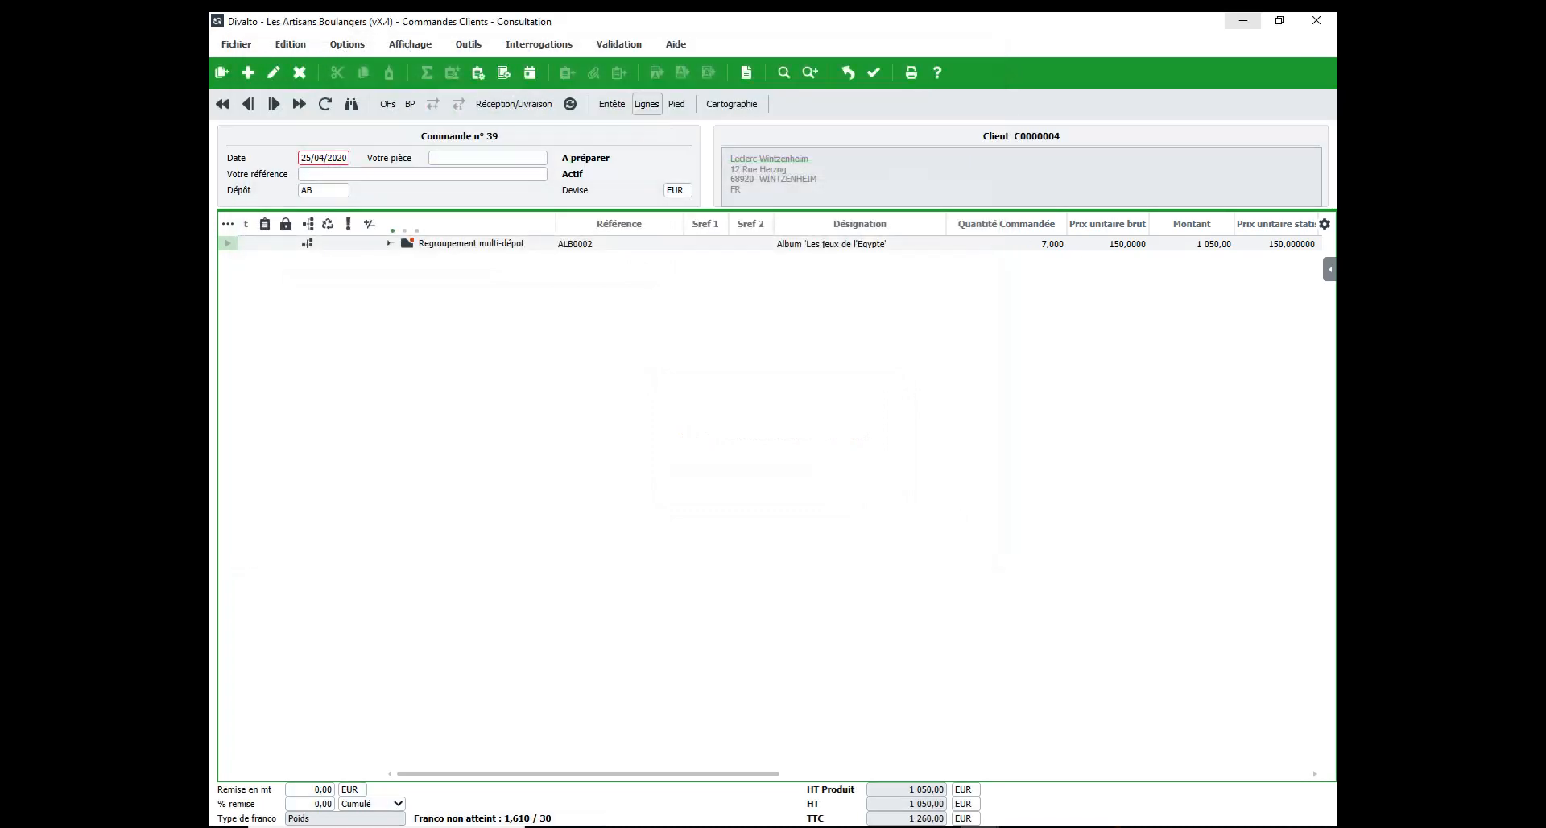
# Step: Locate the separate inter-agency order generation entry among the customer order functions, and return to the order
pyautogui.click(1243, 20)
pyautogui.click(242, 805)
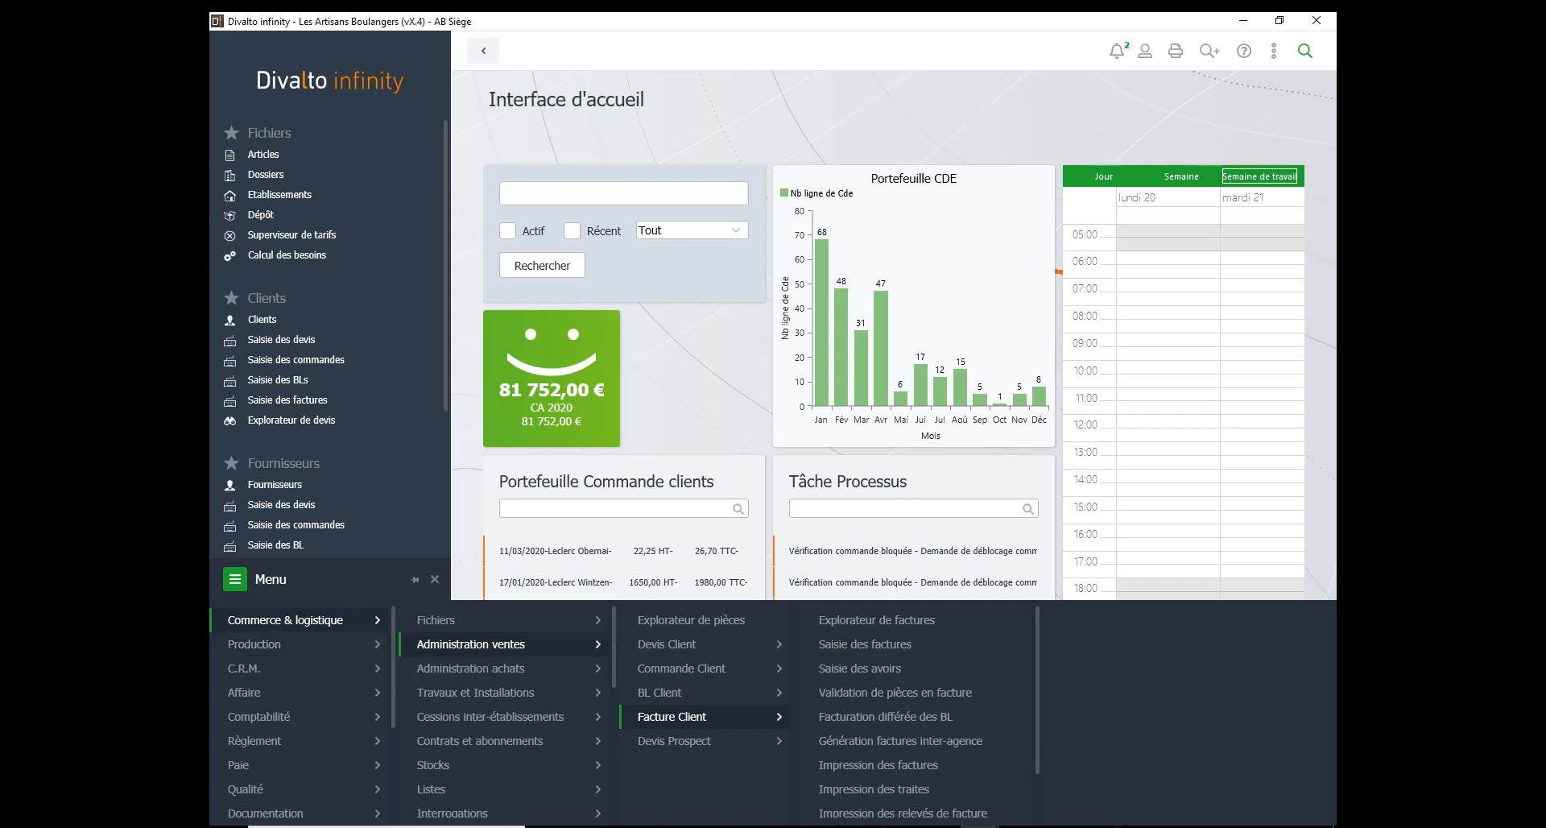
pyautogui.click(681, 668)
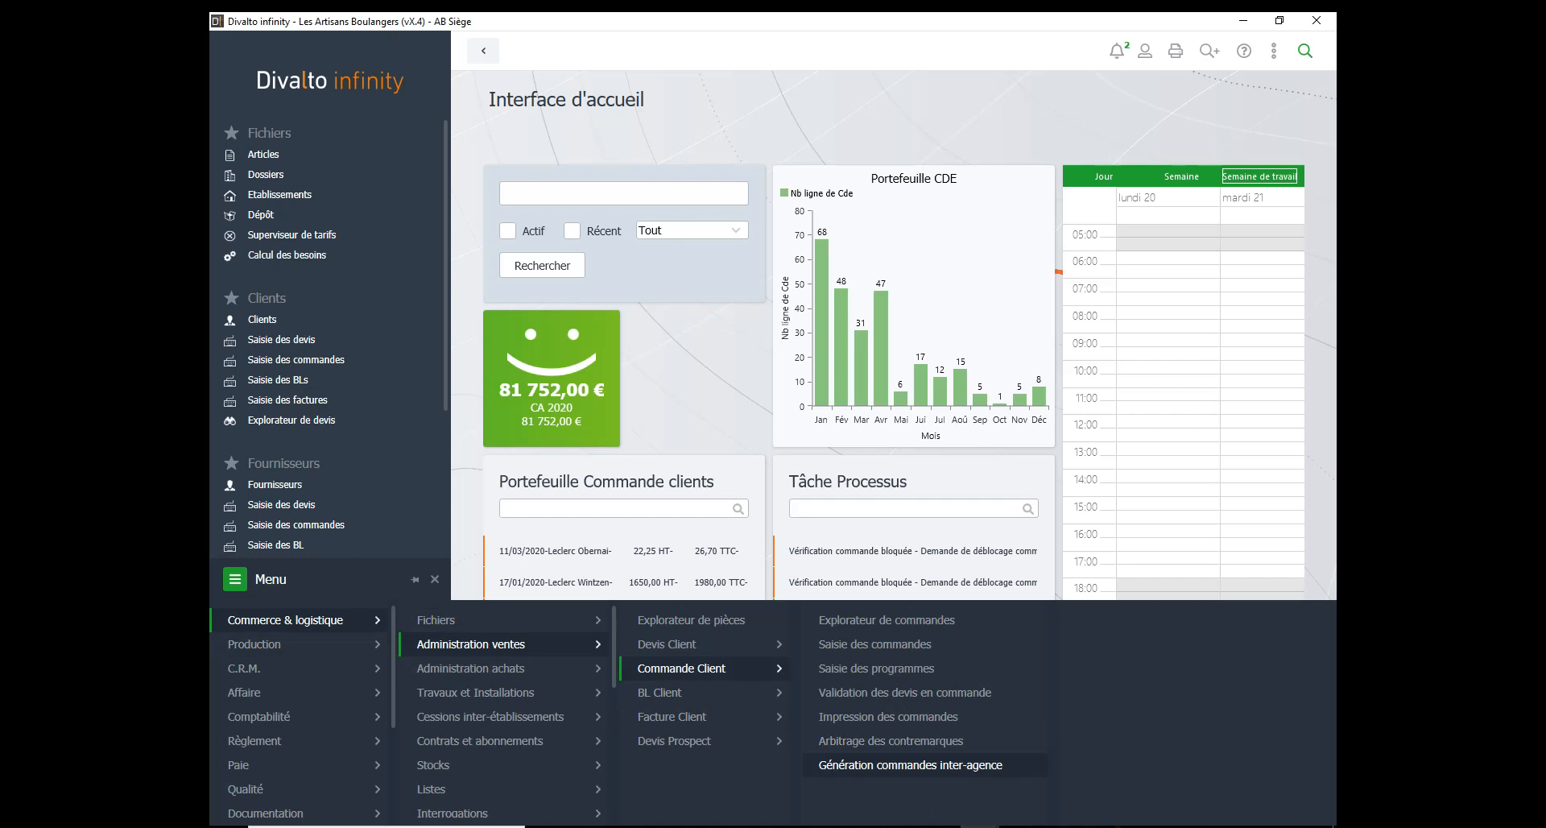
pyautogui.click(979, 826)
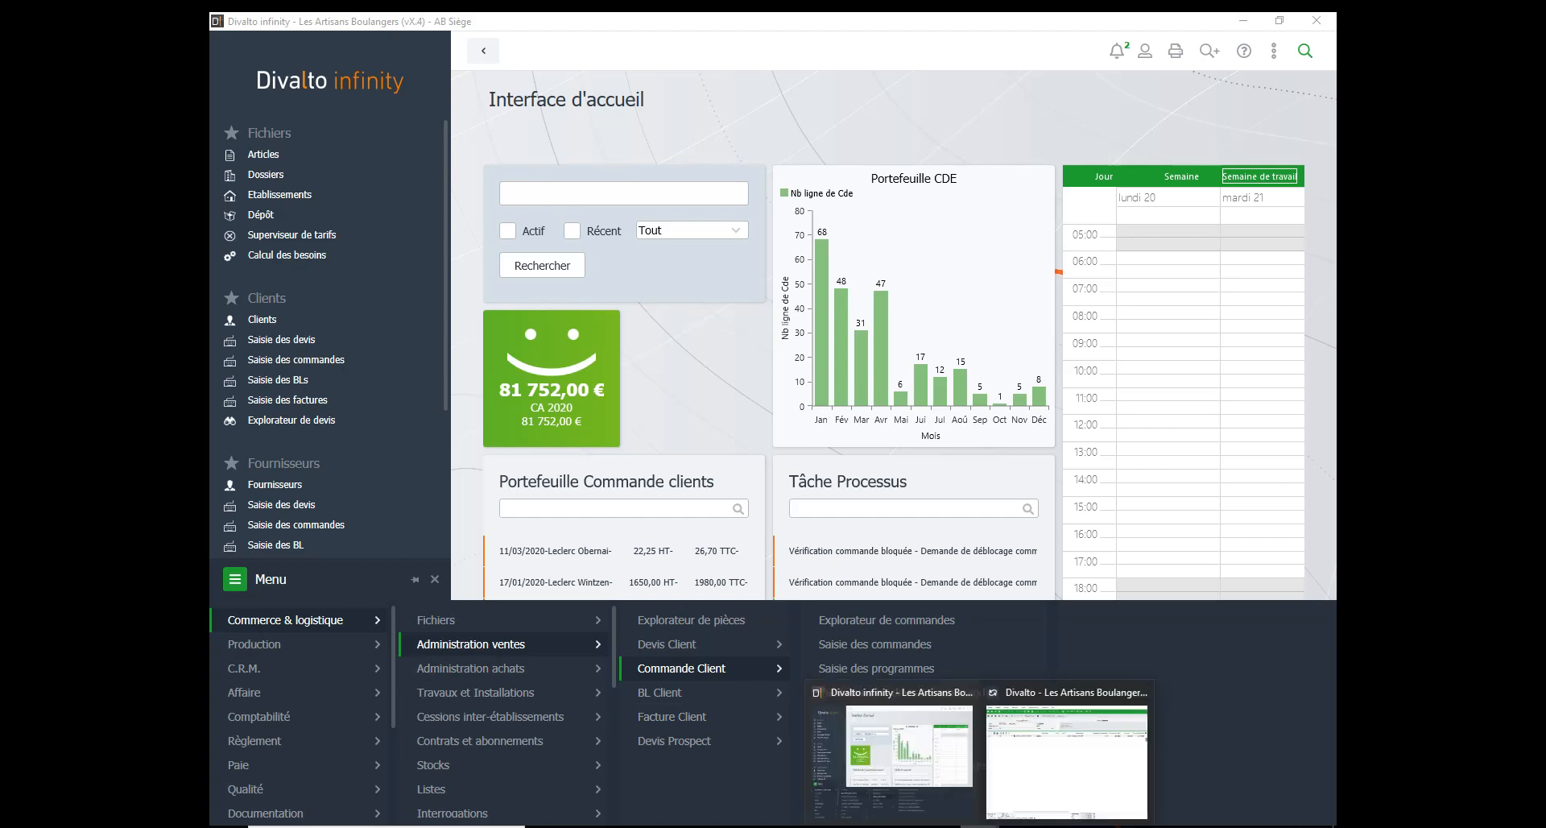
pyautogui.click(1067, 761)
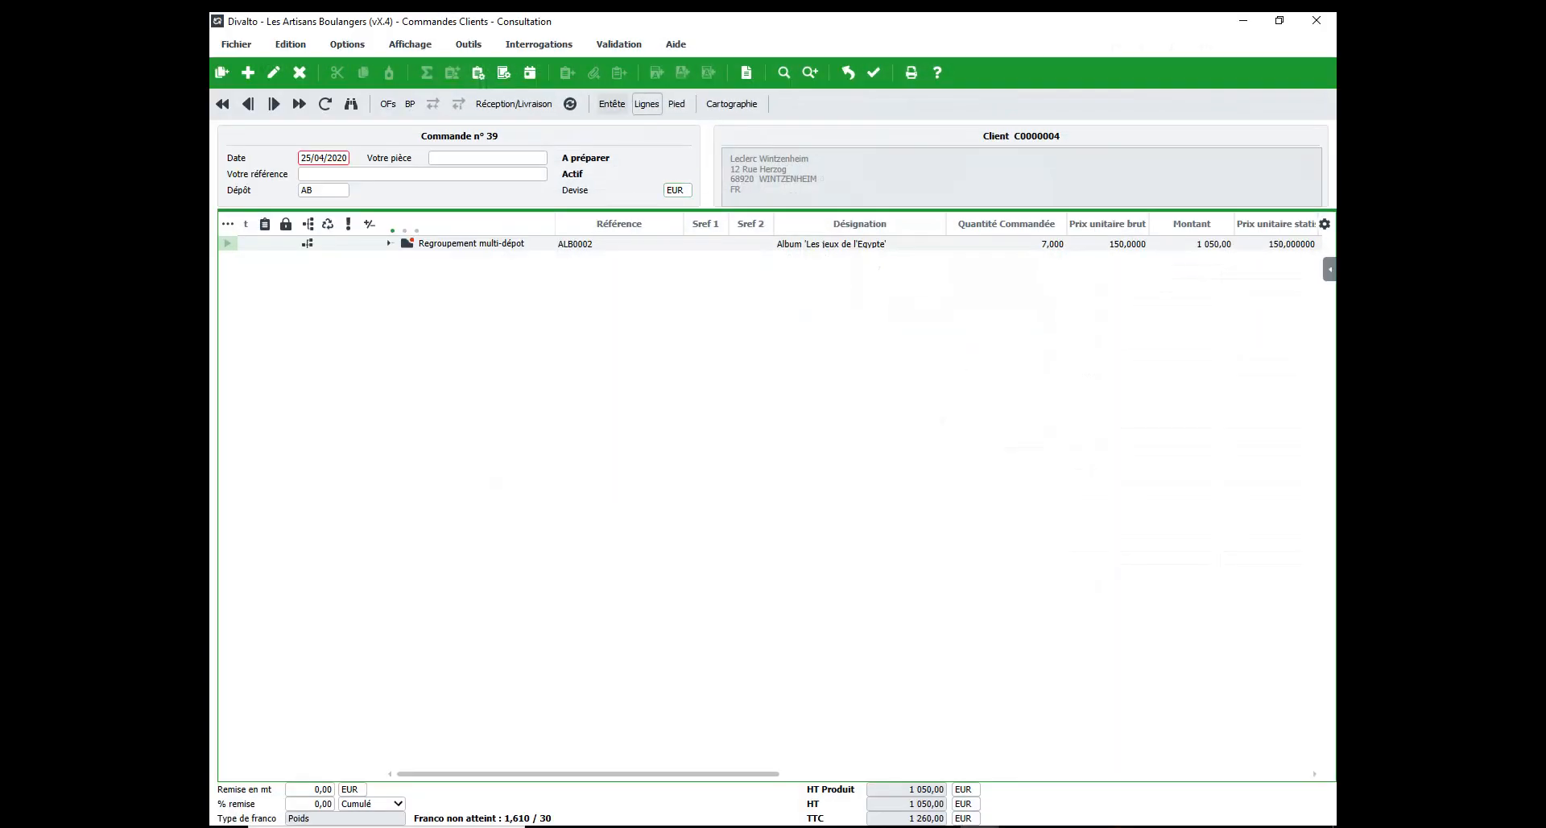
# Step: Set BP si cde incomplète to Ne pas traiter in the order header's delivery settings and save the order
pyautogui.click(612, 104)
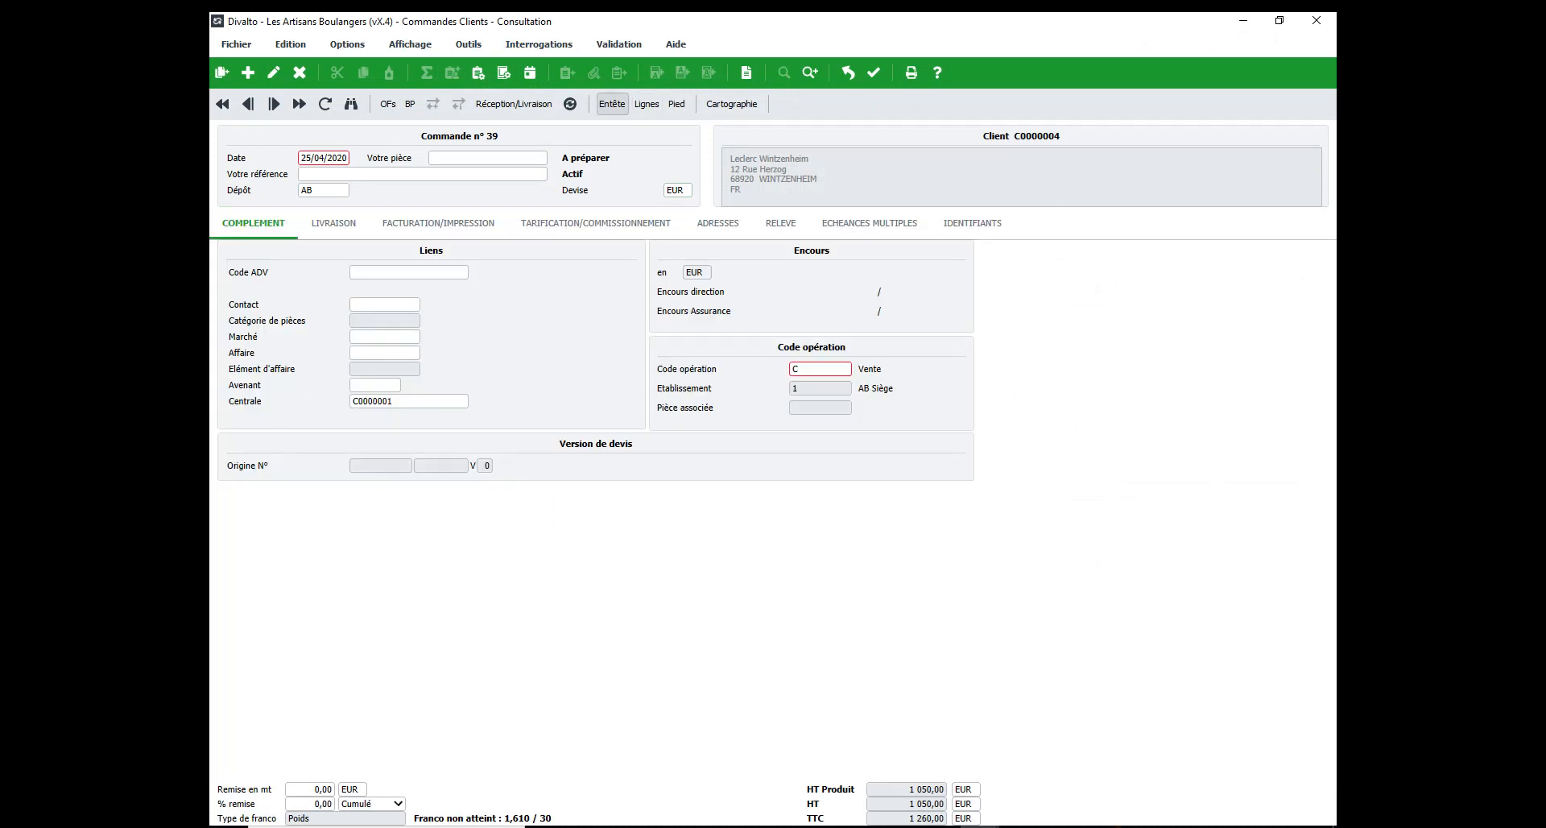
pyautogui.click(274, 72)
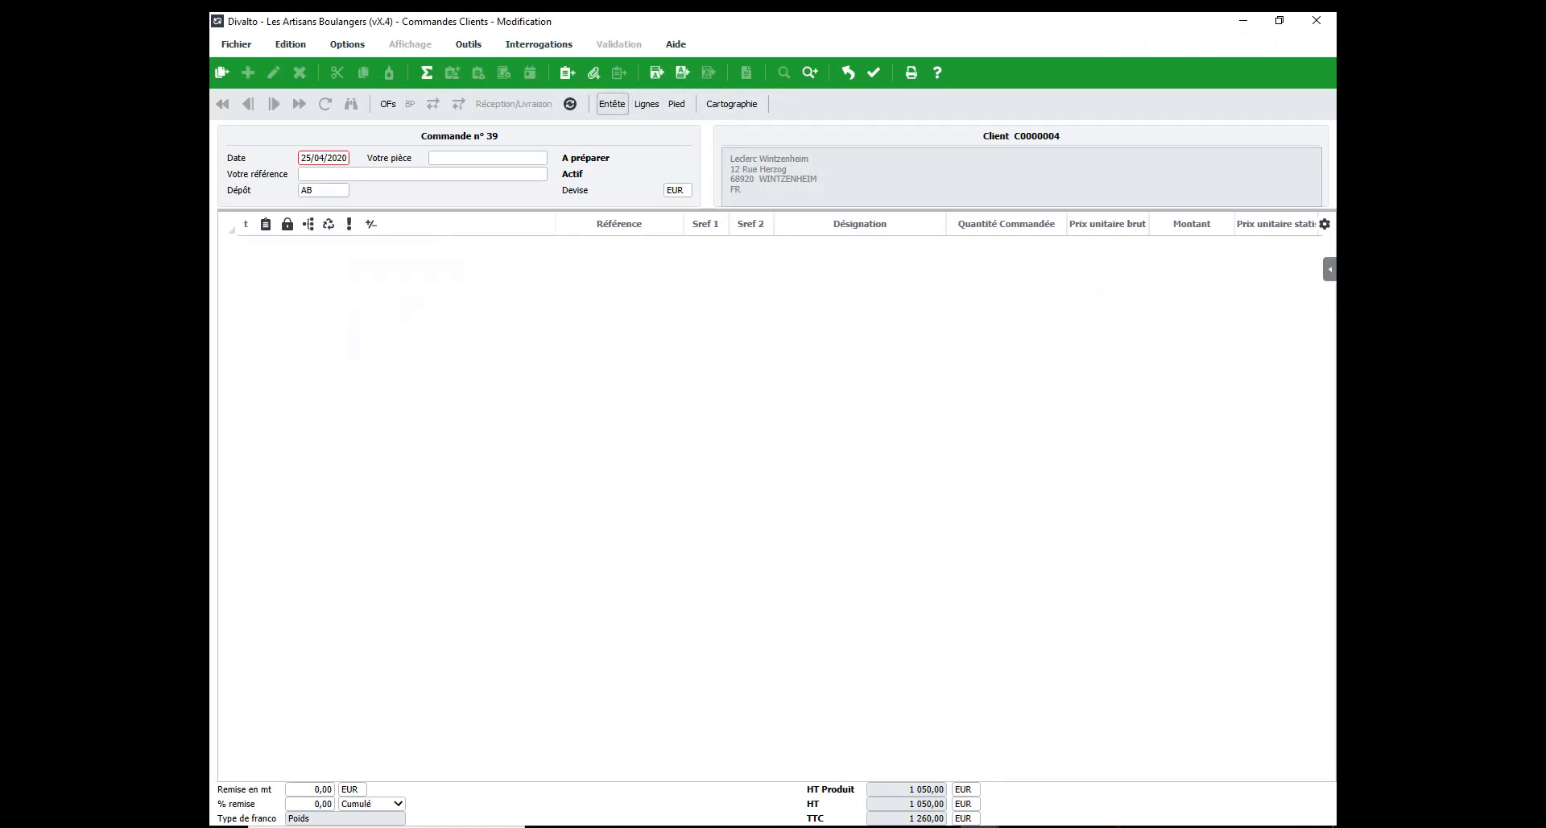
pyautogui.click(646, 104)
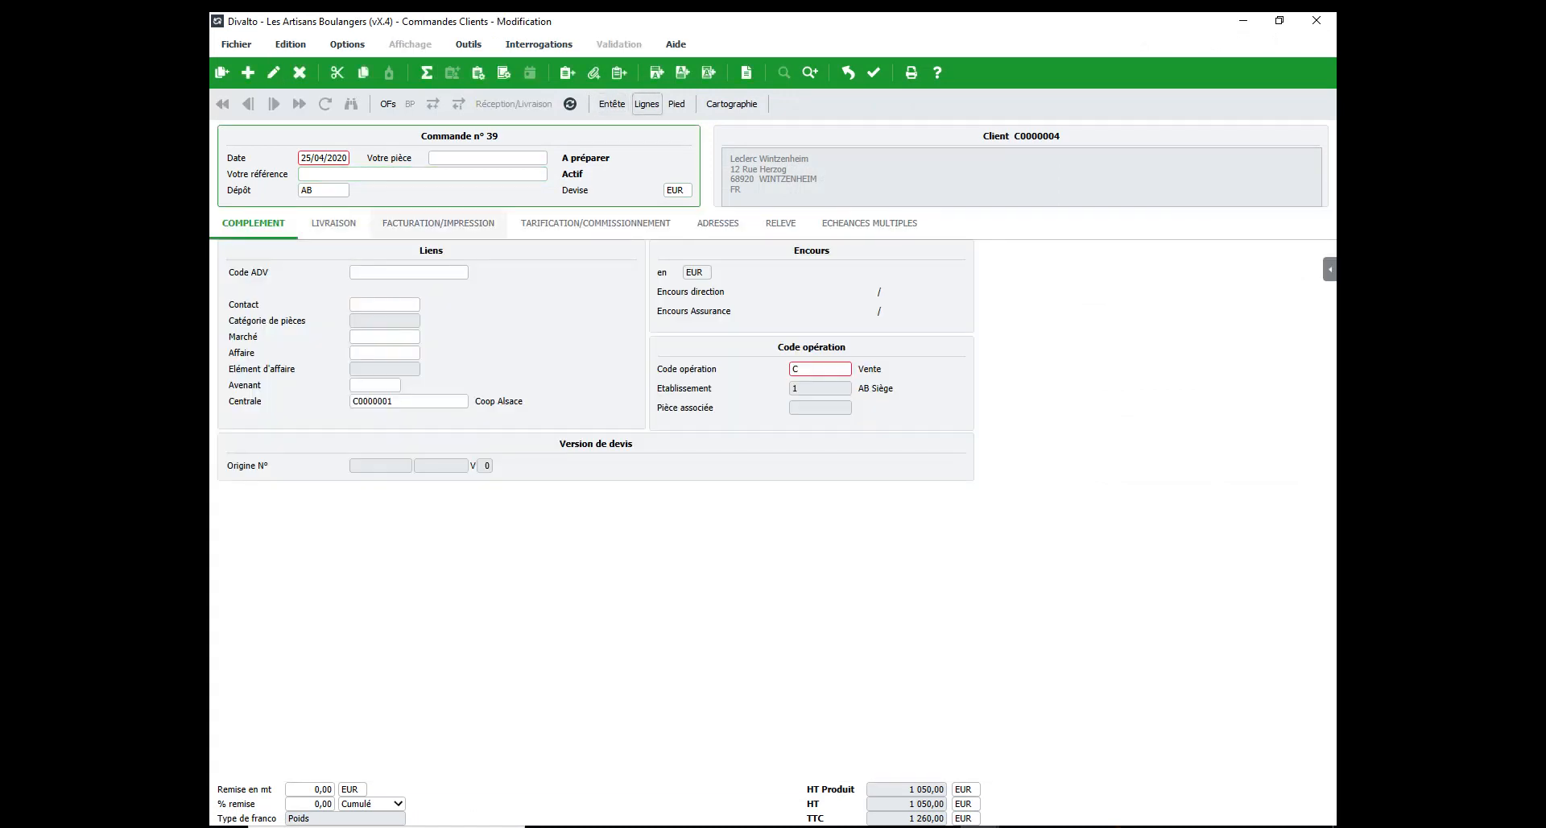
pyautogui.click(612, 104)
pyautogui.click(333, 224)
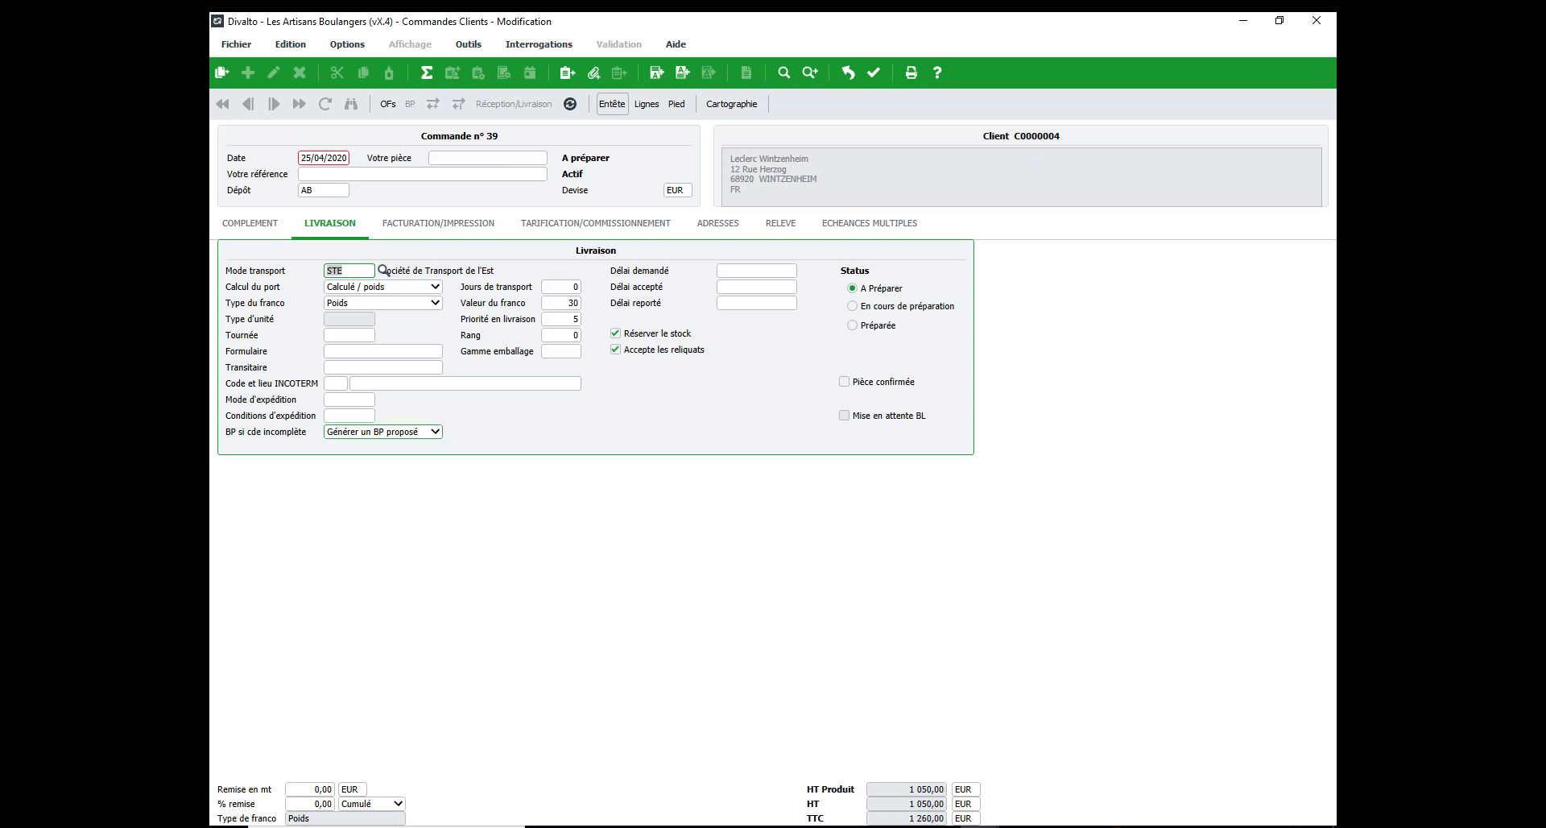
pyautogui.click(434, 431)
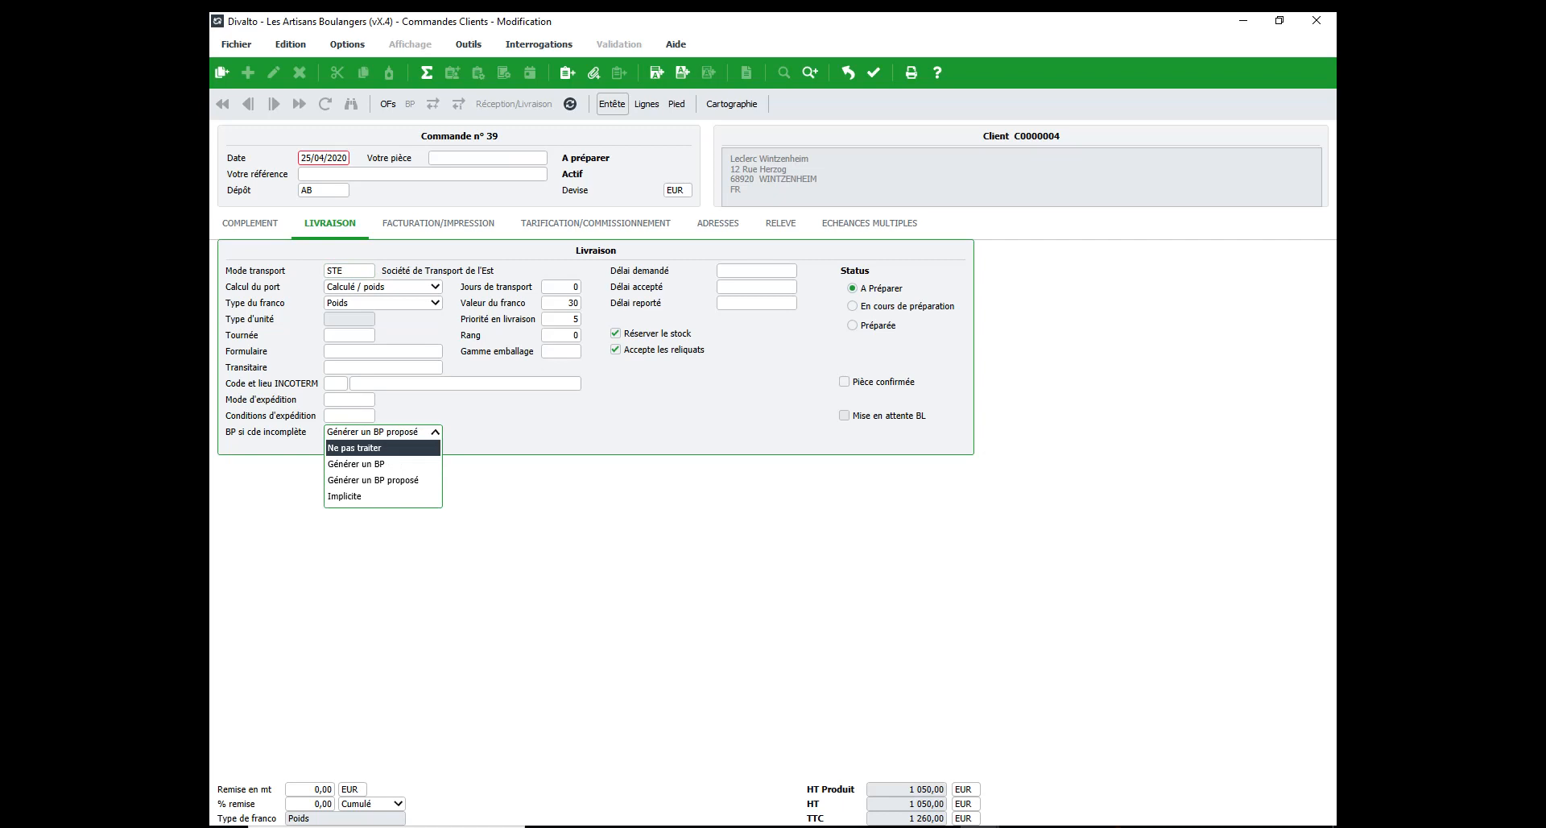
pyautogui.press('Return')
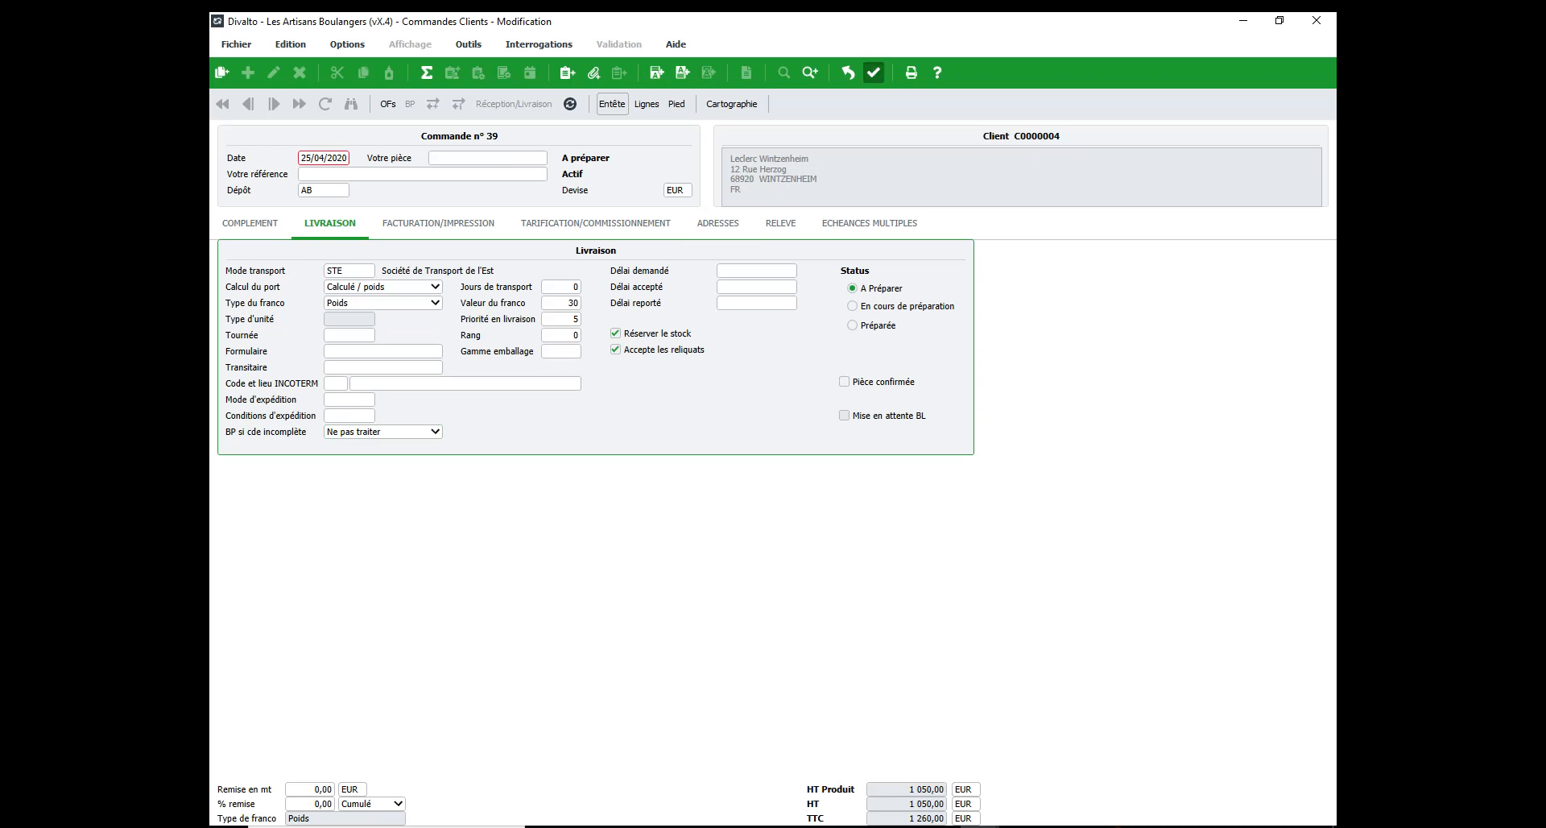
pyautogui.click(873, 72)
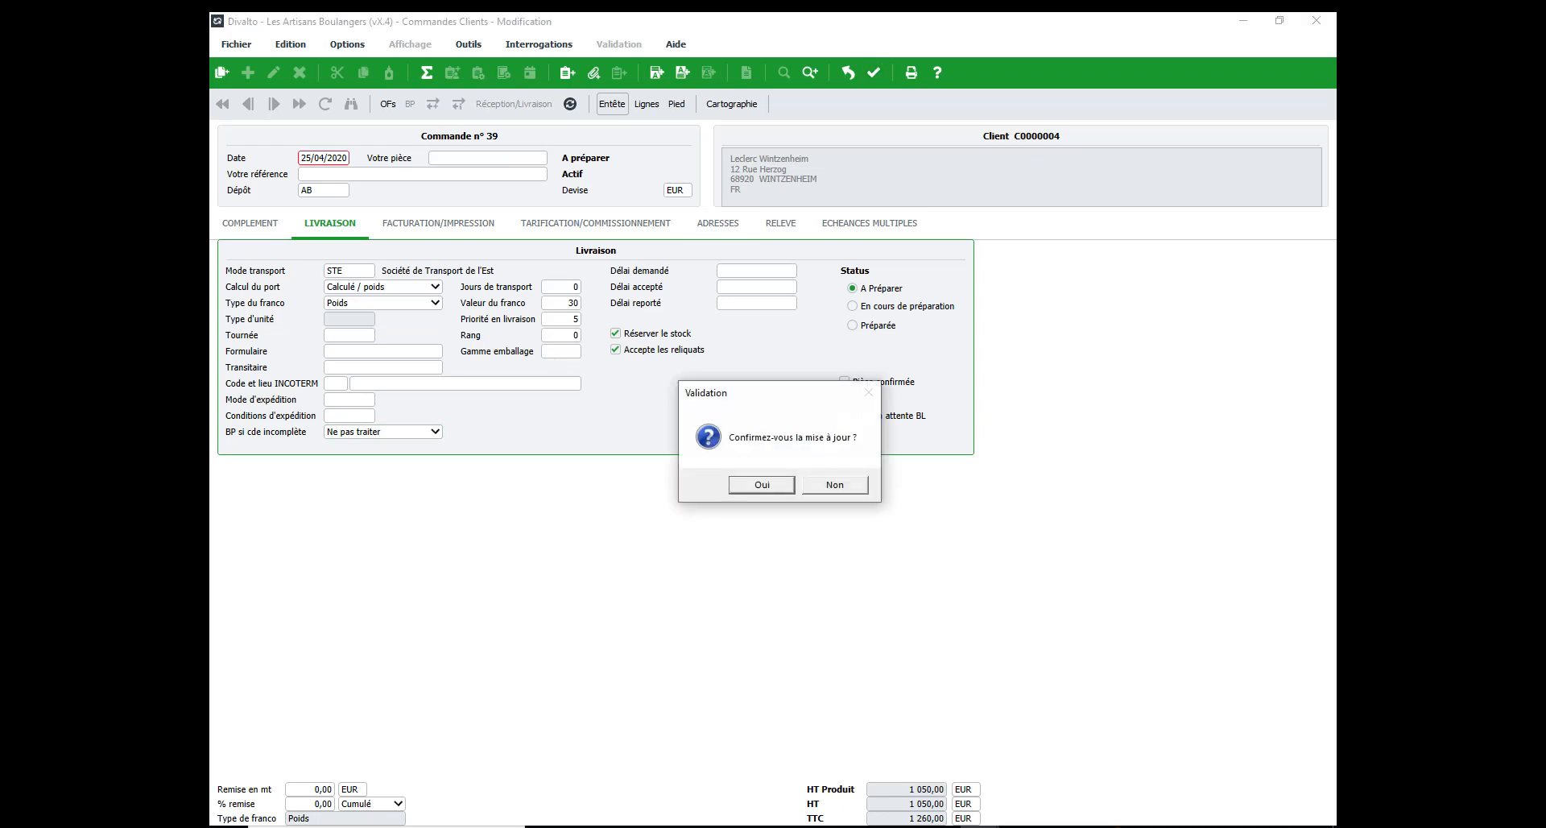
pyautogui.press('Return')
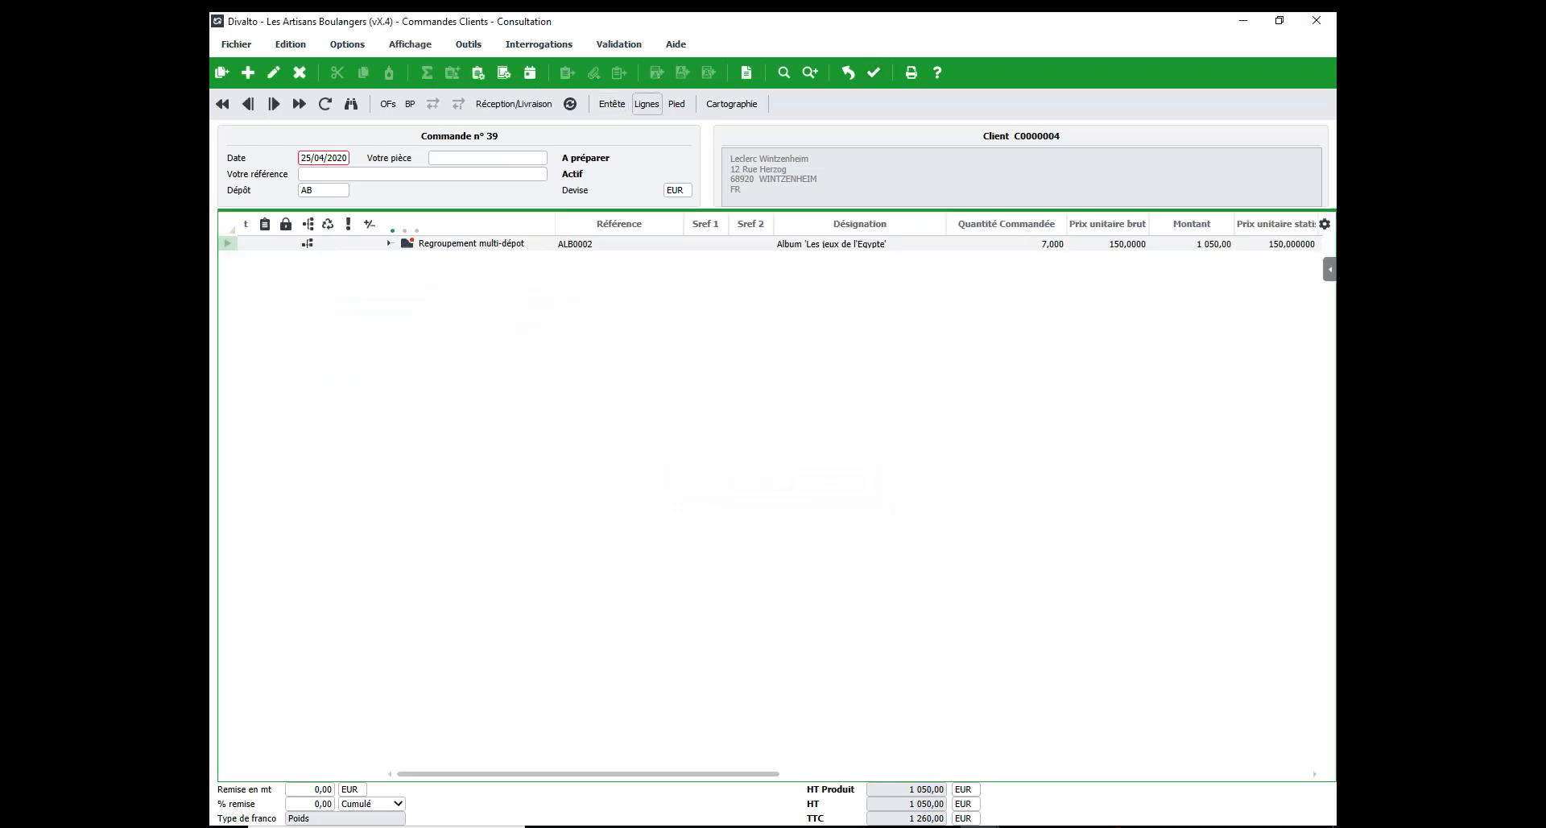
# Step: Generate a BP for the split order and close the customer order
pyautogui.click(468, 44)
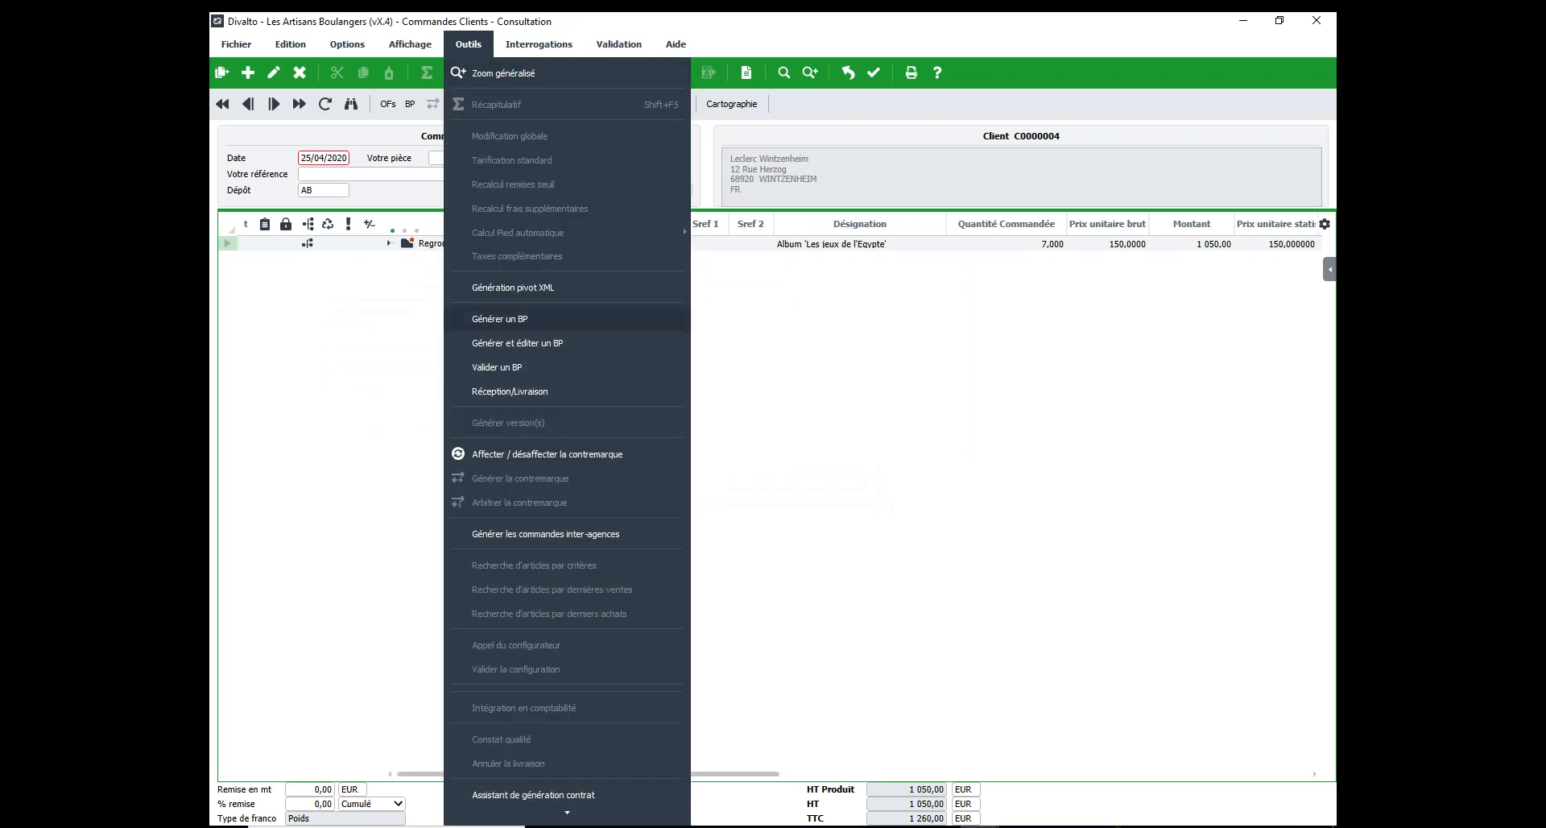
pyautogui.click(500, 319)
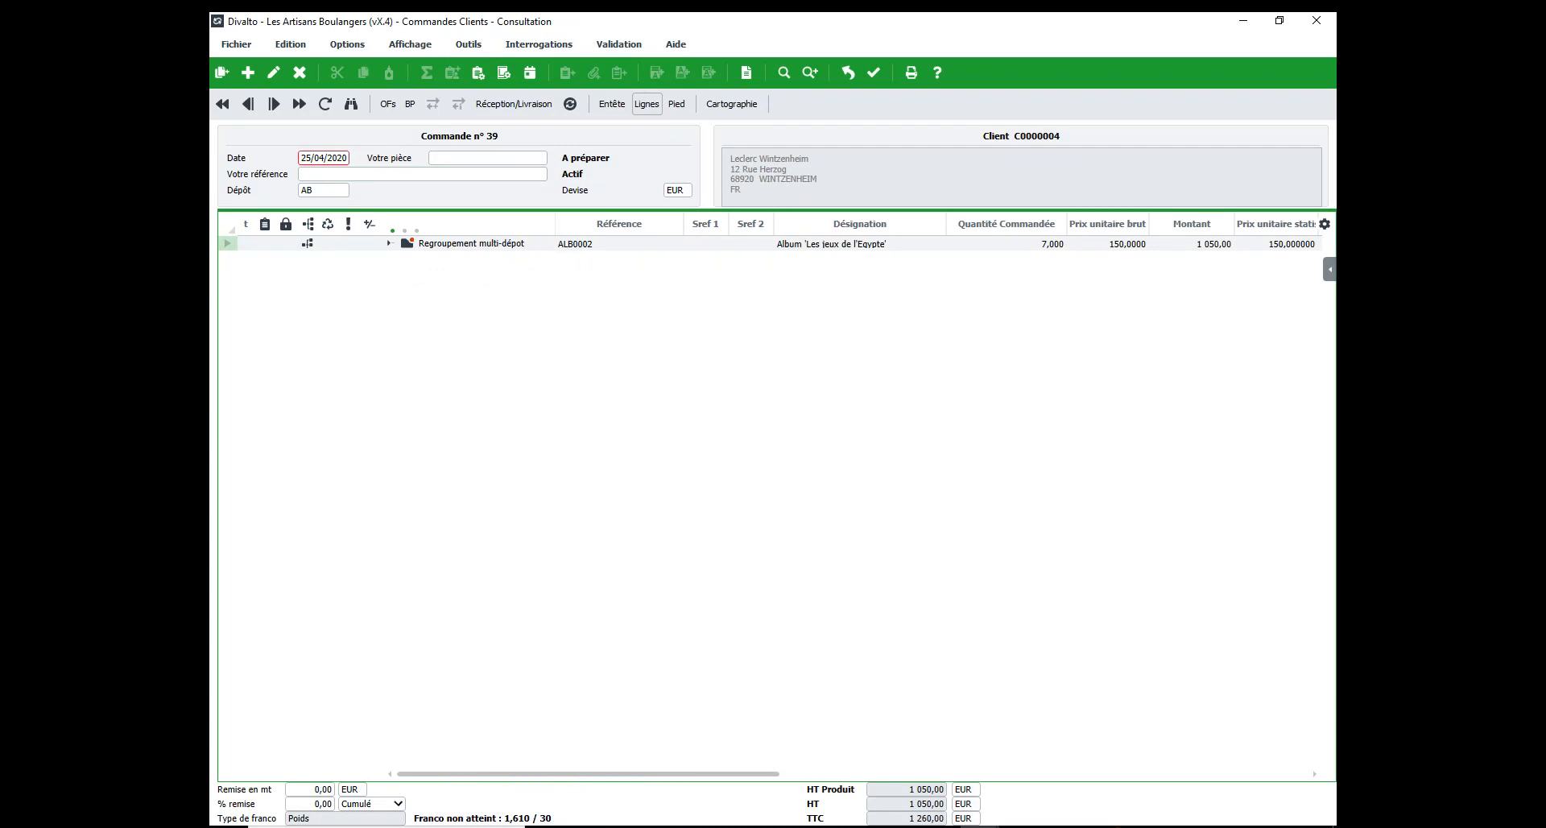
pyautogui.click(1317, 21)
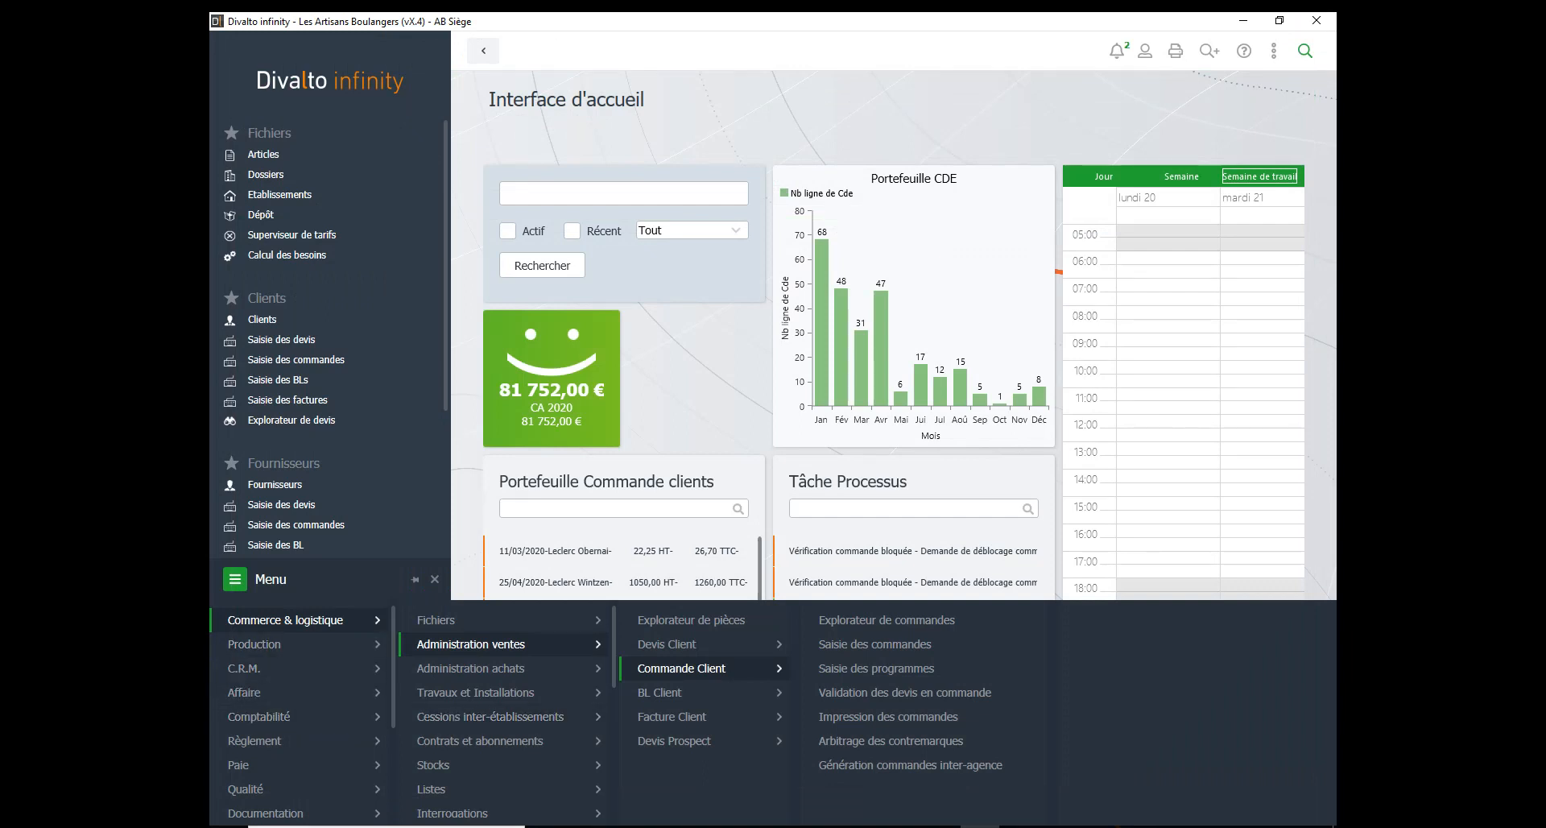
# Step: Switch the user's working depot to RD and establishment to 2, and validate the user parameters
pyautogui.click(1145, 51)
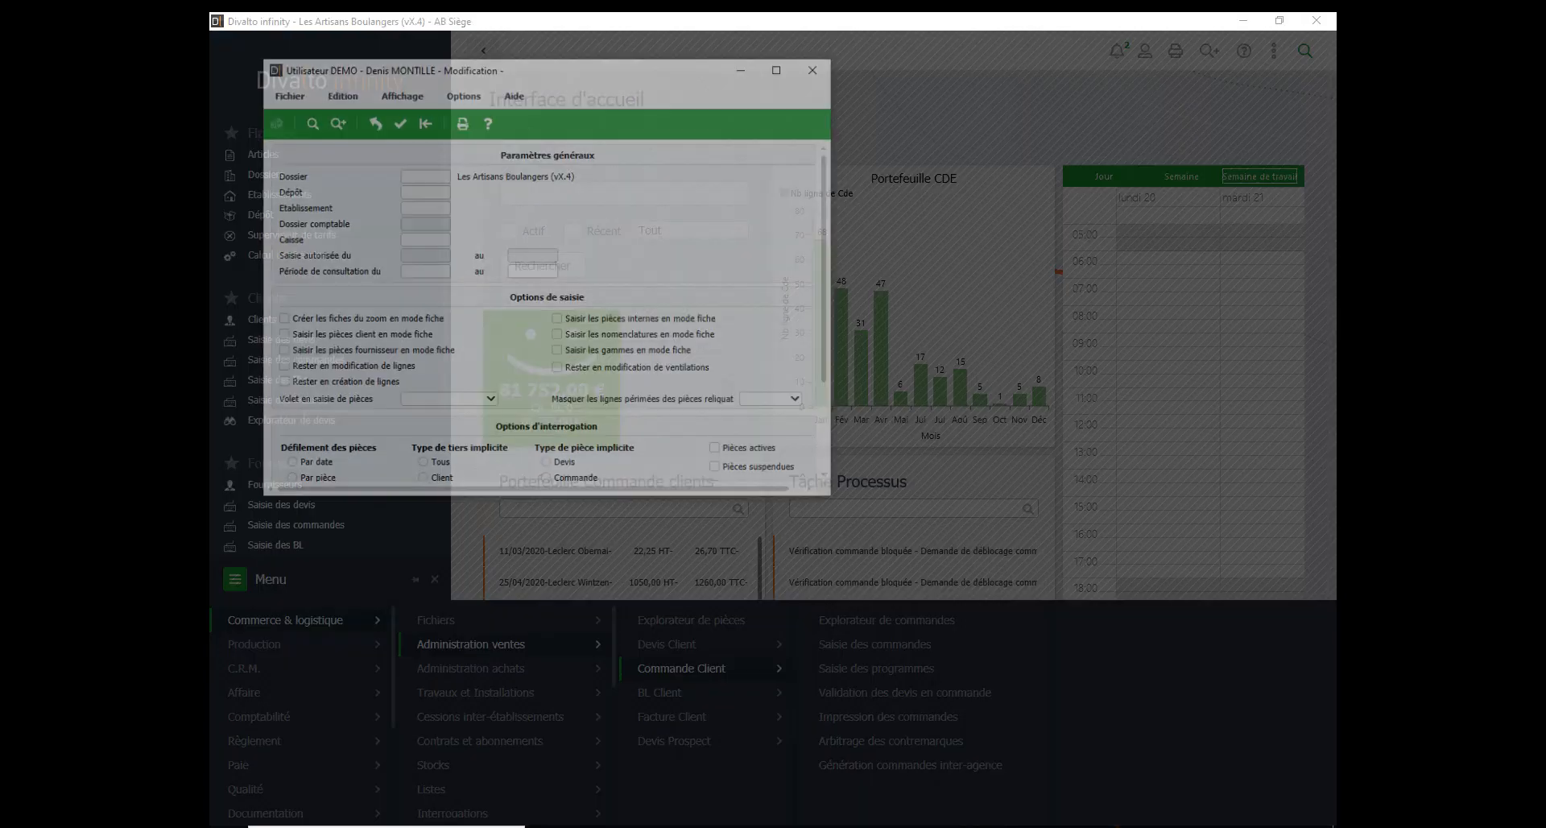
pyautogui.click(425, 191)
pyautogui.write('RD')
pyautogui.press('Tab')
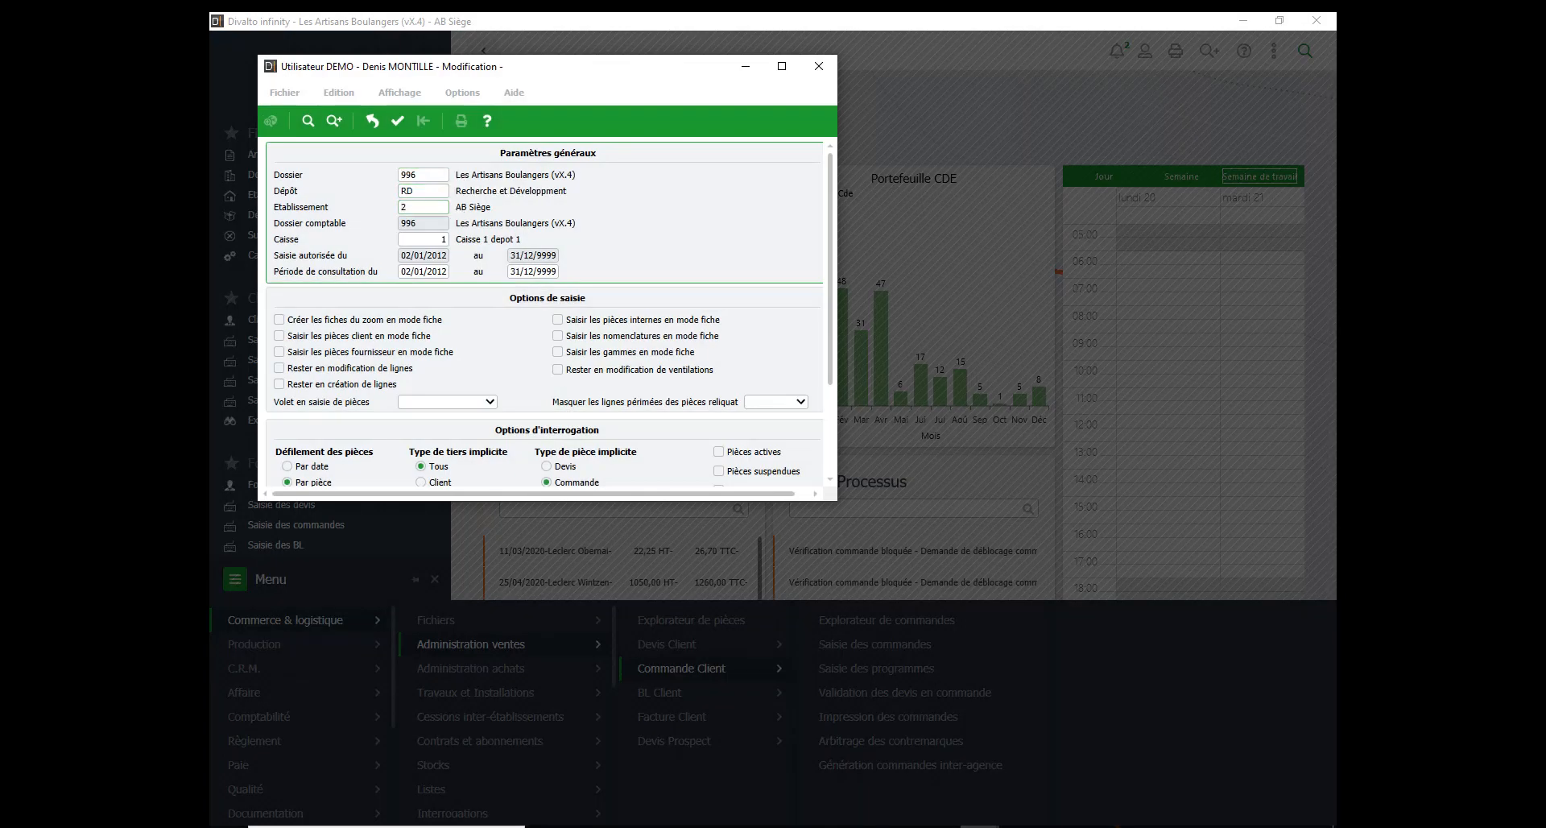
pyautogui.click(398, 121)
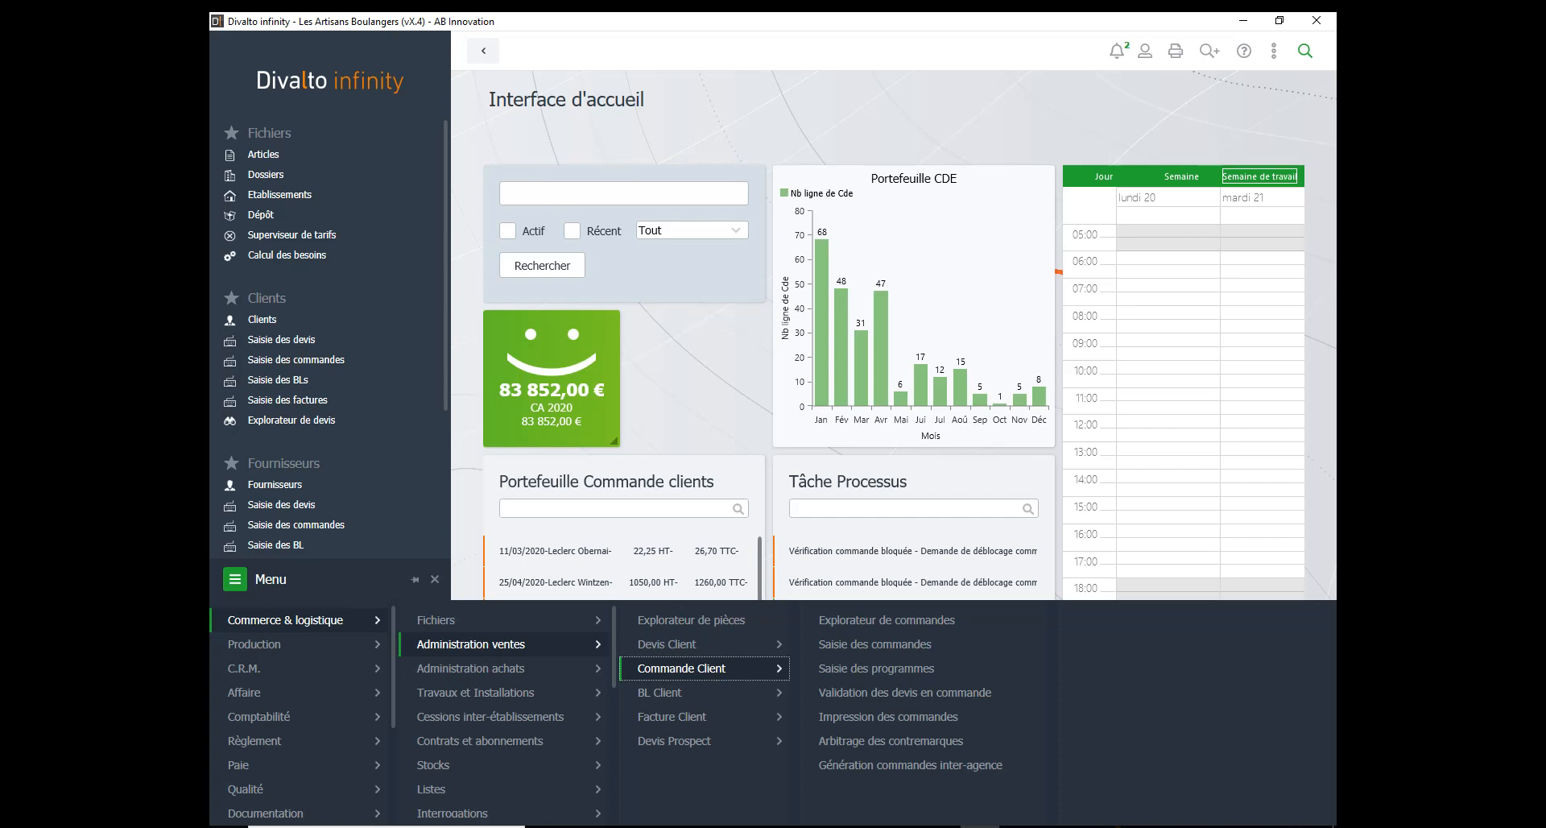
# Step: Open the customer orders and examine the identifiers of depot RD's inter-agency order, including its origin
pyautogui.click(874, 644)
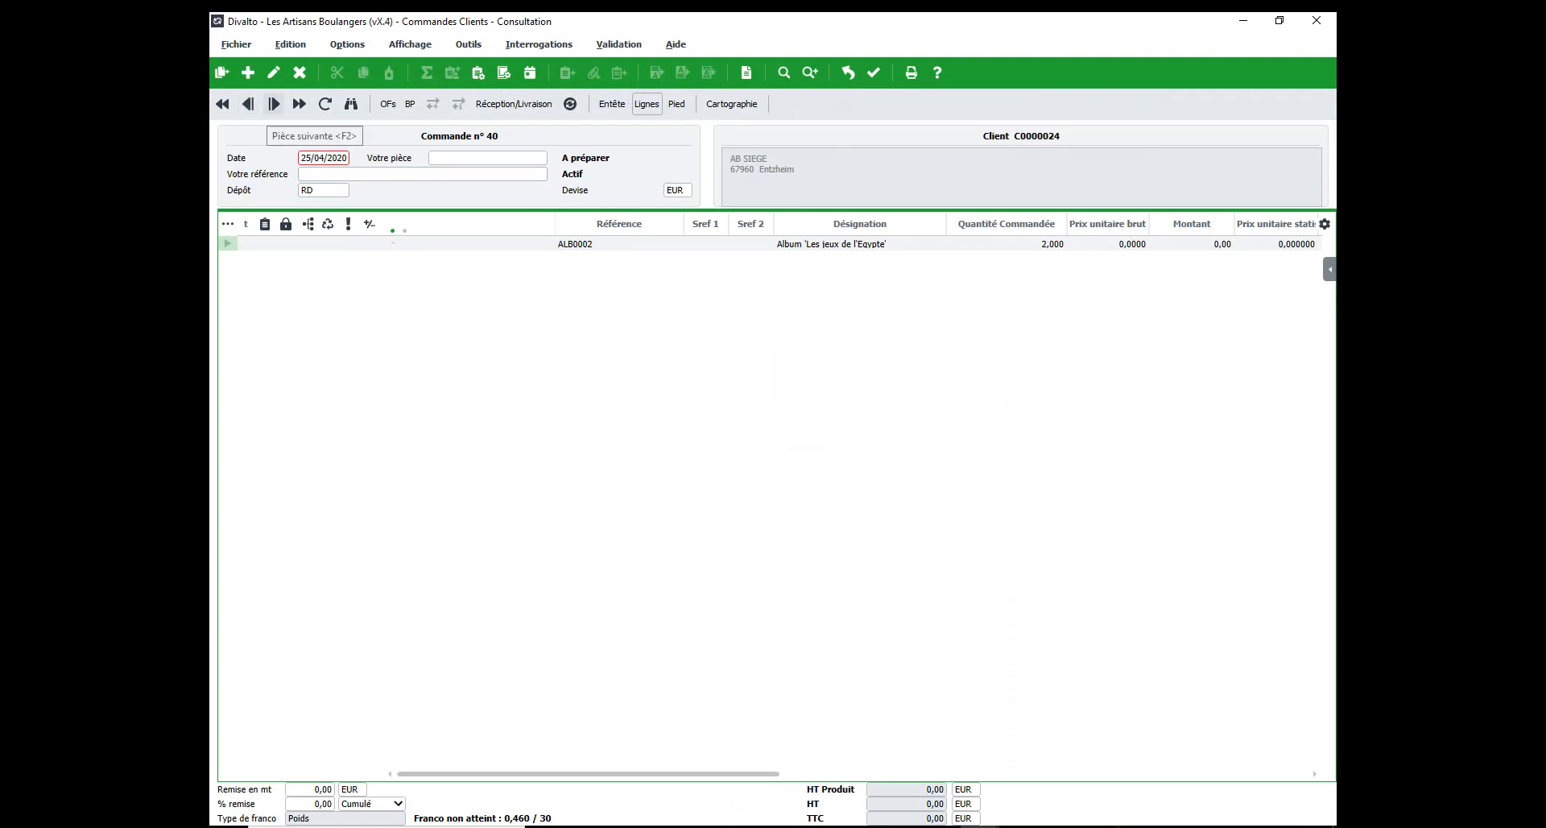
pyautogui.click(274, 104)
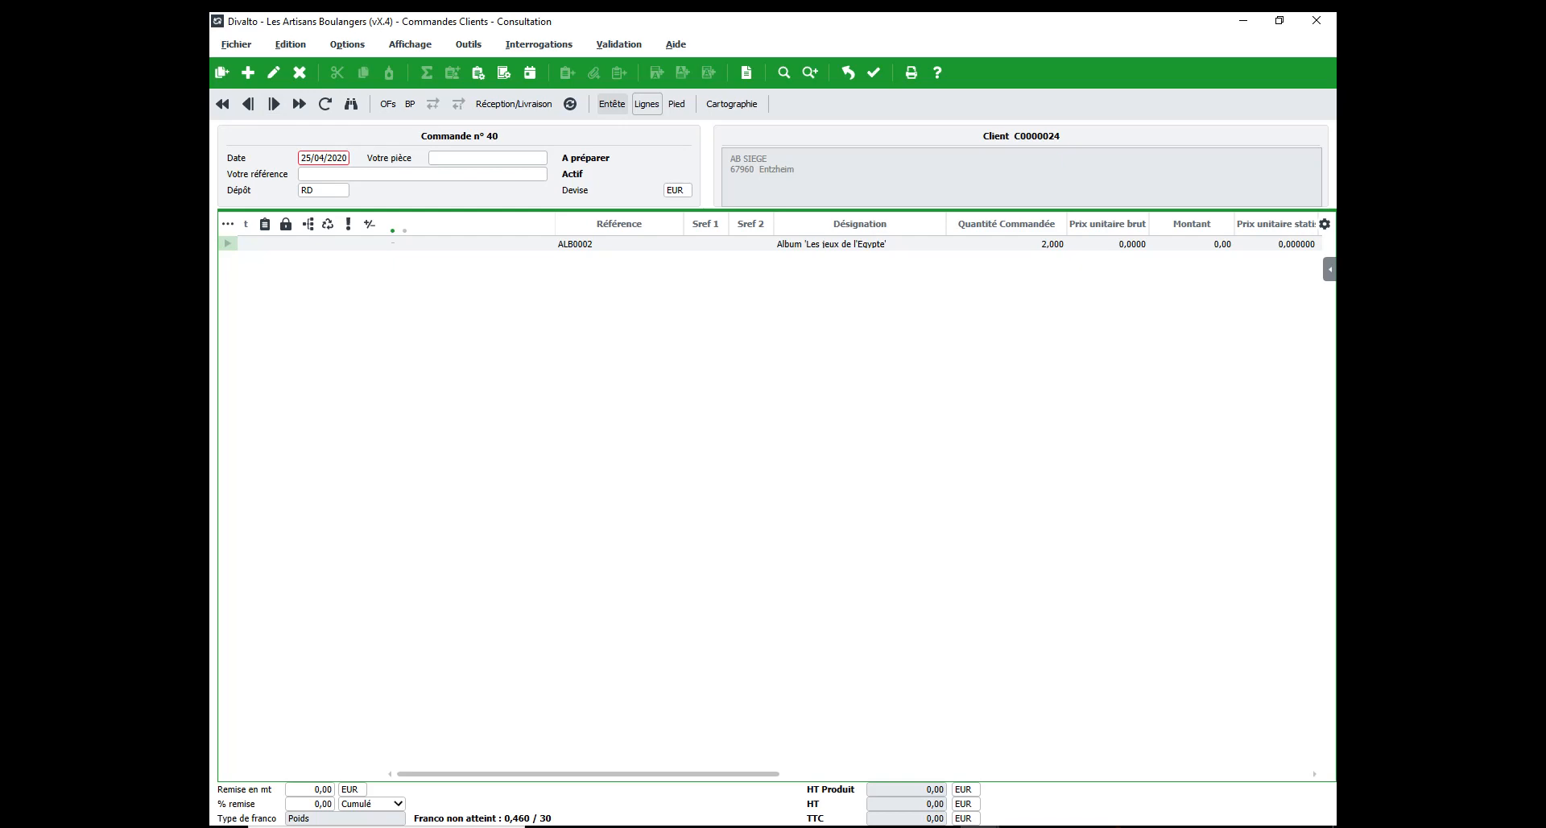
pyautogui.click(612, 104)
pyautogui.click(971, 223)
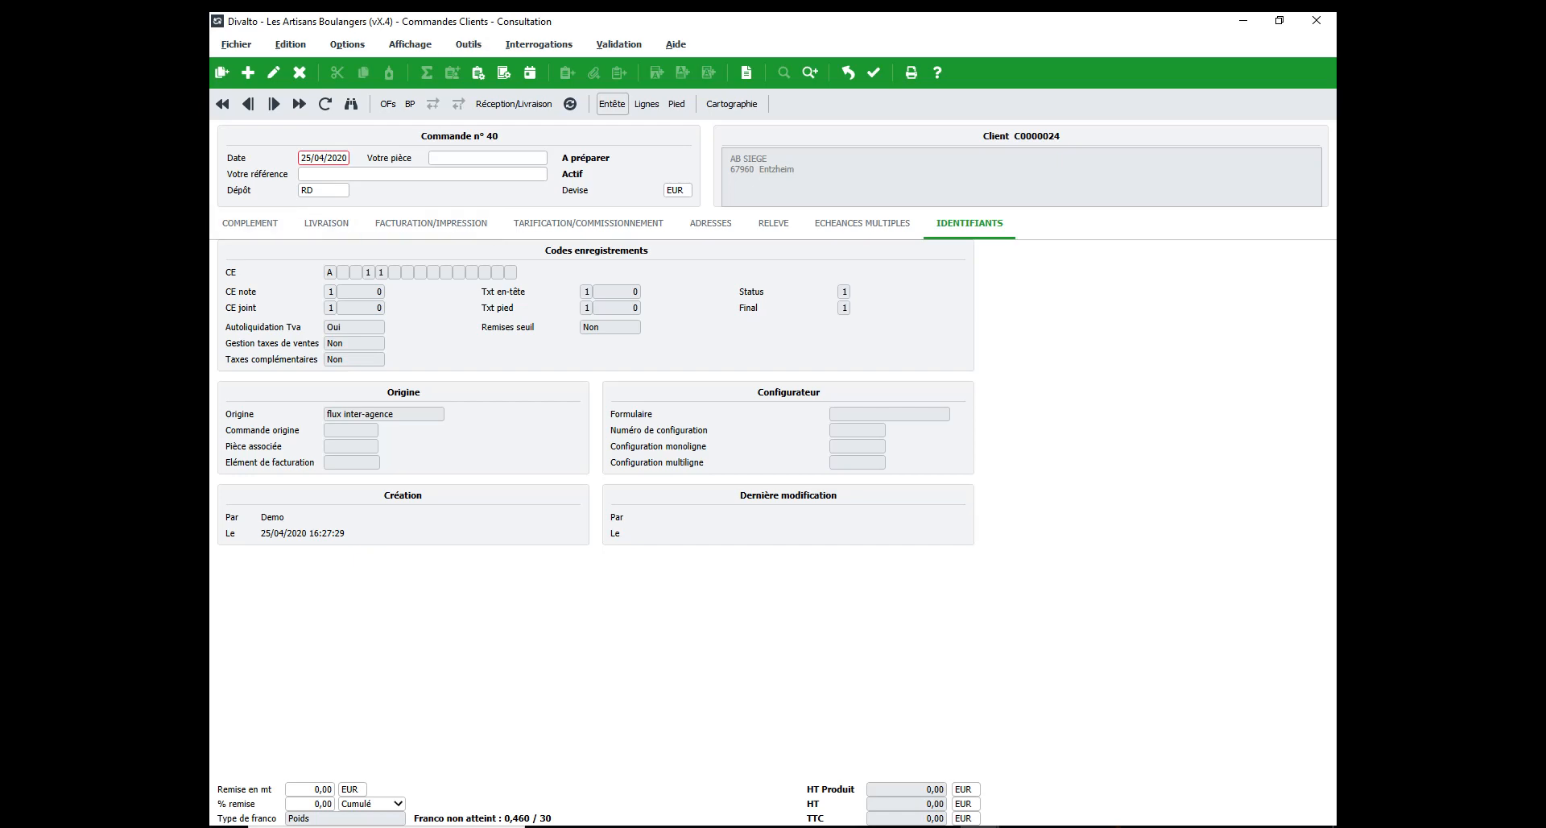
# Step: Generate a BP for the ALB0002 line of depot RD's inter-agency customer order
pyautogui.click(647, 104)
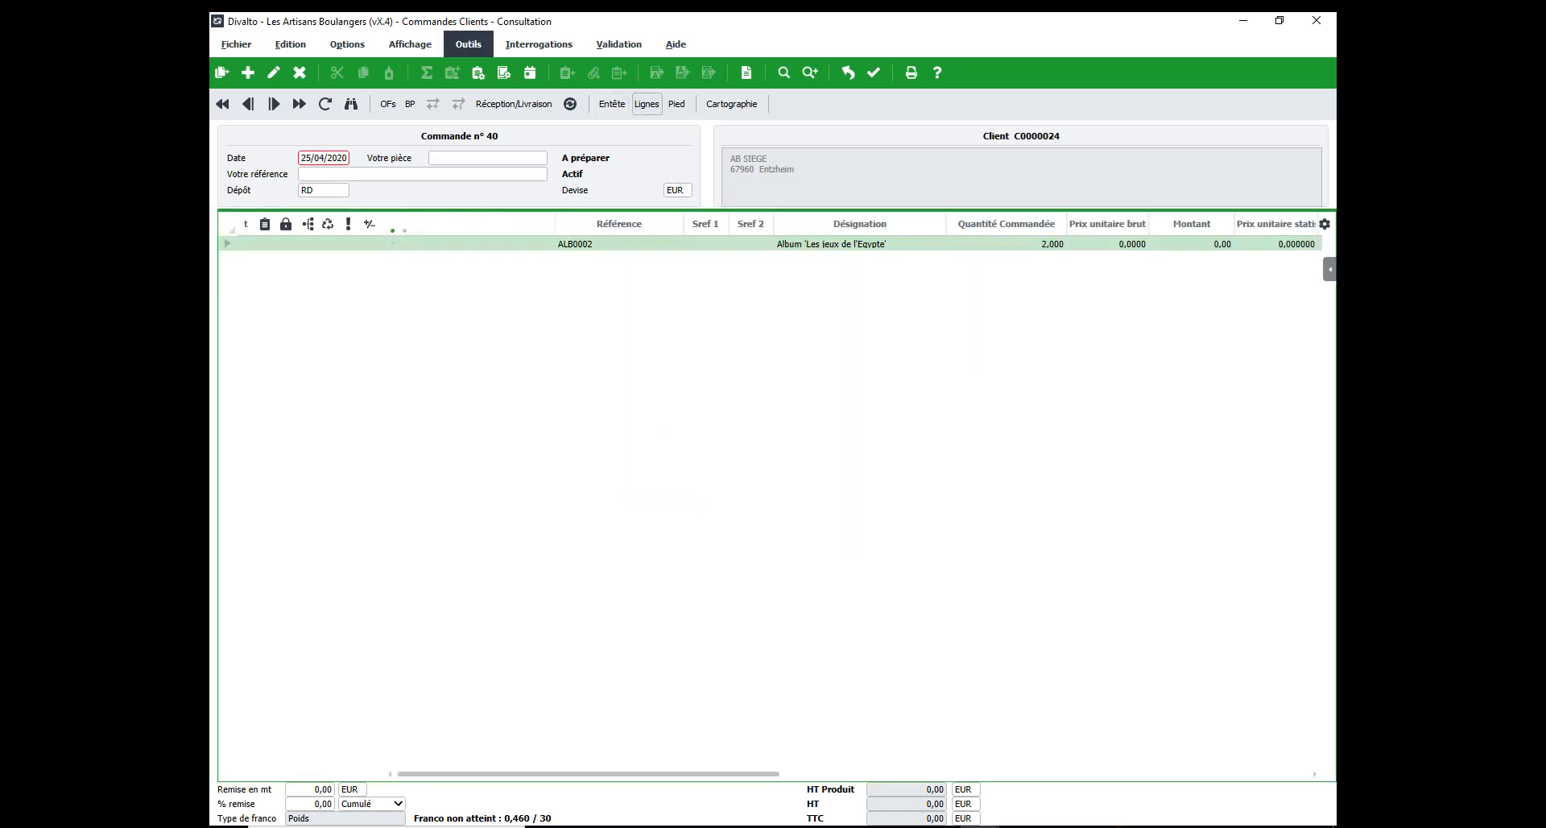
pyautogui.click(468, 44)
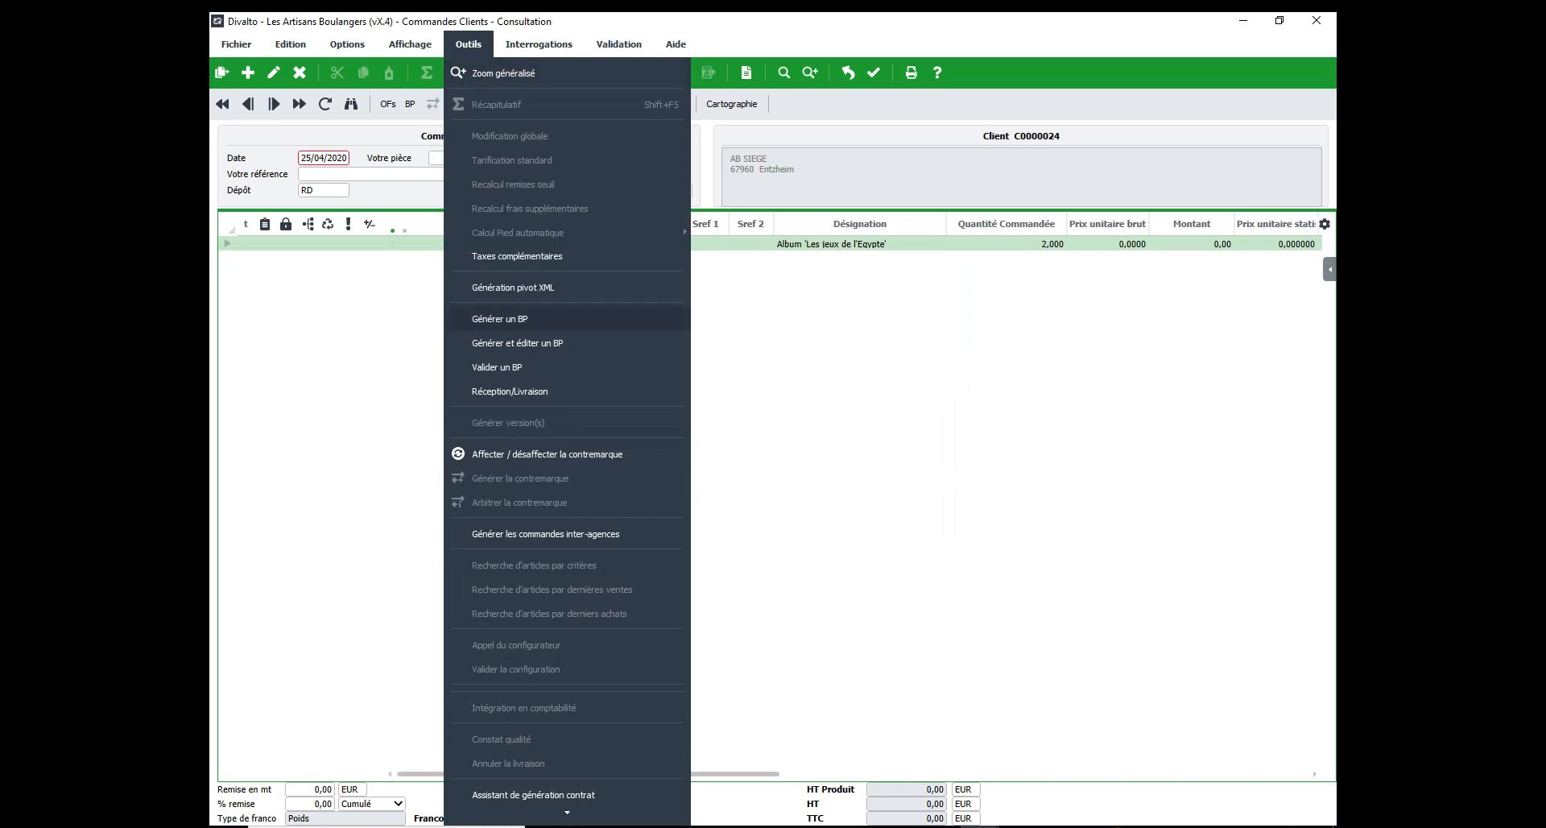
pyautogui.click(500, 318)
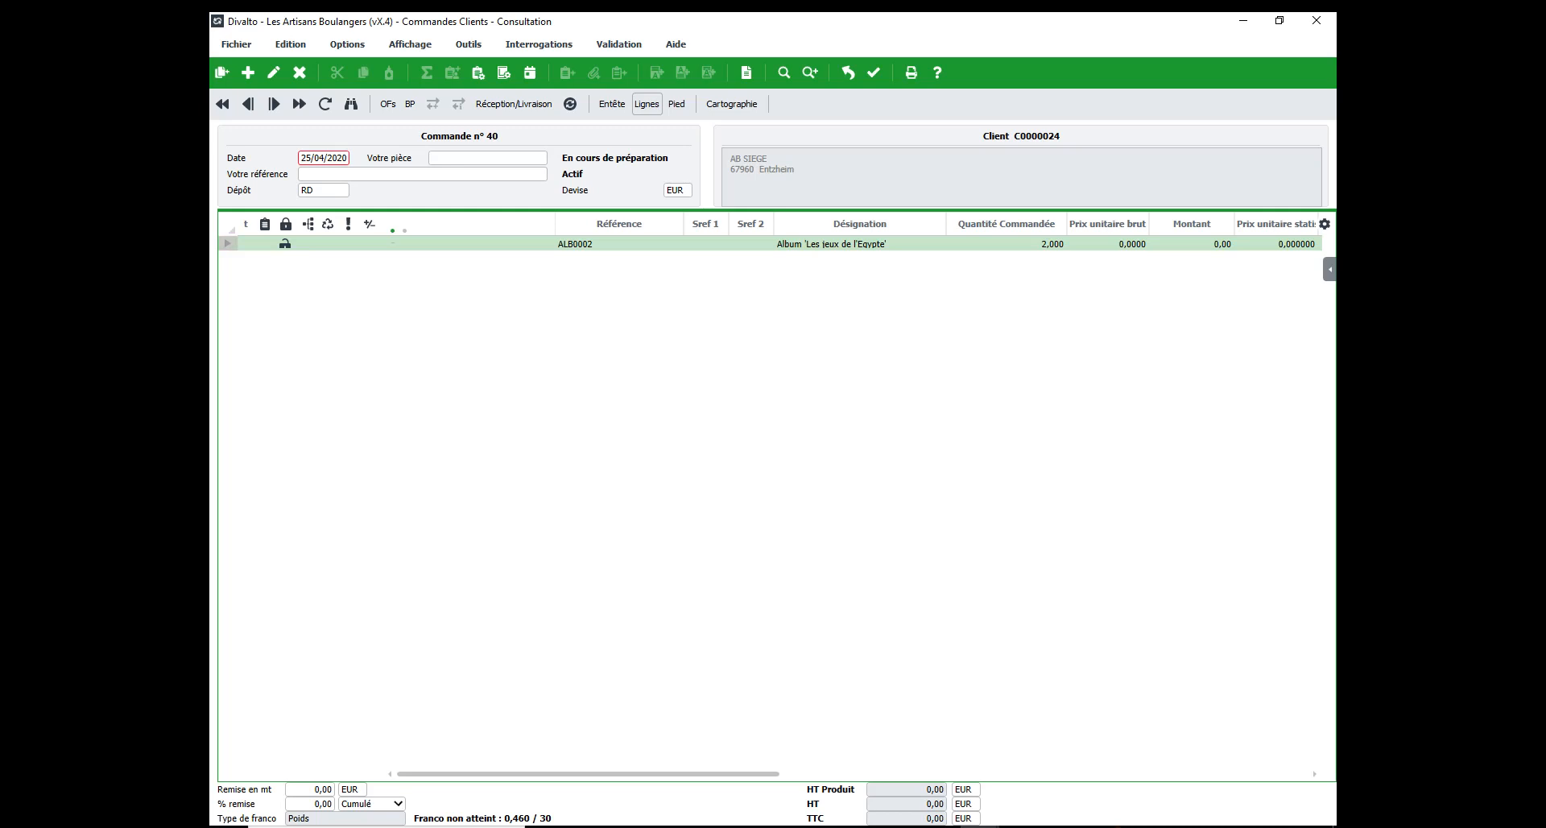
pyautogui.moveTo(284, 243)
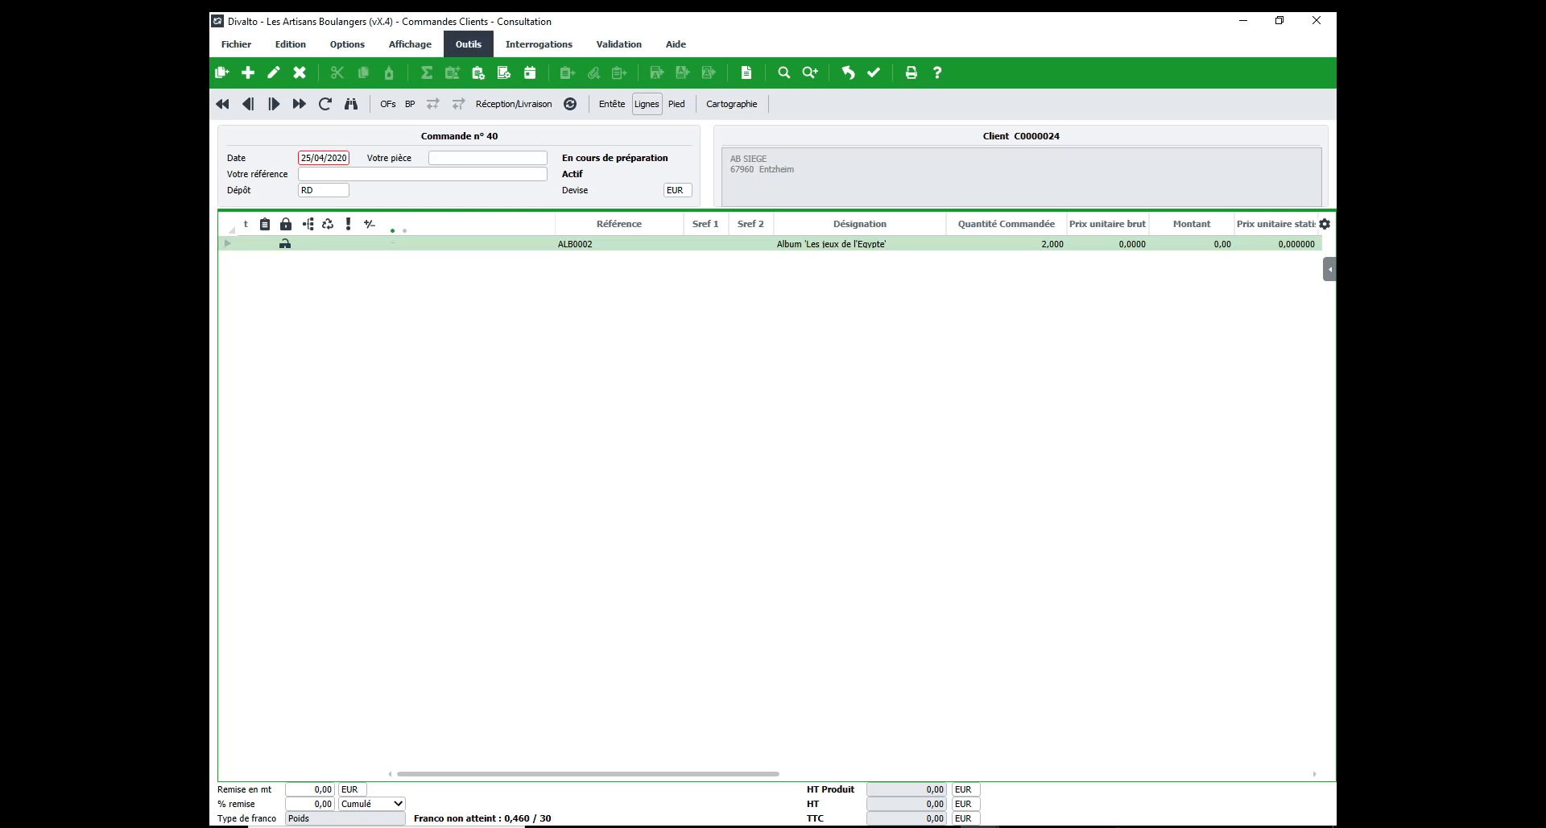
# Step: Validate the BP of depot RD's inter-agency order into a BL and close the customer order
pyautogui.click(468, 44)
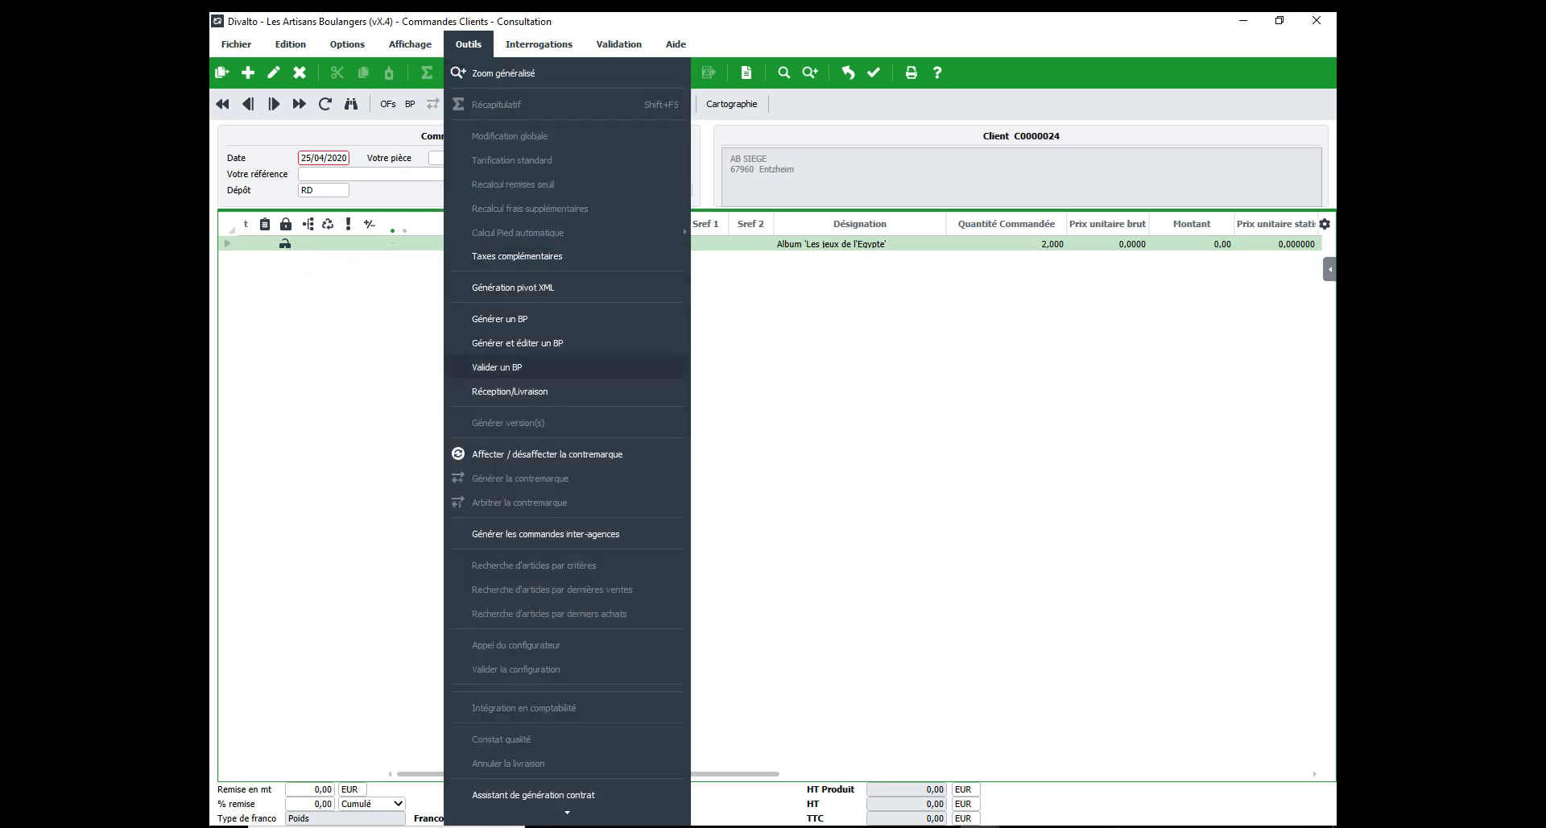
pyautogui.click(497, 367)
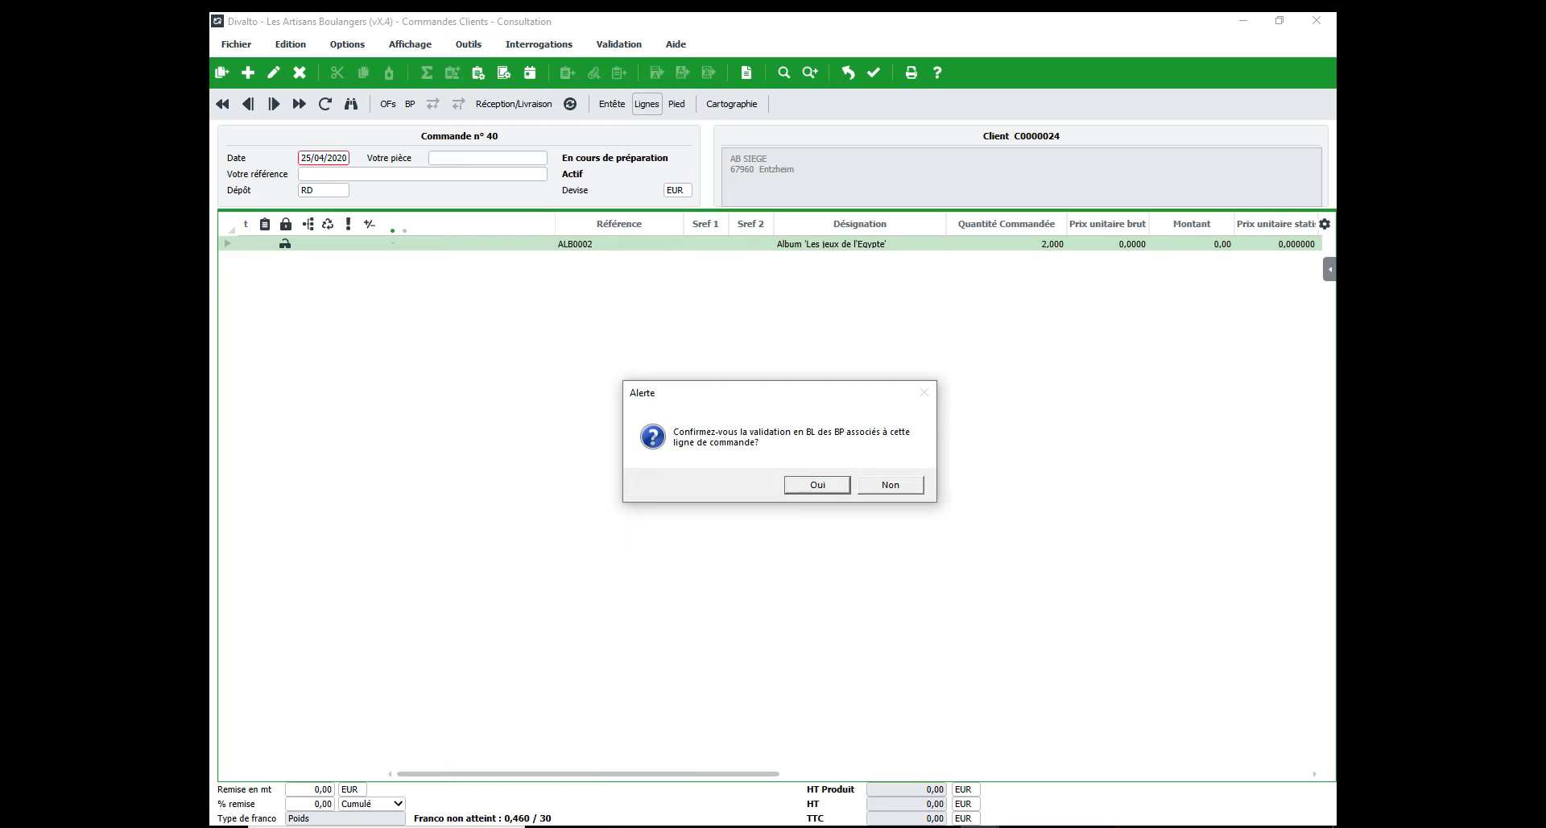
pyautogui.press('Return')
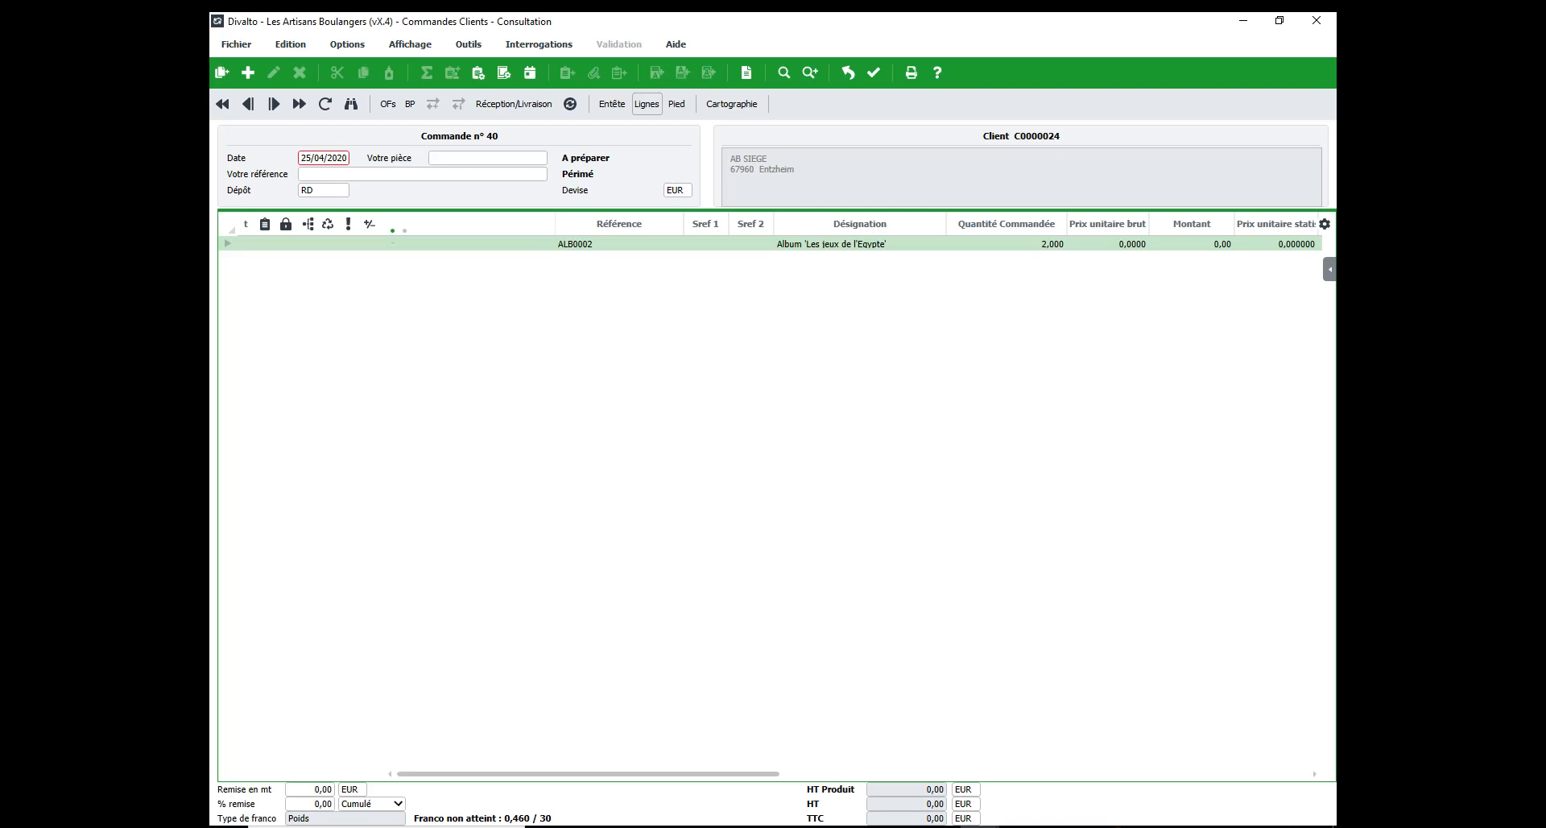
pyautogui.click(1316, 20)
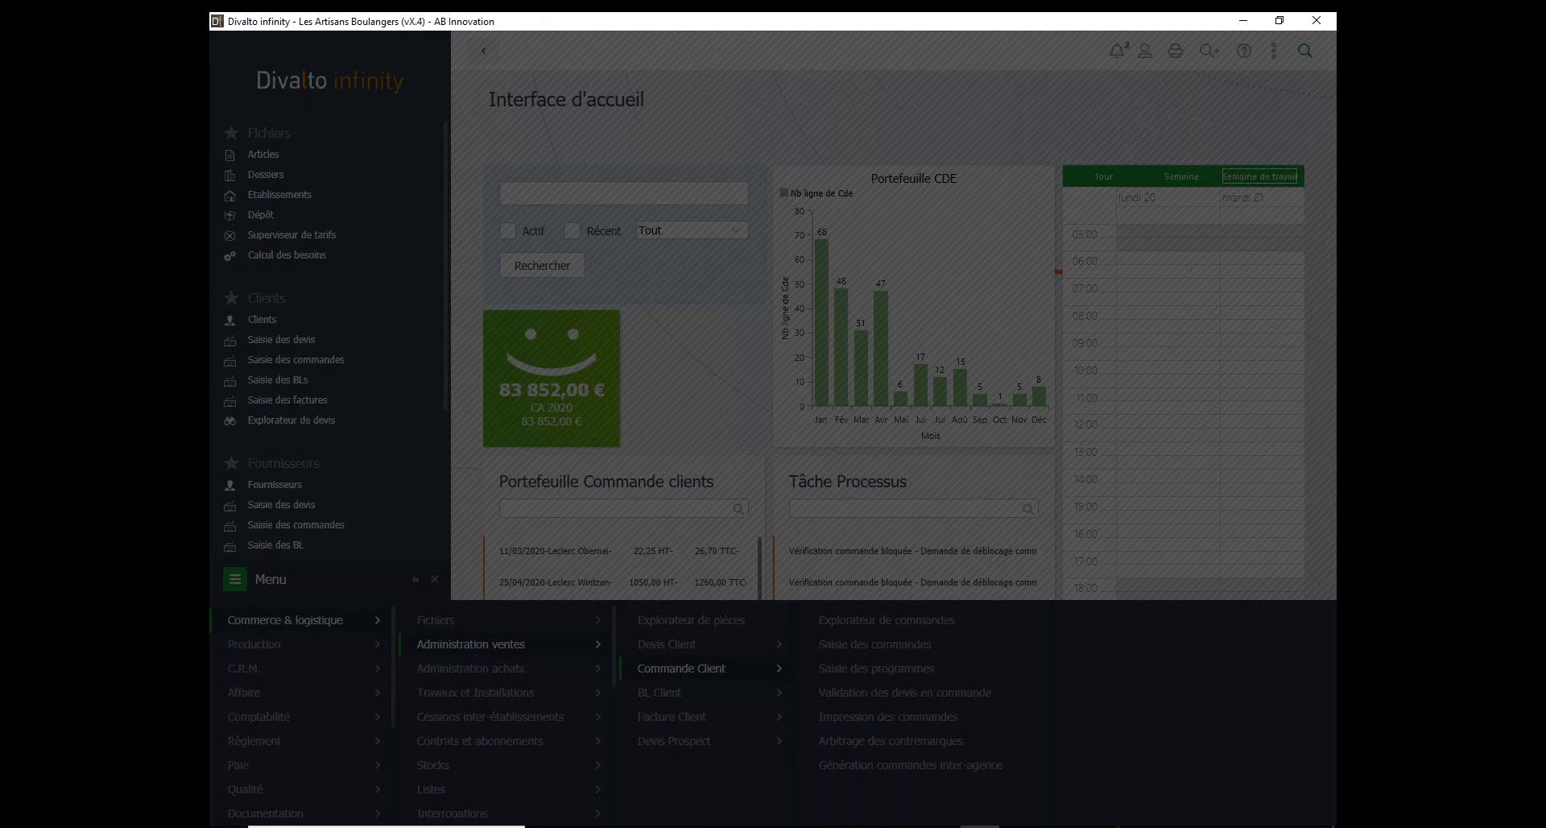
# Step: Switch the user's working depot to ABL and establishment to 3, and validate the user parameters
pyautogui.press('Tab')
pyautogui.write('ABL')
pyautogui.press('Tab')
pyautogui.write('3')
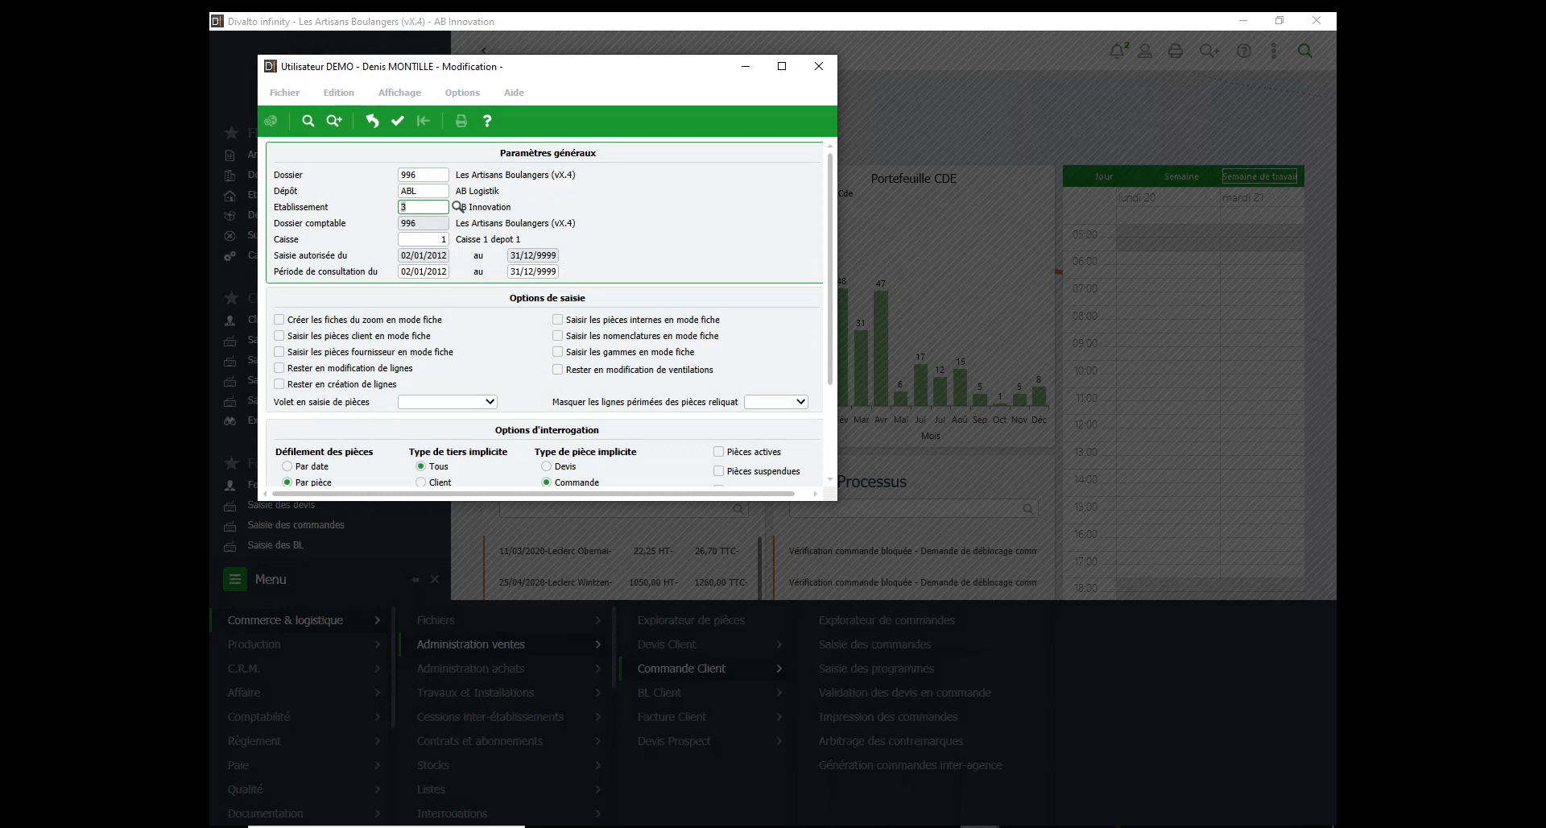
pyautogui.press('Return')
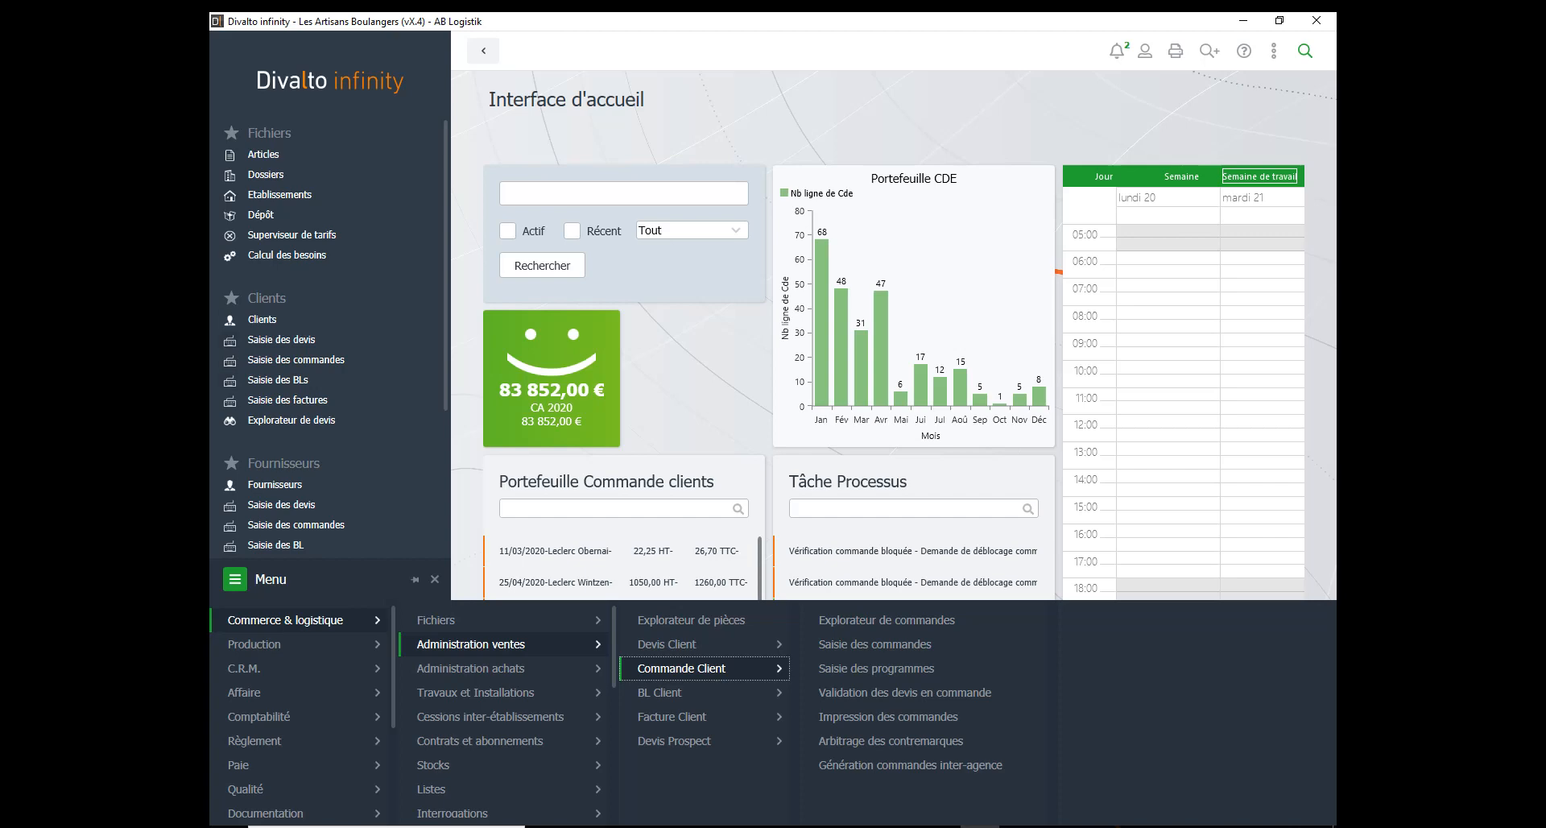
# Step: Open the most recent customer order of depot ABL and generate a BP for it
pyautogui.click(875, 644)
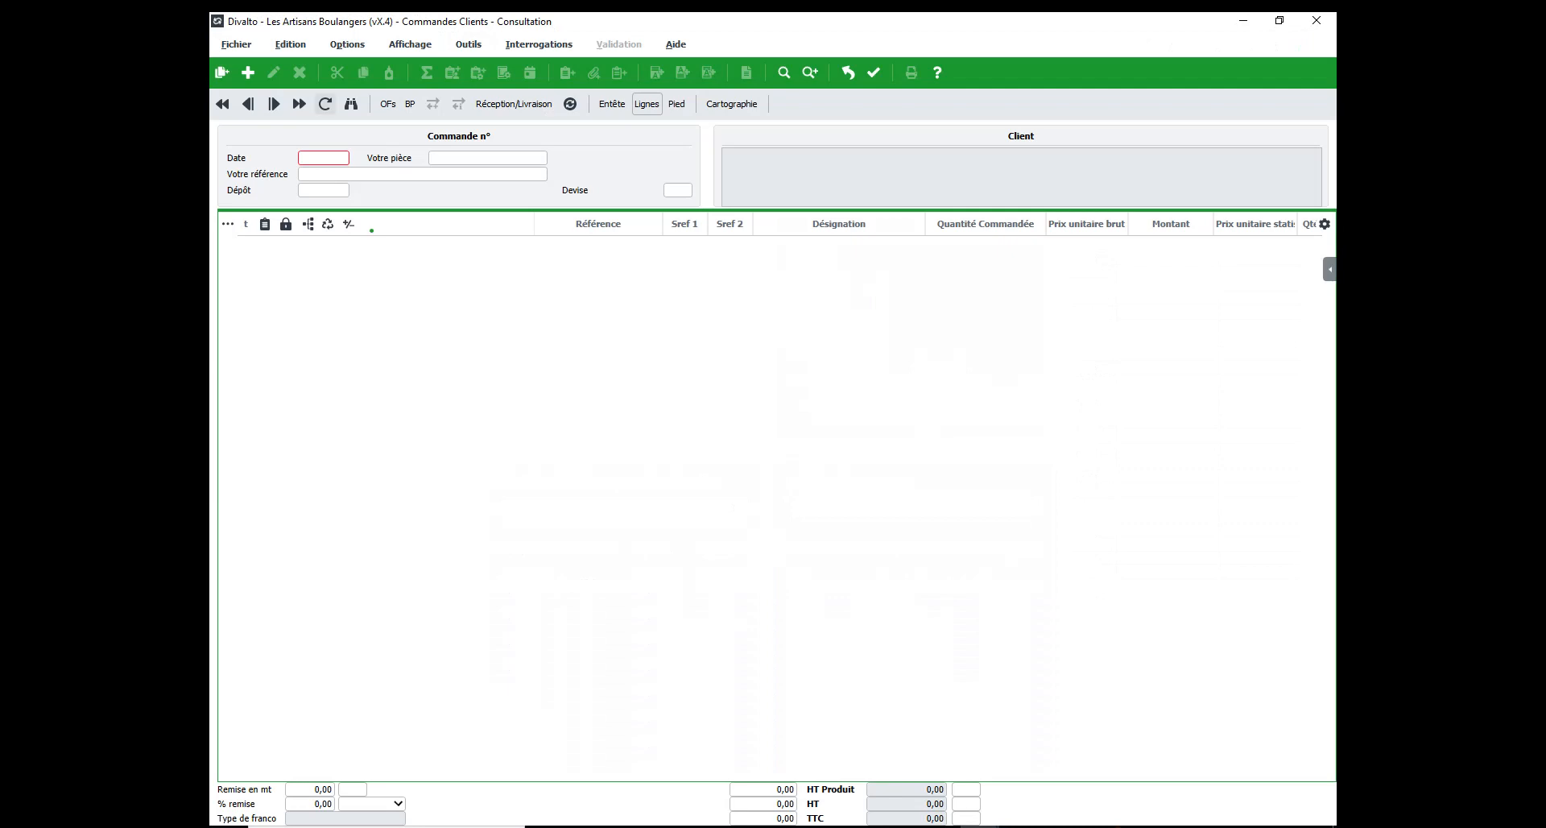
pyautogui.click(299, 104)
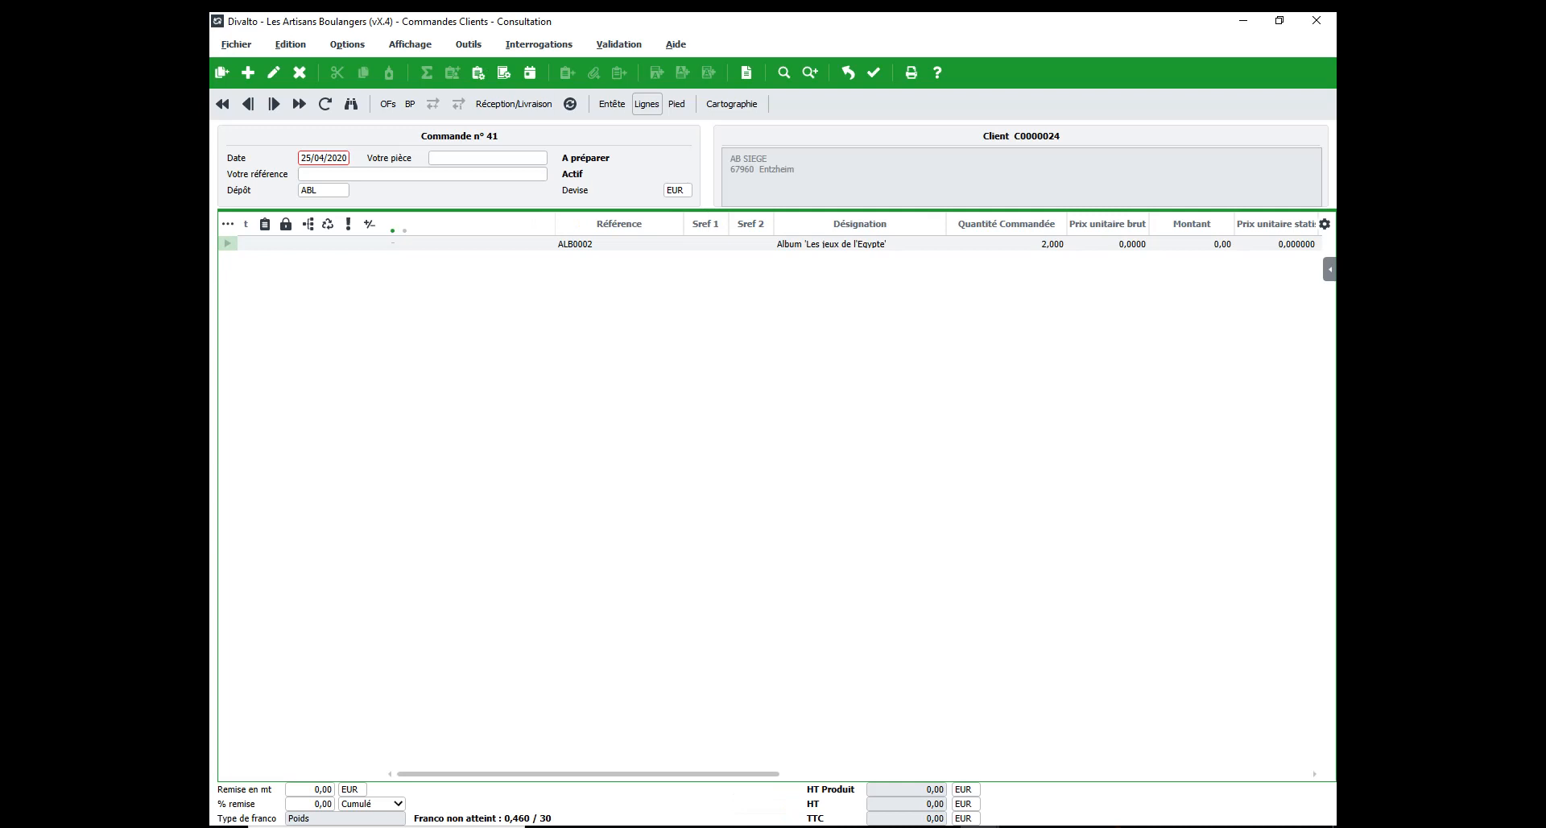
pyautogui.click(468, 44)
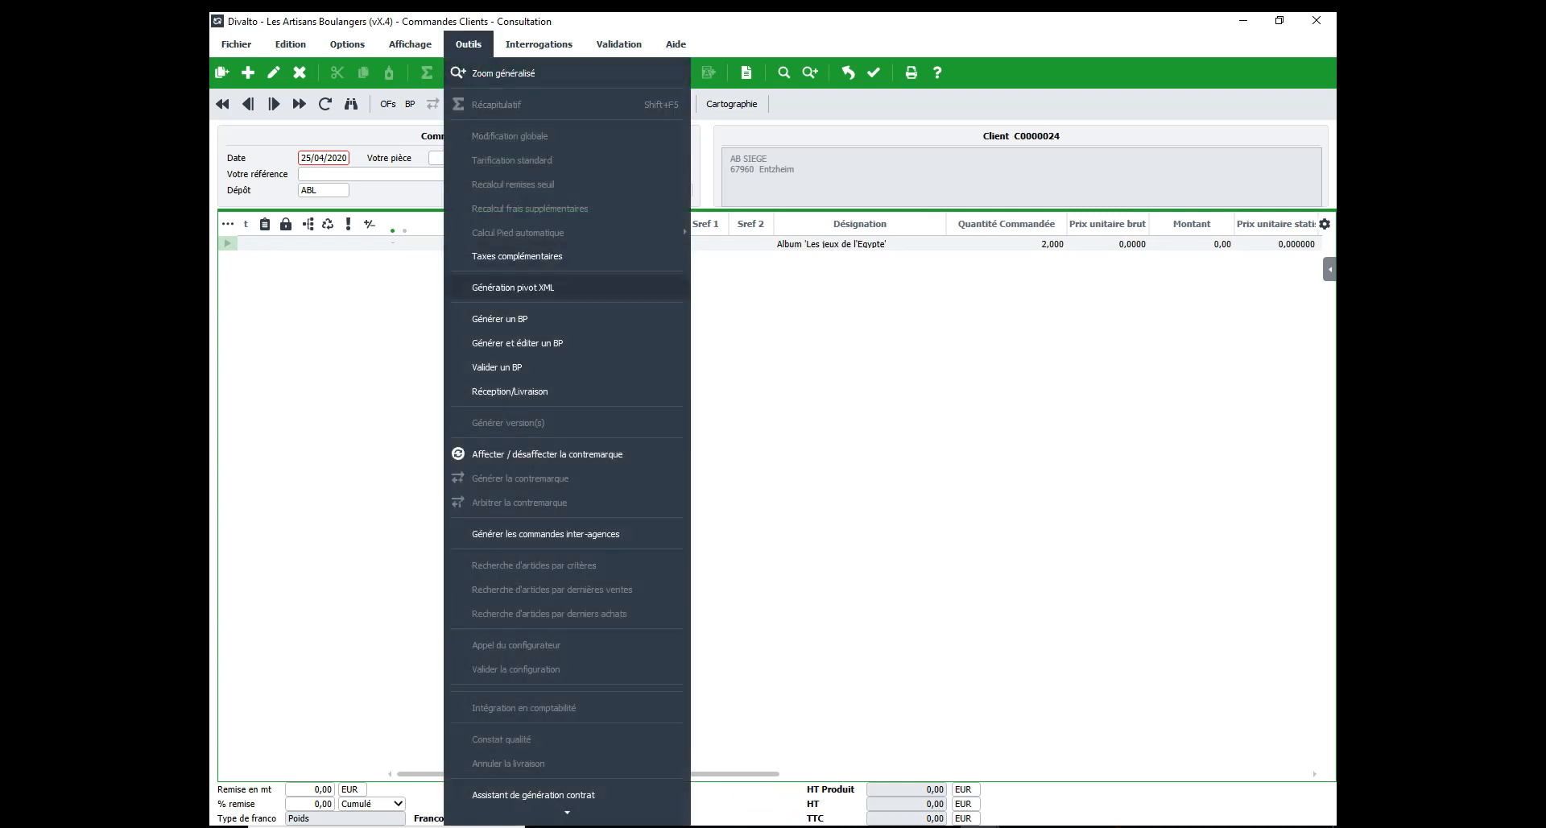
pyautogui.click(499, 319)
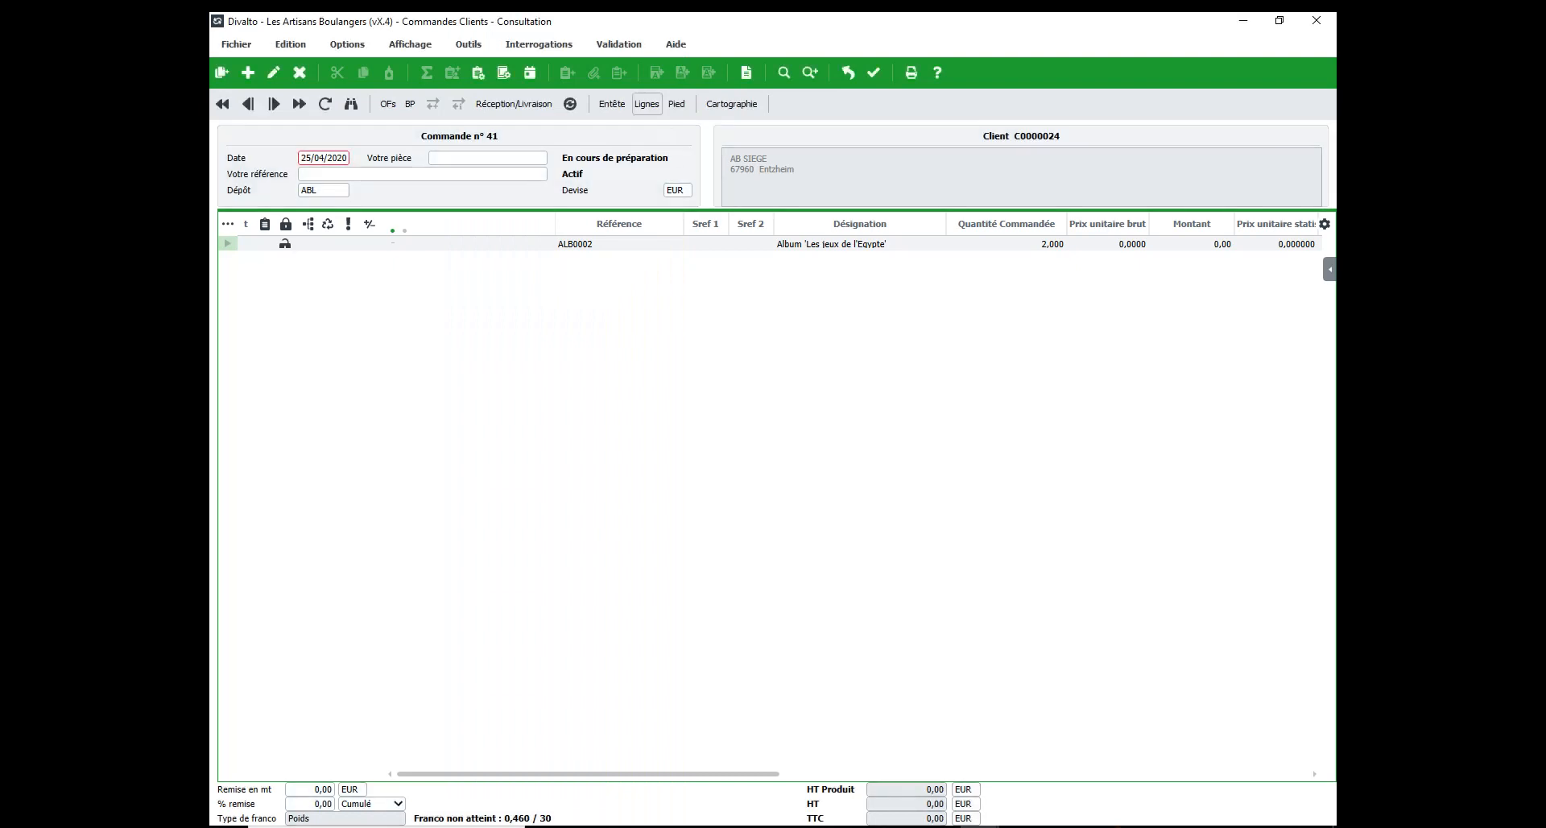
# Step: Validate the BP of depot ABL's inter-agency order into a BL and close the customer order
pyautogui.click(467, 44)
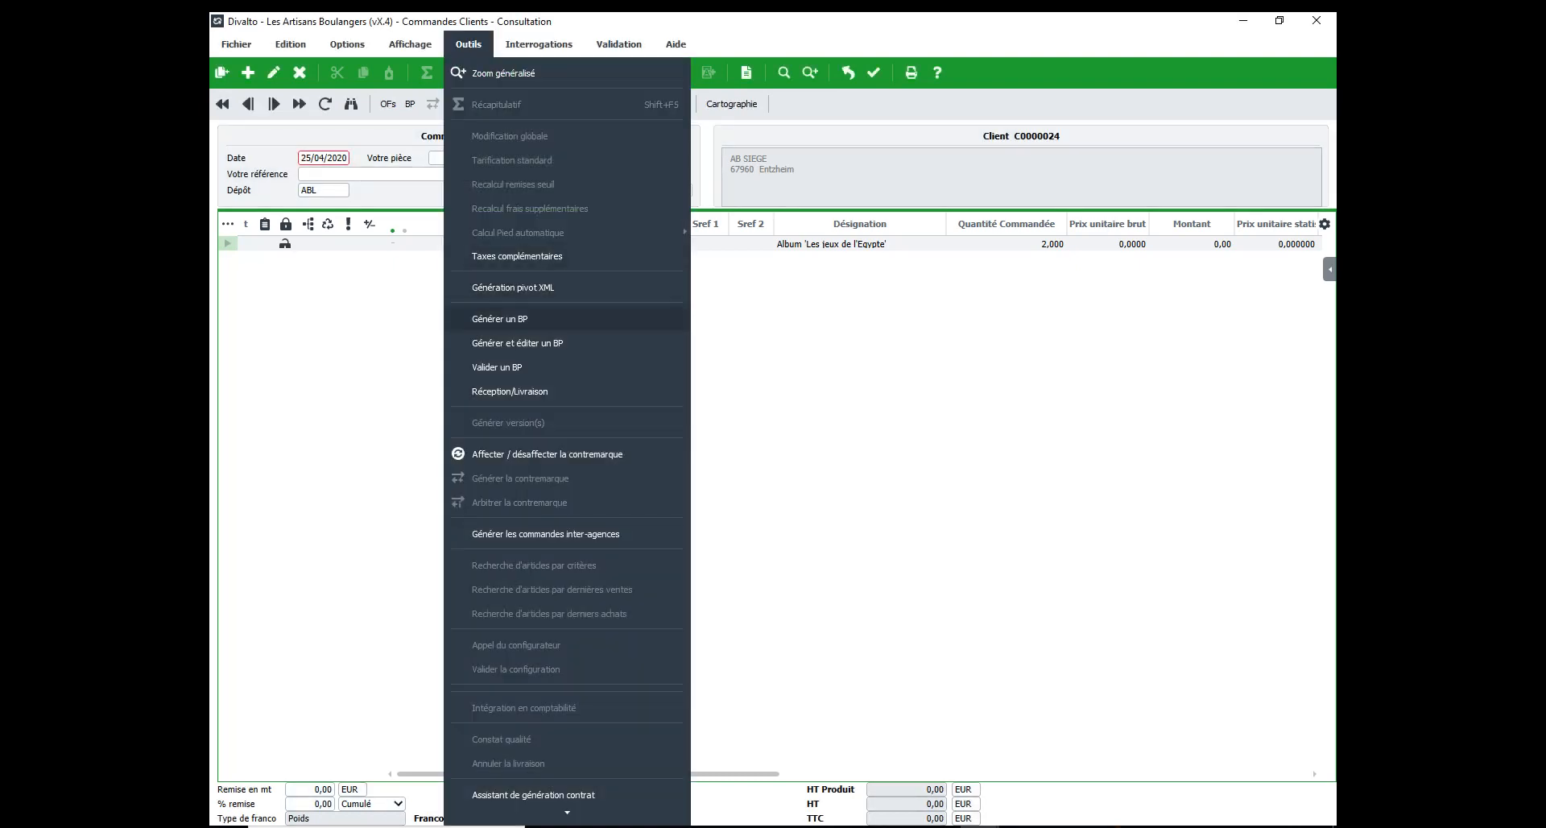
pyautogui.press('Down')
pyautogui.press('Return')
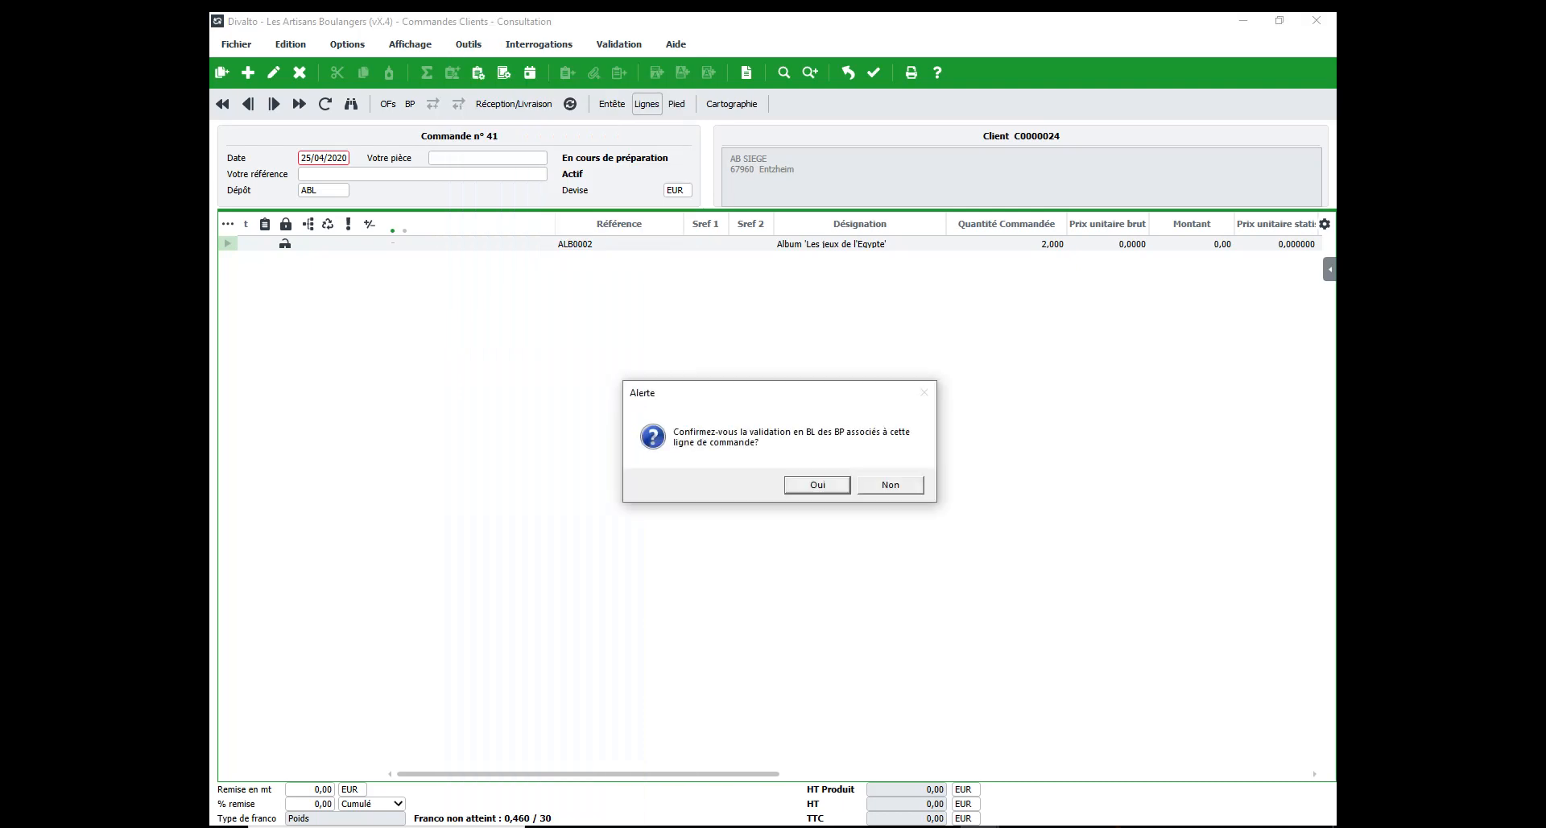
pyautogui.press('Return')
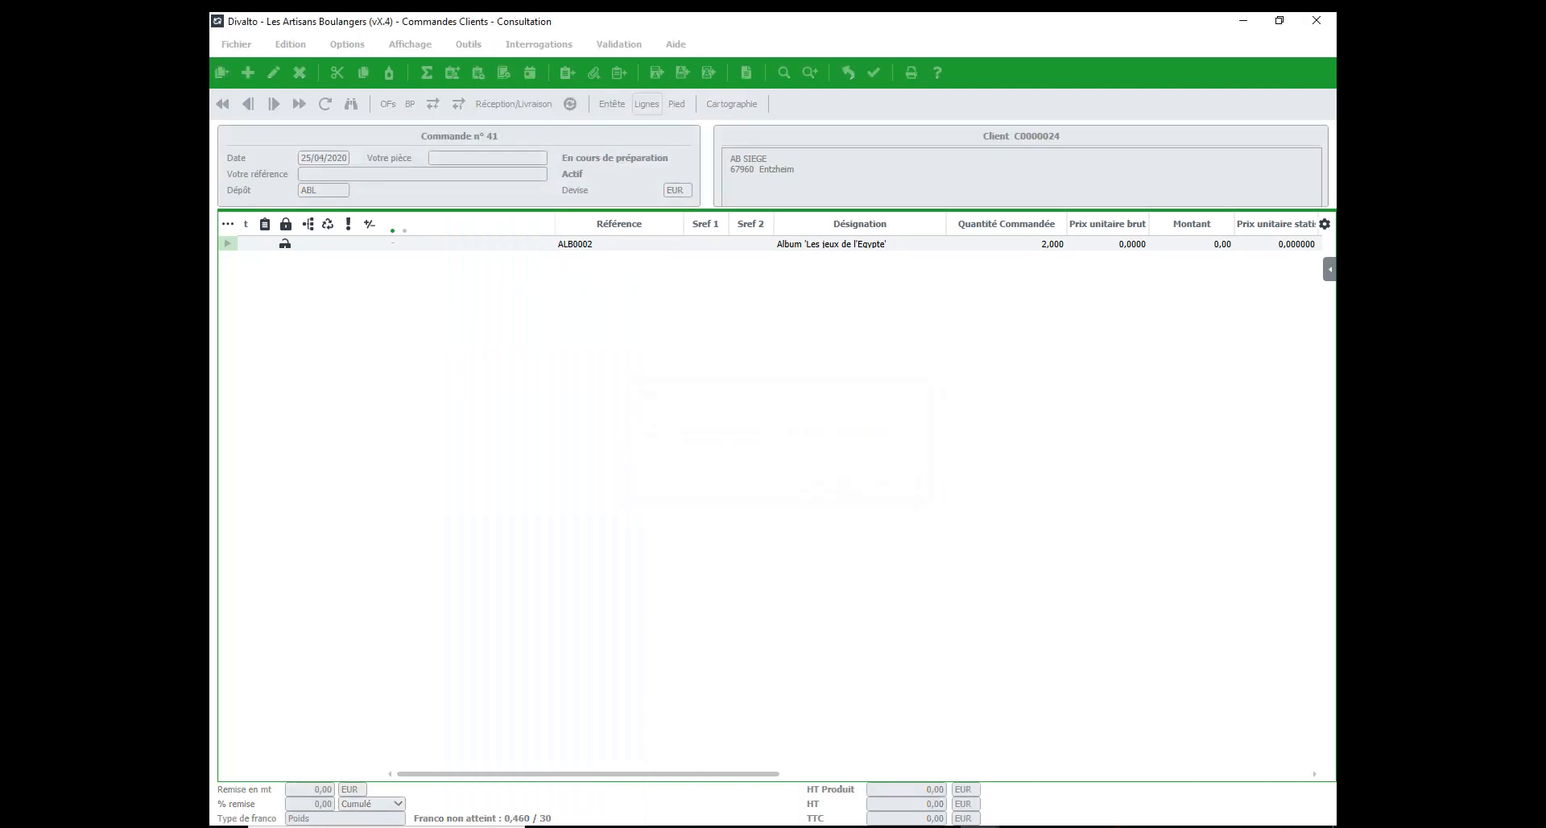
pyautogui.press('Return')
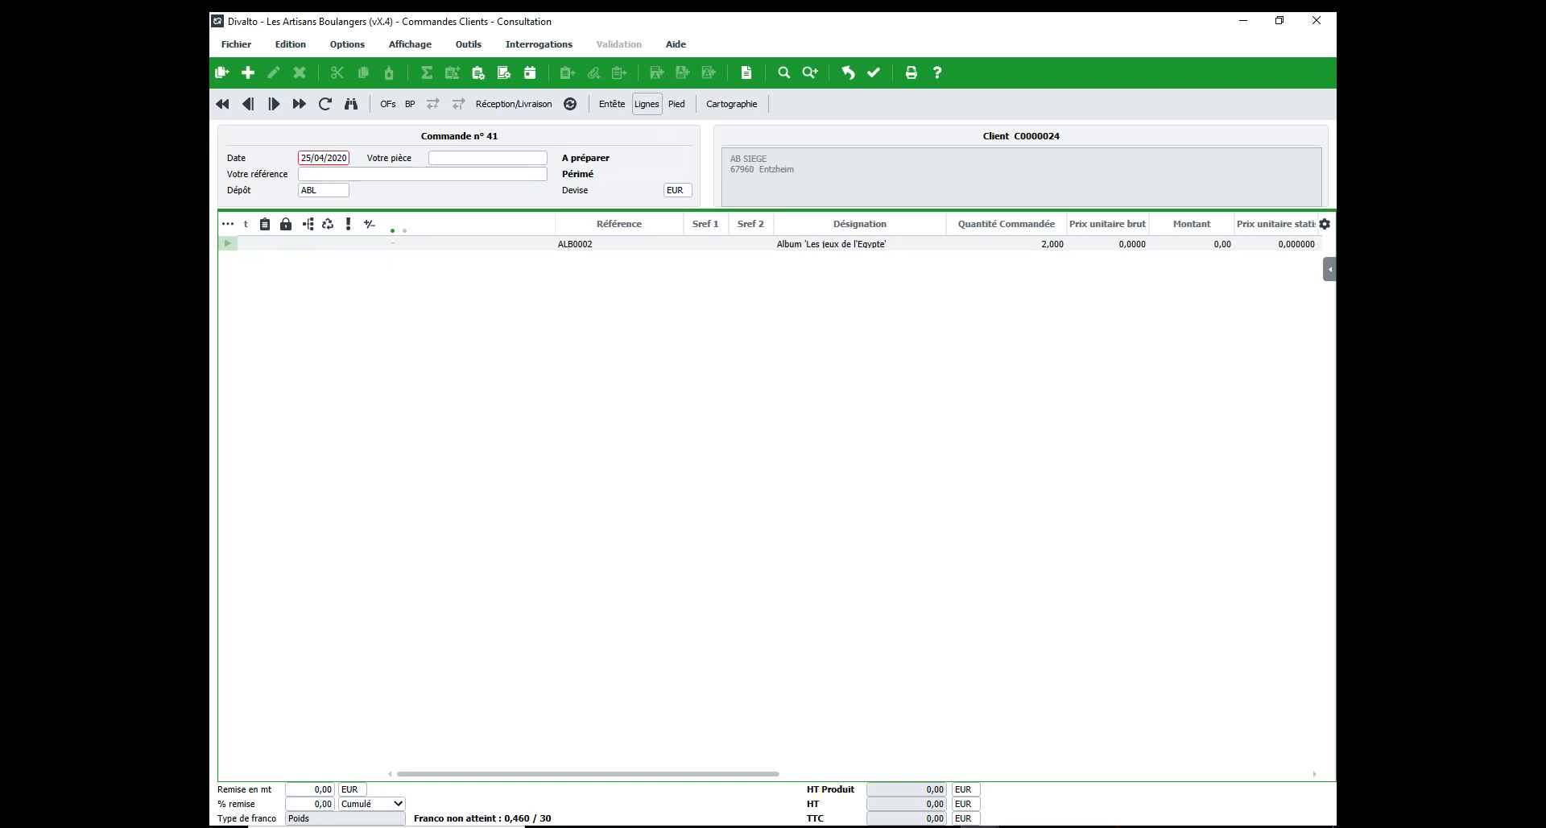
pyautogui.click(1317, 21)
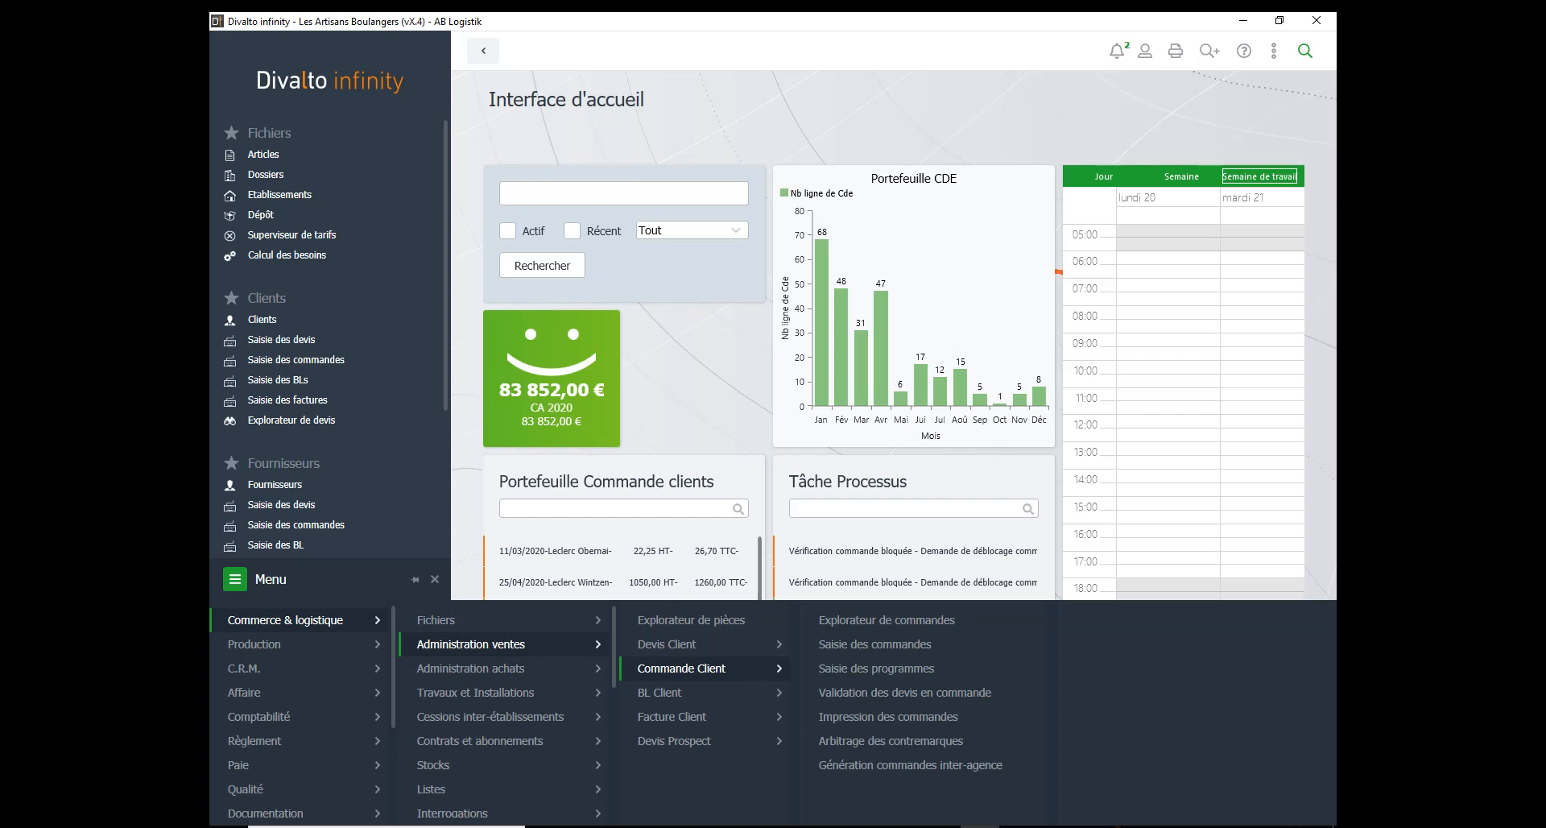
# Step: Switch the user's working depot to AB and establishment to 1, and validate the user parameters
pyautogui.press('F11')
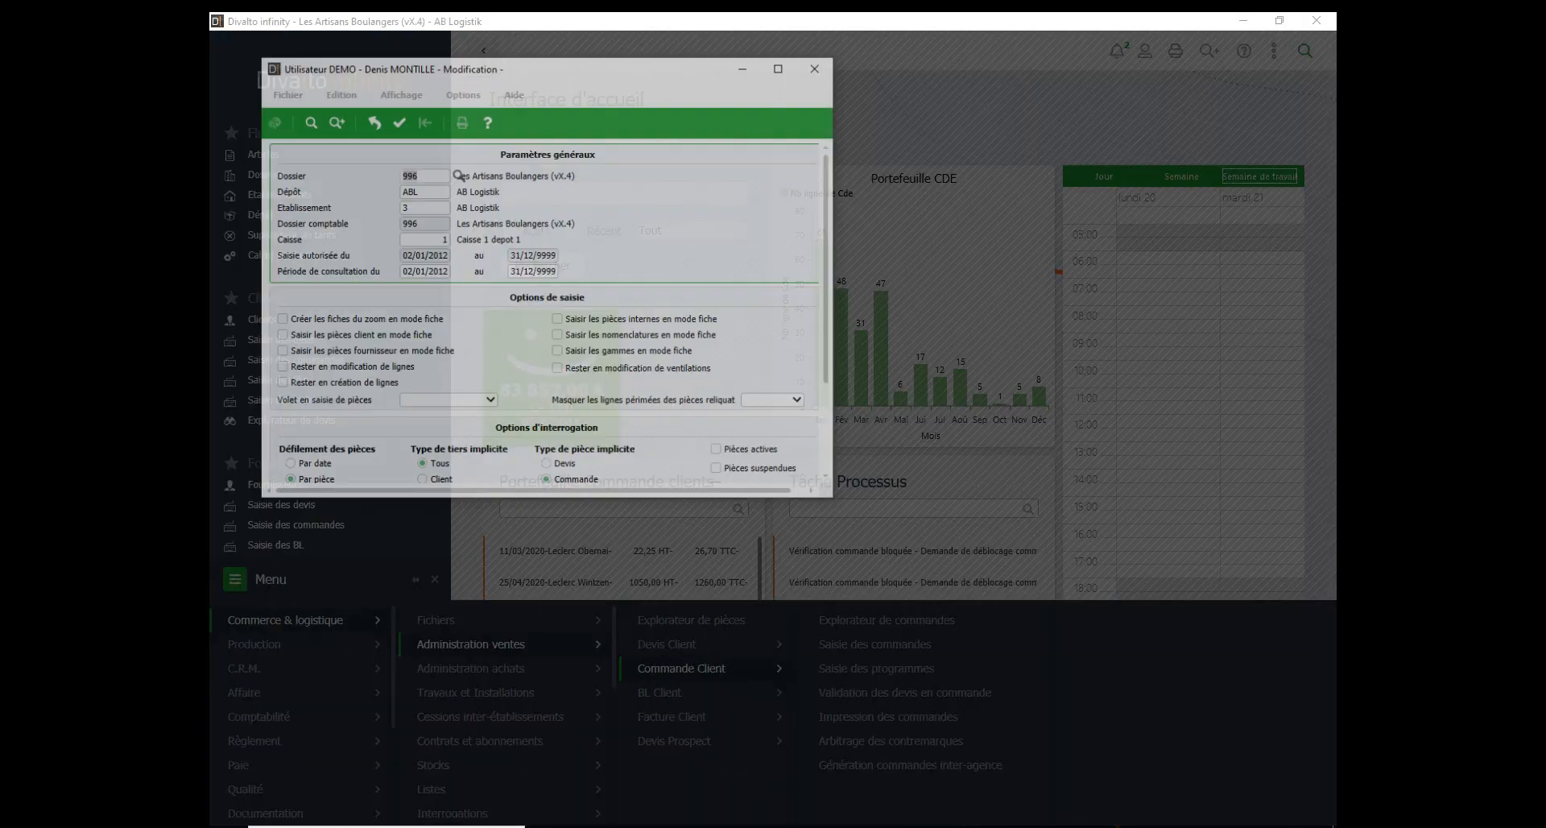
pyautogui.press('Tab')
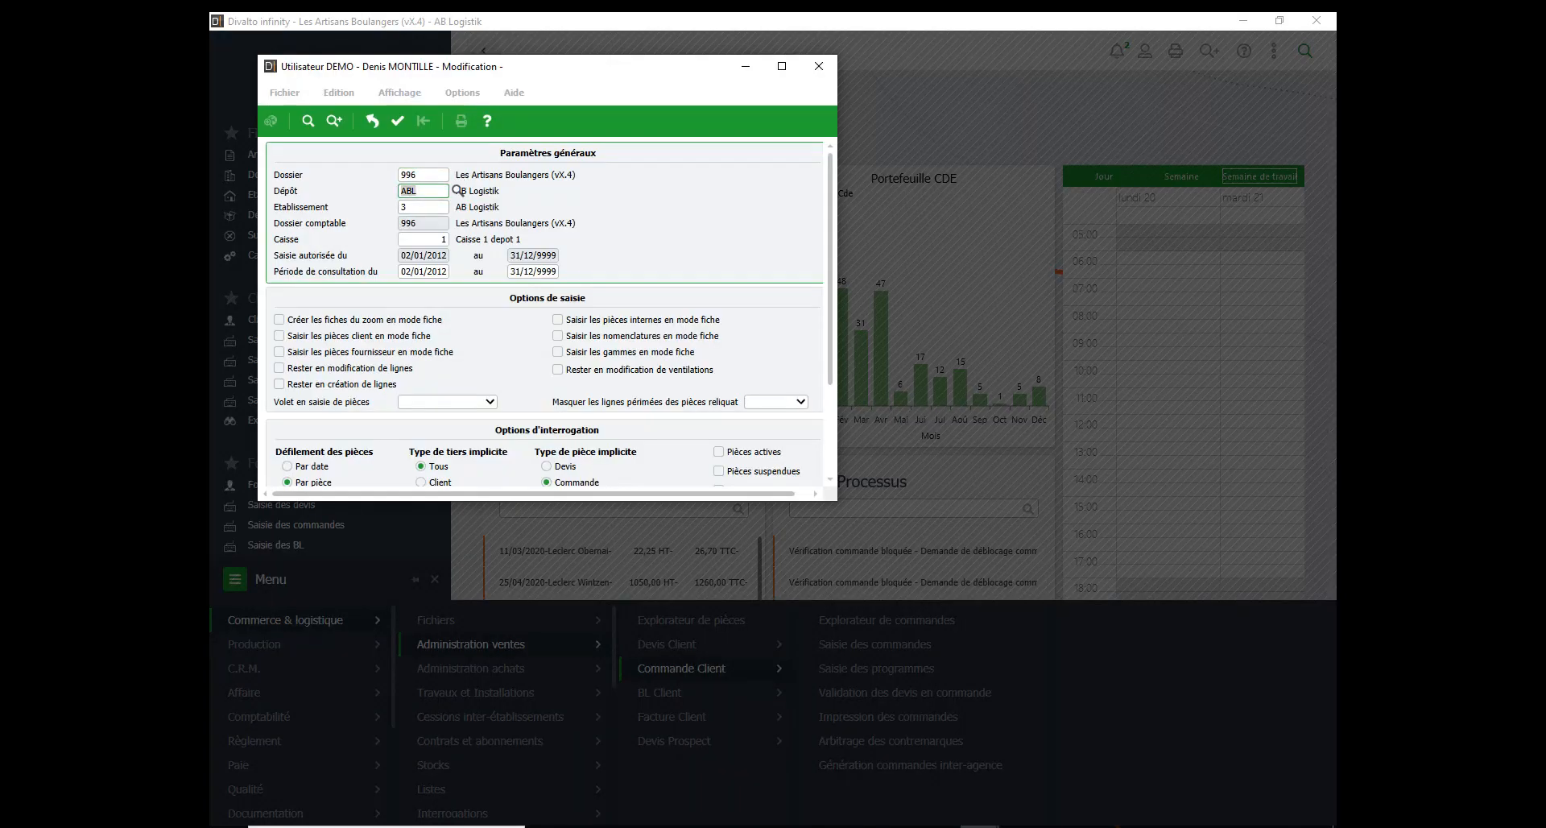
pyautogui.write('AB')
pyautogui.press('Tab')
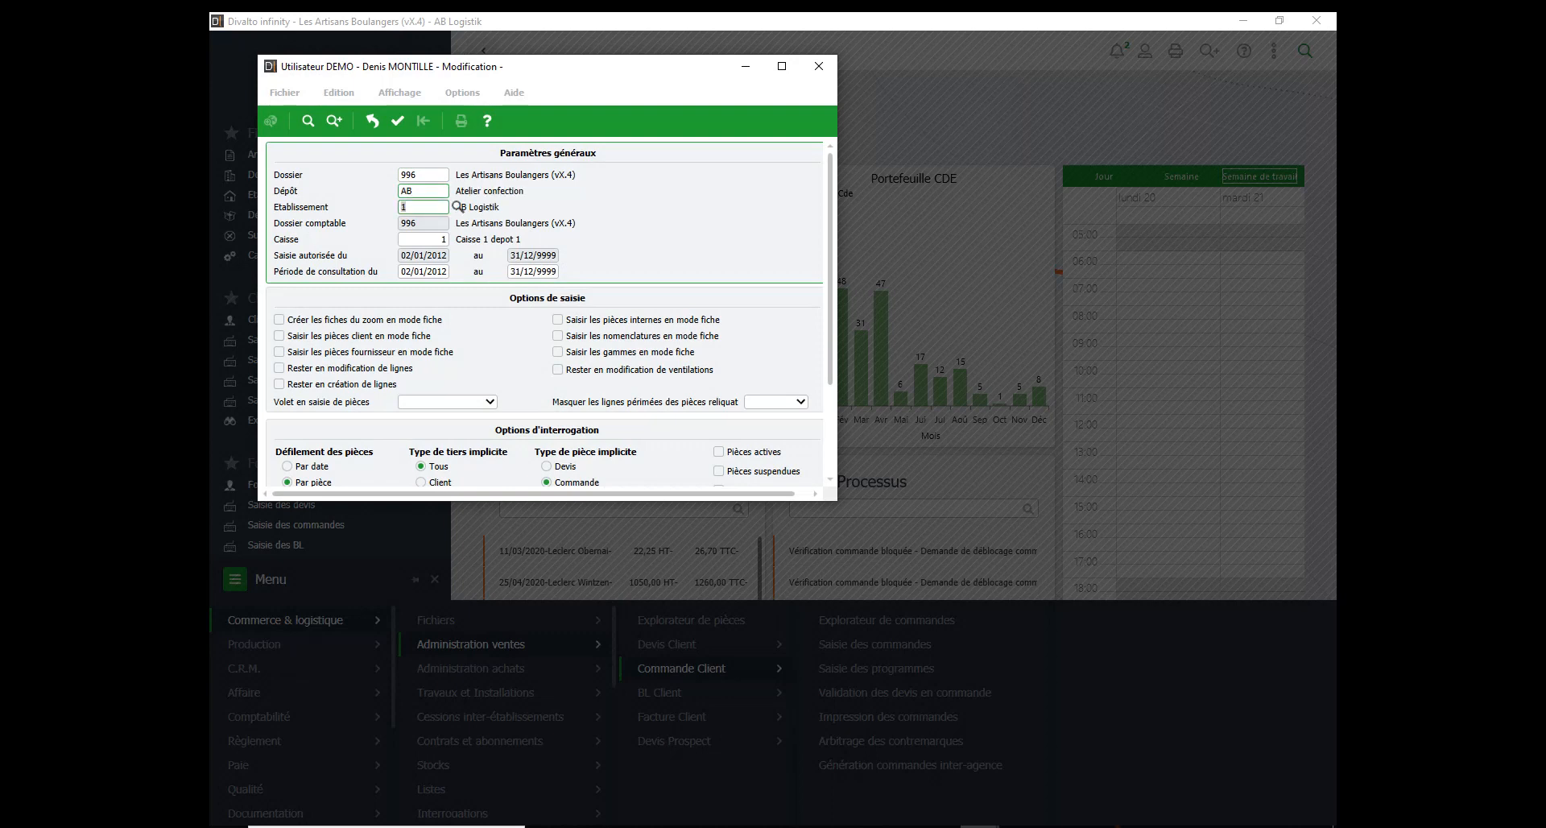
pyautogui.press('Return')
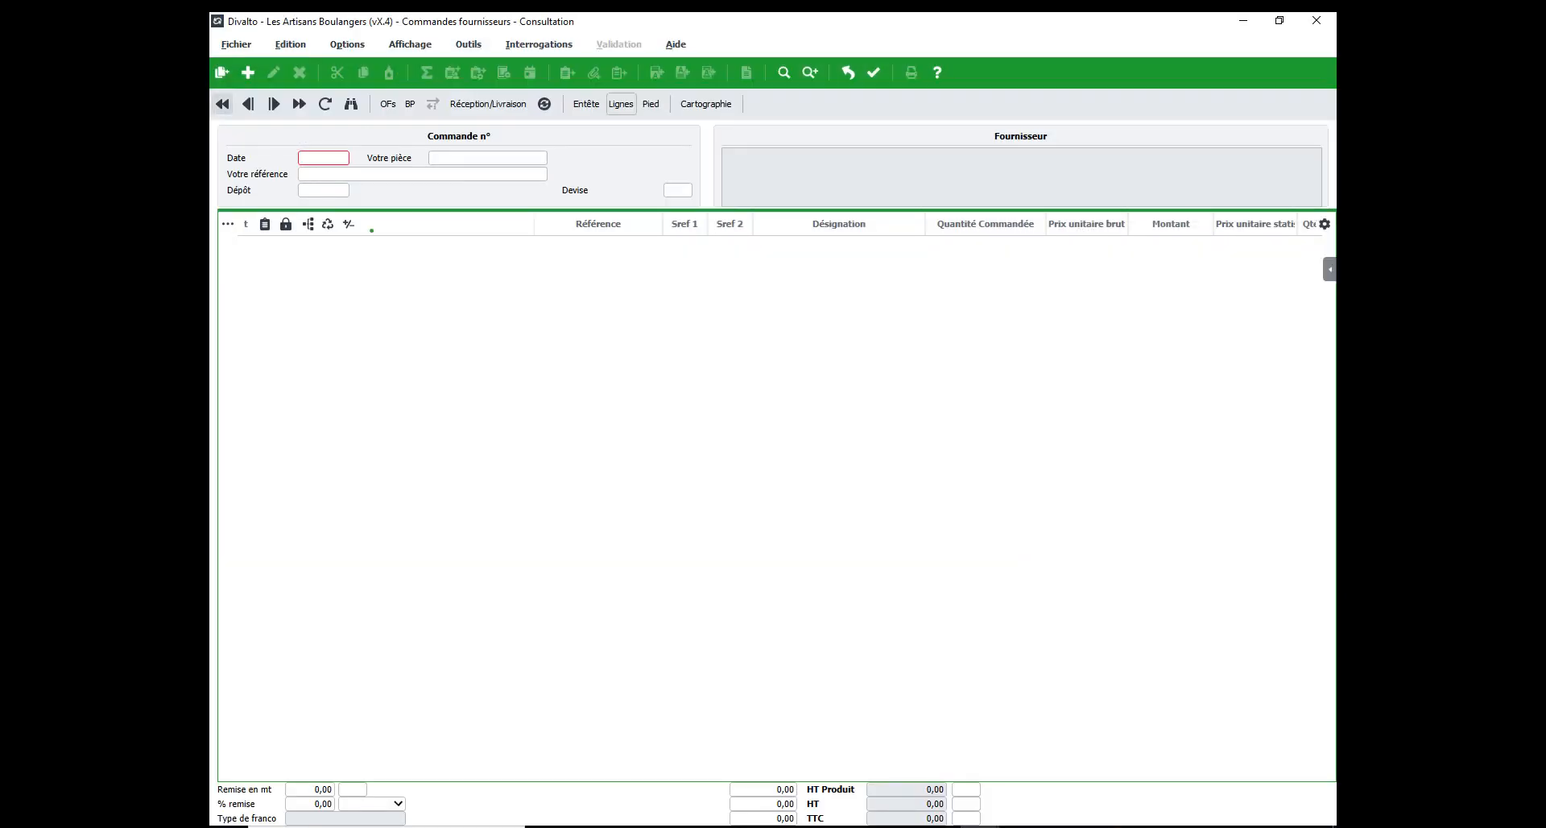
# Step: Browse depot AB's supplier orders to bring up the one placed with RD Recherche et développement
pyautogui.click(222, 104)
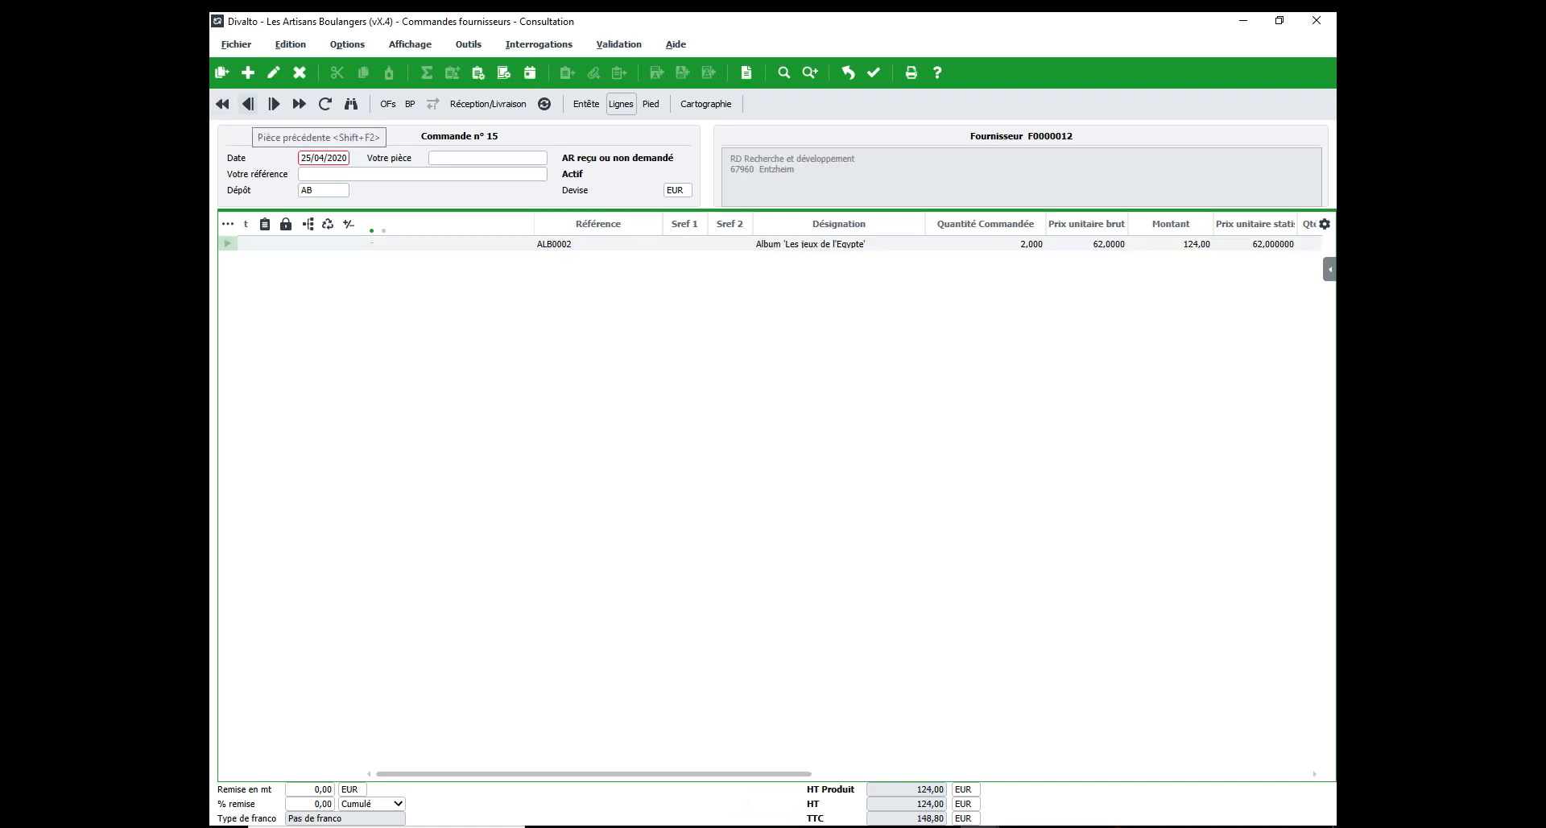
pyautogui.click(274, 104)
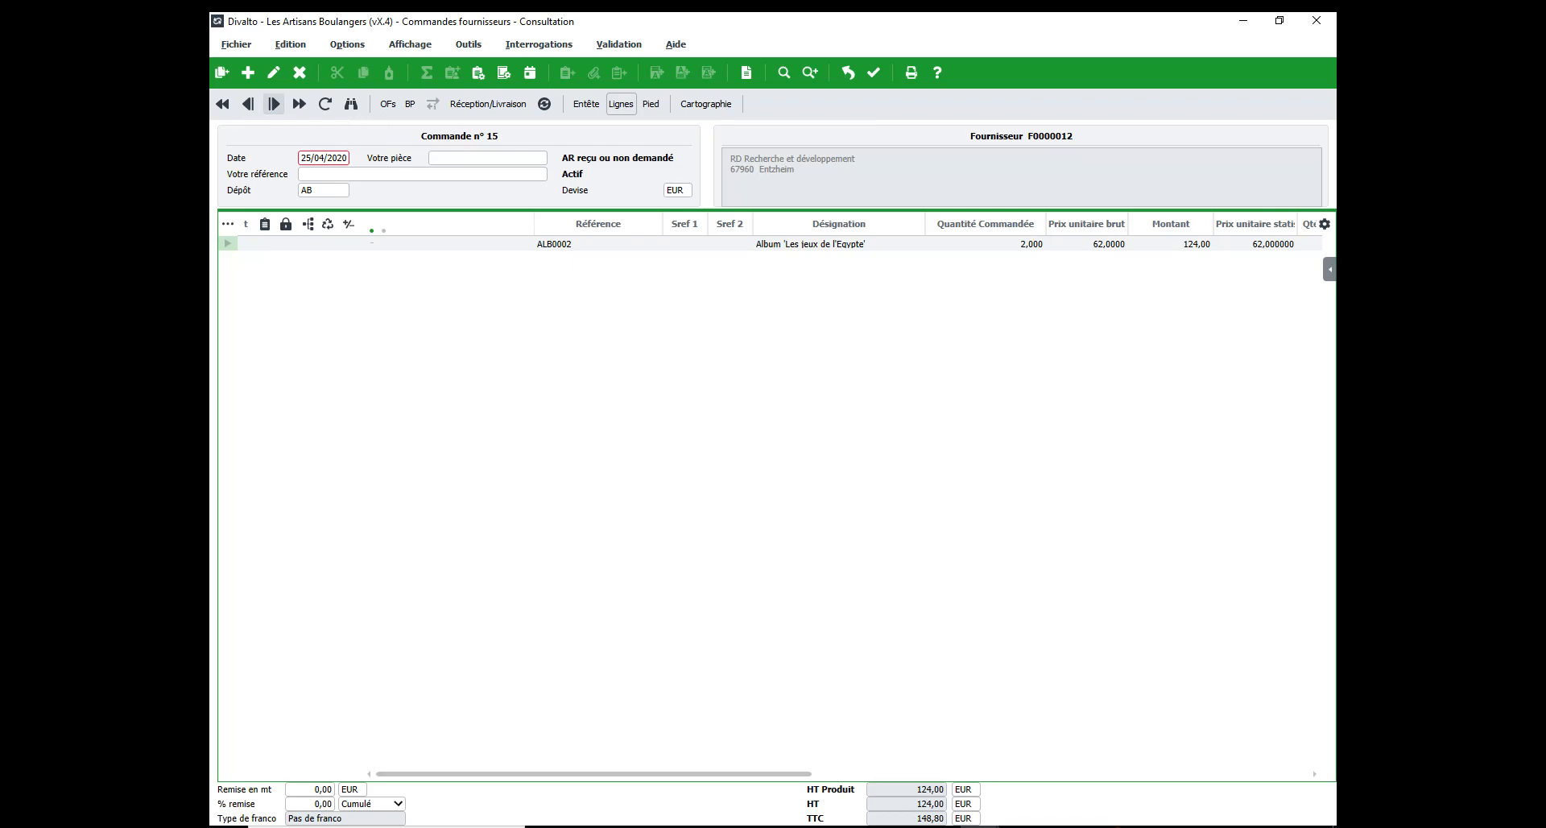
pyautogui.click(248, 104)
pyautogui.click(248, 104)
pyautogui.click(273, 104)
pyautogui.click(248, 104)
# Step: Validate the supplier order placed with RD Recherche et développement into a BL and confirm the update
pyautogui.click(469, 44)
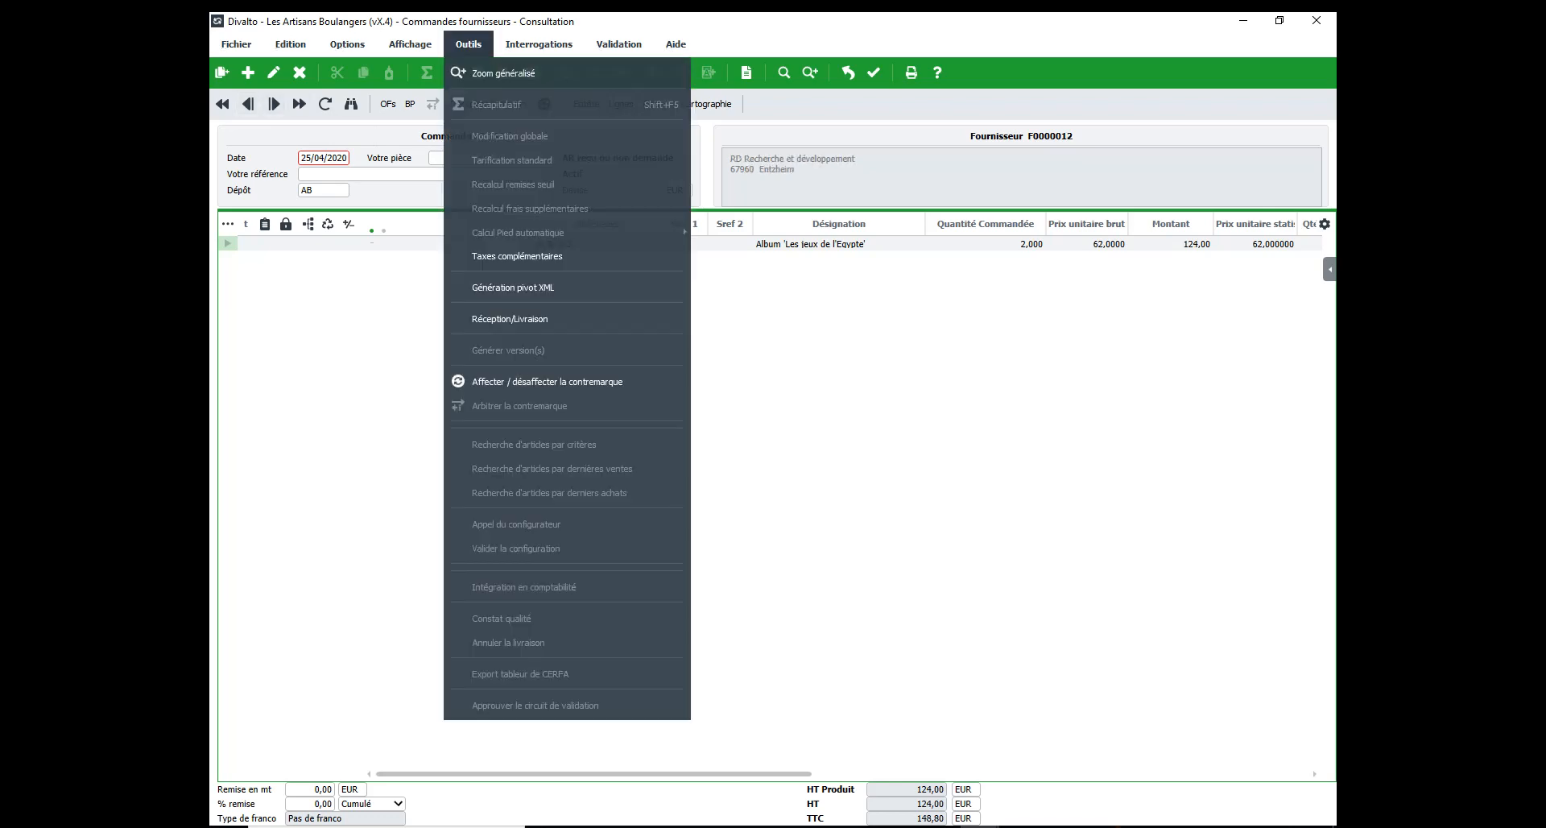
pyautogui.moveTo(620, 45)
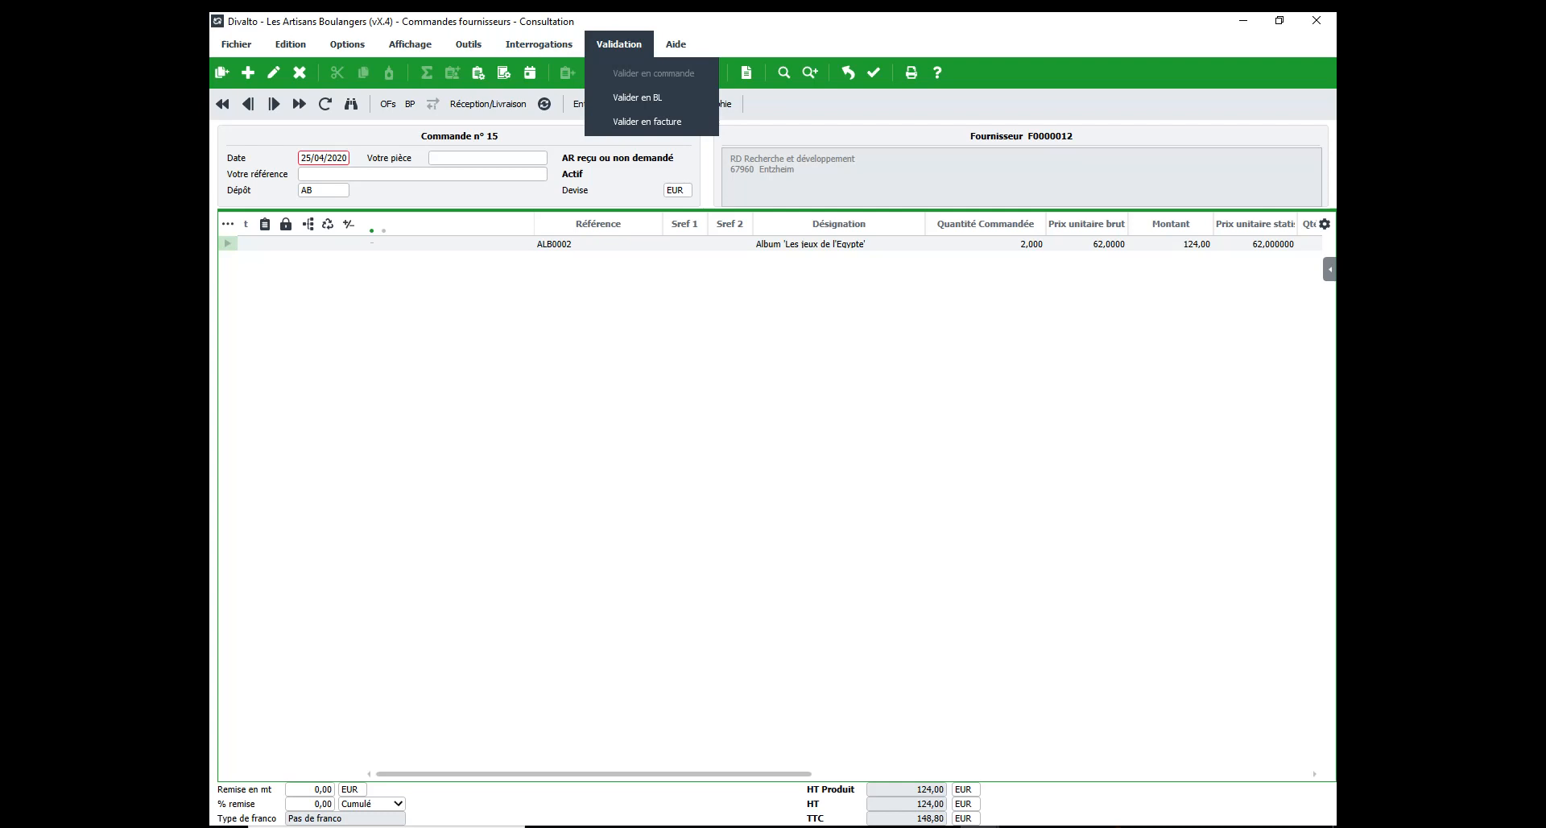
pyautogui.click(638, 97)
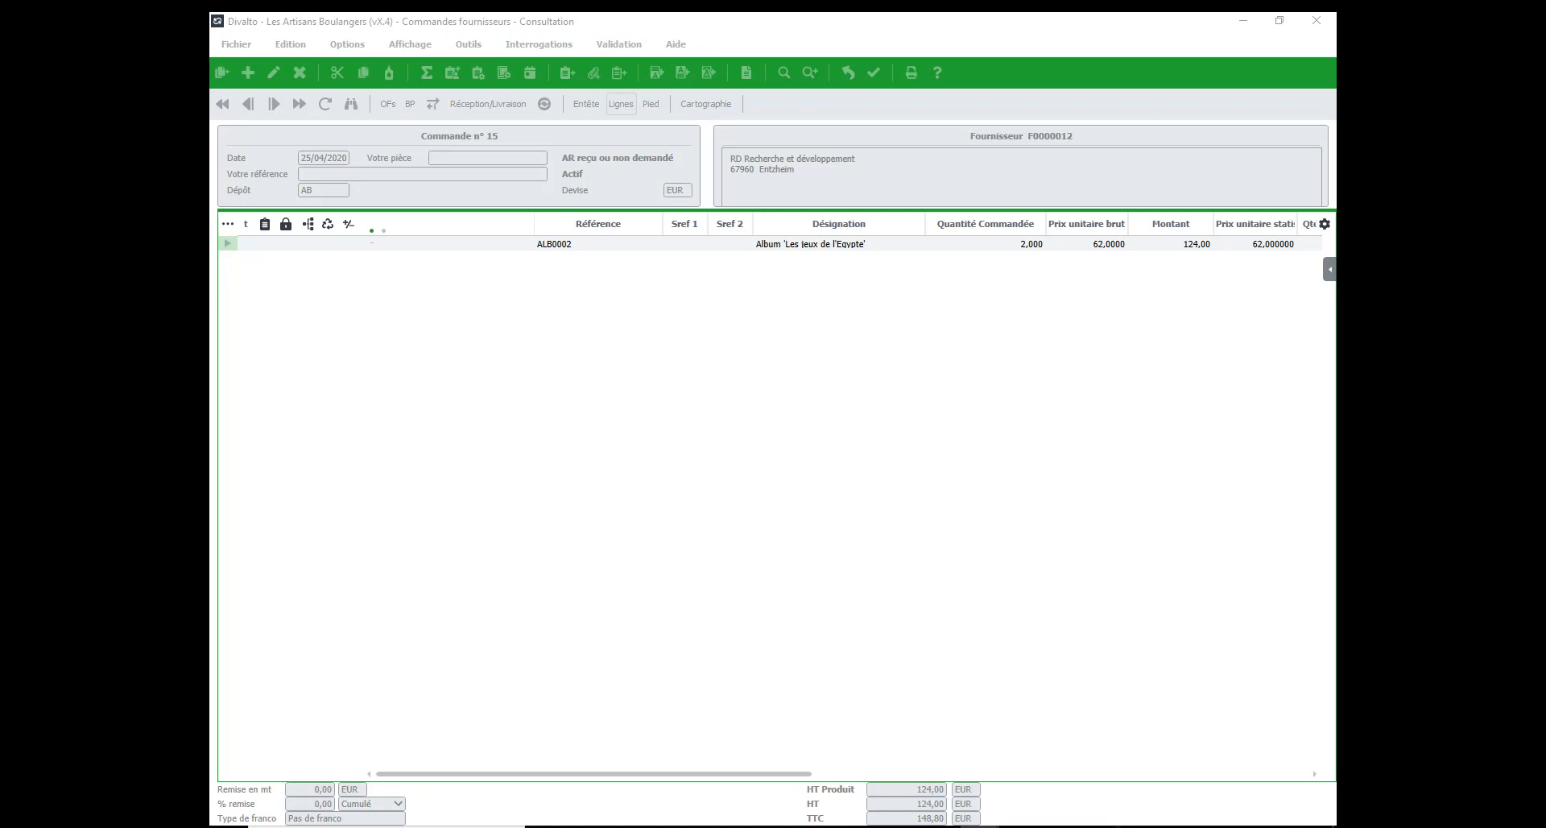
pyautogui.click(561, 238)
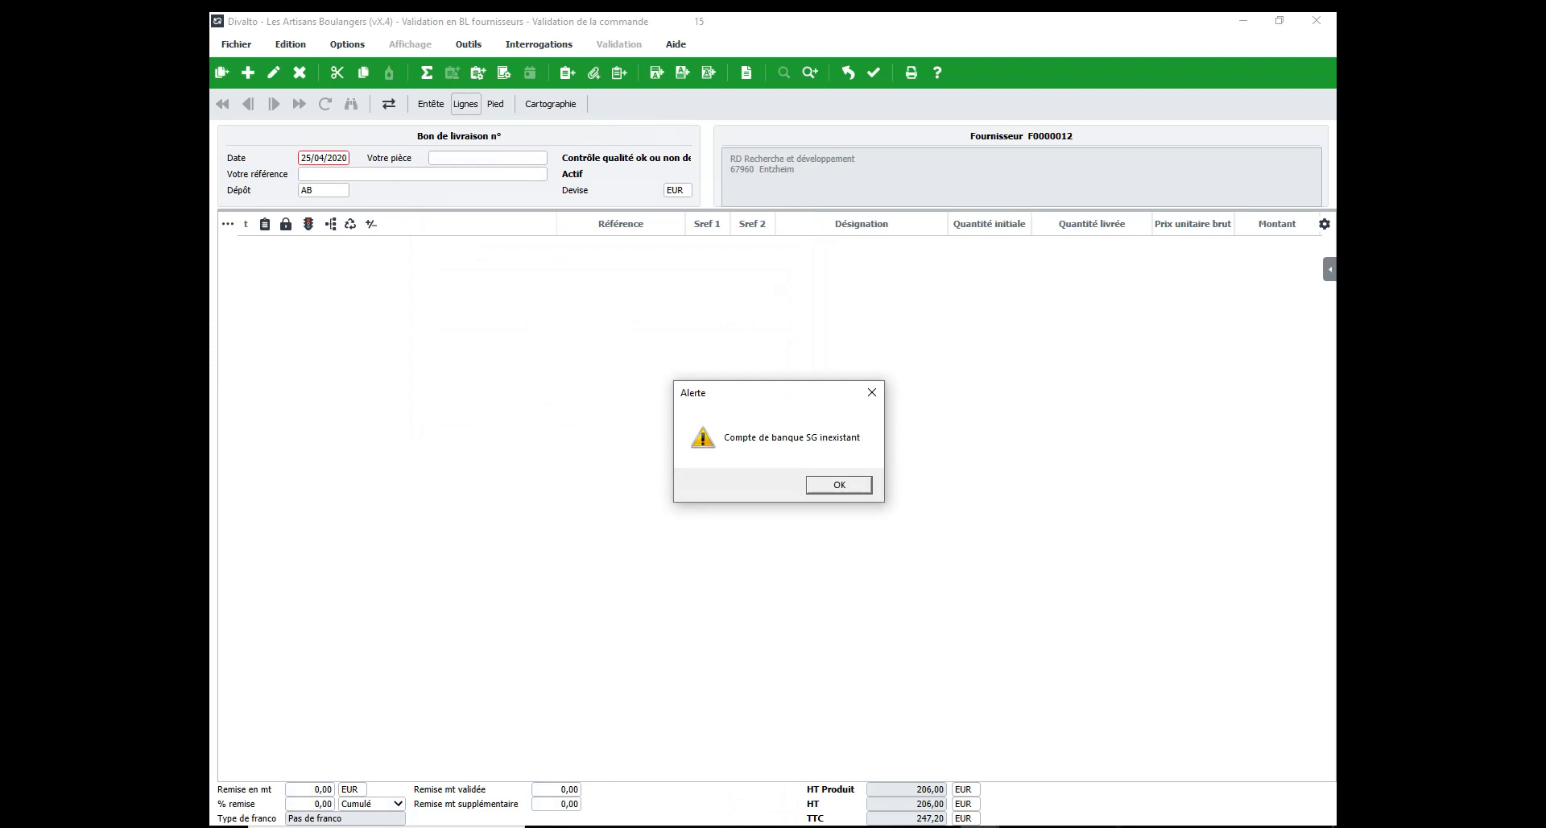
pyautogui.press('Return')
pyautogui.press('Return')
pyautogui.click(873, 73)
pyautogui.press('Return')
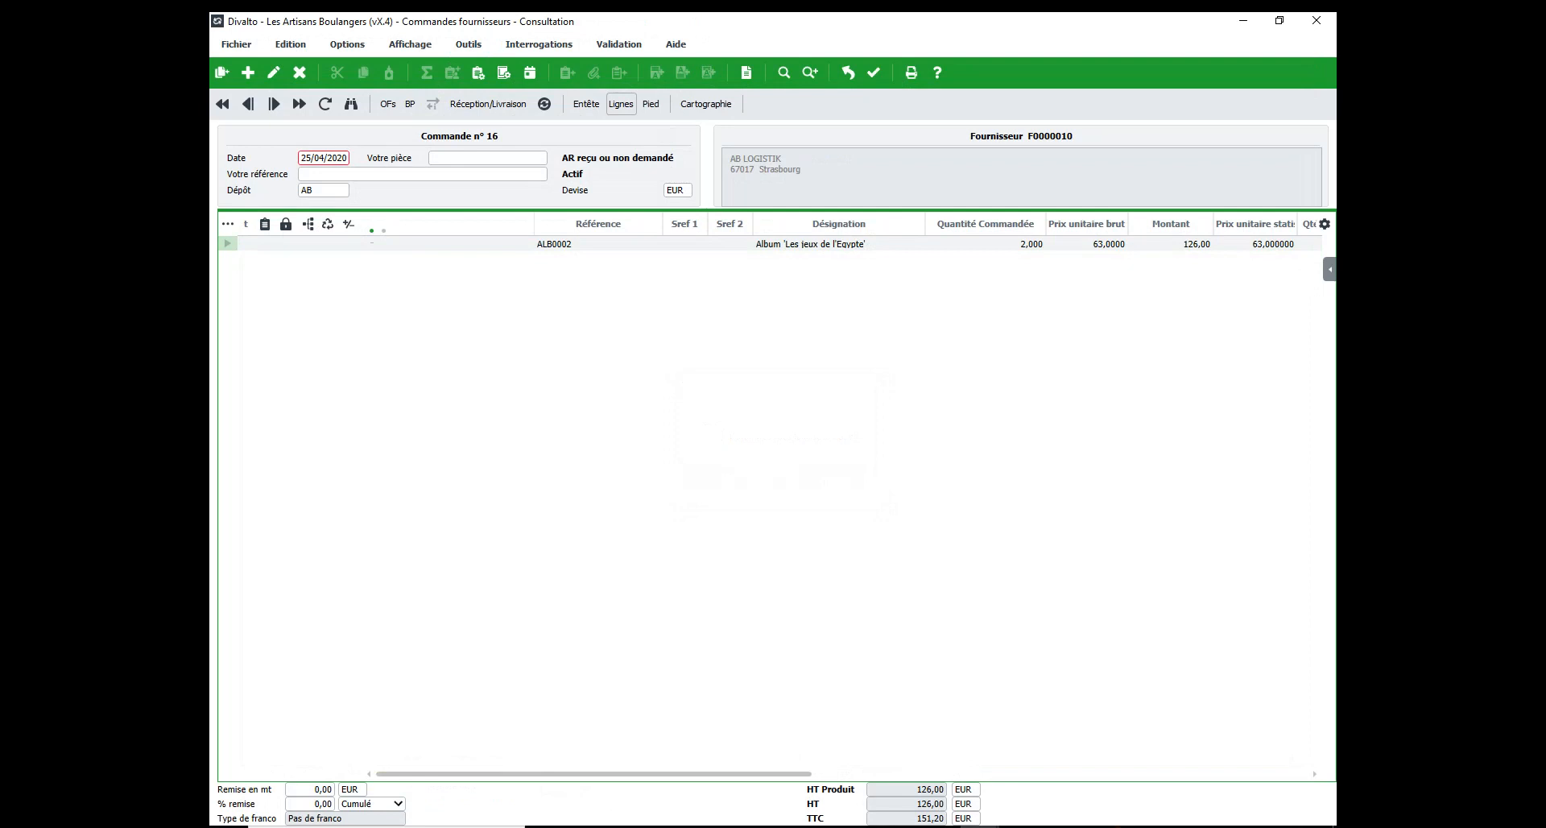
# Step: Validate the supplier order placed with AB LOGISTIK into a BL, confirm the update and close the supplier orders
pyautogui.click(619, 44)
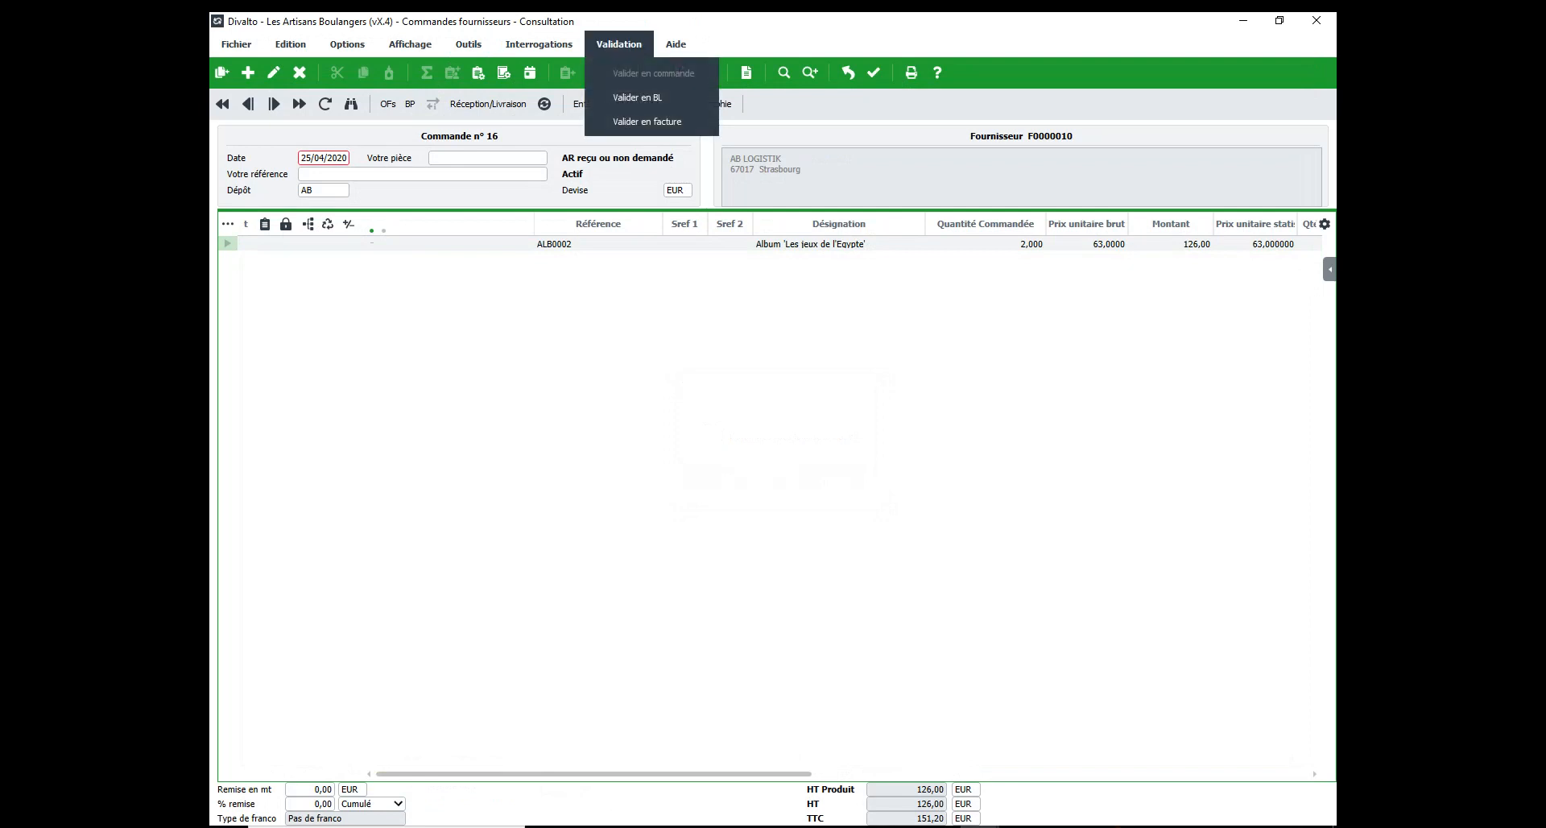
pyautogui.click(646, 120)
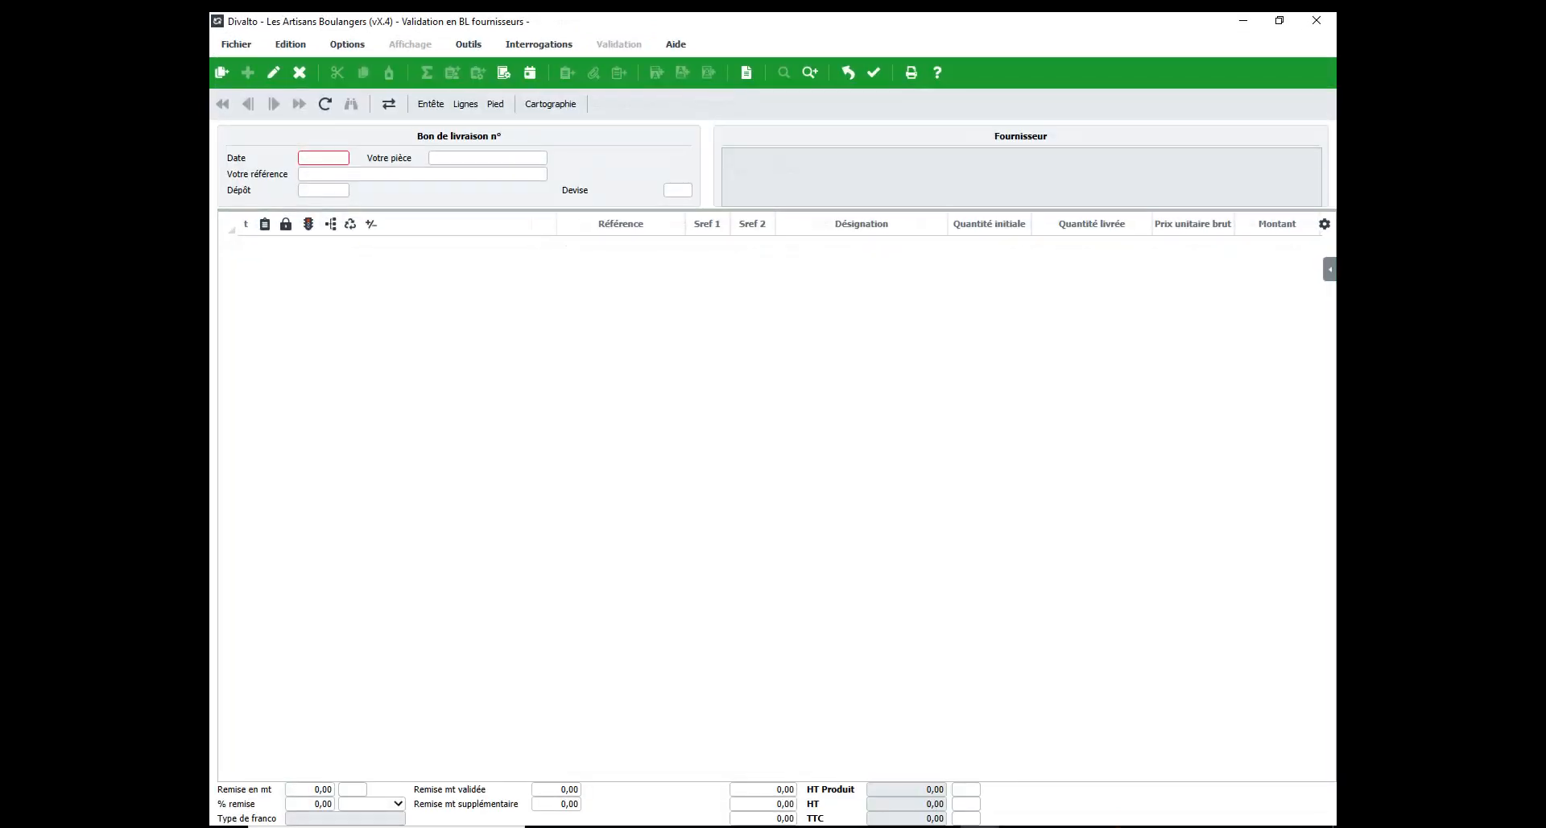
pyautogui.click(561, 238)
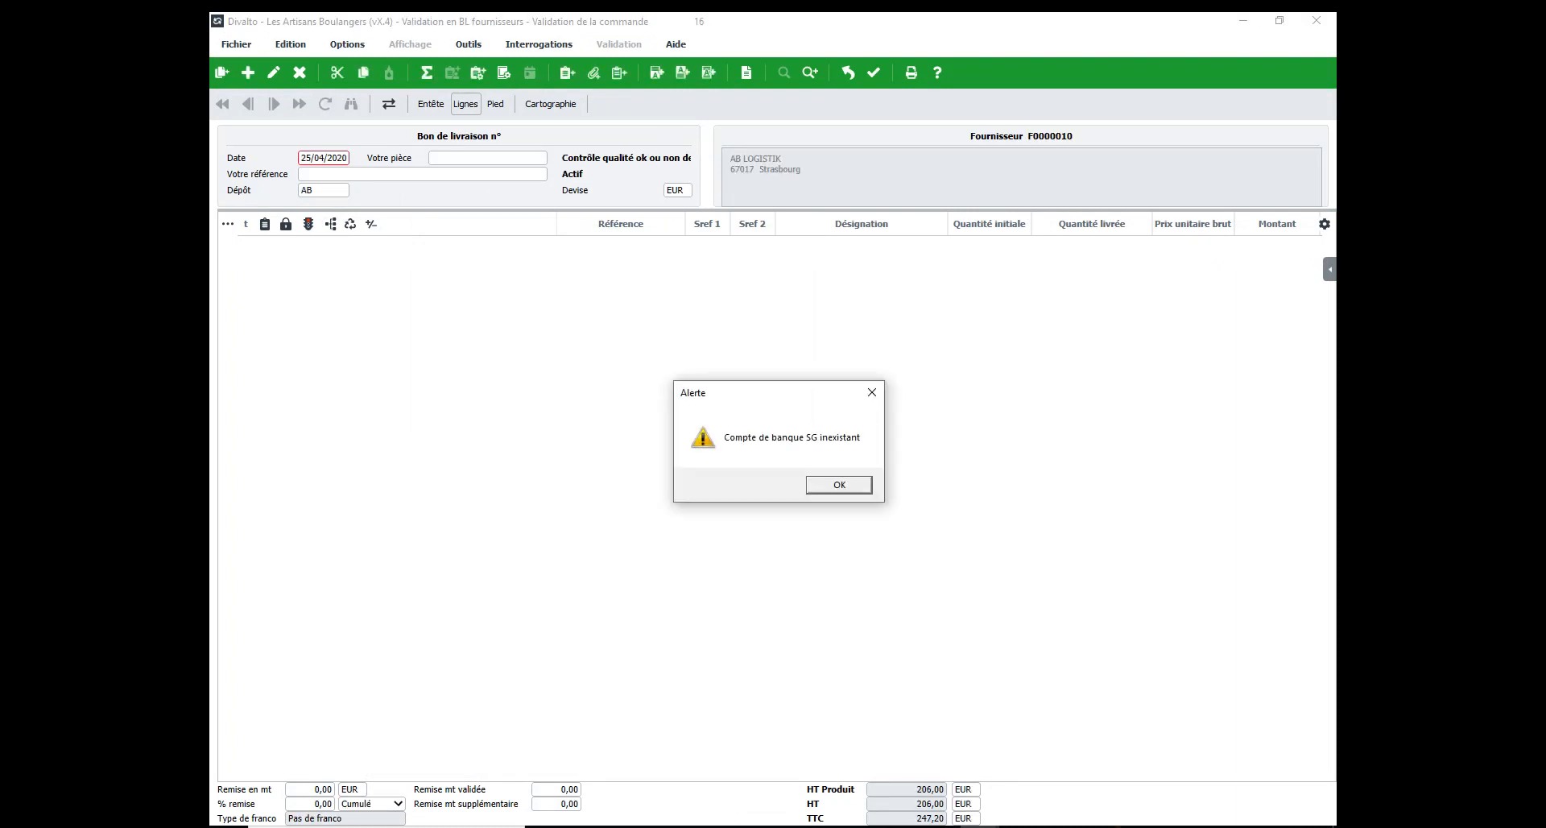
pyautogui.press('Return')
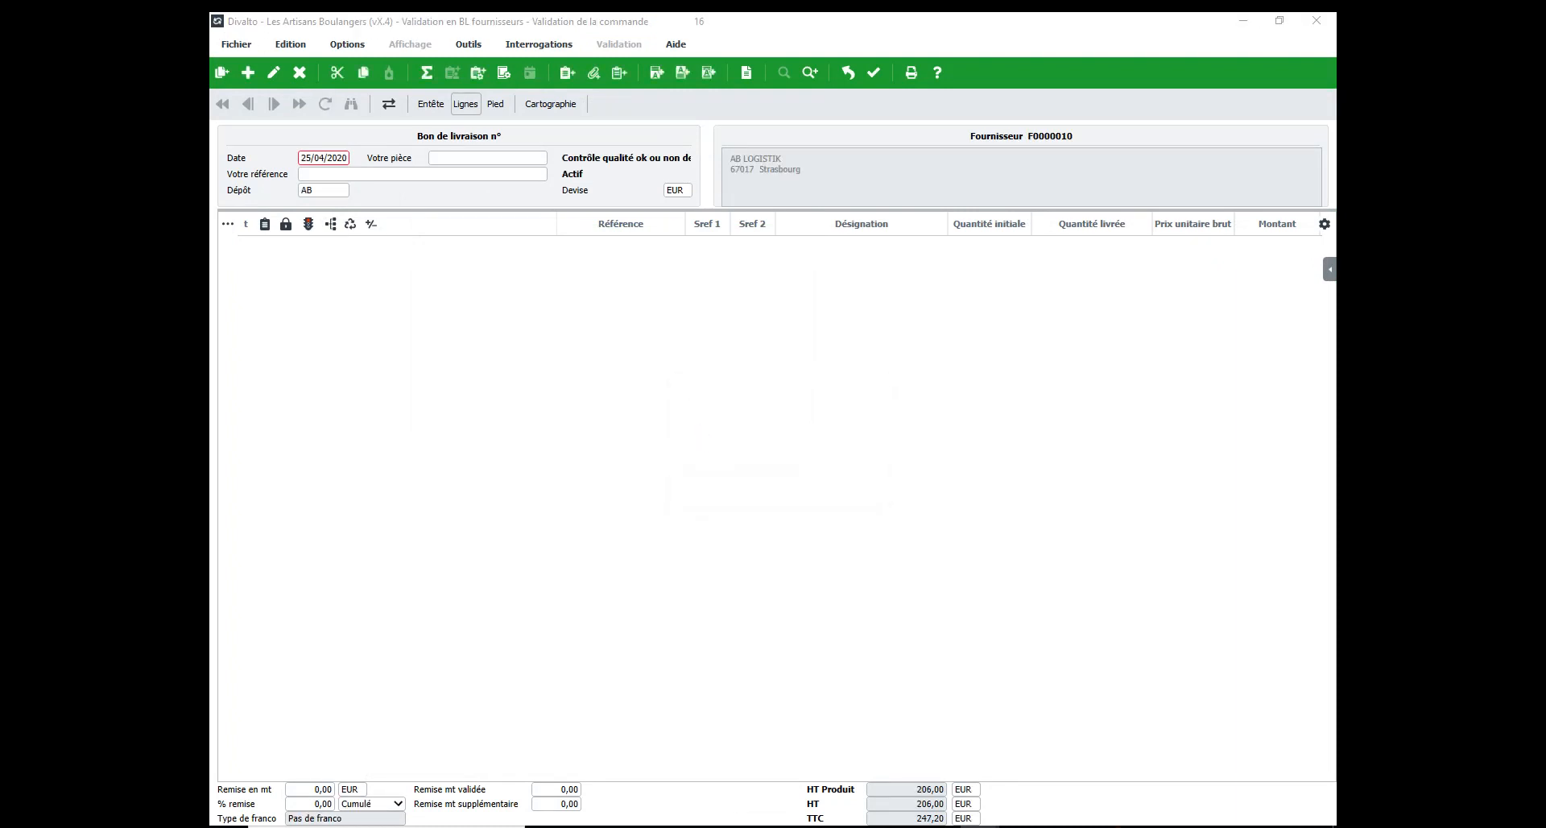
pyautogui.press('Return')
pyautogui.click(873, 73)
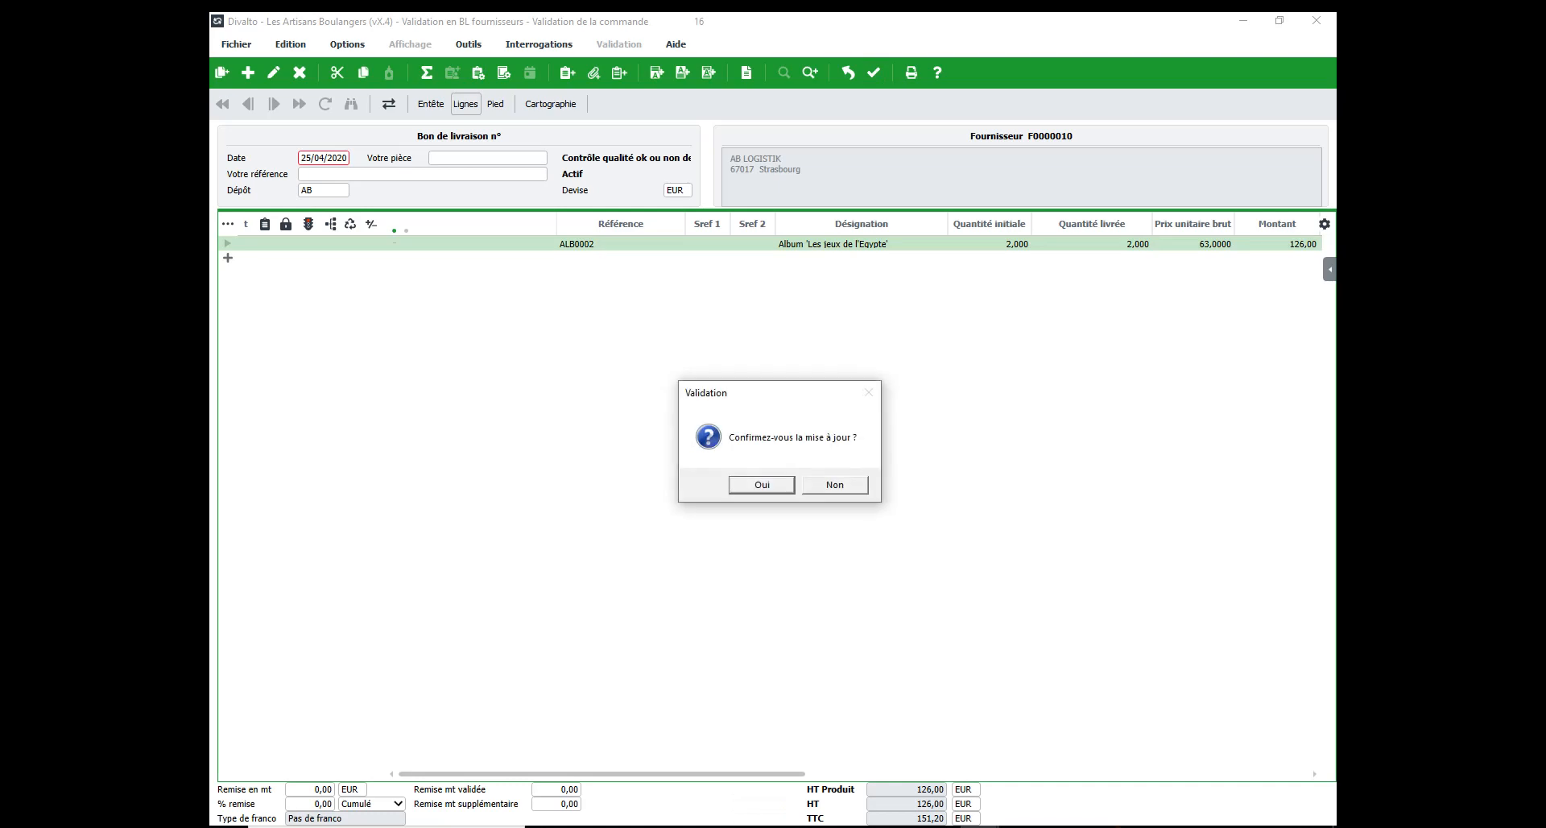
pyautogui.press('Return')
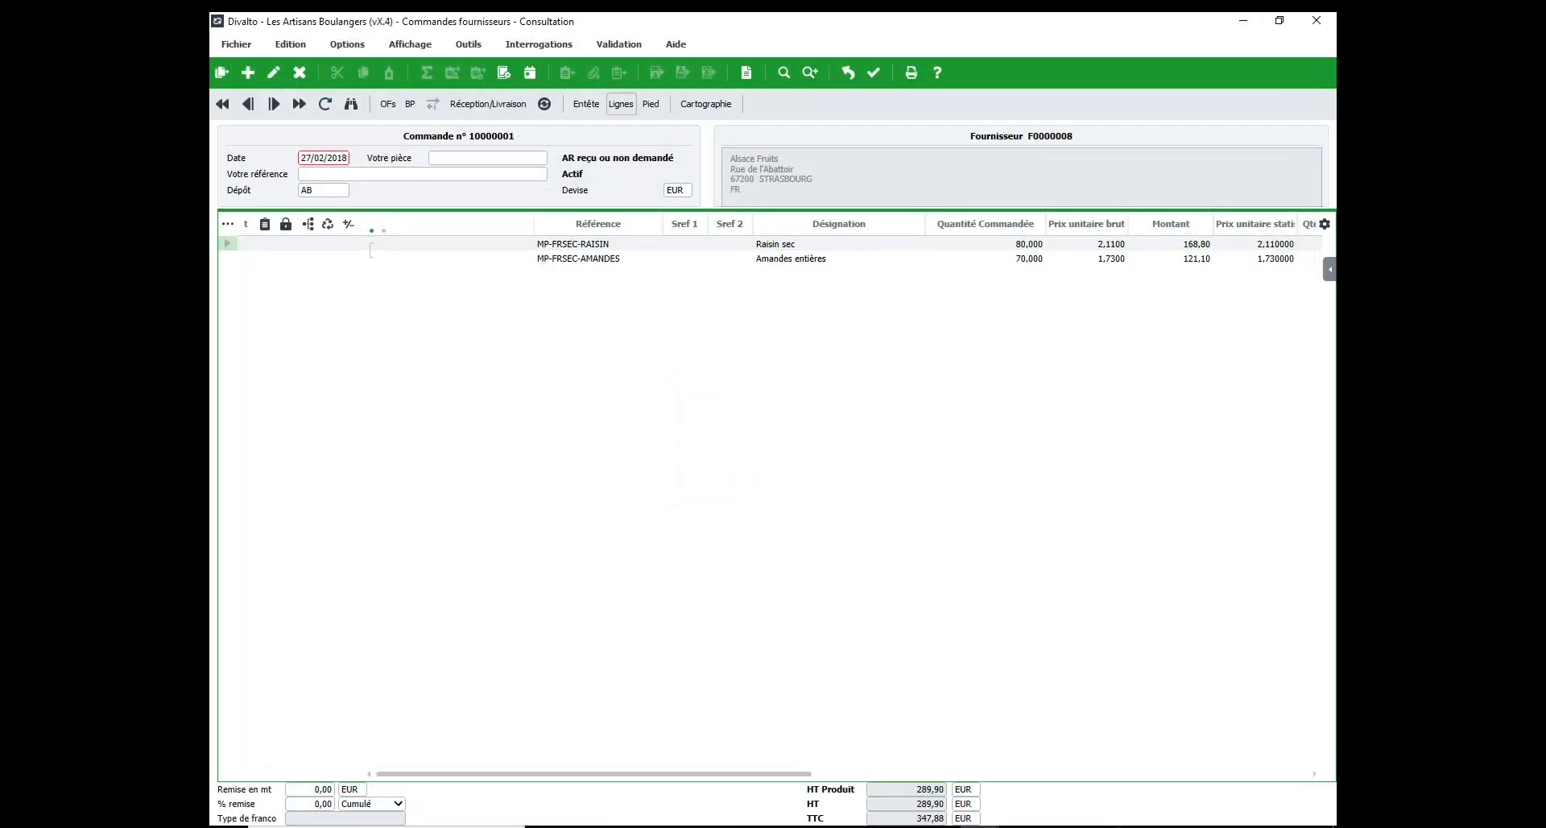
pyautogui.click(1316, 20)
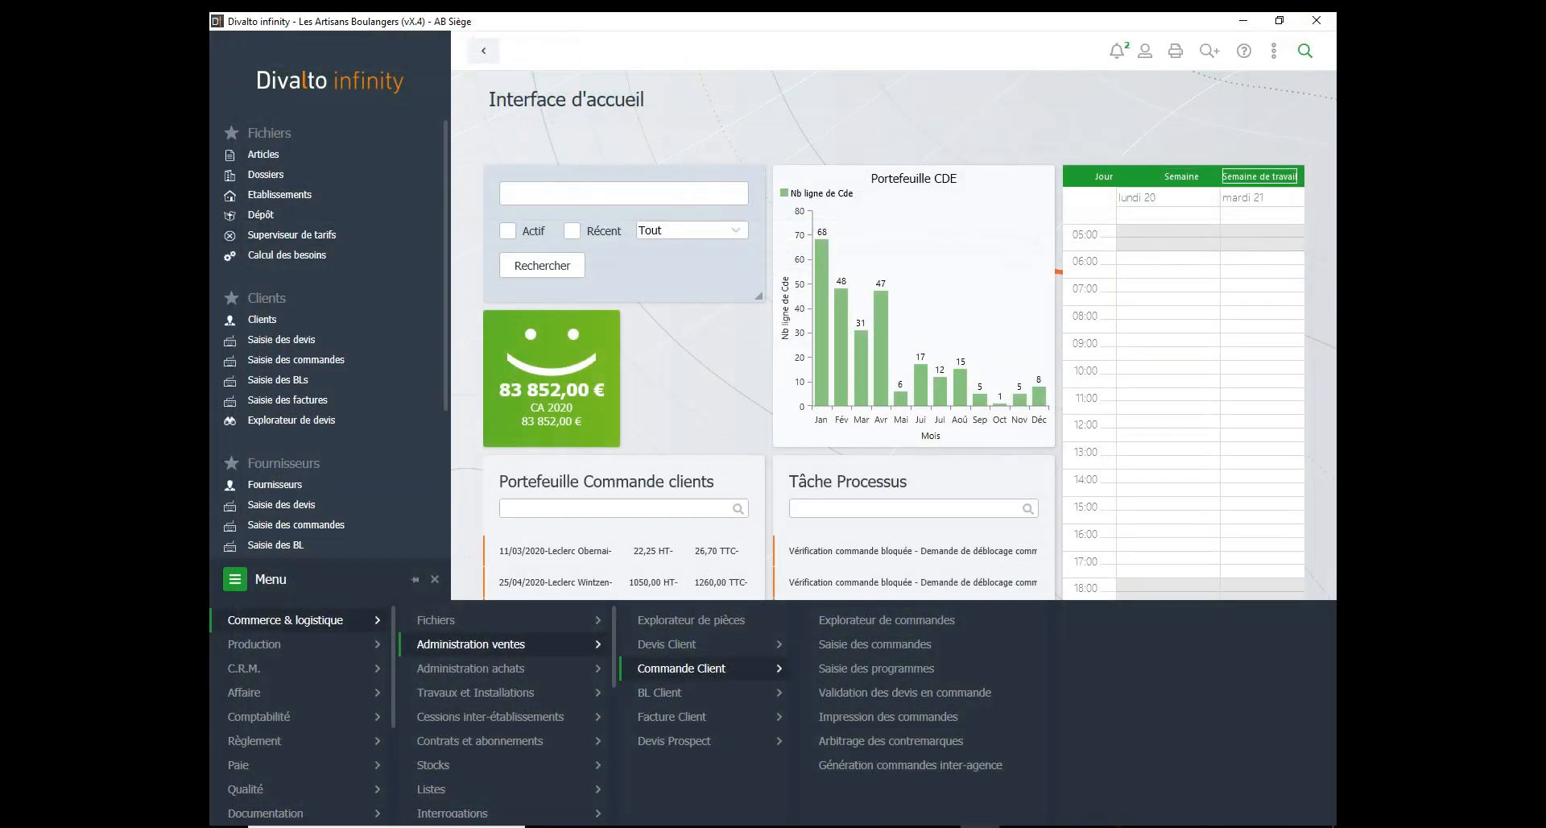
# Step: Examine the inter-agency customer and supplier assigned to each of the depots AB, ABL, ABR and RD
pyautogui.click(435, 579)
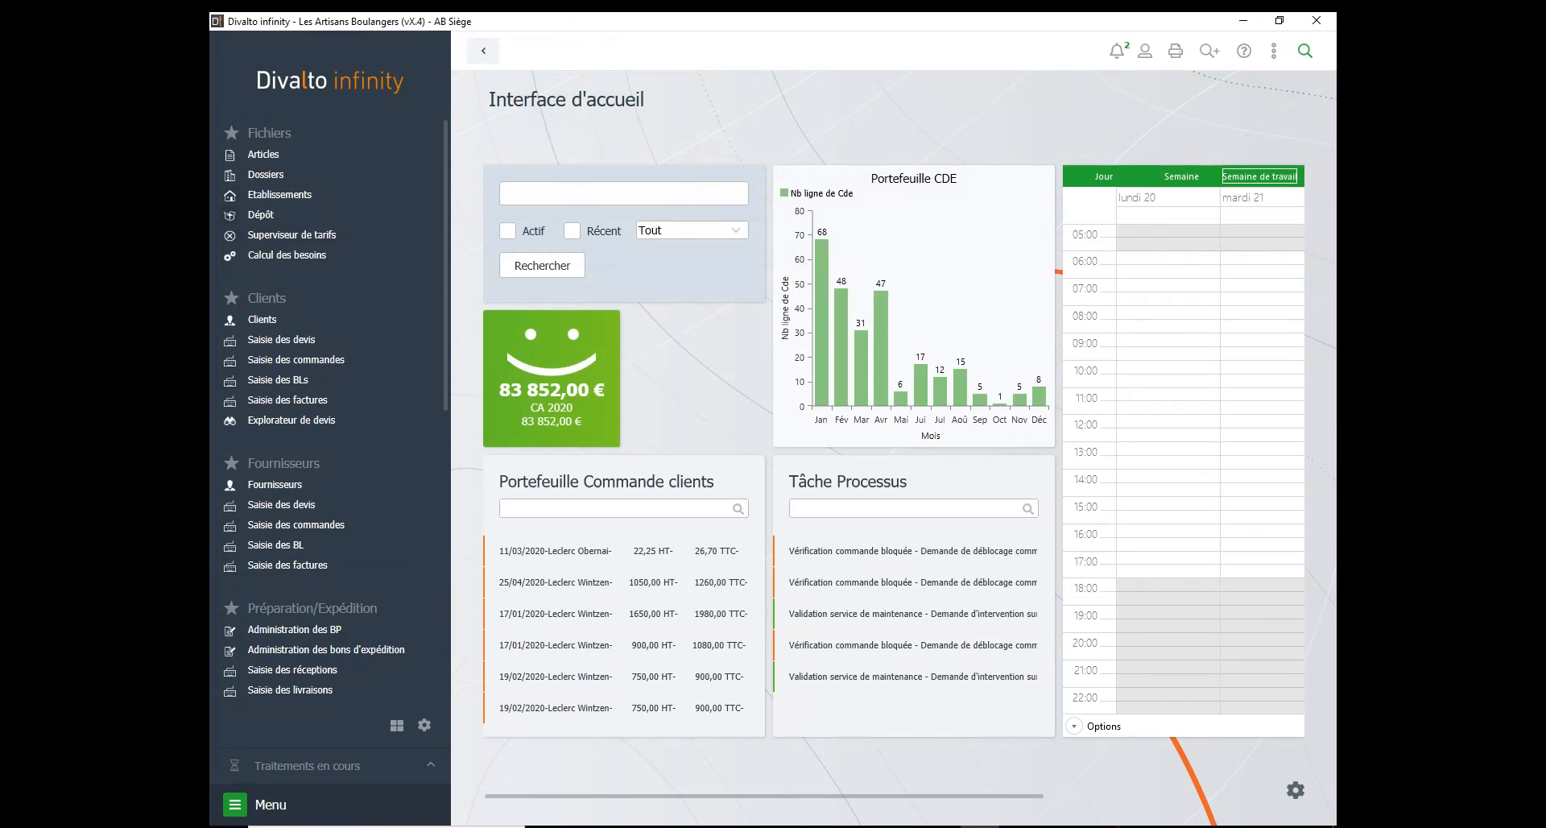
pyautogui.click(280, 195)
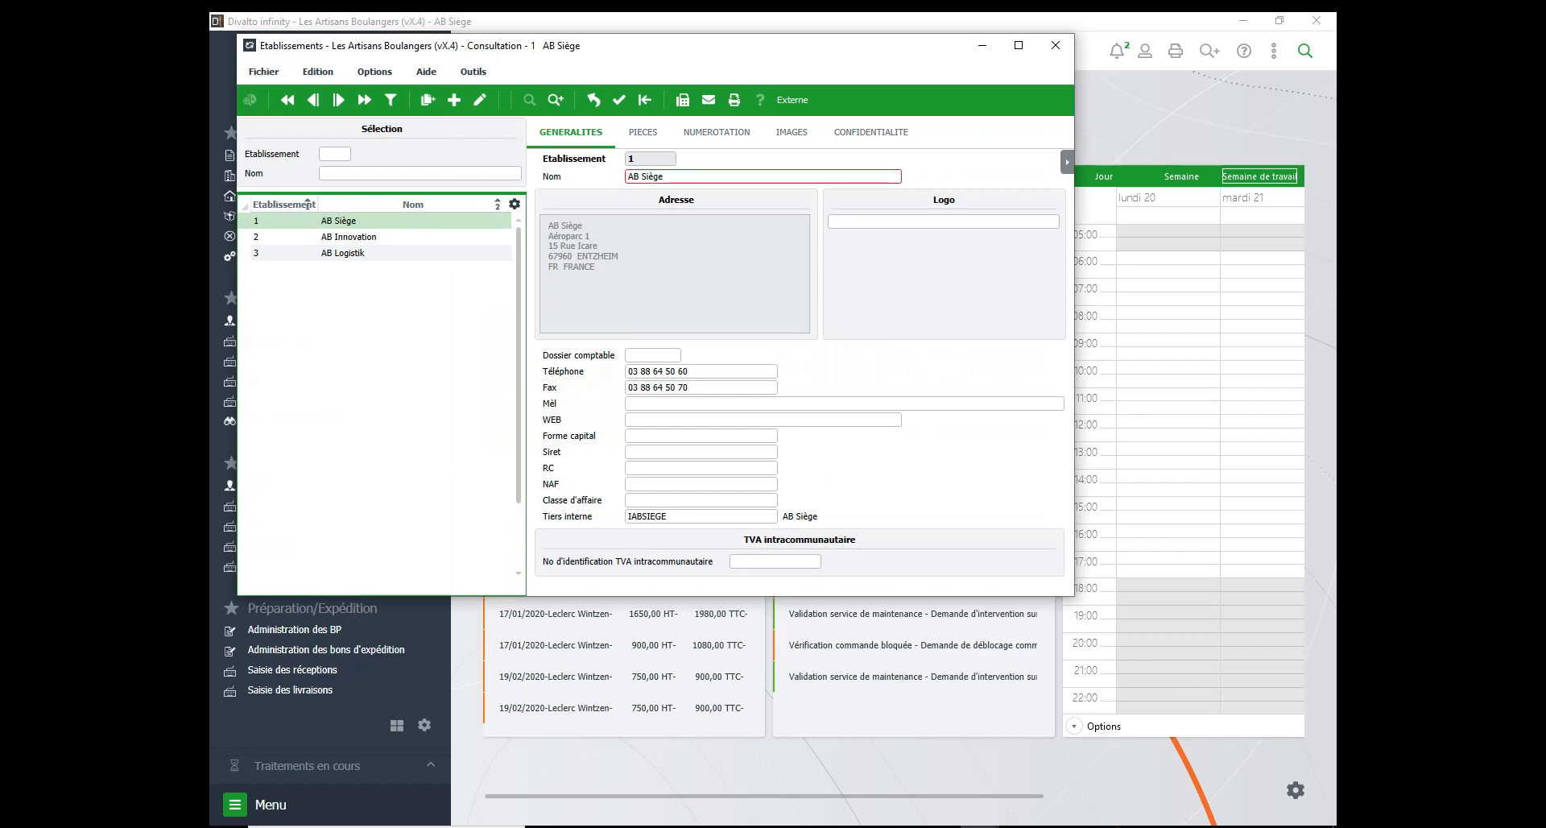
pyautogui.click(1055, 45)
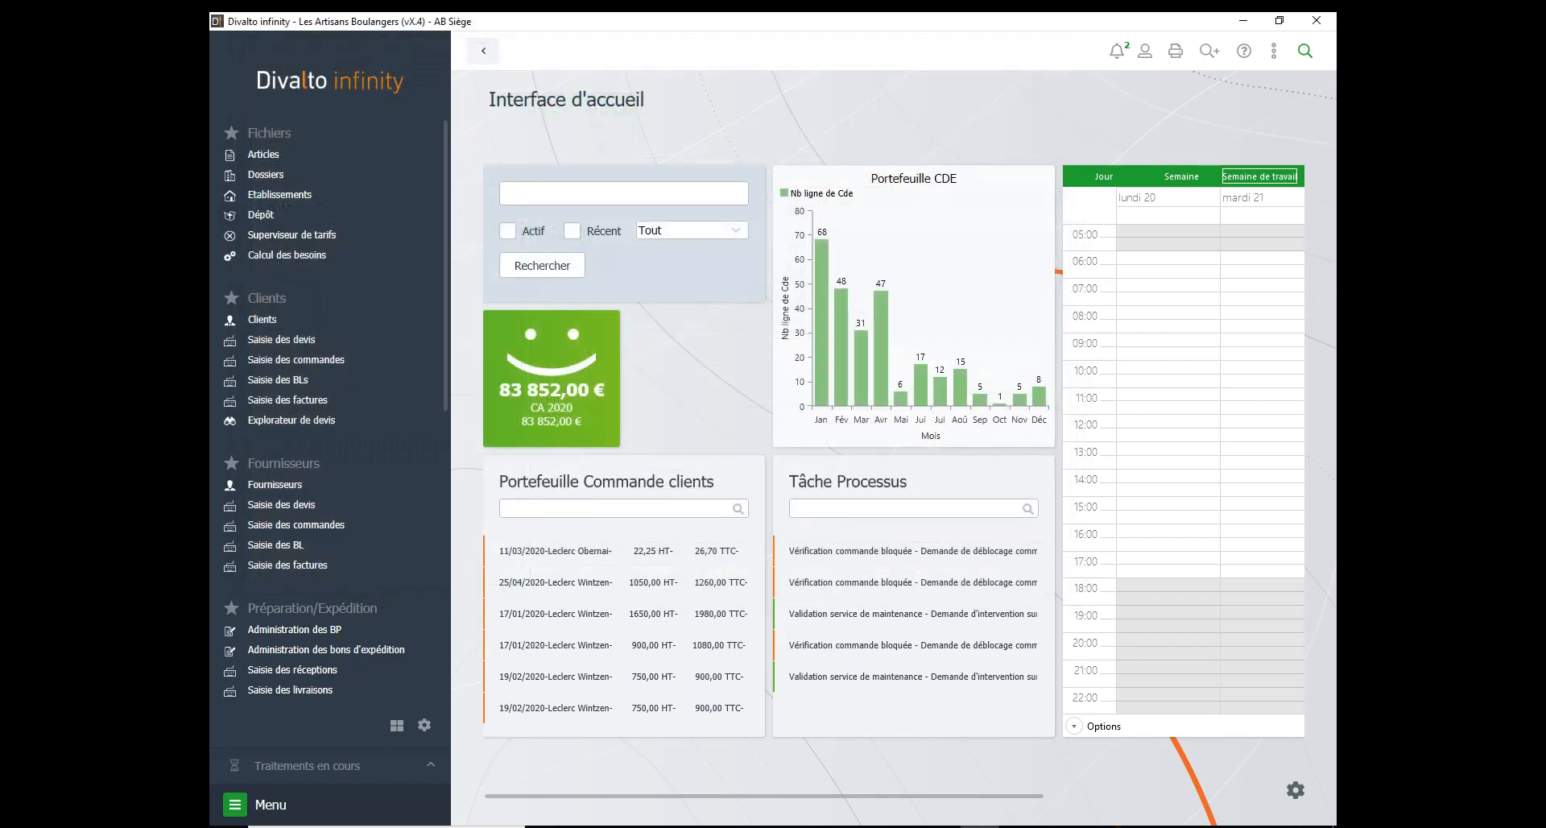
pyautogui.click(261, 215)
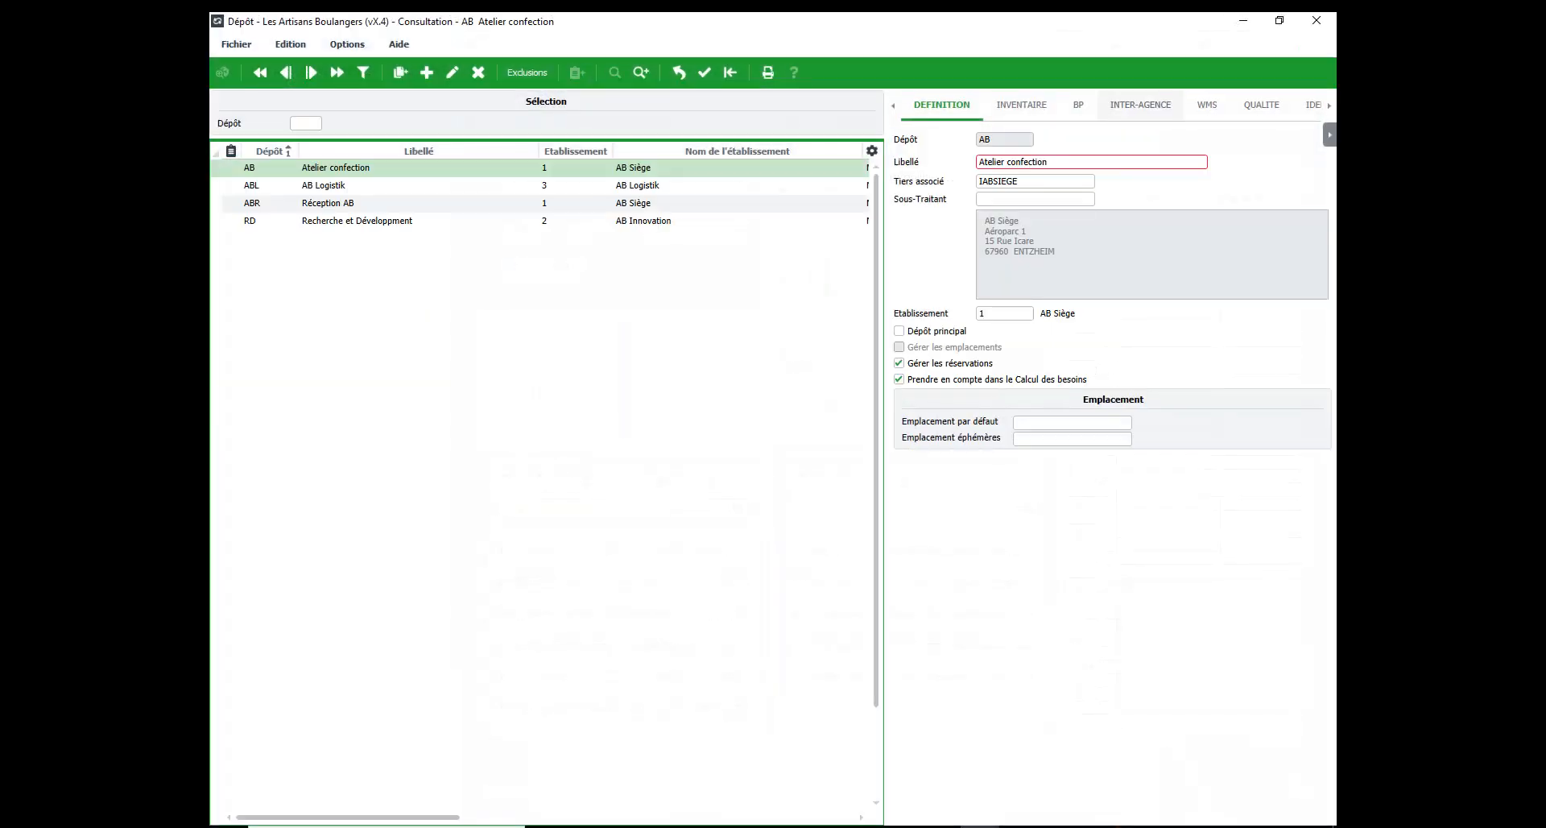
pyautogui.click(1137, 105)
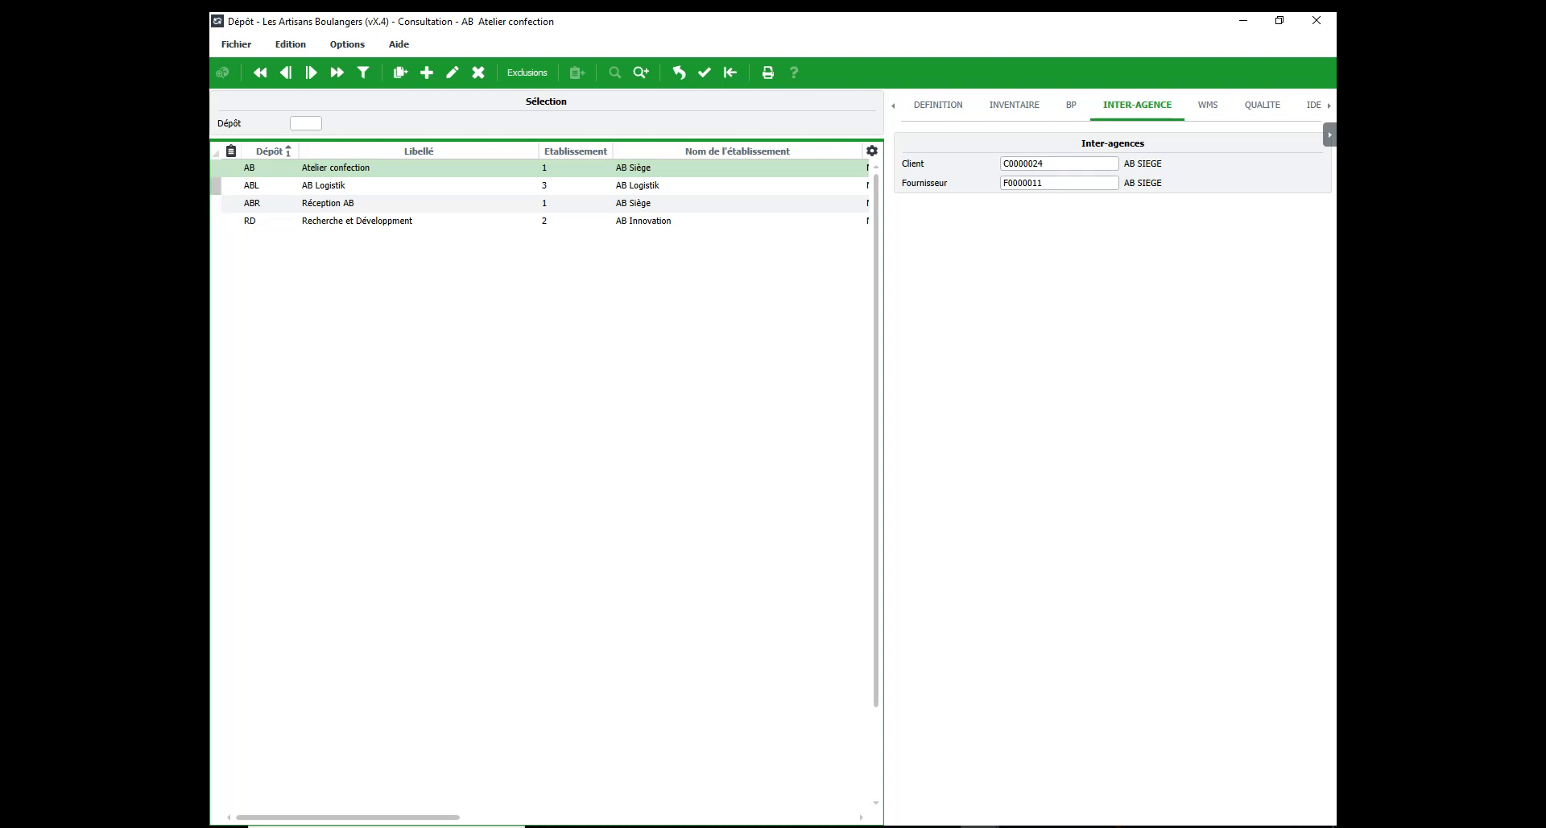
pyautogui.click(340, 186)
pyautogui.click(339, 201)
pyautogui.click(340, 219)
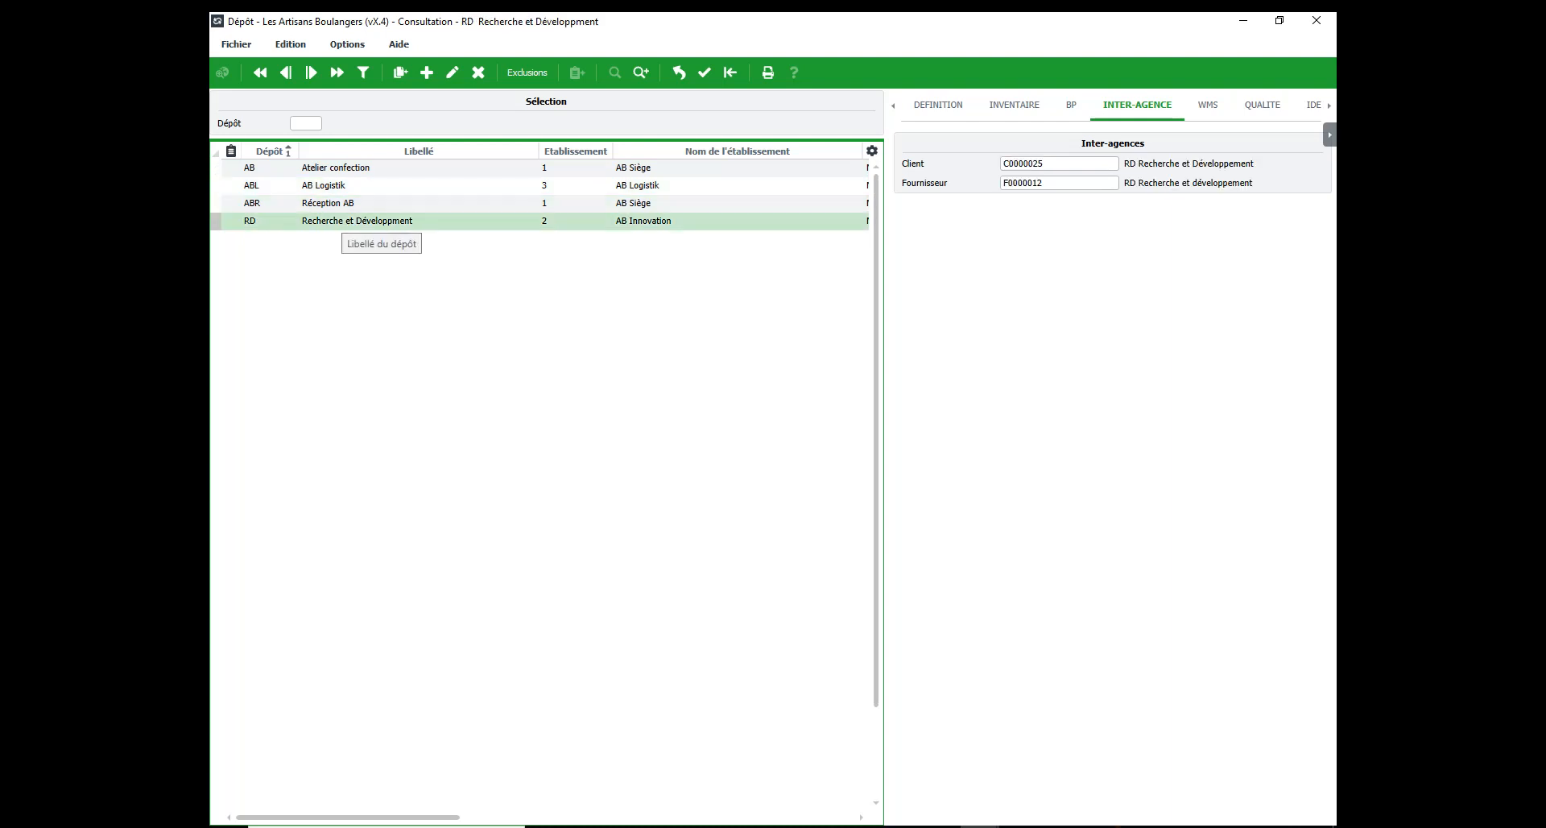
pyautogui.click(338, 208)
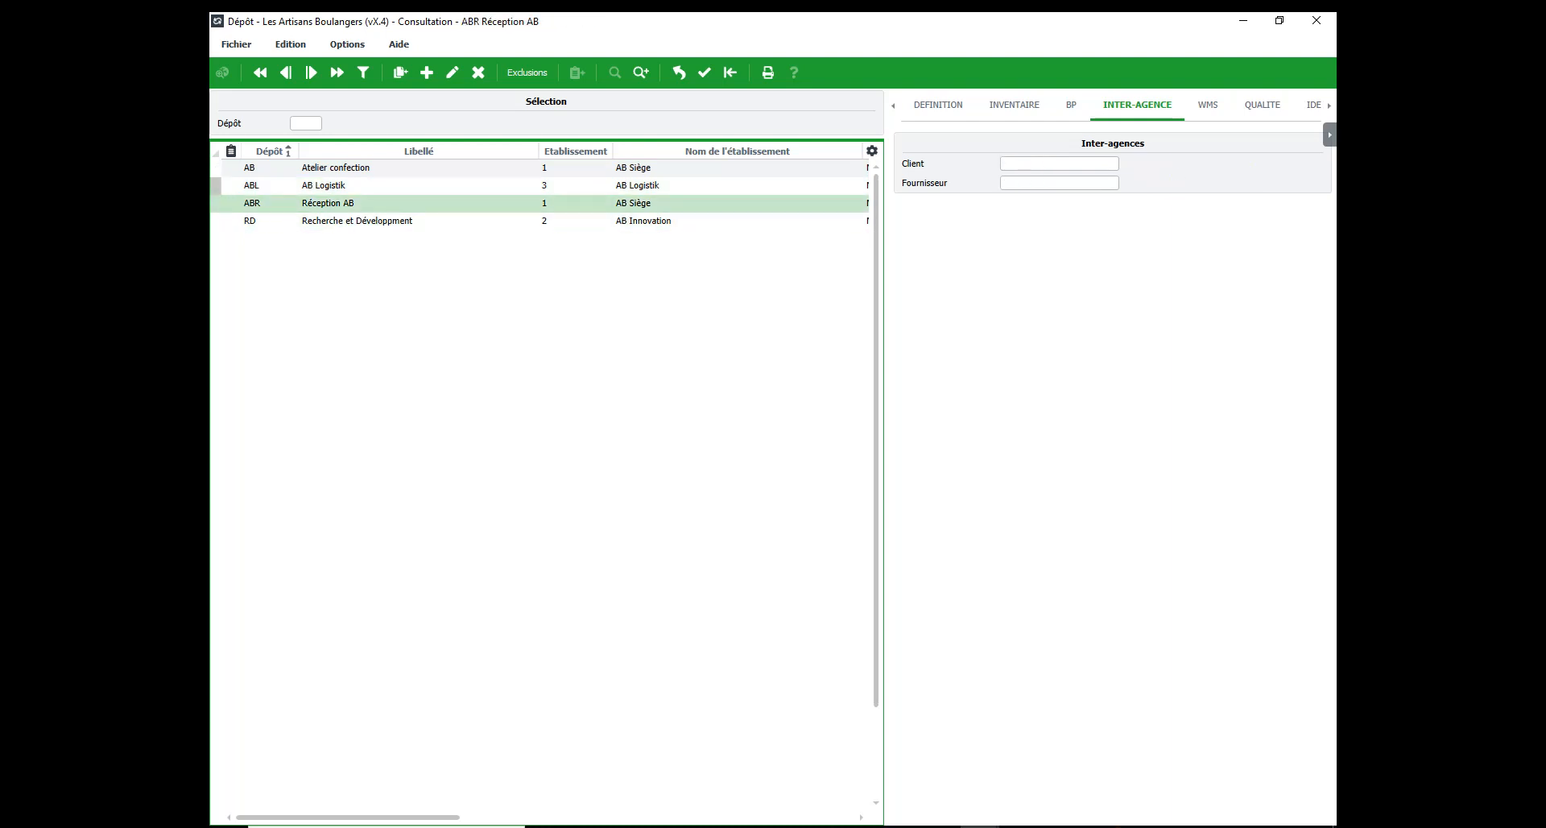
pyautogui.click(339, 186)
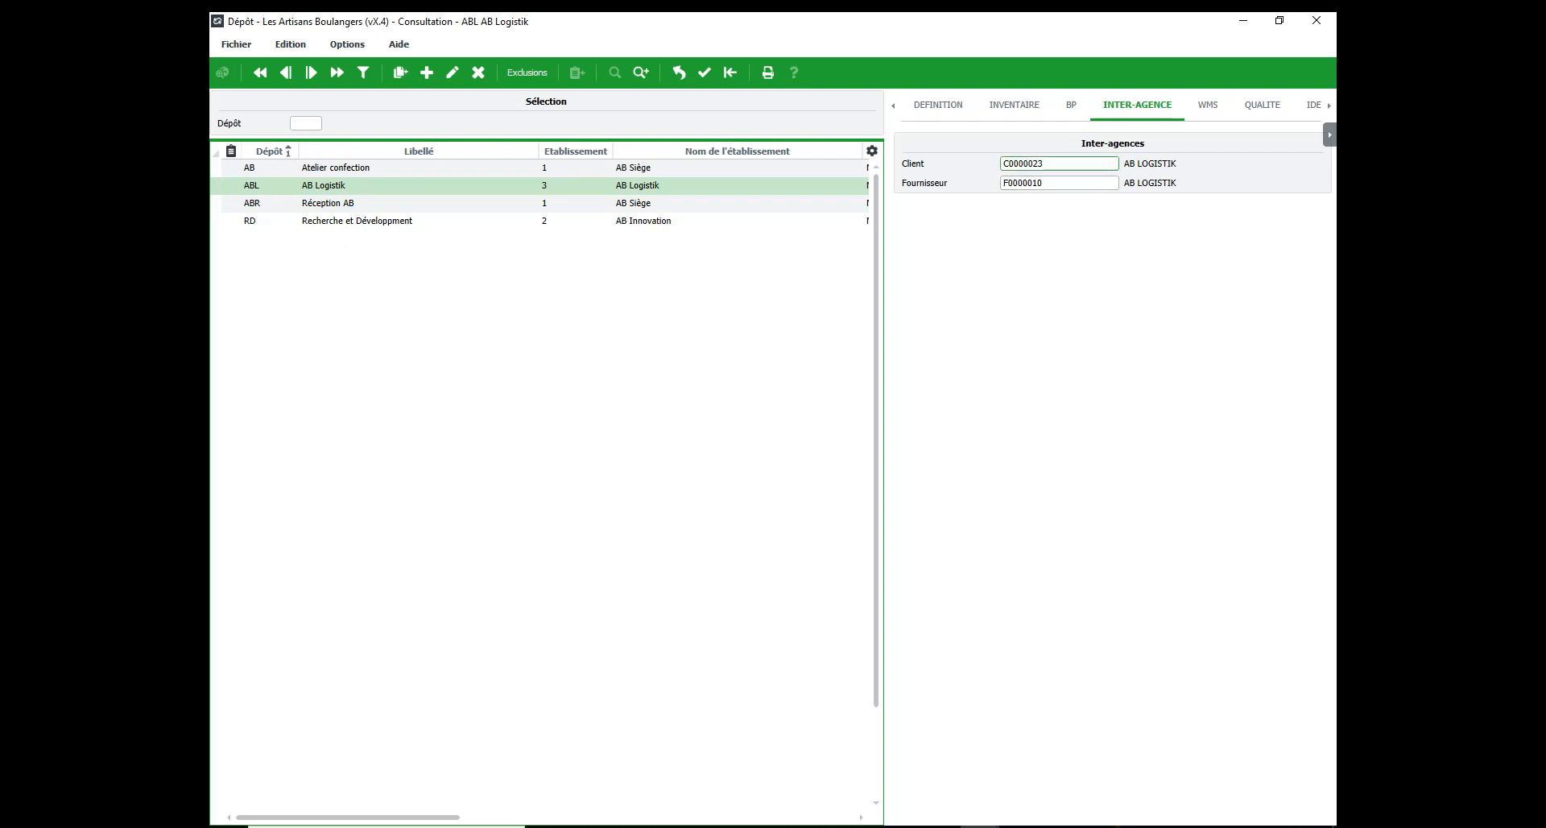
pyautogui.click(216, 168)
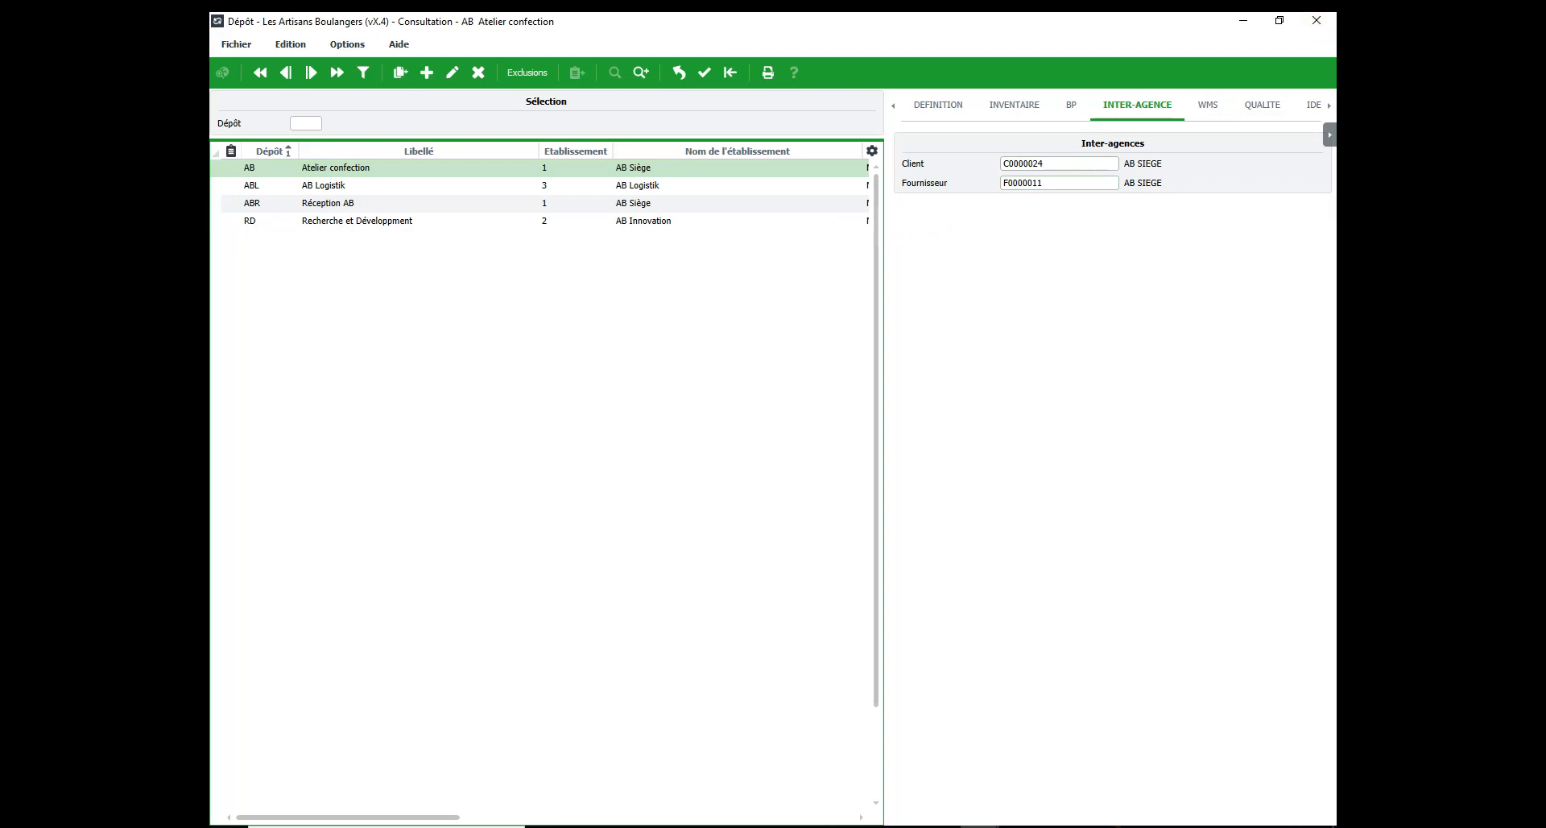
pyautogui.click(432, 186)
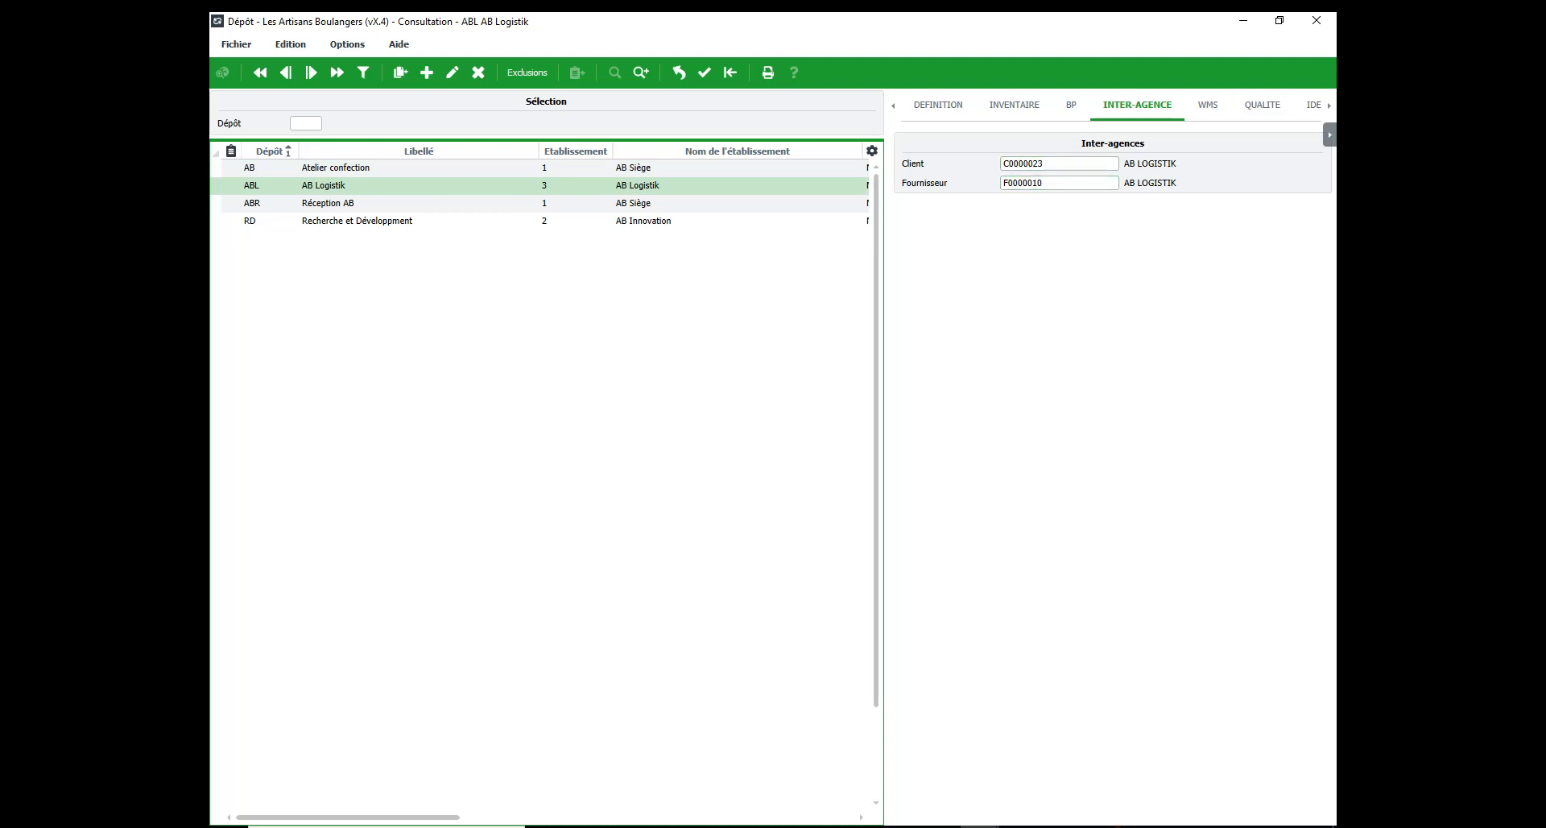
pyautogui.click(1317, 20)
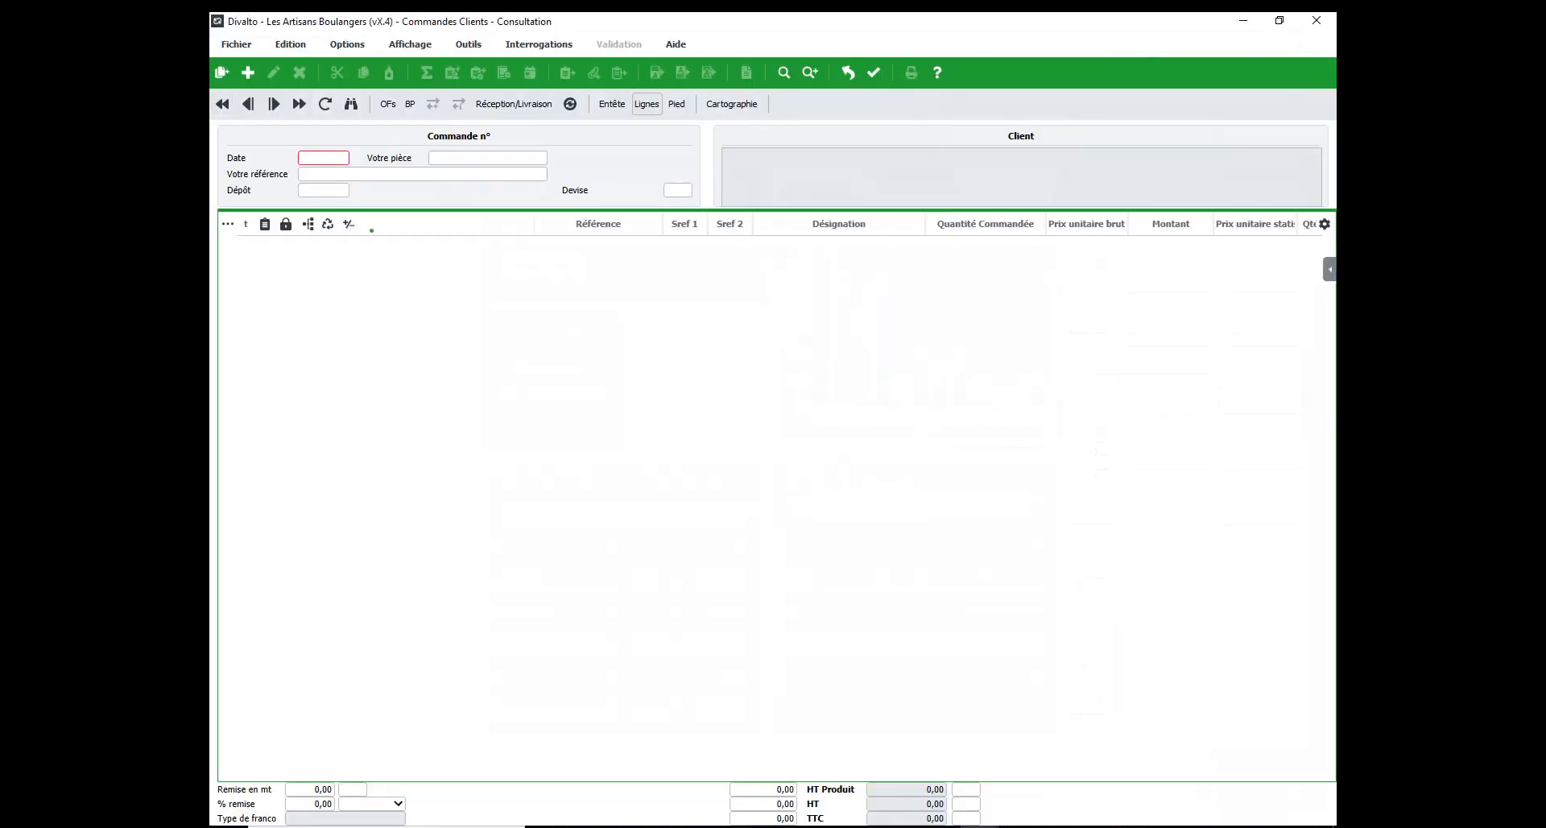
# Step: Bring up the Leclerc Wintzenheim customer order with the multi-depot grouping and generate its BP
pyautogui.click(274, 104)
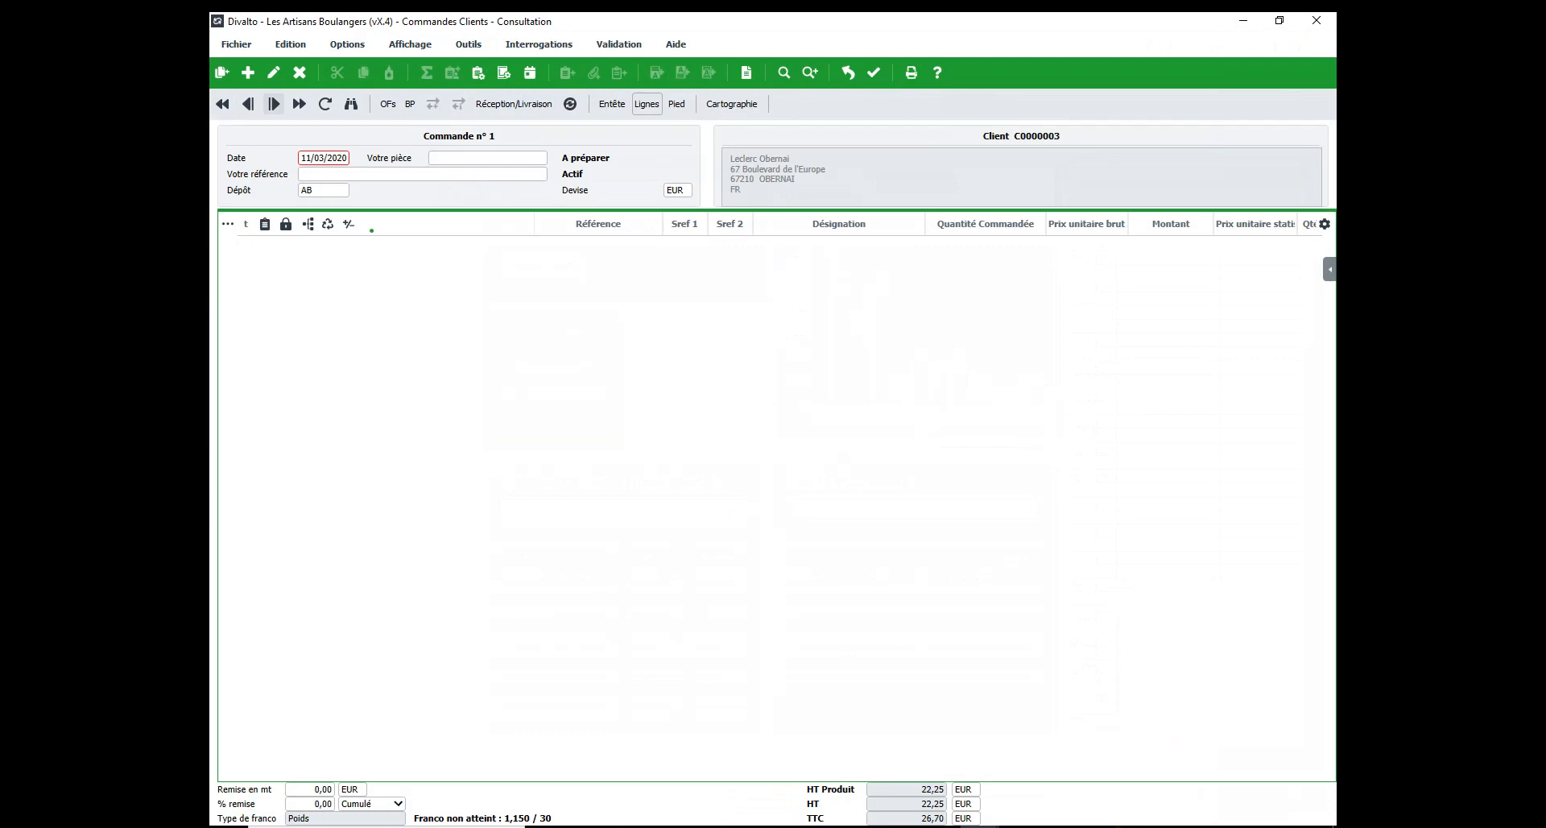
pyautogui.click(274, 104)
pyautogui.click(274, 104)
pyautogui.click(248, 104)
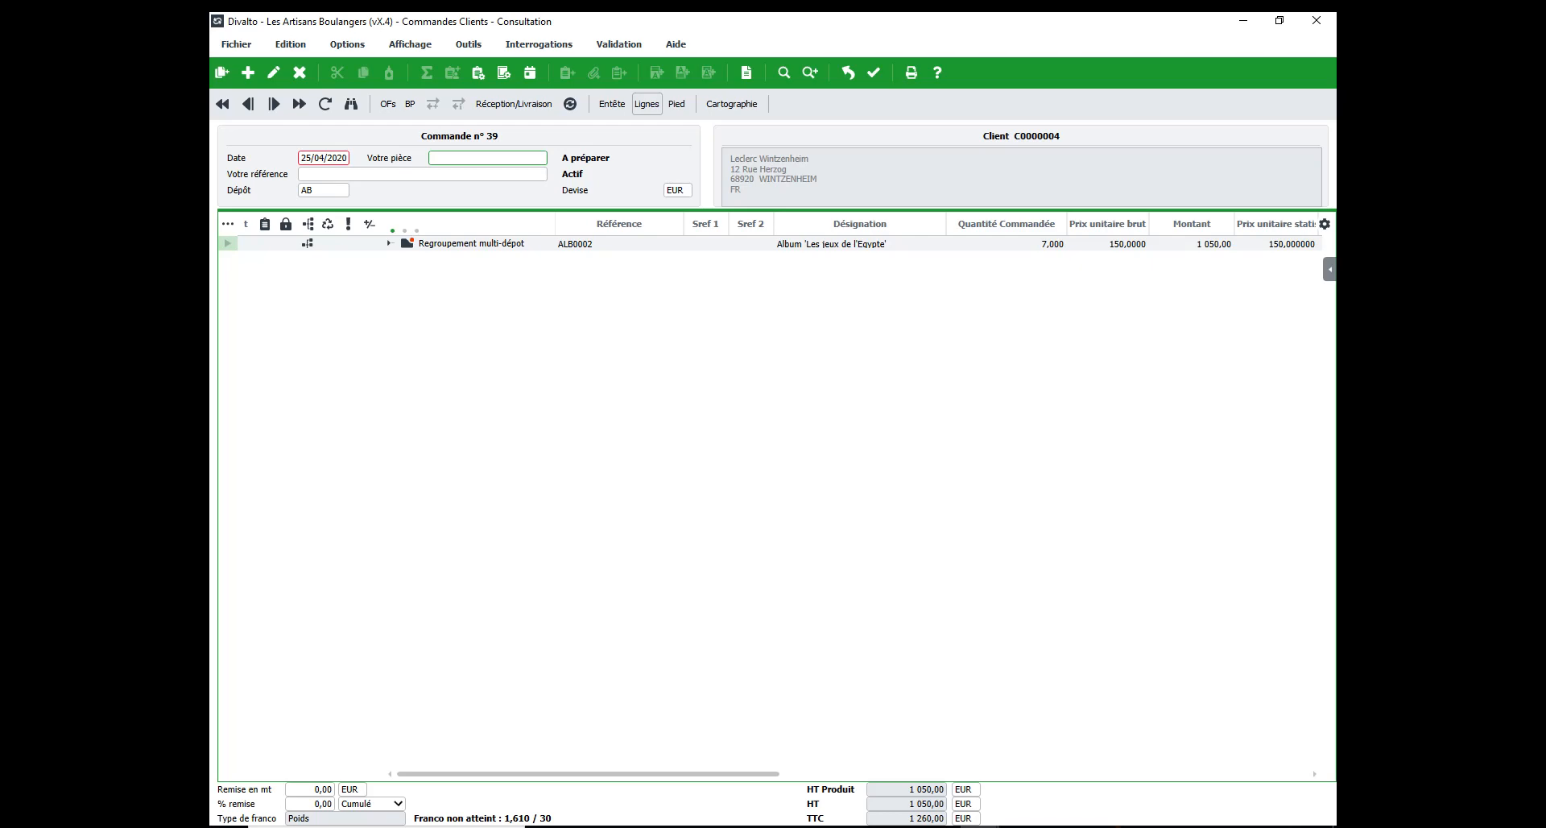
pyautogui.click(468, 44)
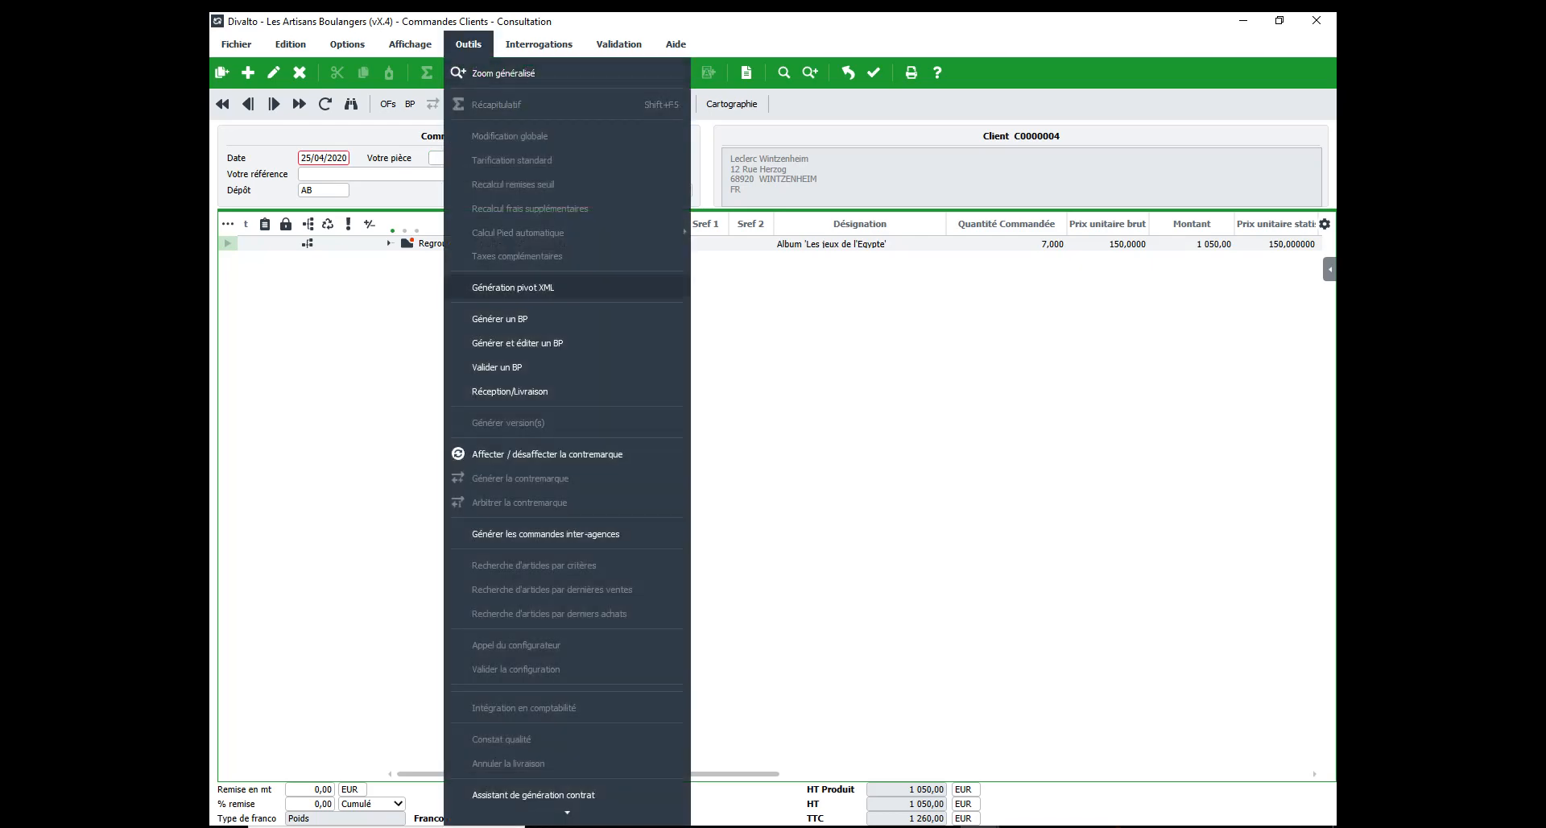
pyautogui.click(499, 318)
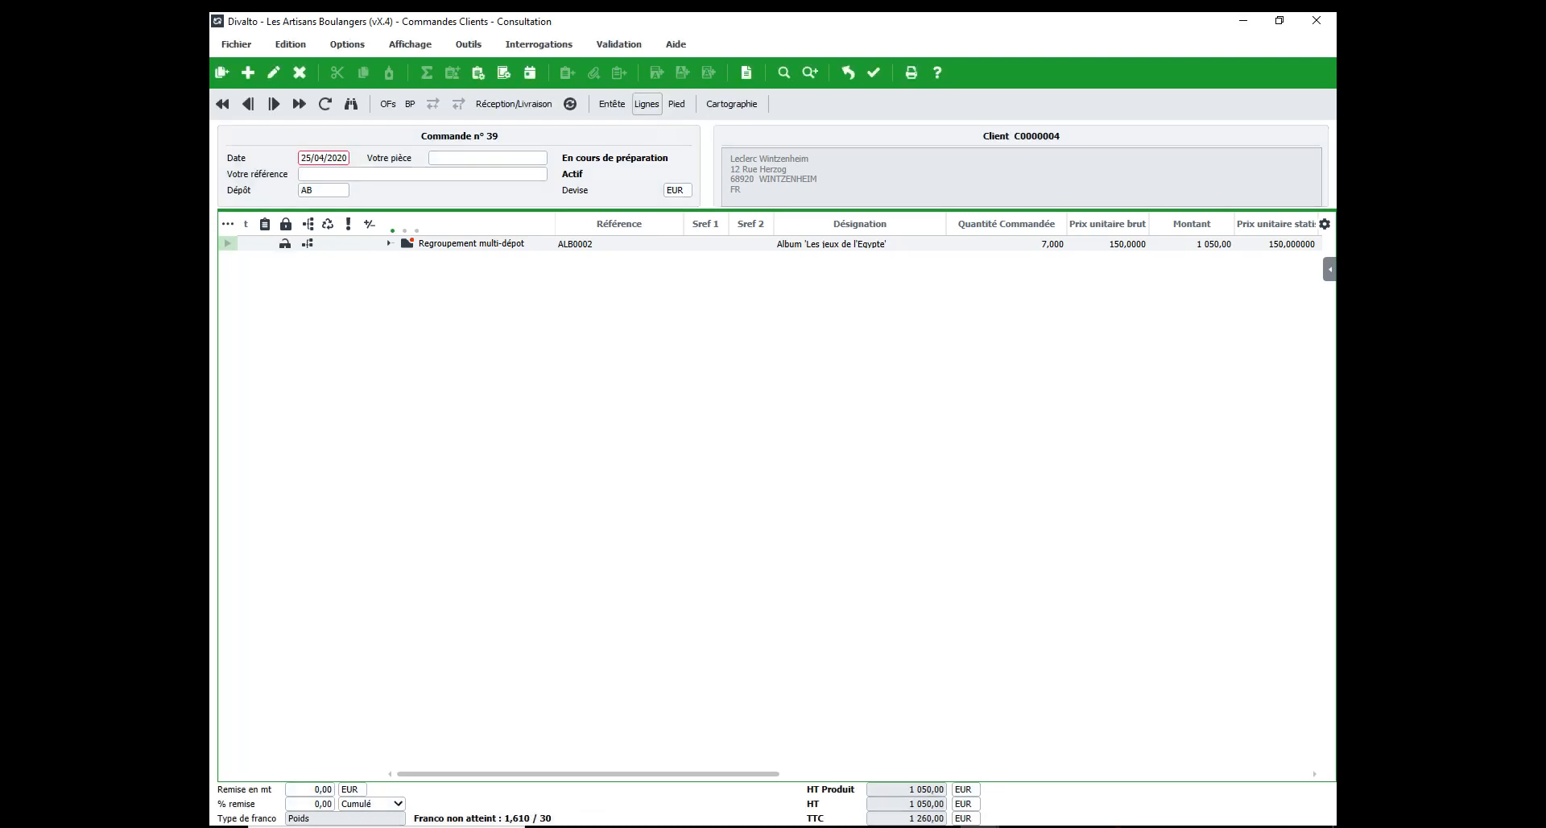
pyautogui.click(1316, 21)
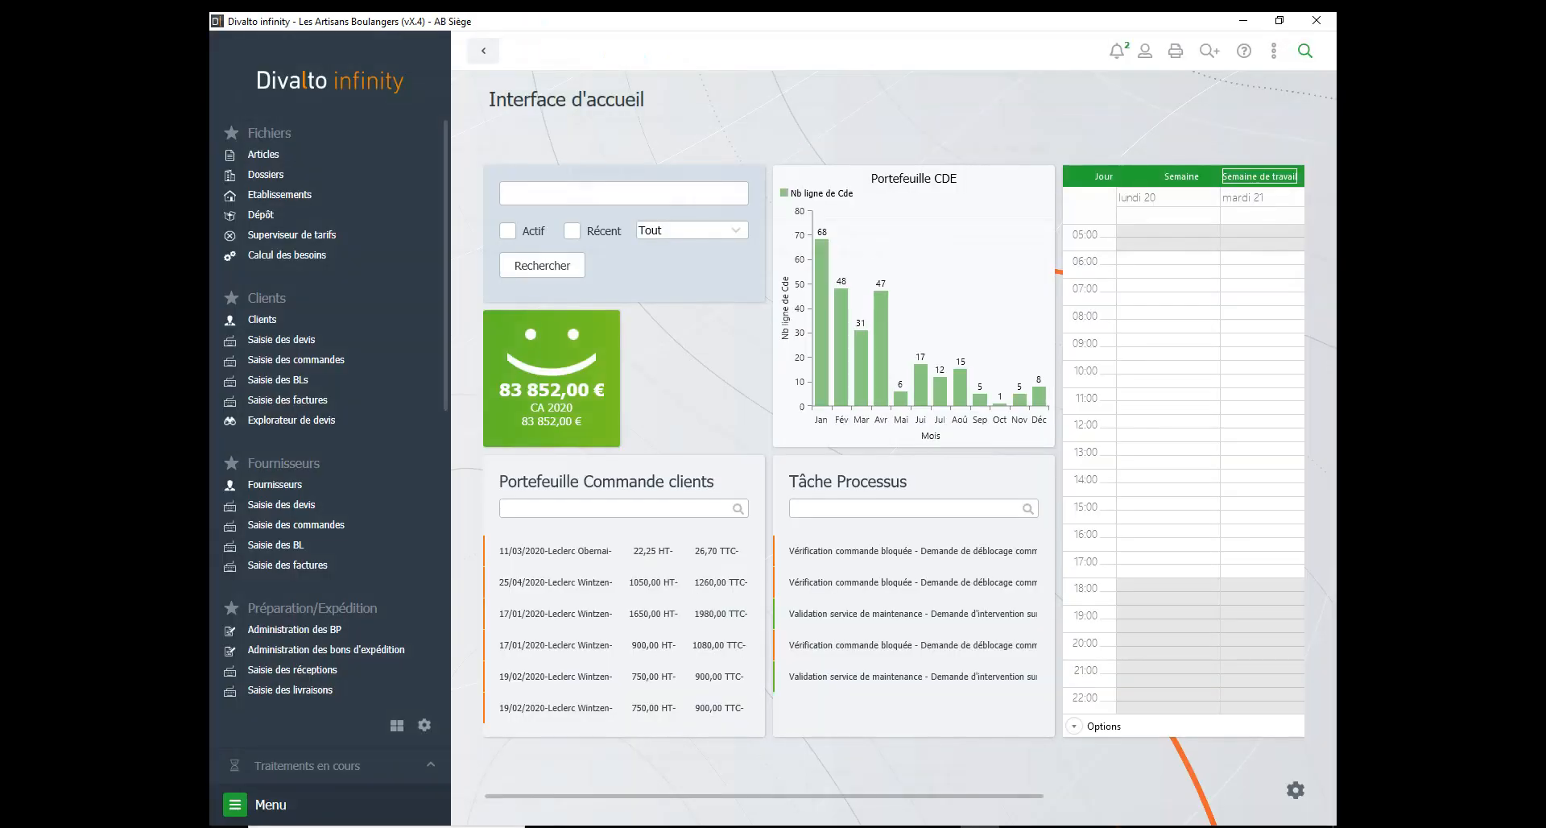
# Step: Accept the proposed quantities on the Leclerc Wintzenheim BP dated 25/04/2020 and confirm the update
pyautogui.click(295, 630)
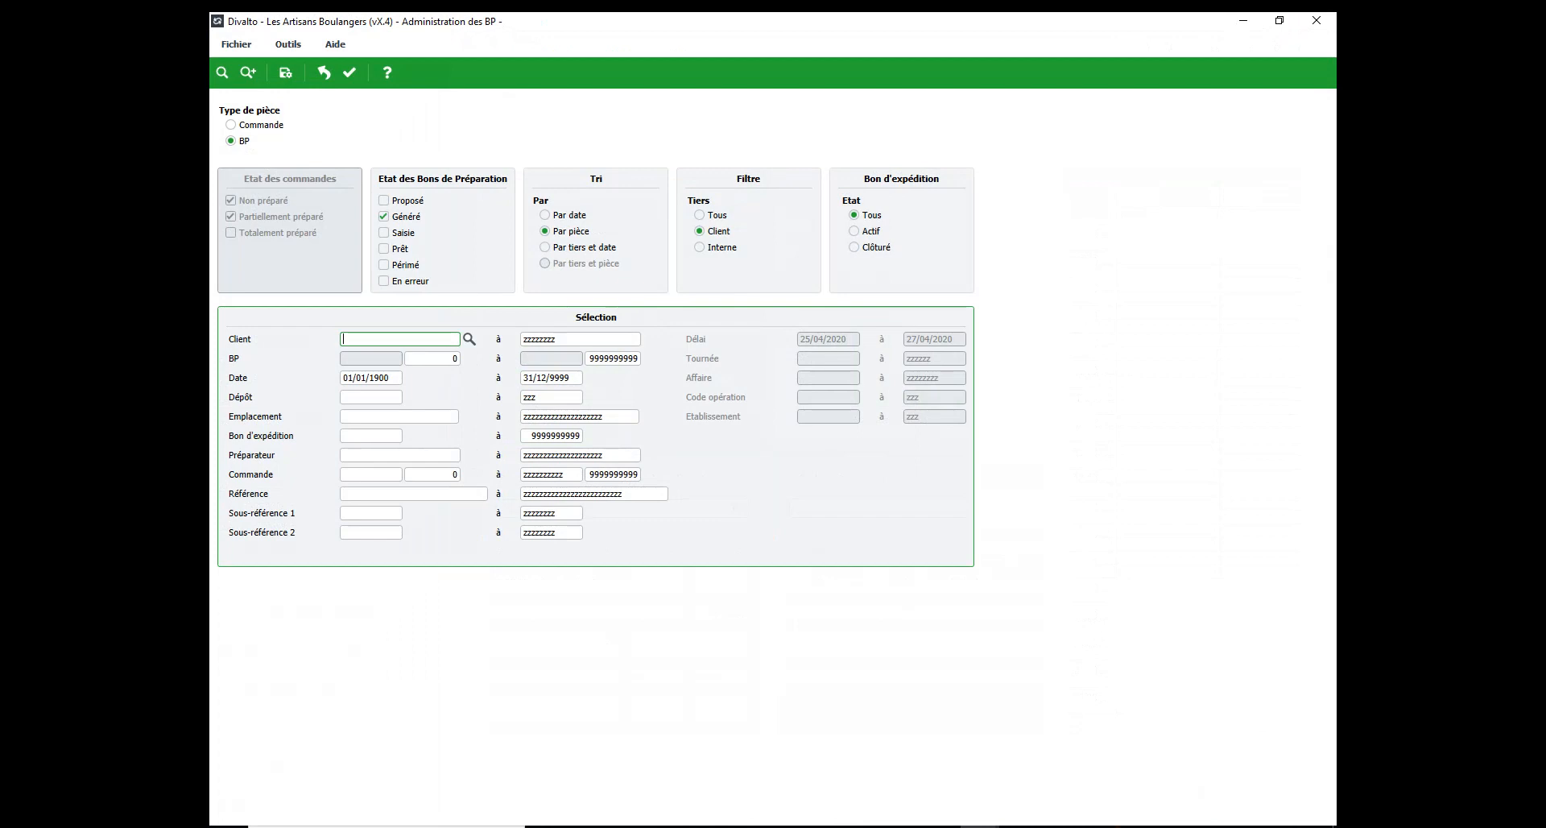
pyautogui.click(348, 73)
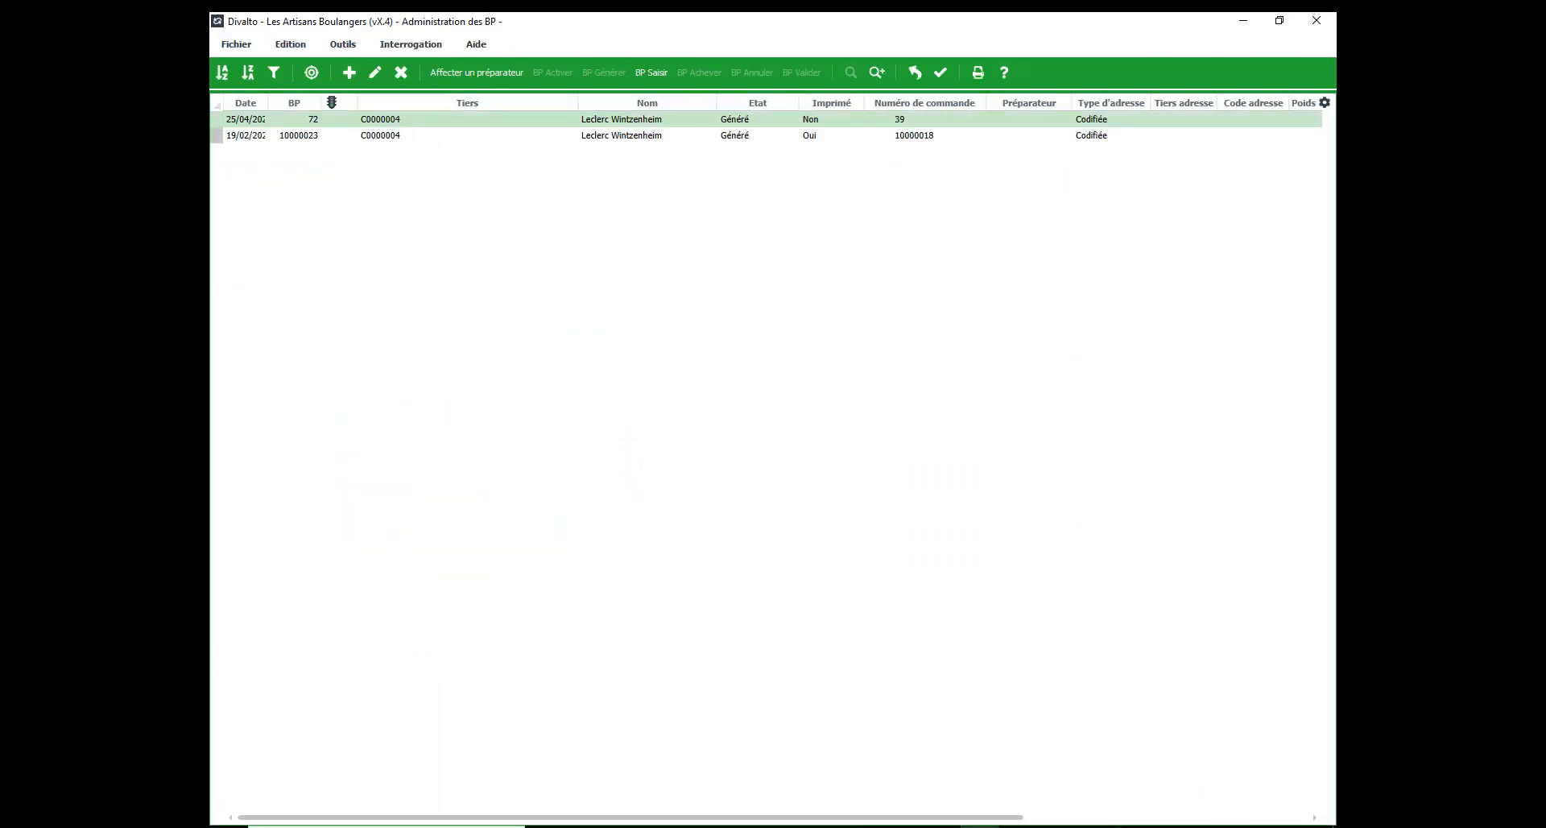
pyautogui.click(652, 73)
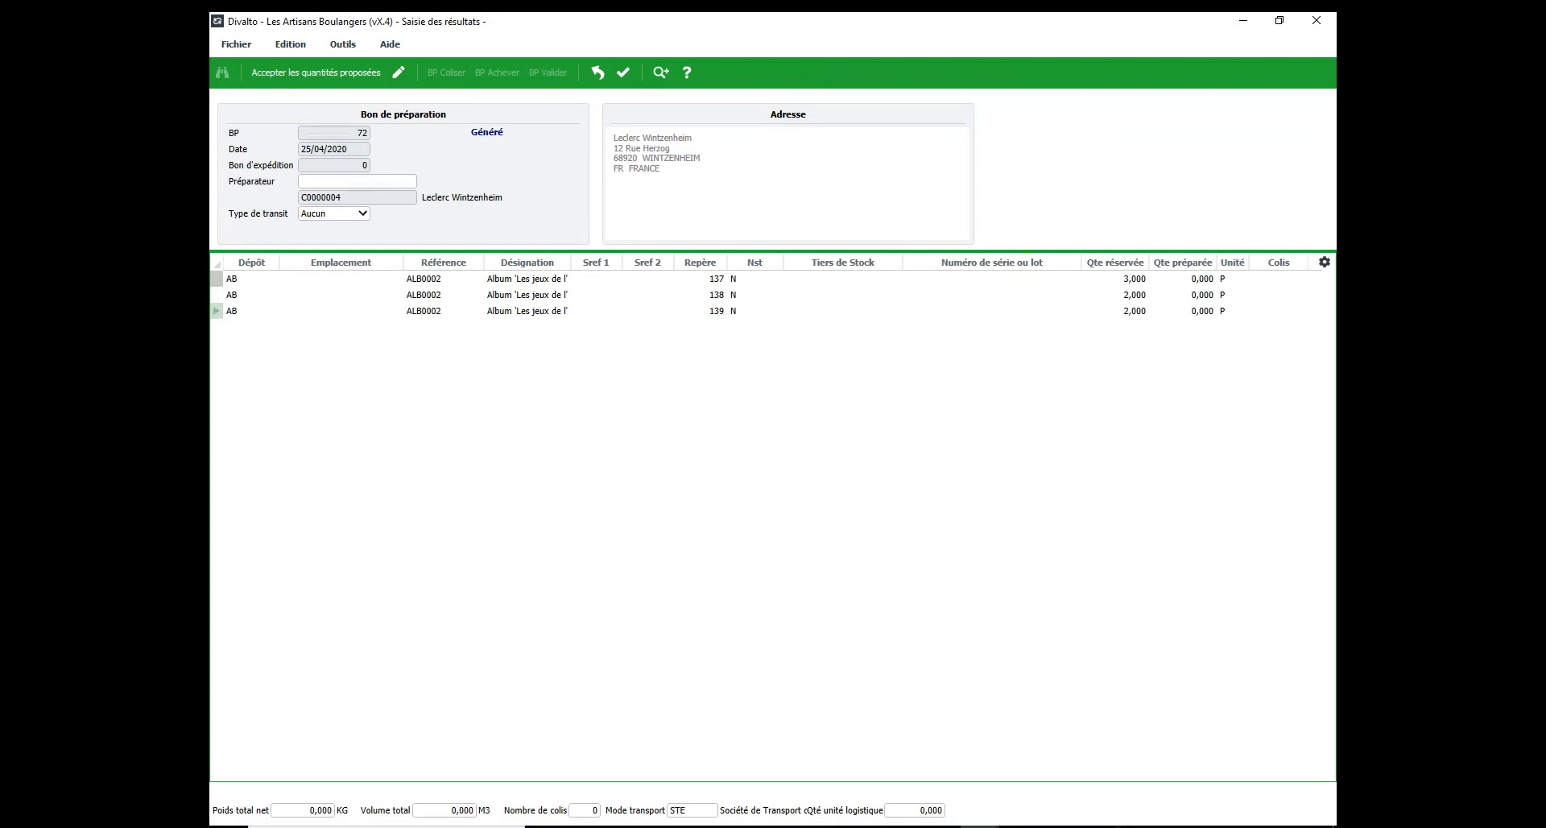
pyautogui.click(315, 72)
pyautogui.click(623, 72)
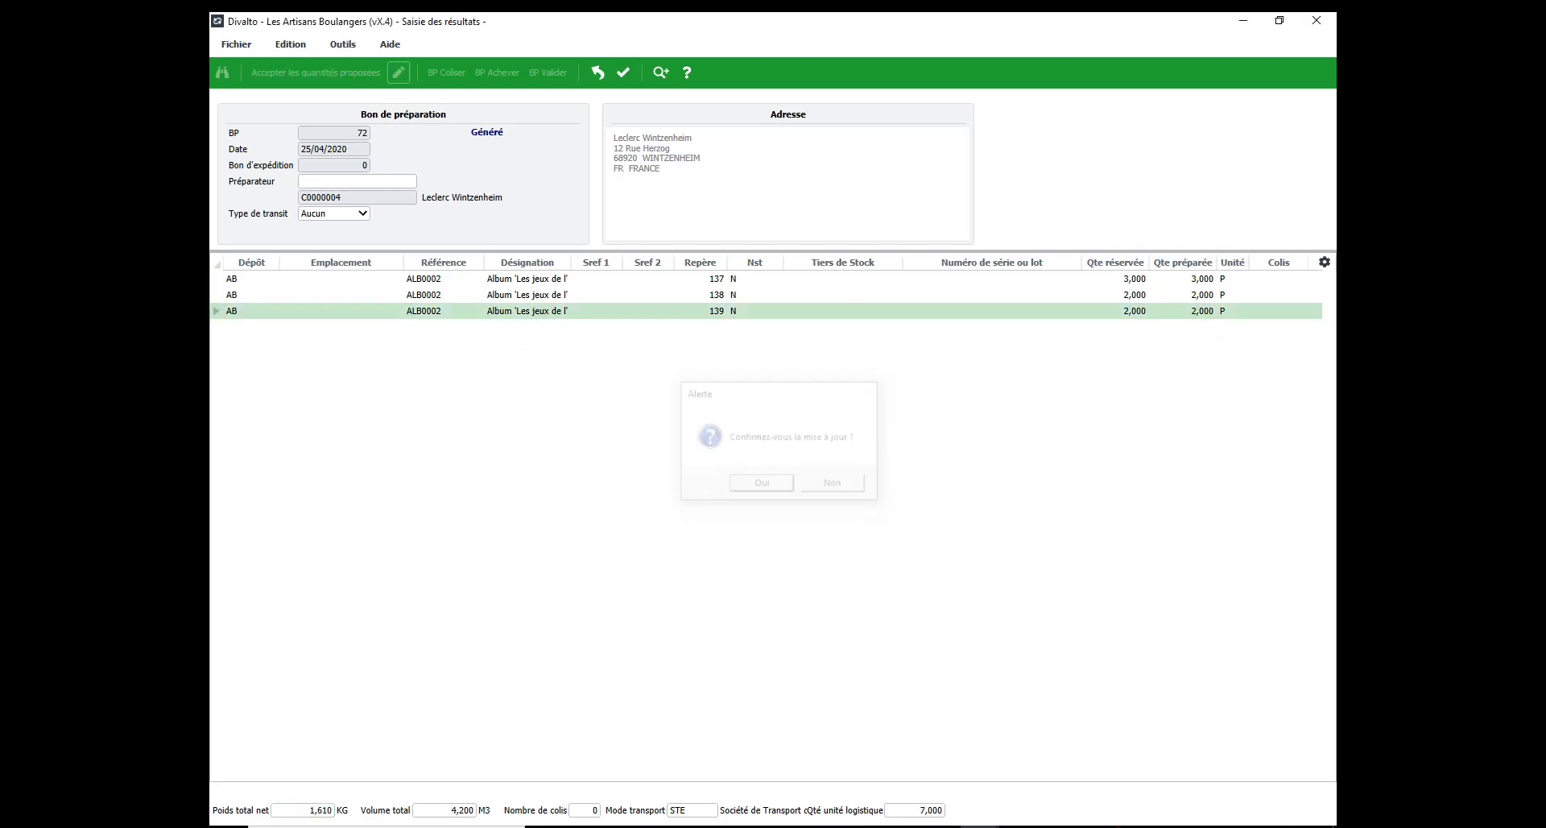
pyautogui.press('Return')
# Step: Complete and validate the Leclerc Wintzenheim BP dated 25/04/2020 and close the BP administration
pyautogui.click(699, 73)
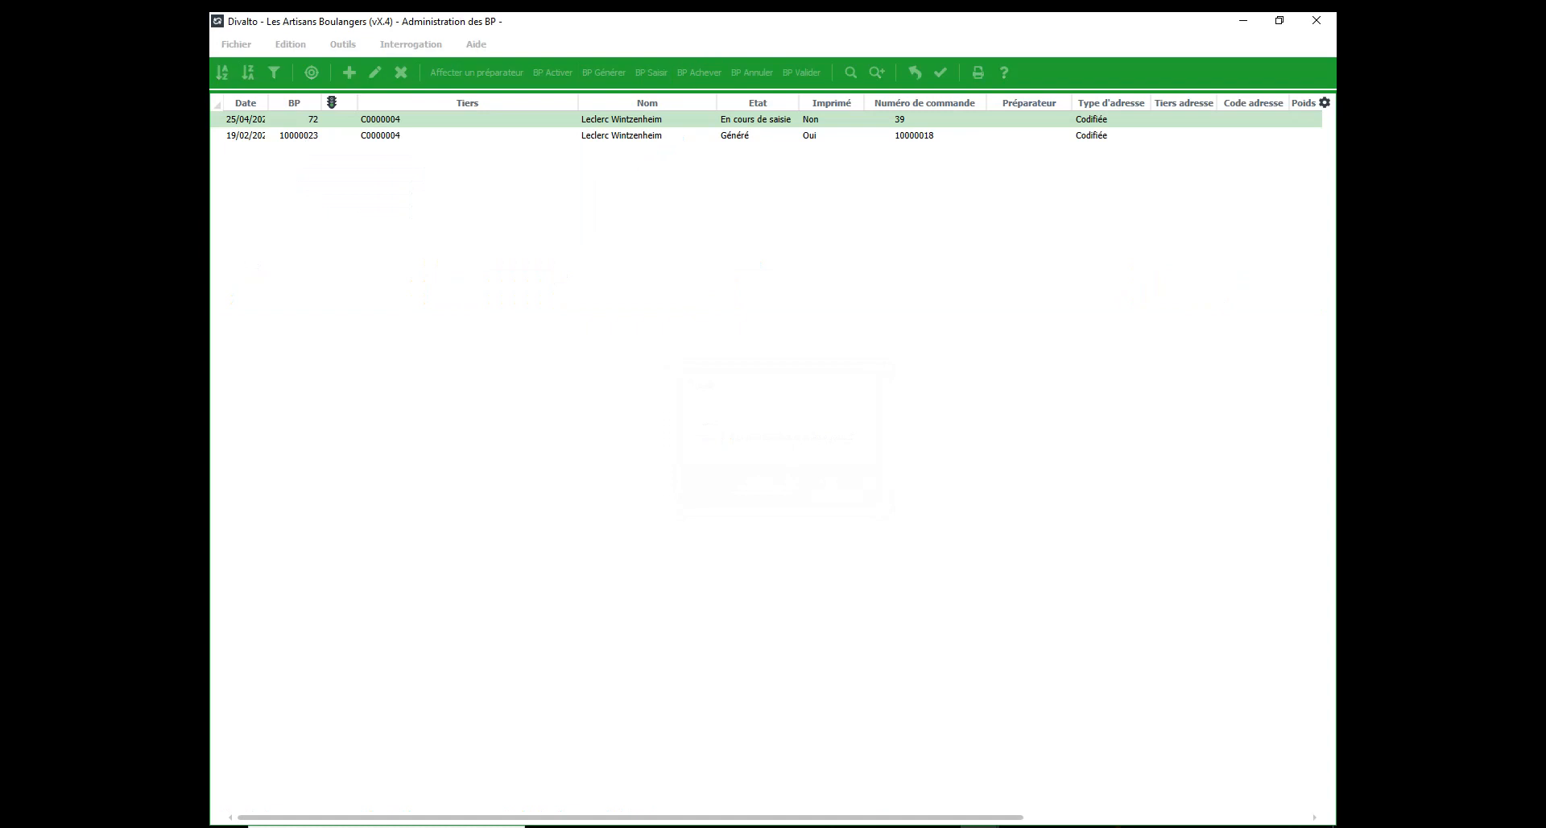
pyautogui.click(801, 72)
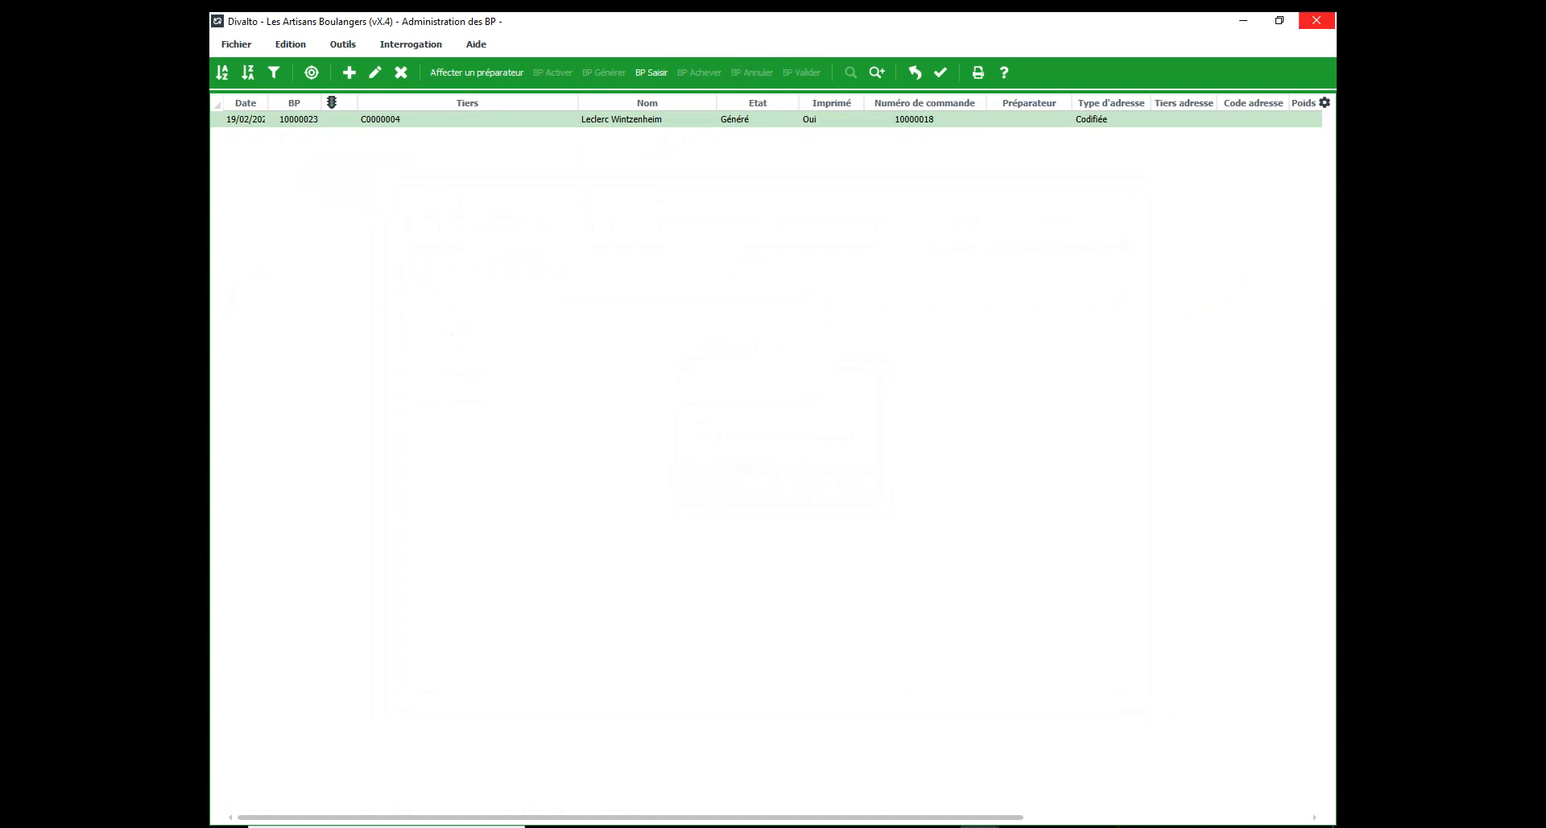
pyautogui.click(1317, 20)
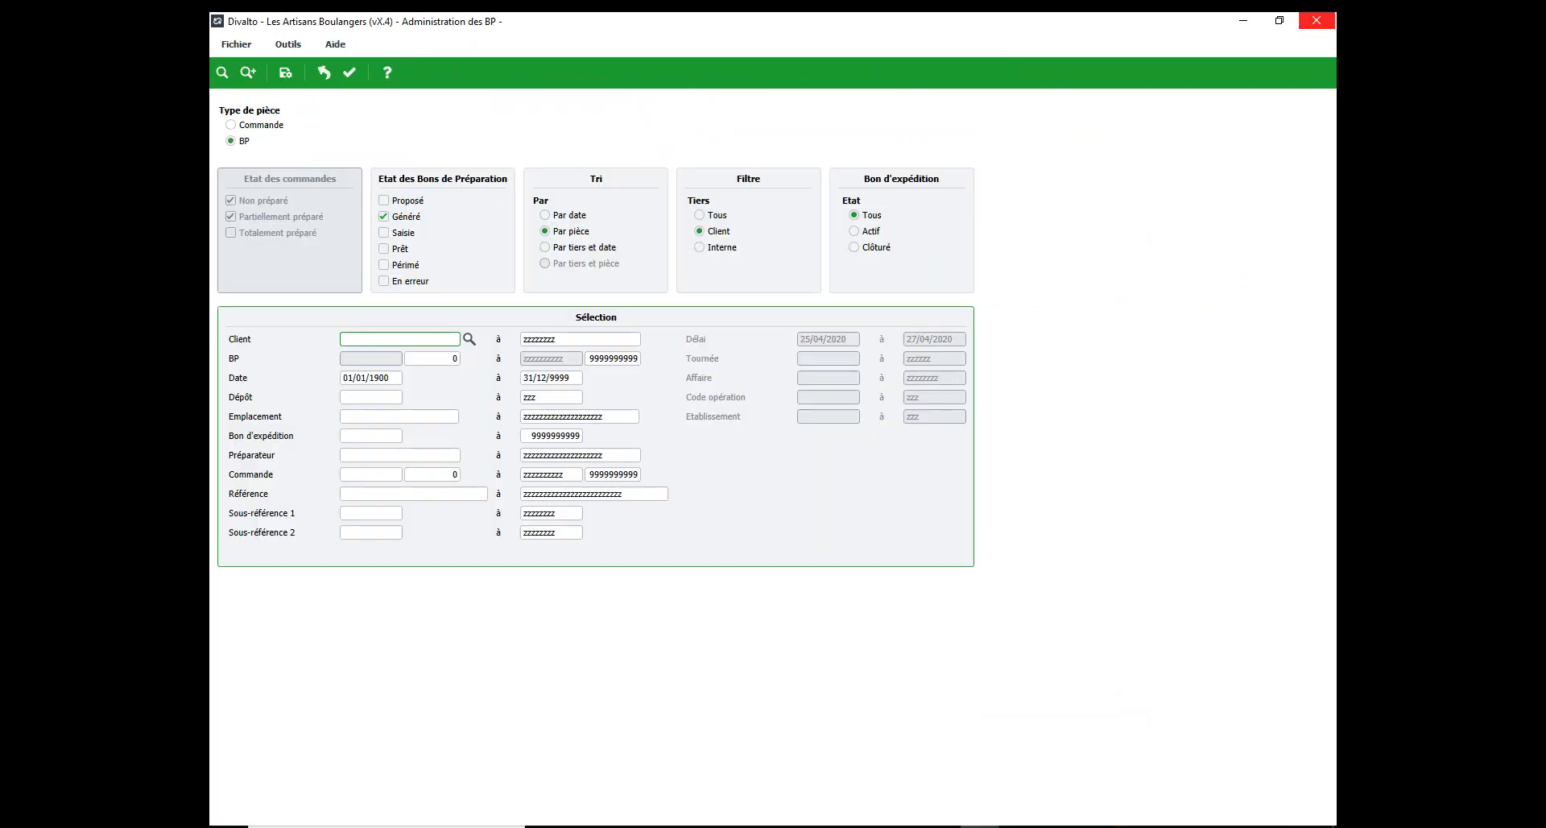
pyautogui.click(1316, 20)
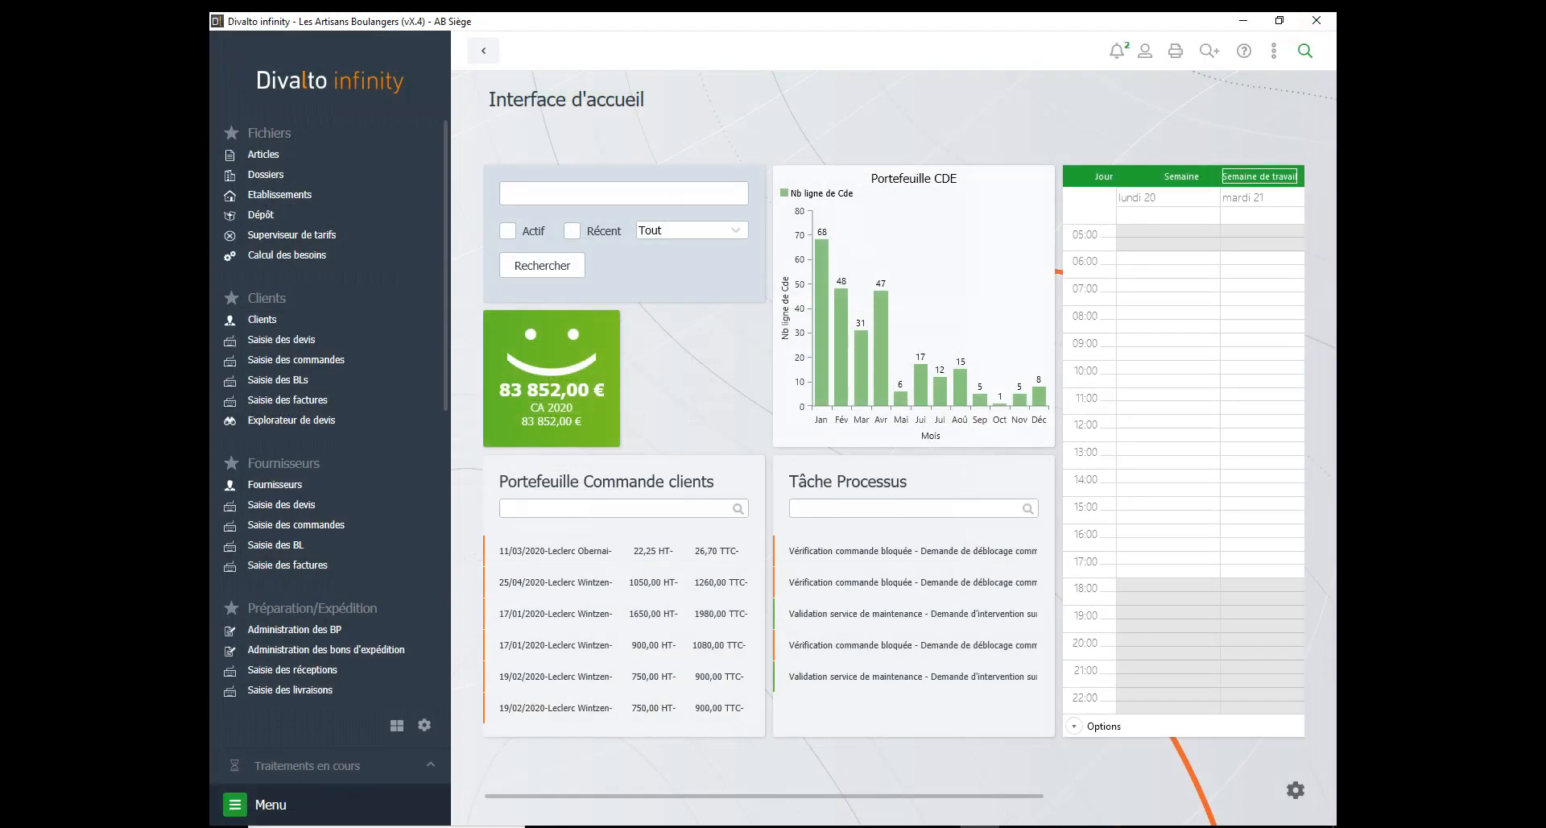
# Step: Run the deferred invoicing of customer BLs for Leclerc Wintzenheim only, with the table displayed before printing, and confirm the processing
pyautogui.click(269, 805)
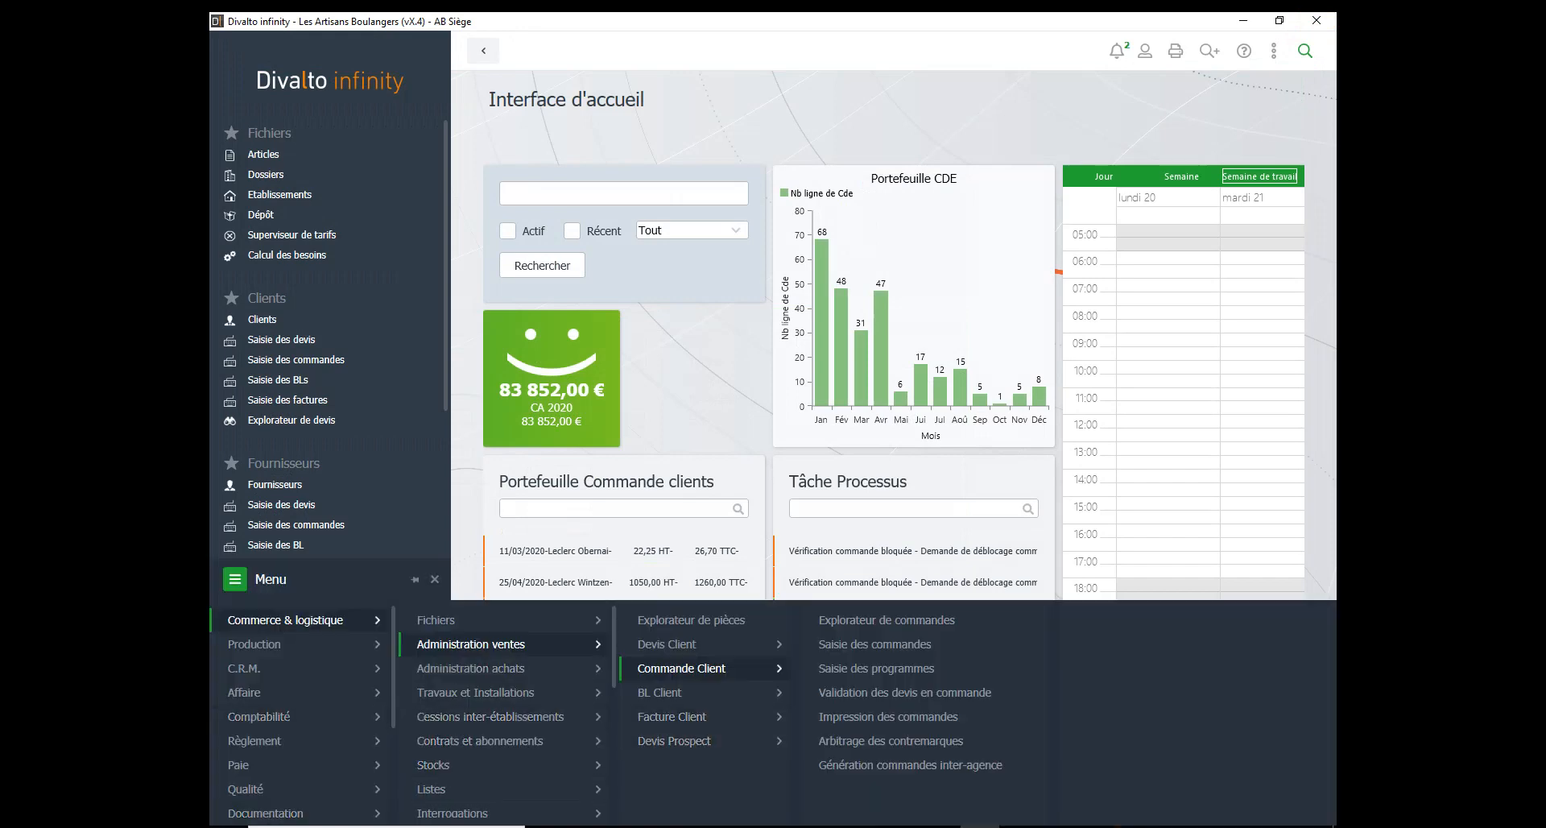
pyautogui.click(673, 716)
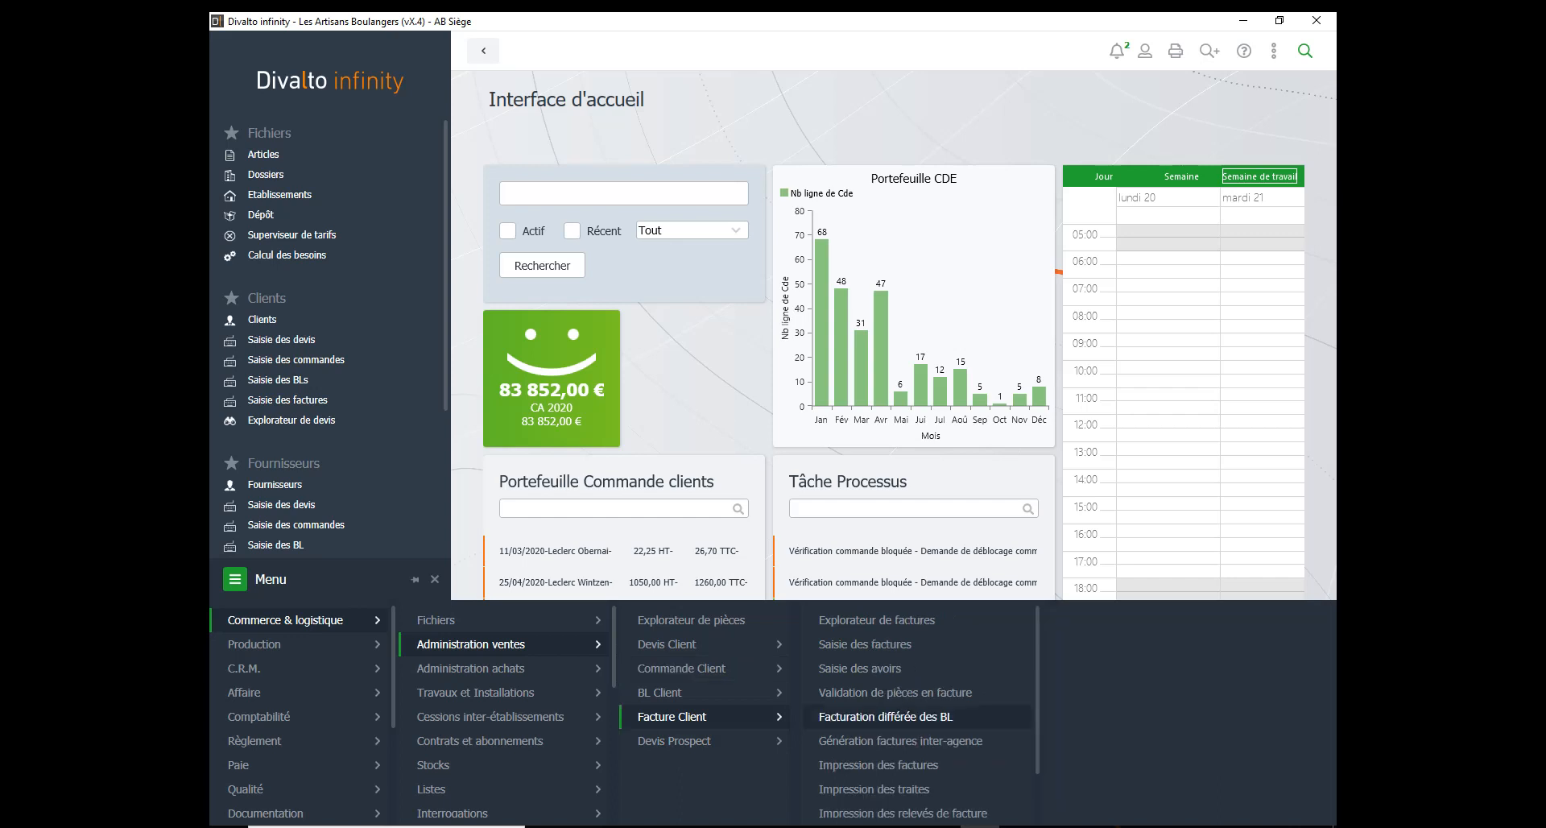
pyautogui.click(885, 716)
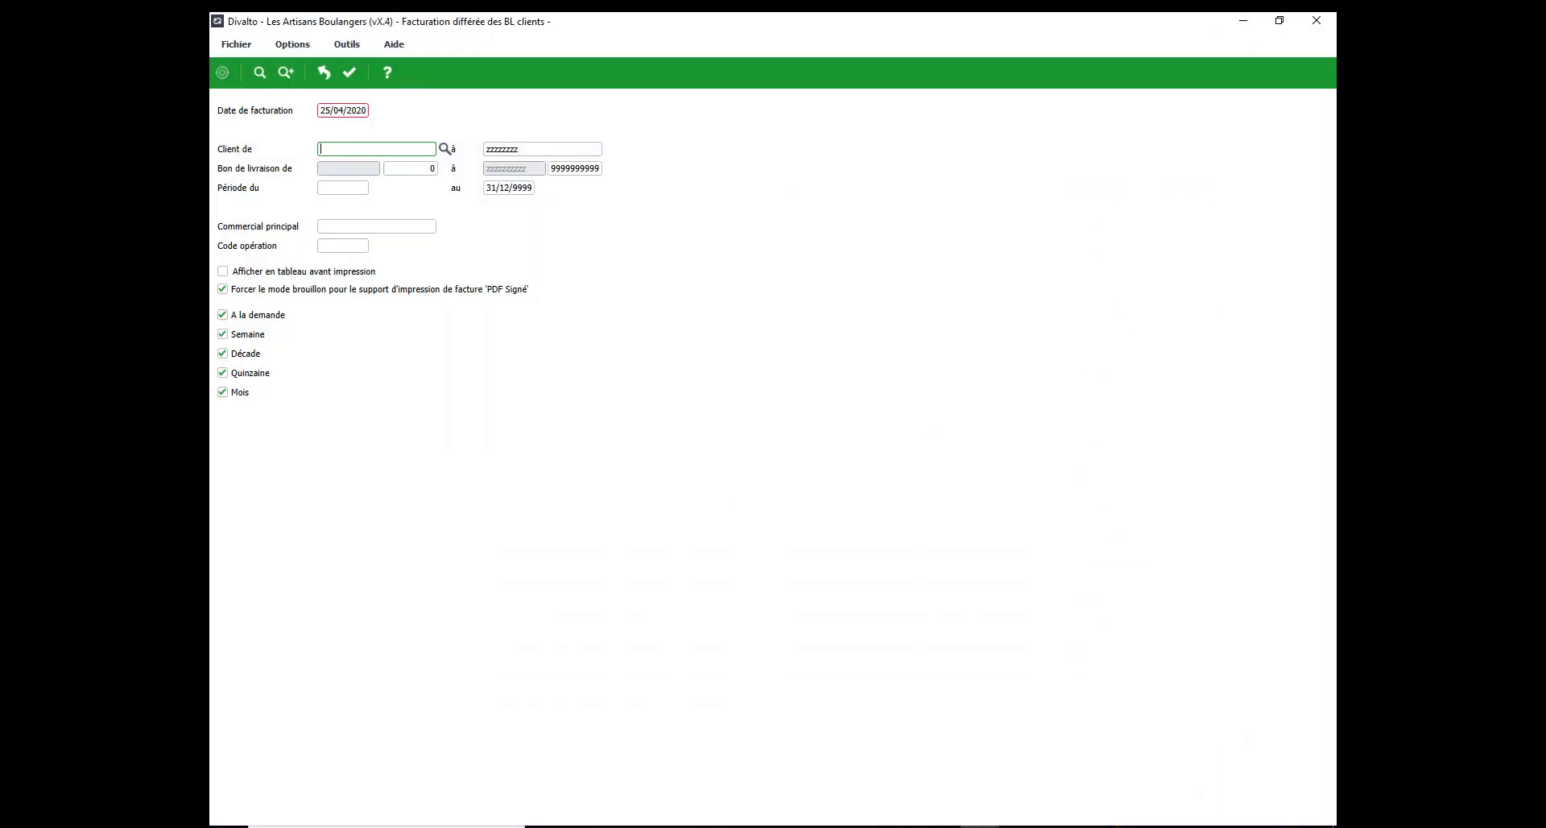
pyautogui.write('C0000004')
pyautogui.press('Tab')
pyautogui.write('C0000004')
pyautogui.press('Tab')
pyautogui.press('Tab')
pyautogui.press('Tab')
pyautogui.click(224, 271)
pyautogui.click(349, 73)
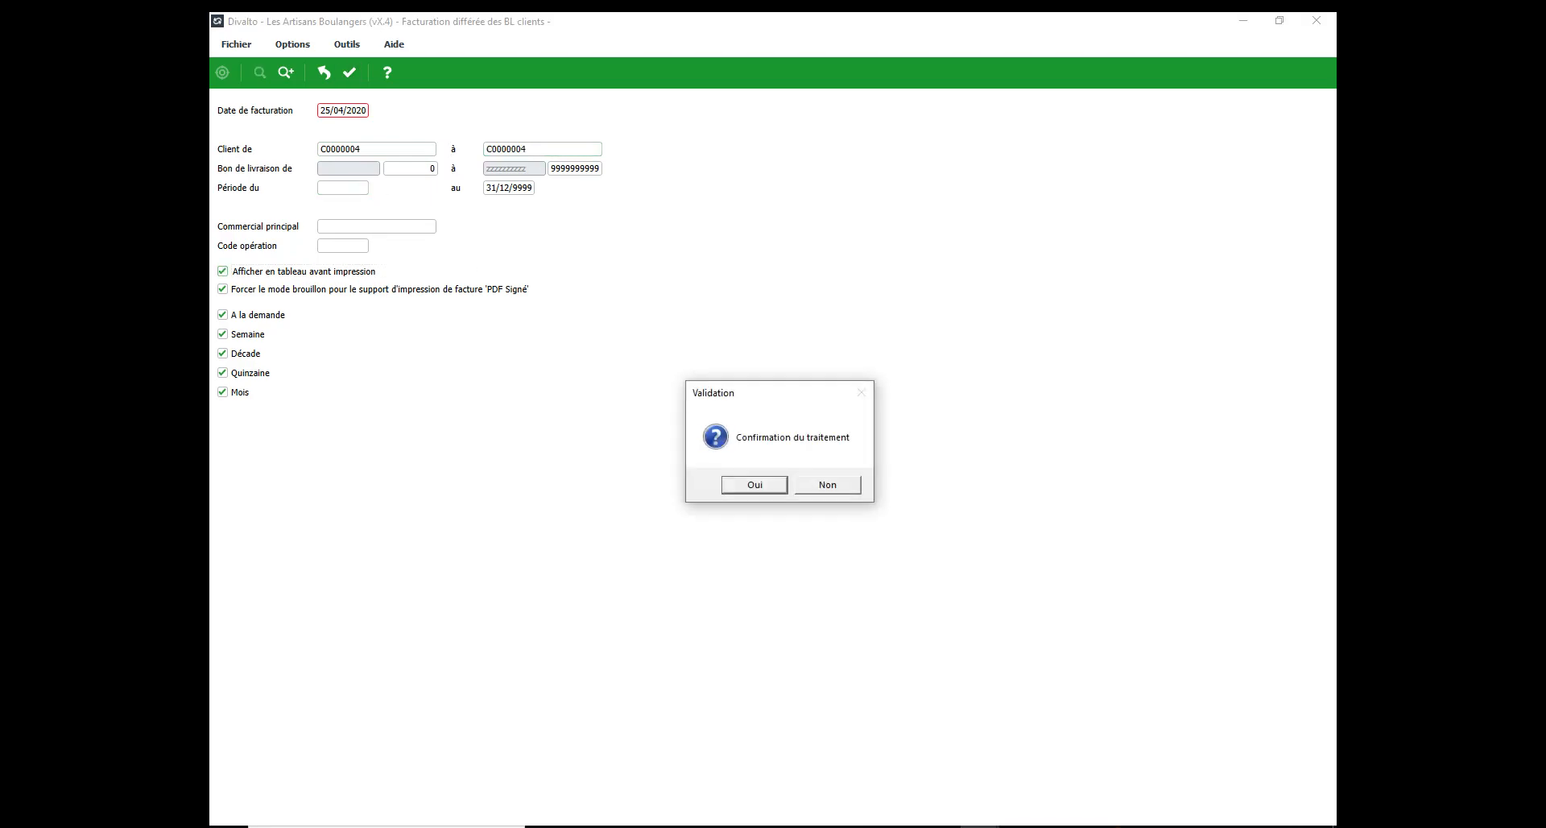
pyautogui.press('Return')
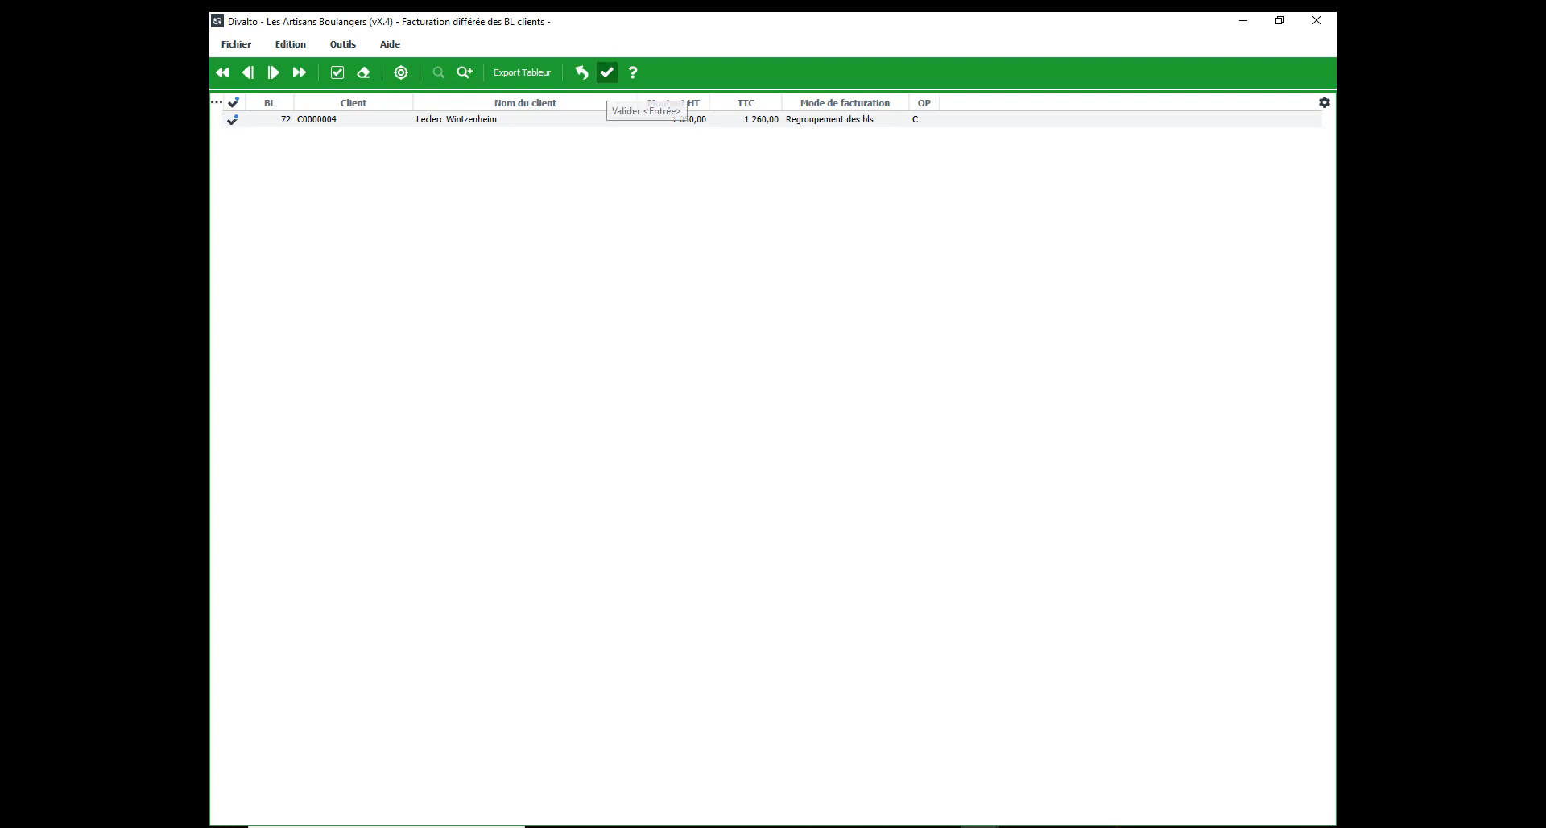
# Step: Validate the Leclerc Wintzenheim BL for invoicing, then close the invoice preview and complete the invoicing
pyautogui.click(607, 73)
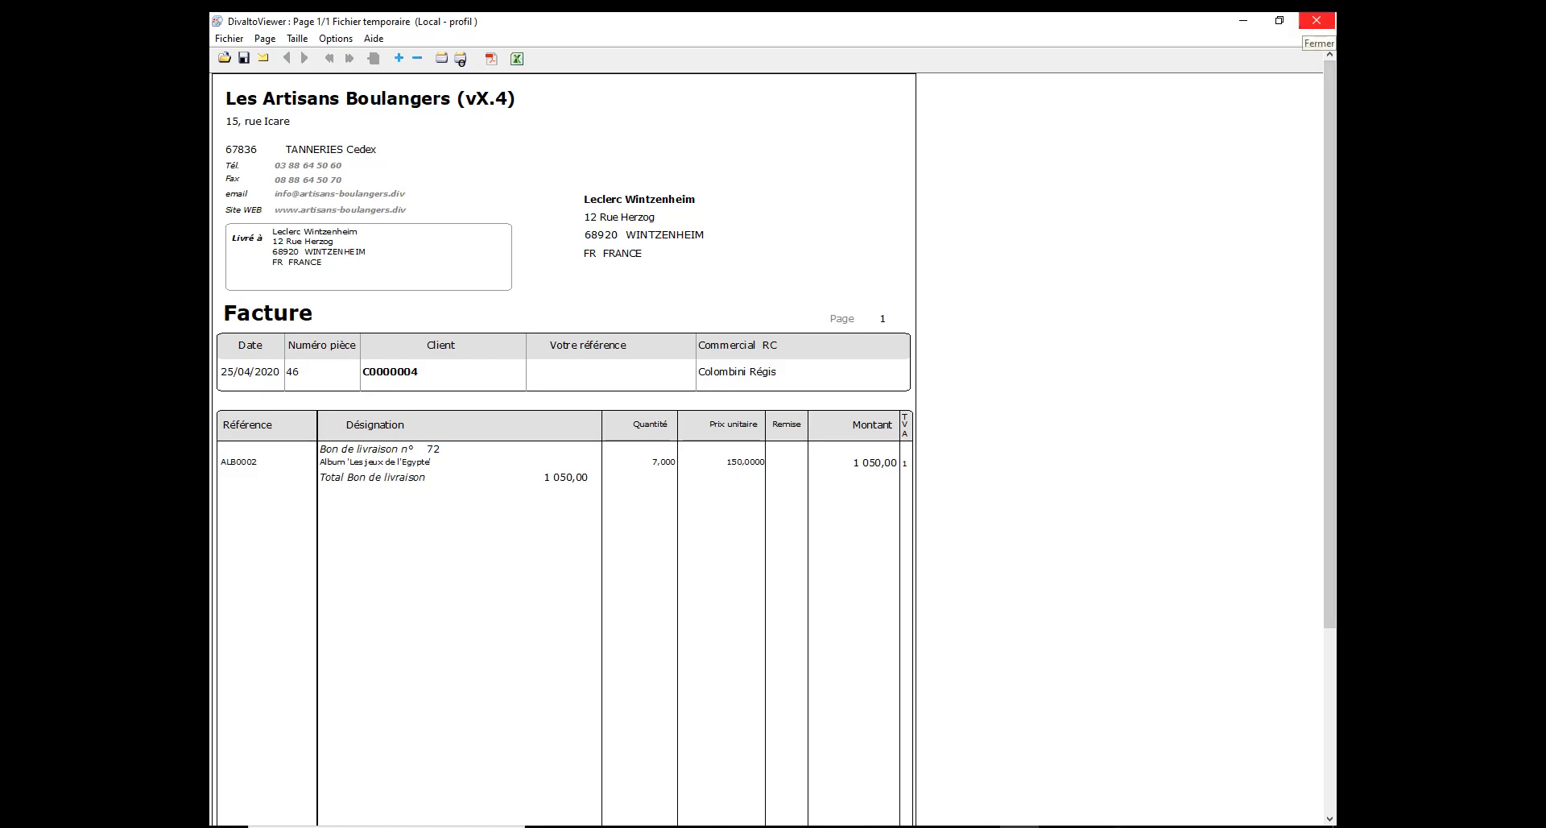
pyautogui.click(1316, 20)
pyautogui.click(780, 482)
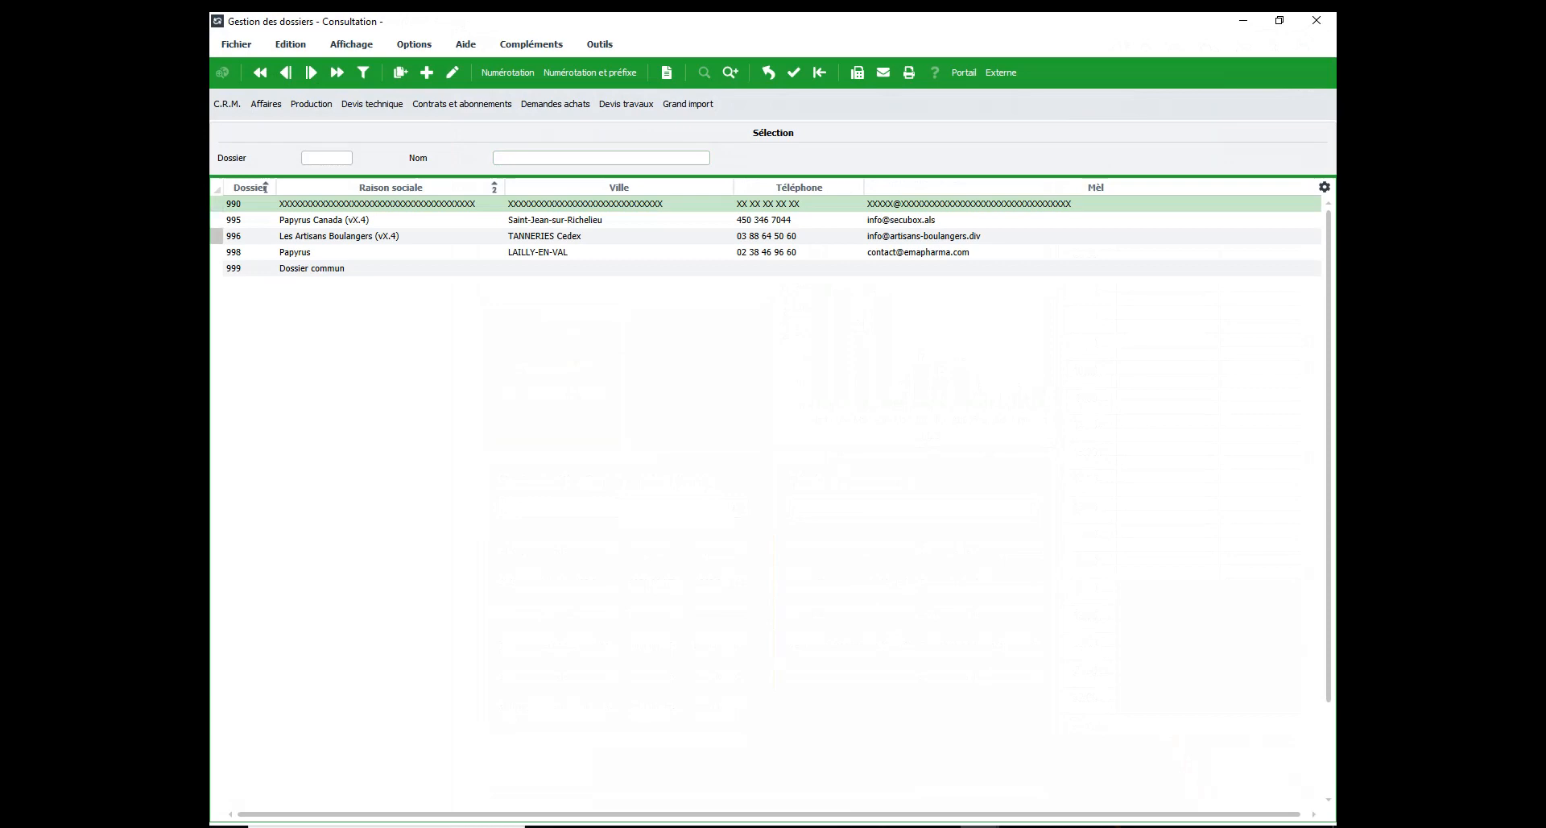
# Step: Review the inter-agency settings of dossier 996 Les Artisans Boulangers and close the dossier management
pyautogui.doubleClick(321, 236)
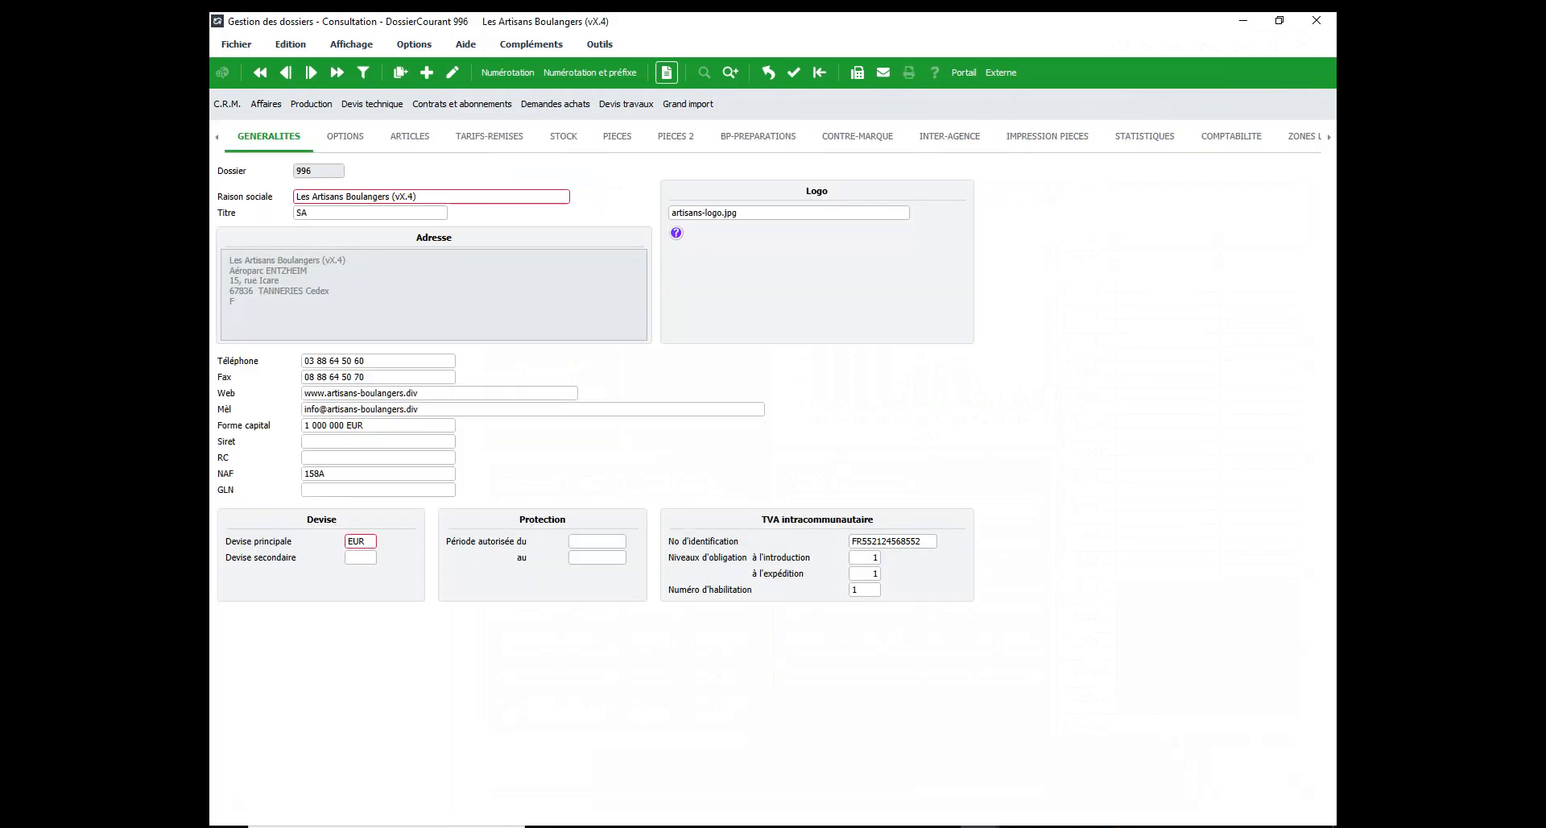
pyautogui.click(950, 136)
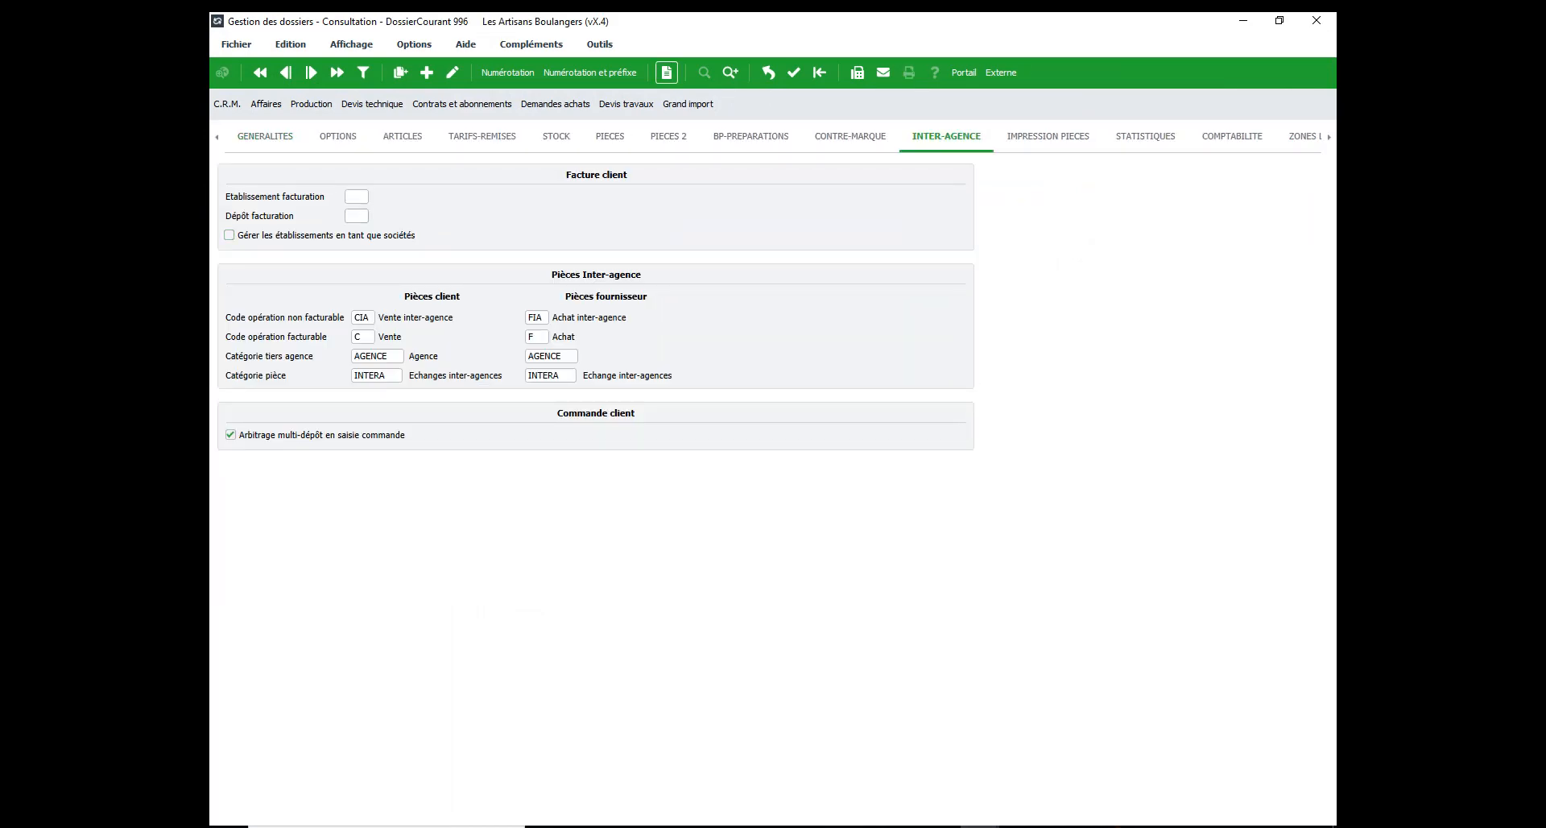
pyautogui.click(1317, 21)
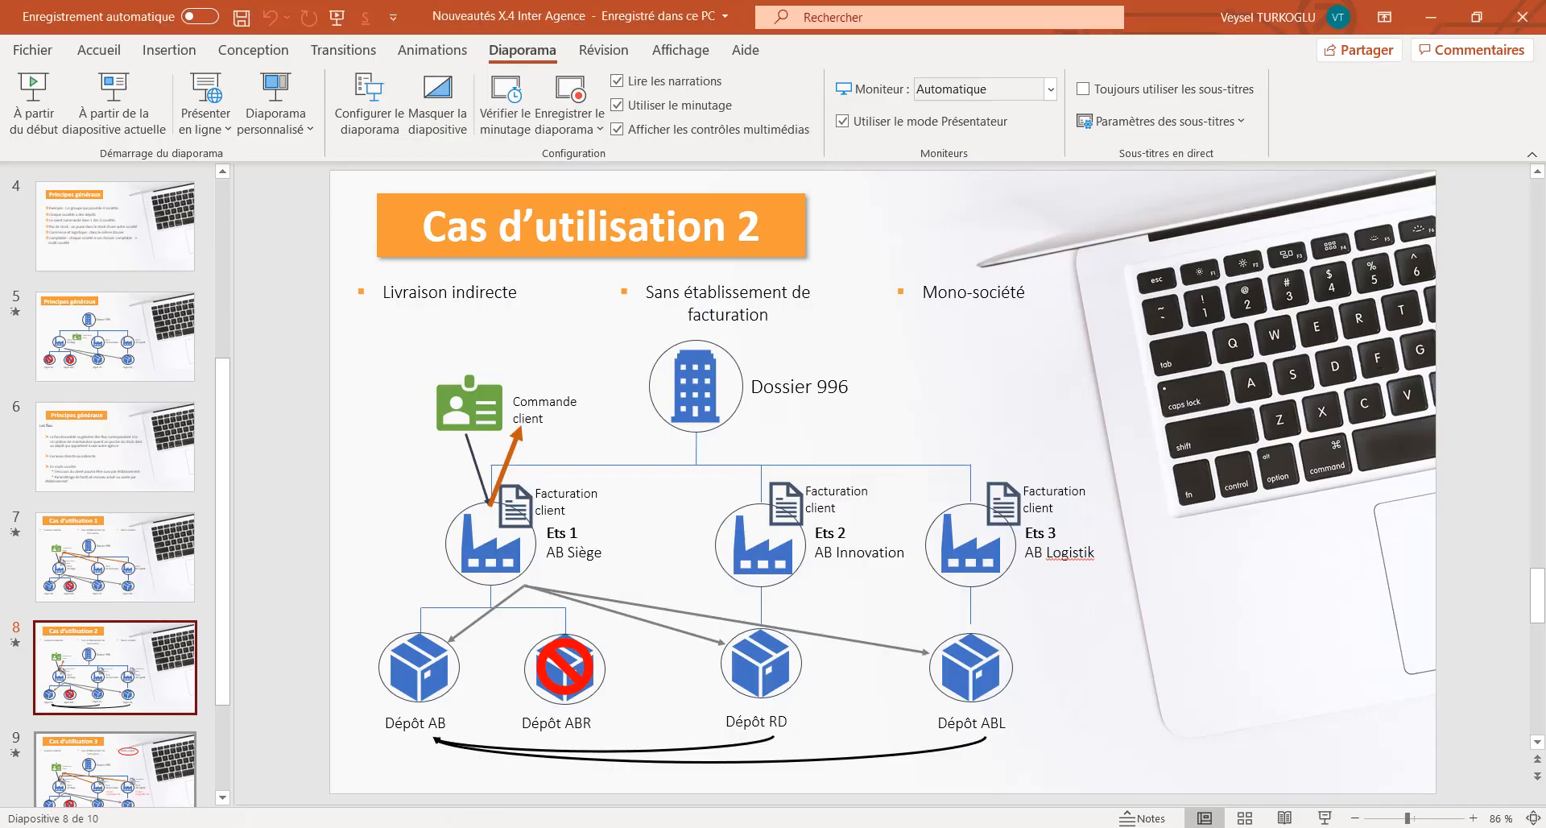
# Step: Switch to PowerPoint and present the "Cas d'utilisation 3" slide as a slideshow
pyautogui.click(115, 770)
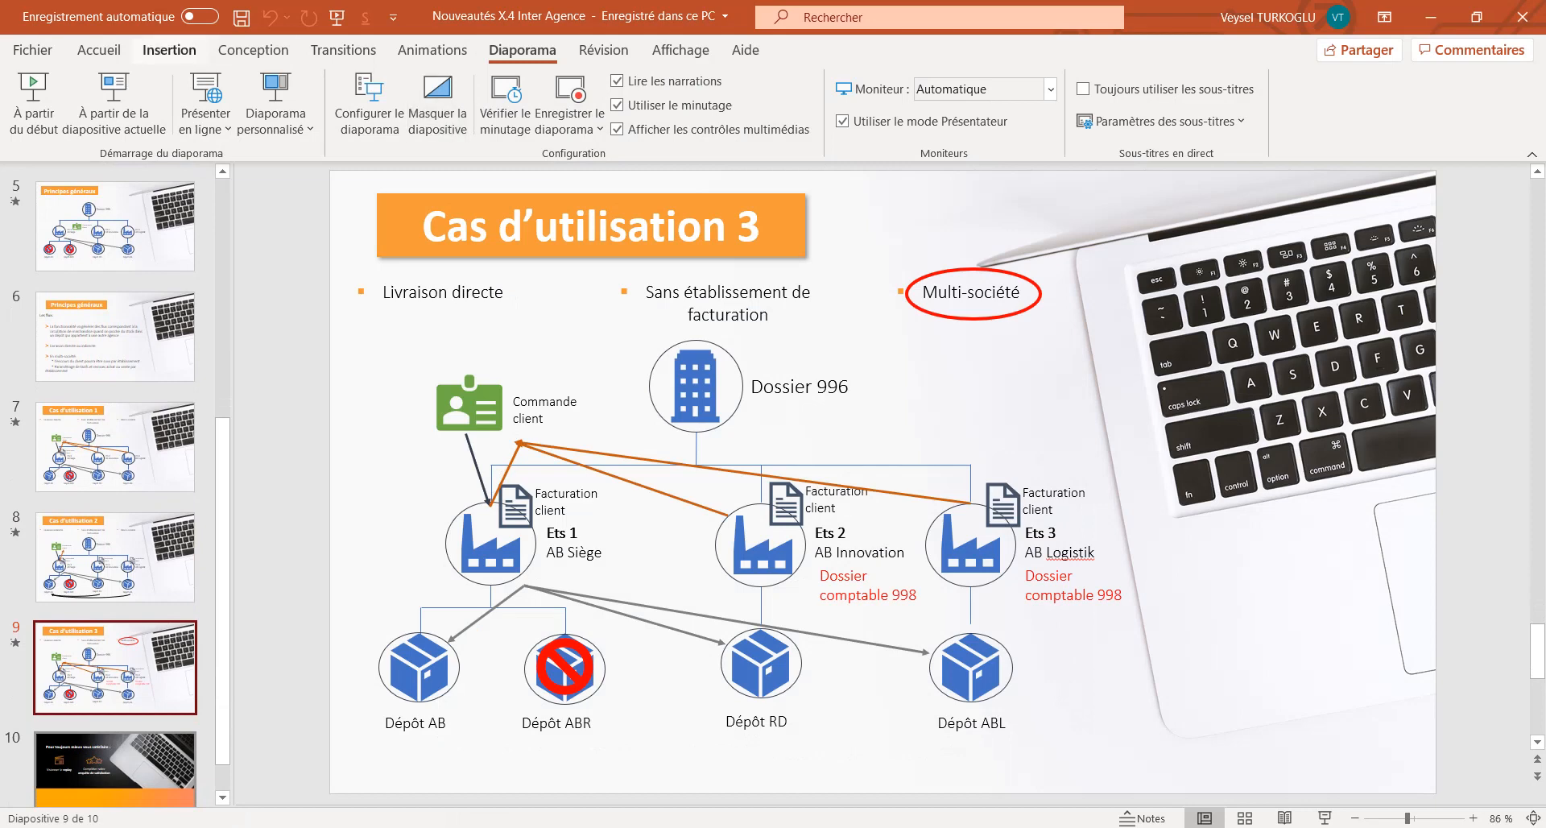
pyautogui.click(113, 103)
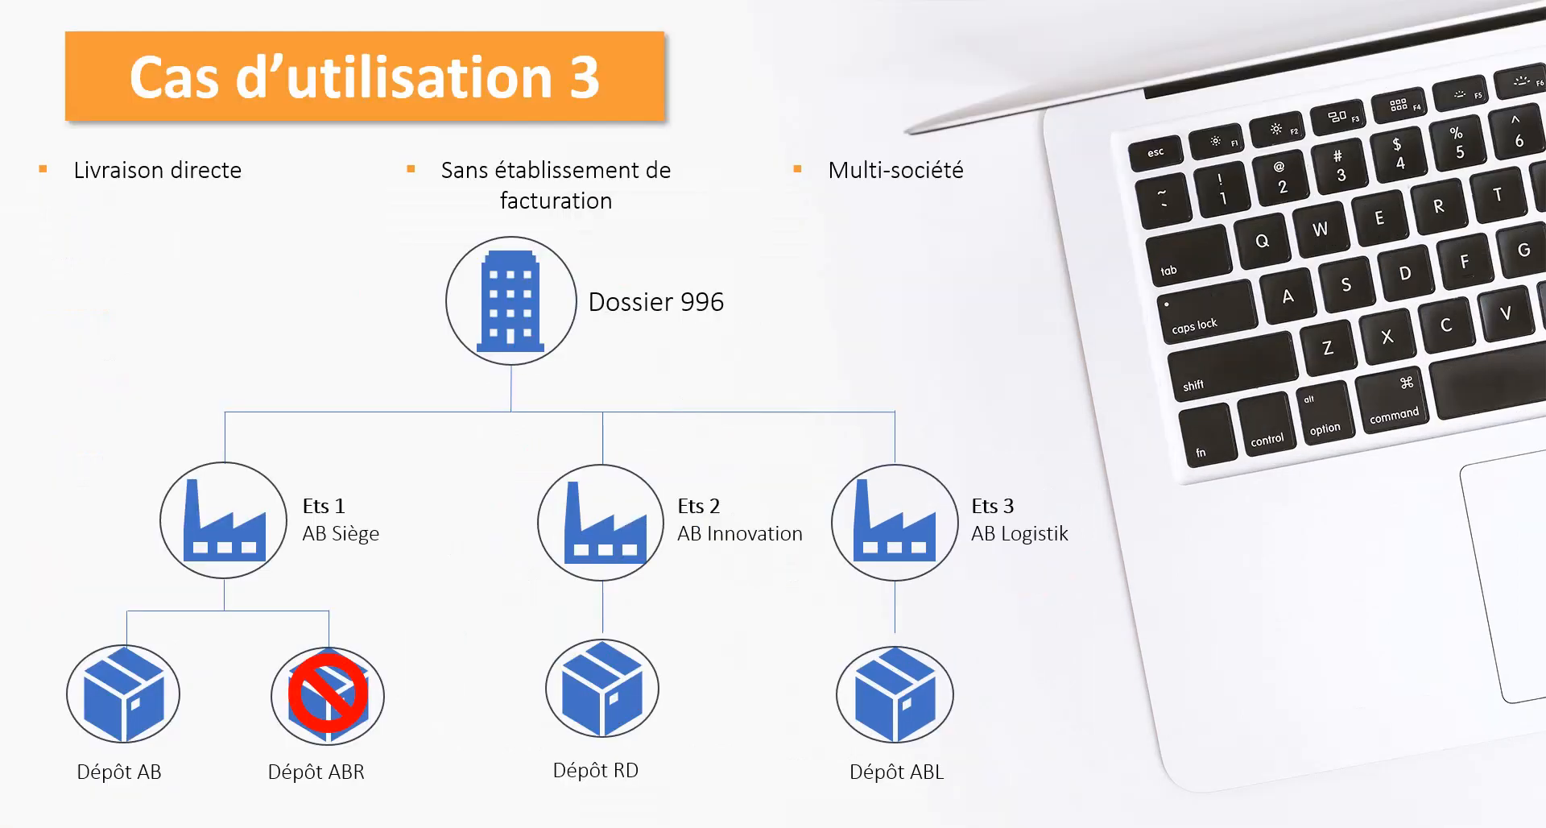
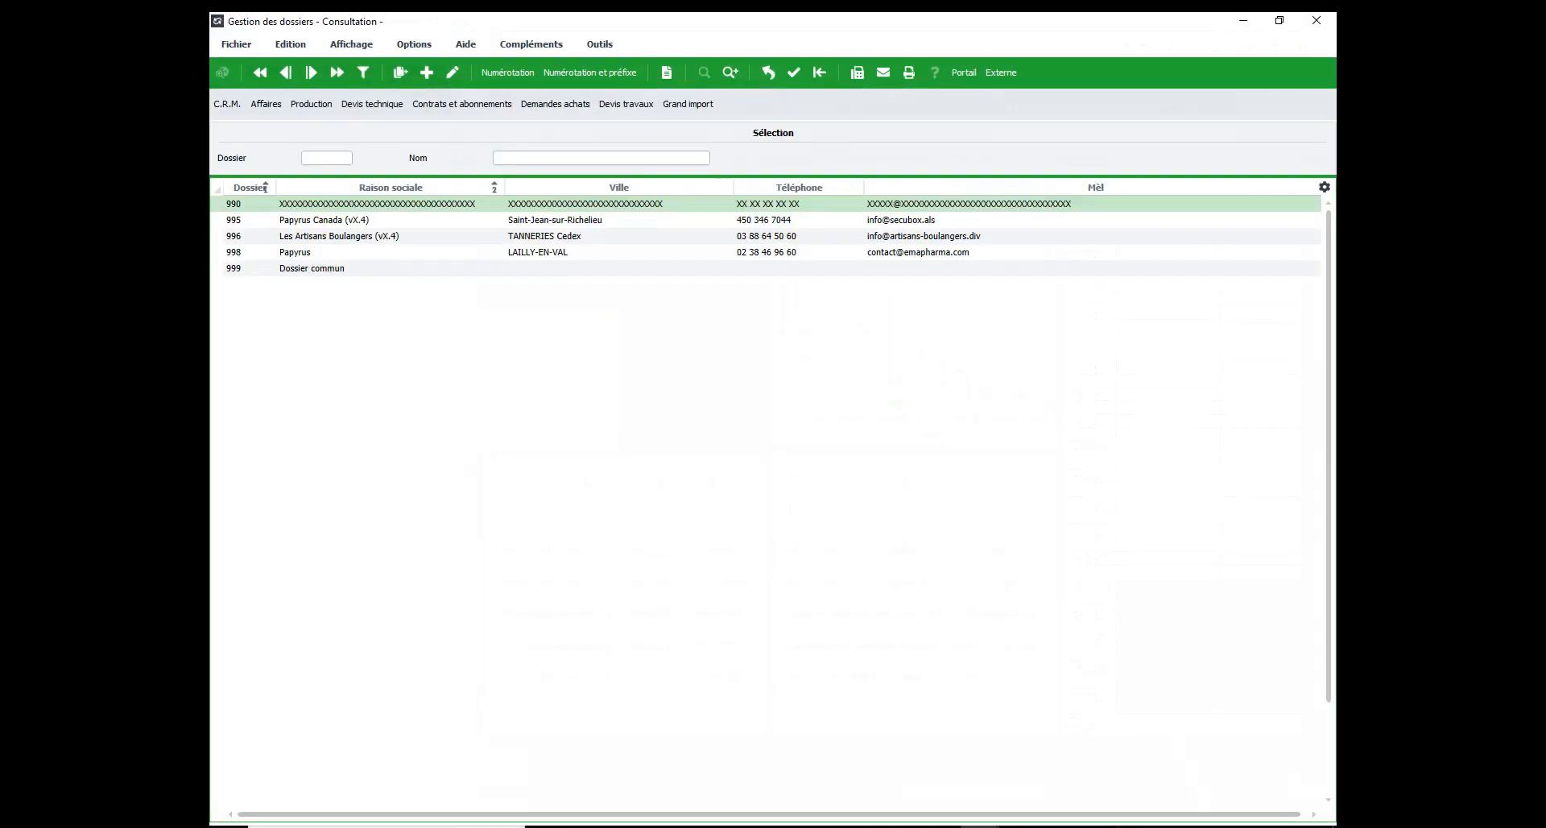
# Step: Enable managing establishments as companies in the inter-agency settings of dossier 996, save and close the dossier
pyautogui.doubleClick(290, 236)
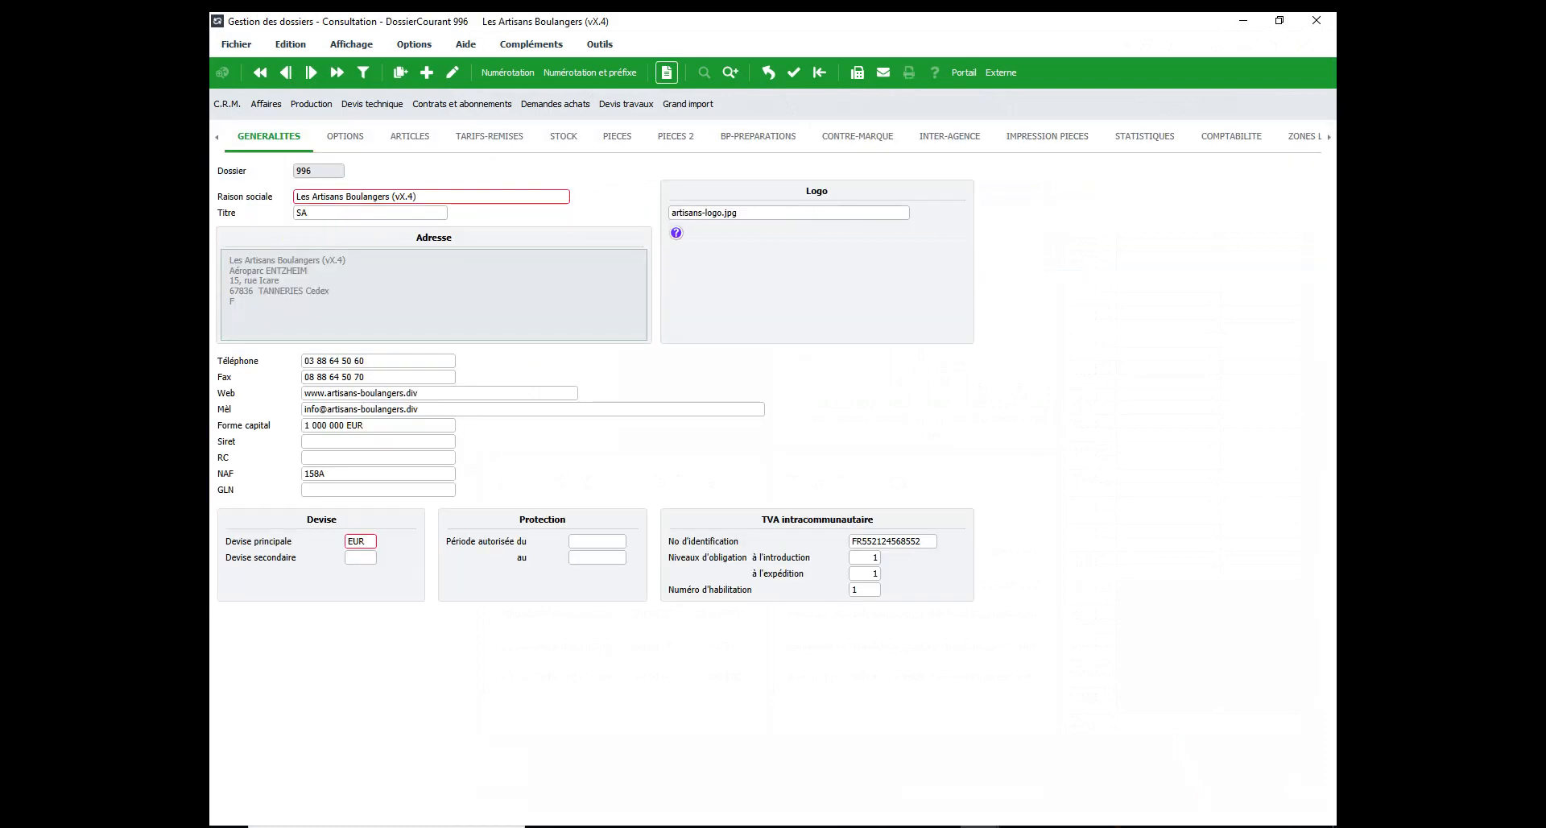
pyautogui.click(946, 137)
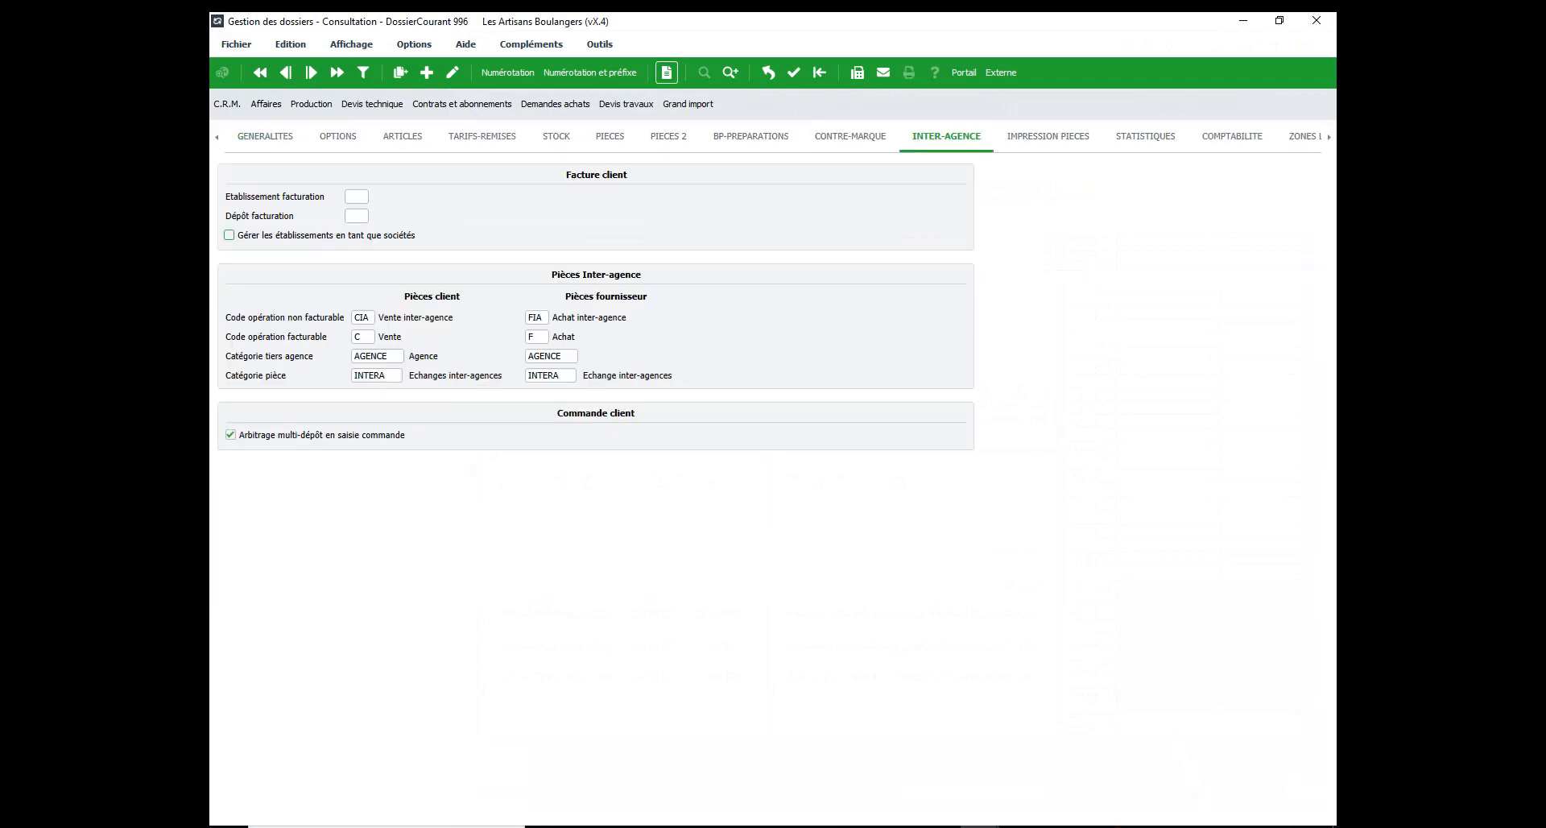
pyautogui.click(229, 235)
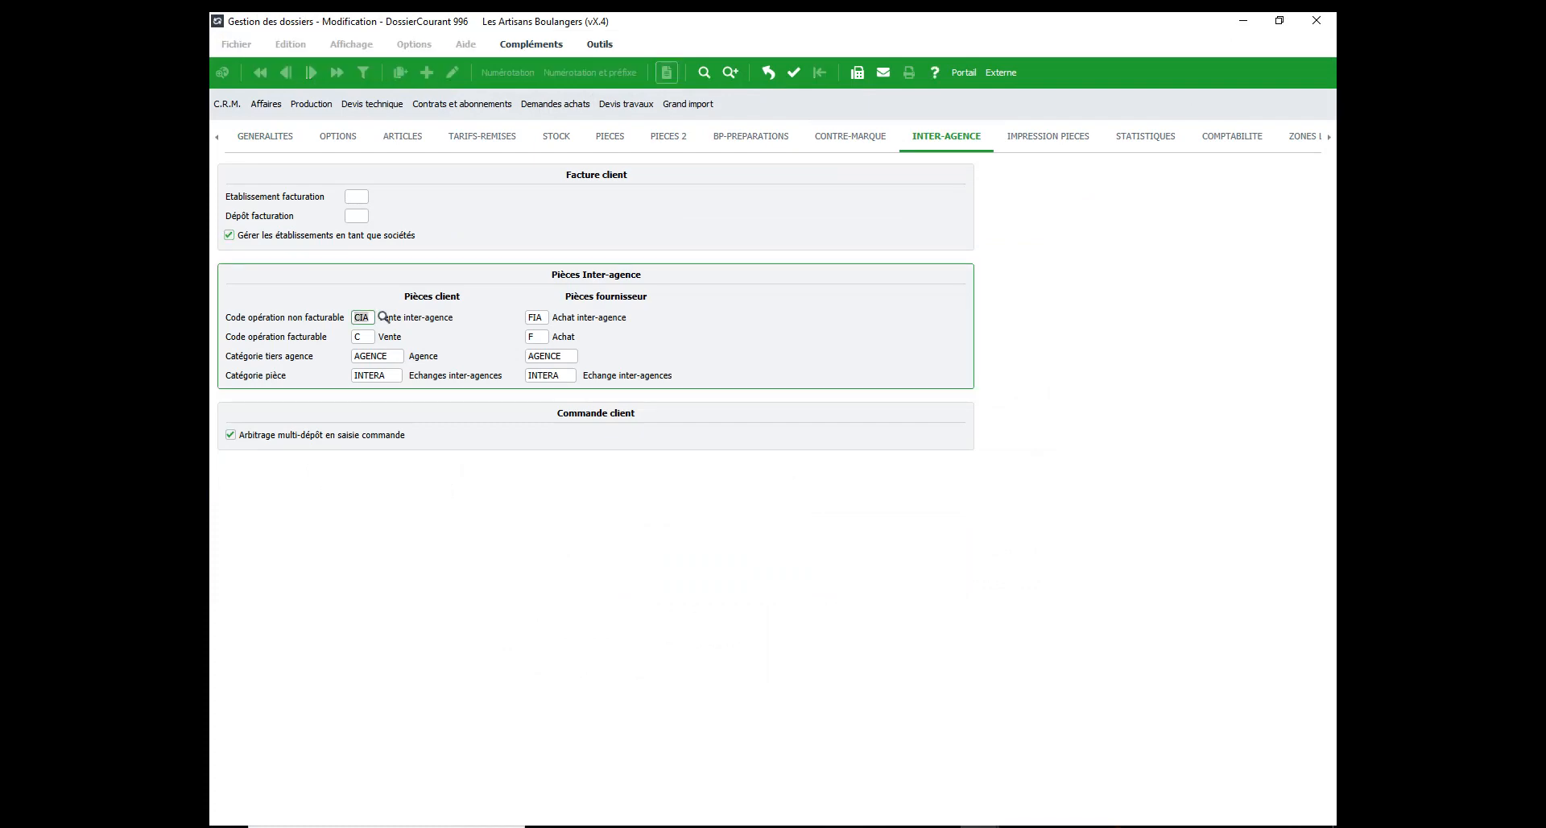
pyautogui.click(793, 72)
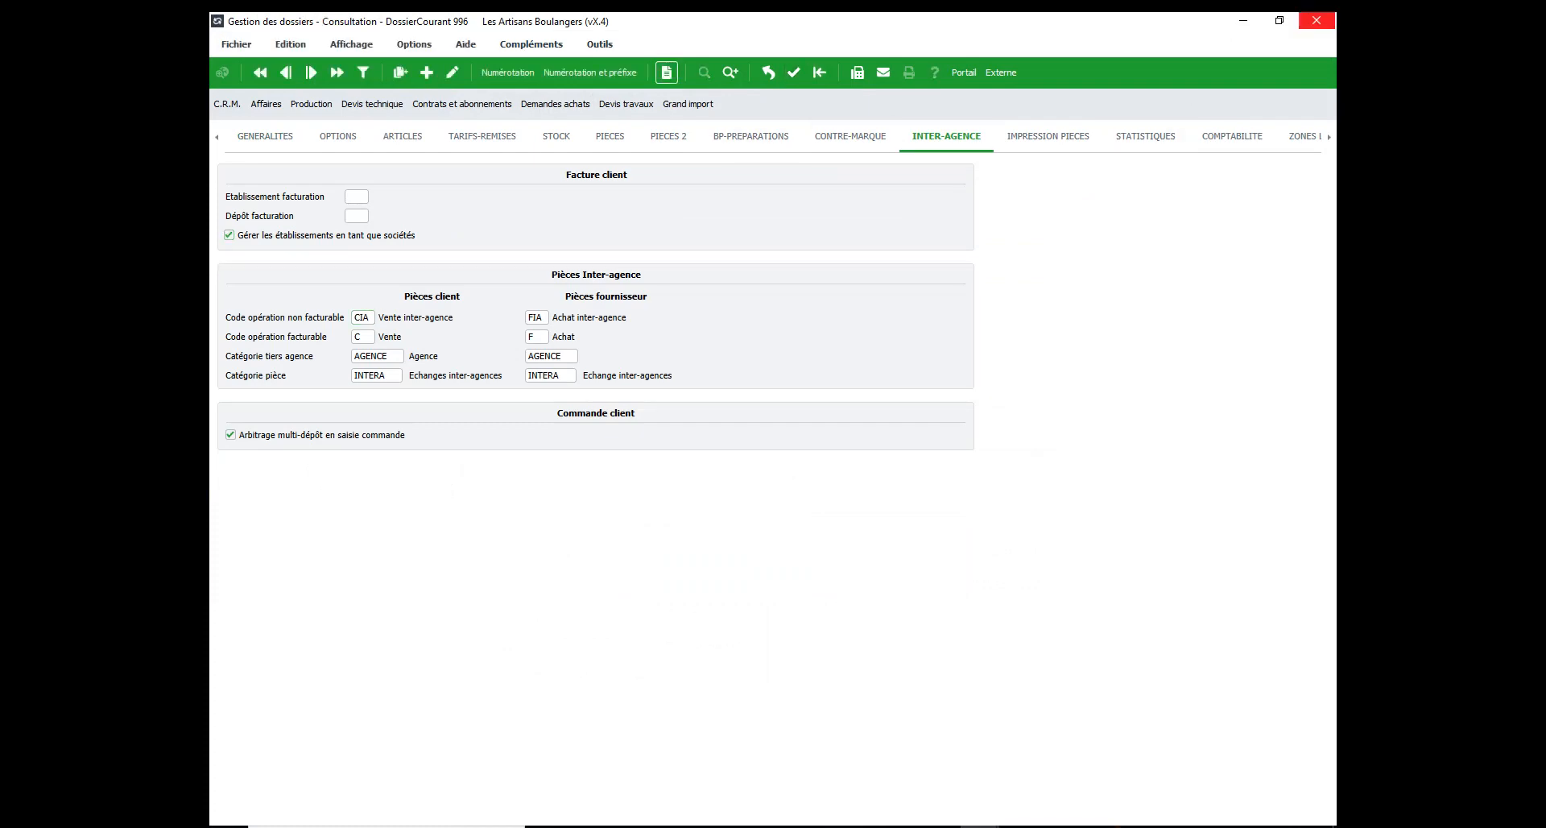
pyautogui.click(1317, 20)
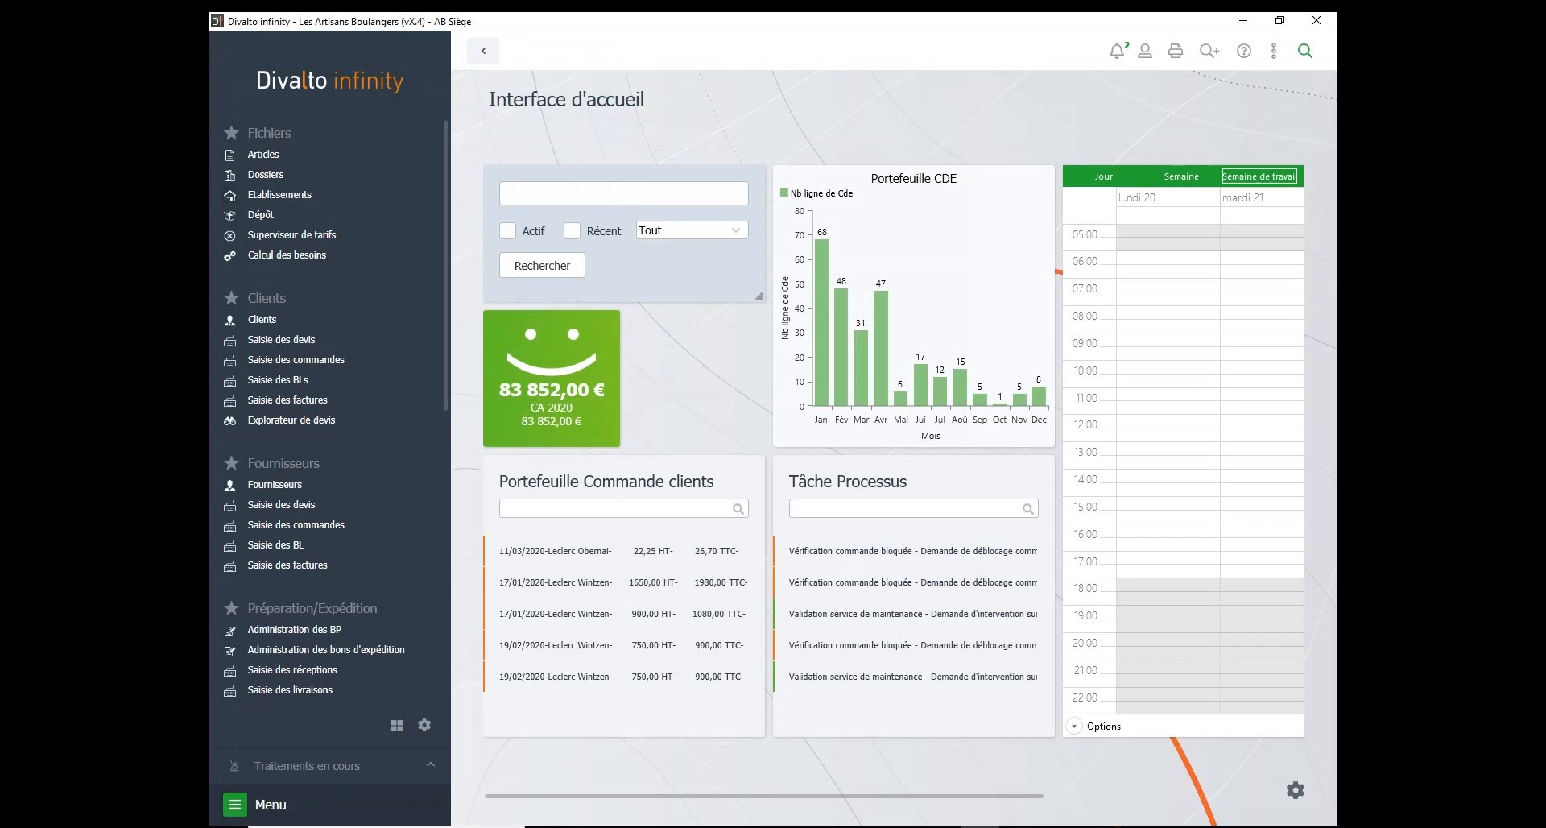
# Step: Assign accounting dossier 996 to the AB Siège establishment and save it
pyautogui.click(306, 195)
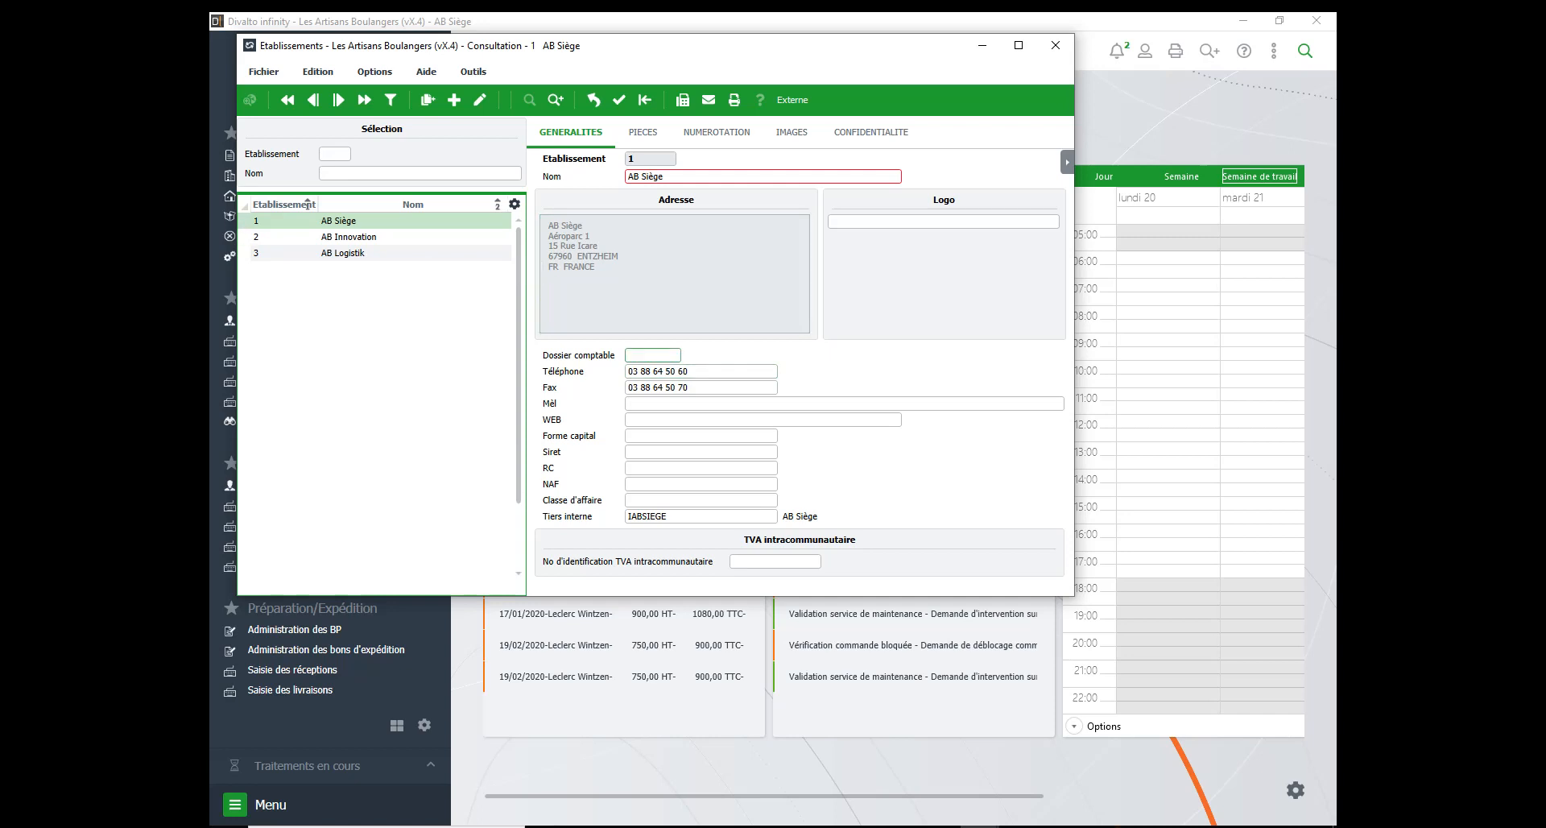
pyautogui.click(653, 355)
pyautogui.write('996')
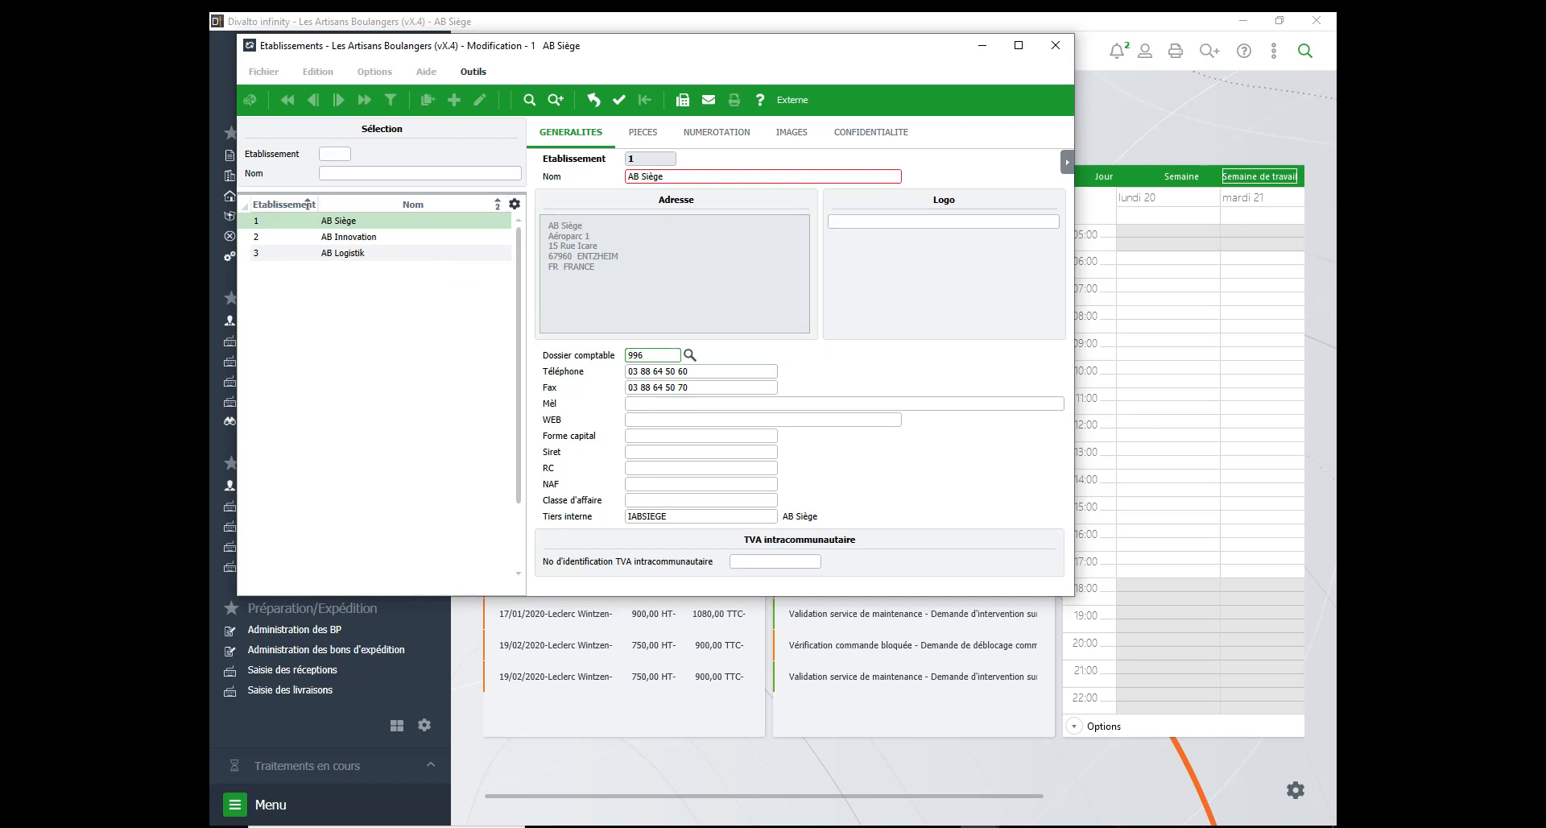
pyautogui.press('Tab')
pyautogui.click(619, 100)
# Step: Assign accounting dossier 998 to the AB Innovation establishment and save it
pyautogui.click(403, 238)
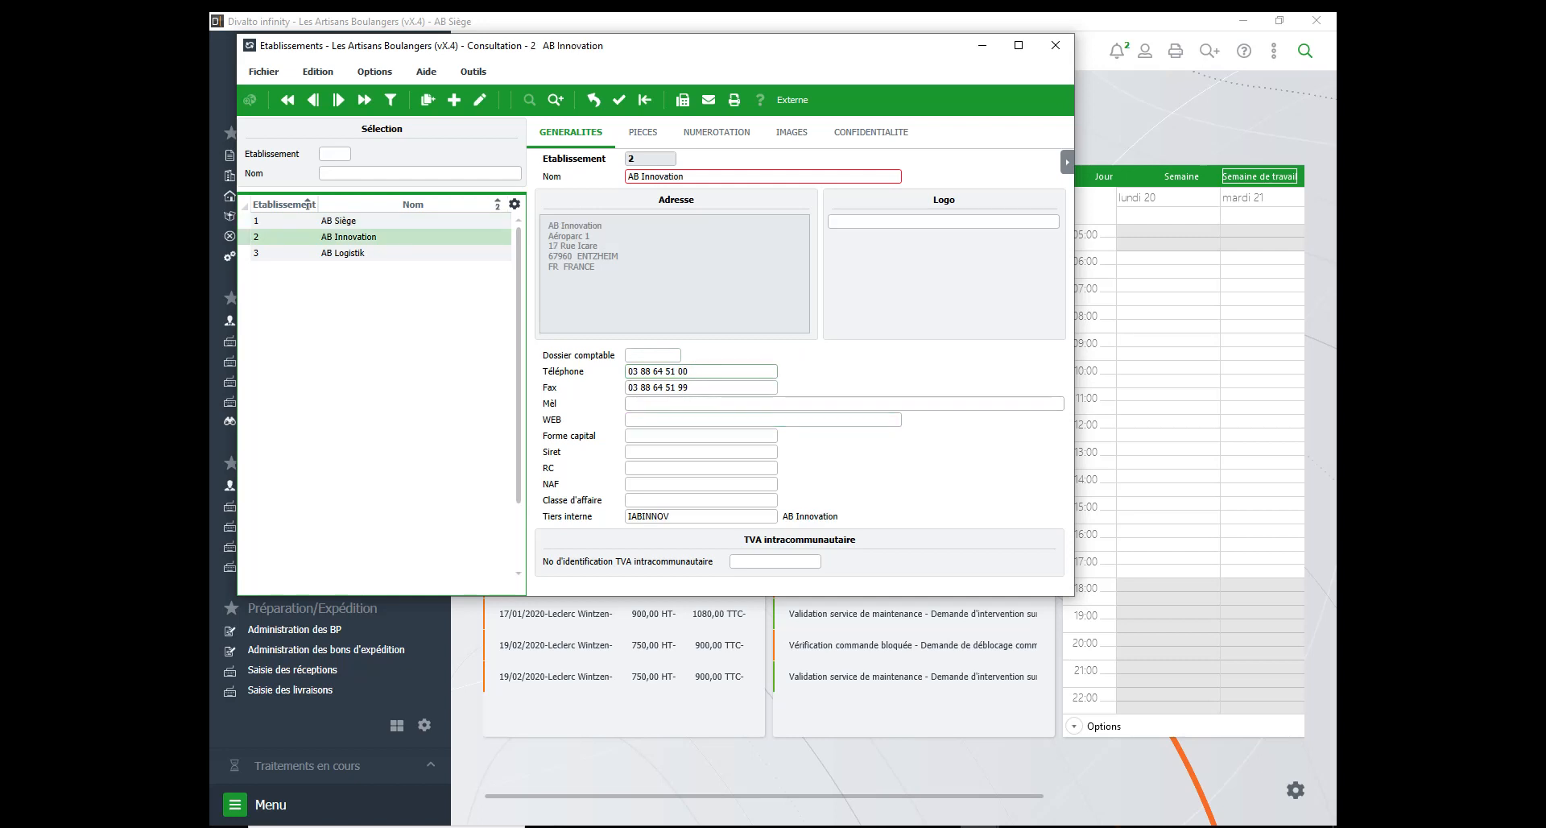
pyautogui.click(653, 355)
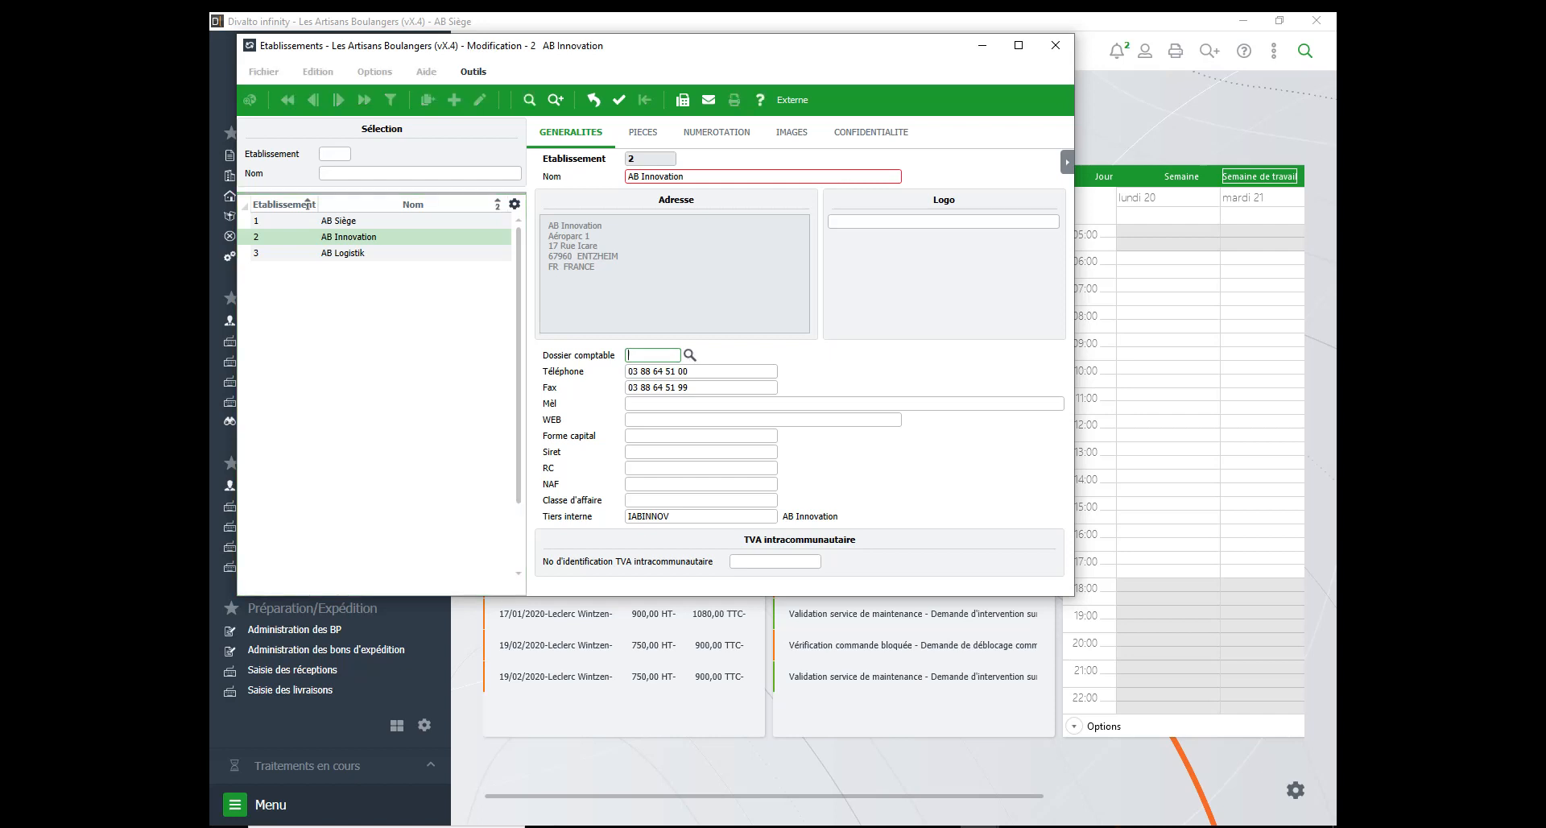
pyautogui.write('998')
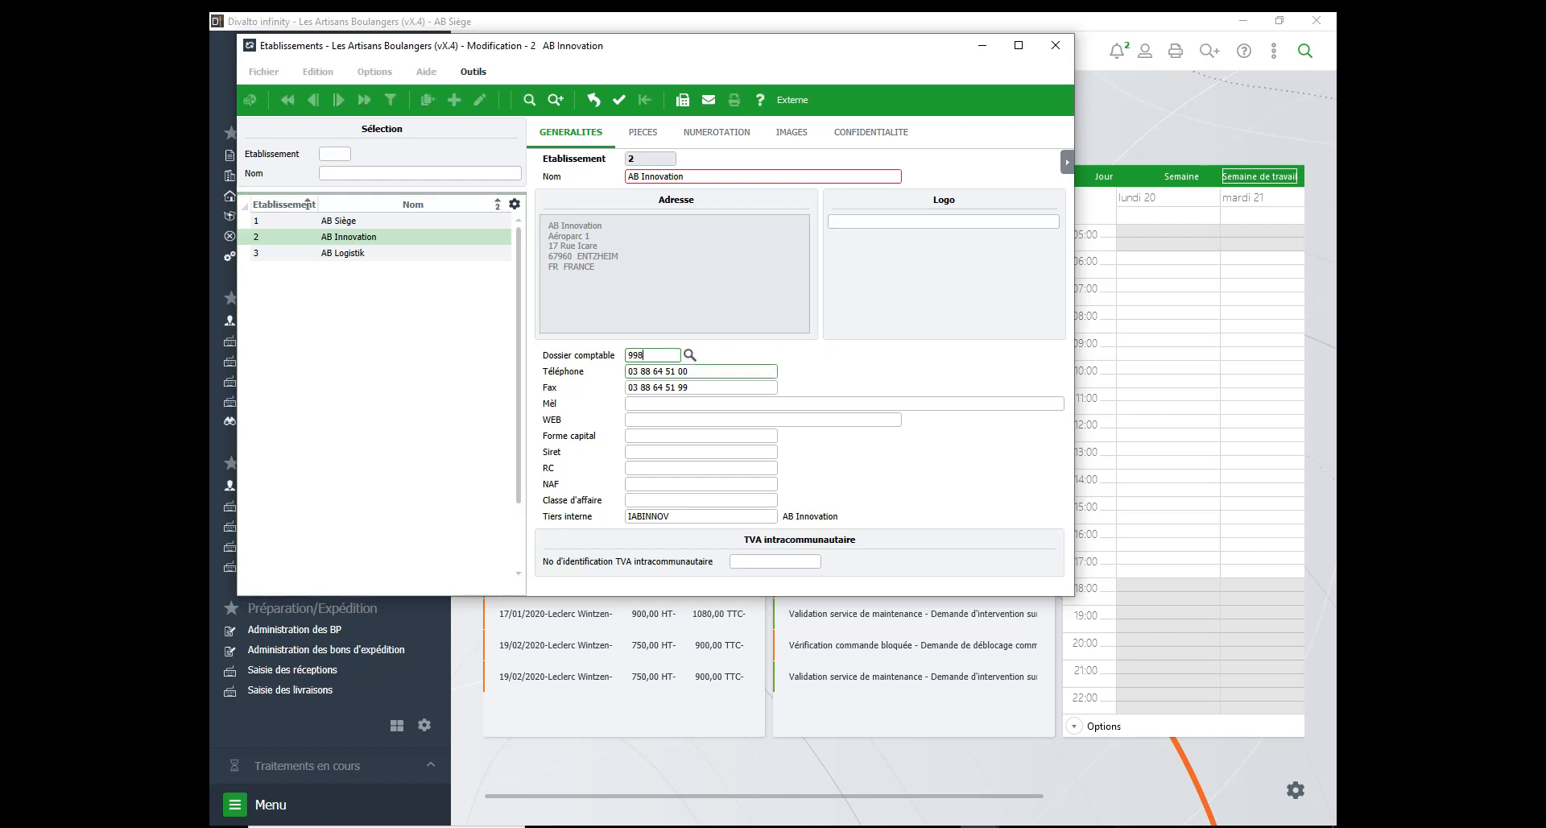
pyautogui.press('Return')
# Step: Assign accounting dossier 998 to the AB Logistik establishment, save it and close the establishments file
pyautogui.press('Down')
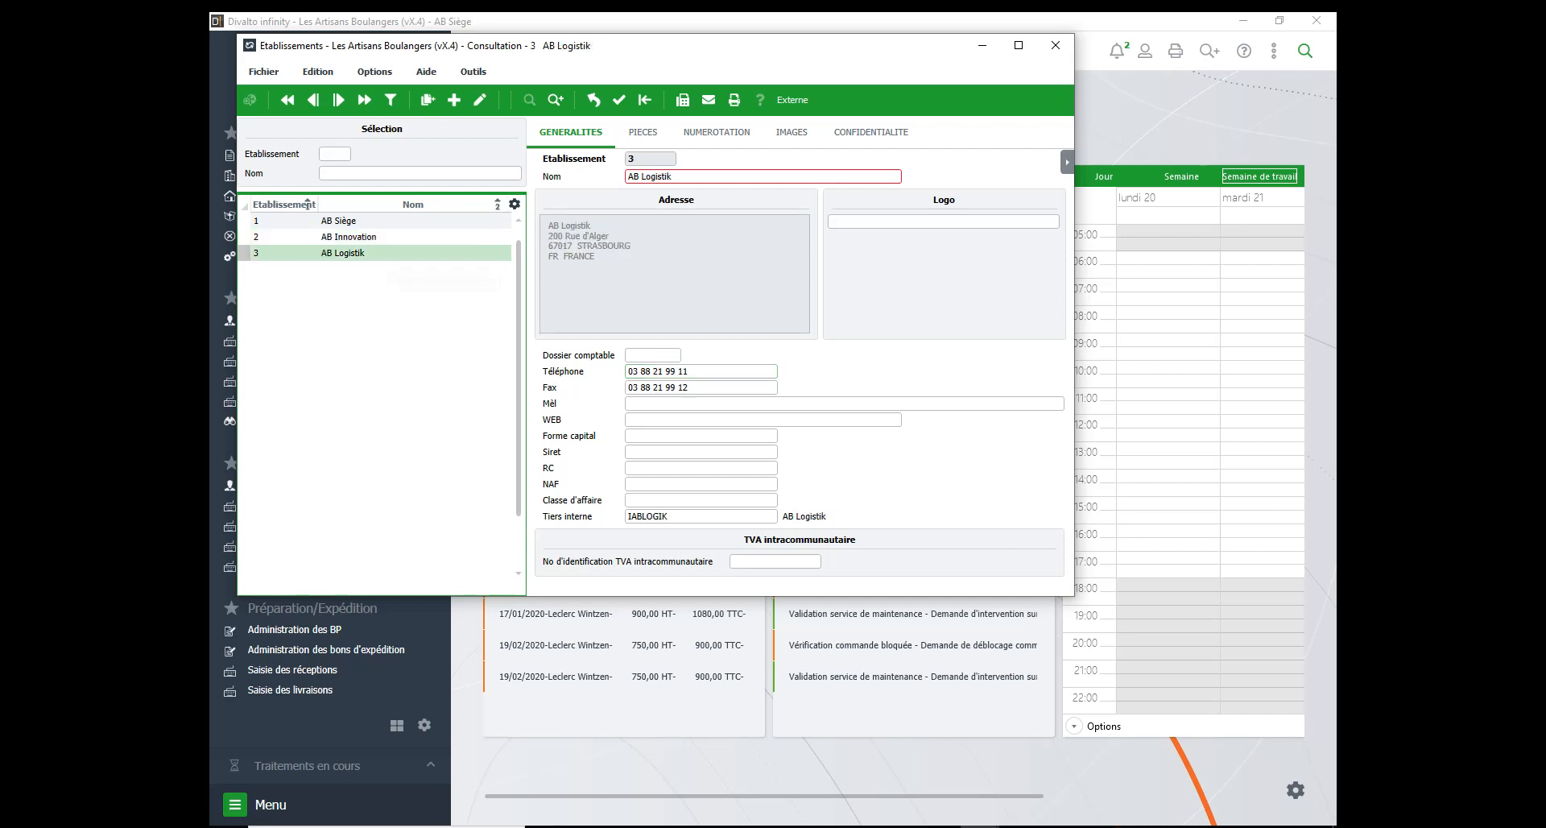
pyautogui.click(652, 355)
pyautogui.write('998')
pyautogui.press('Return')
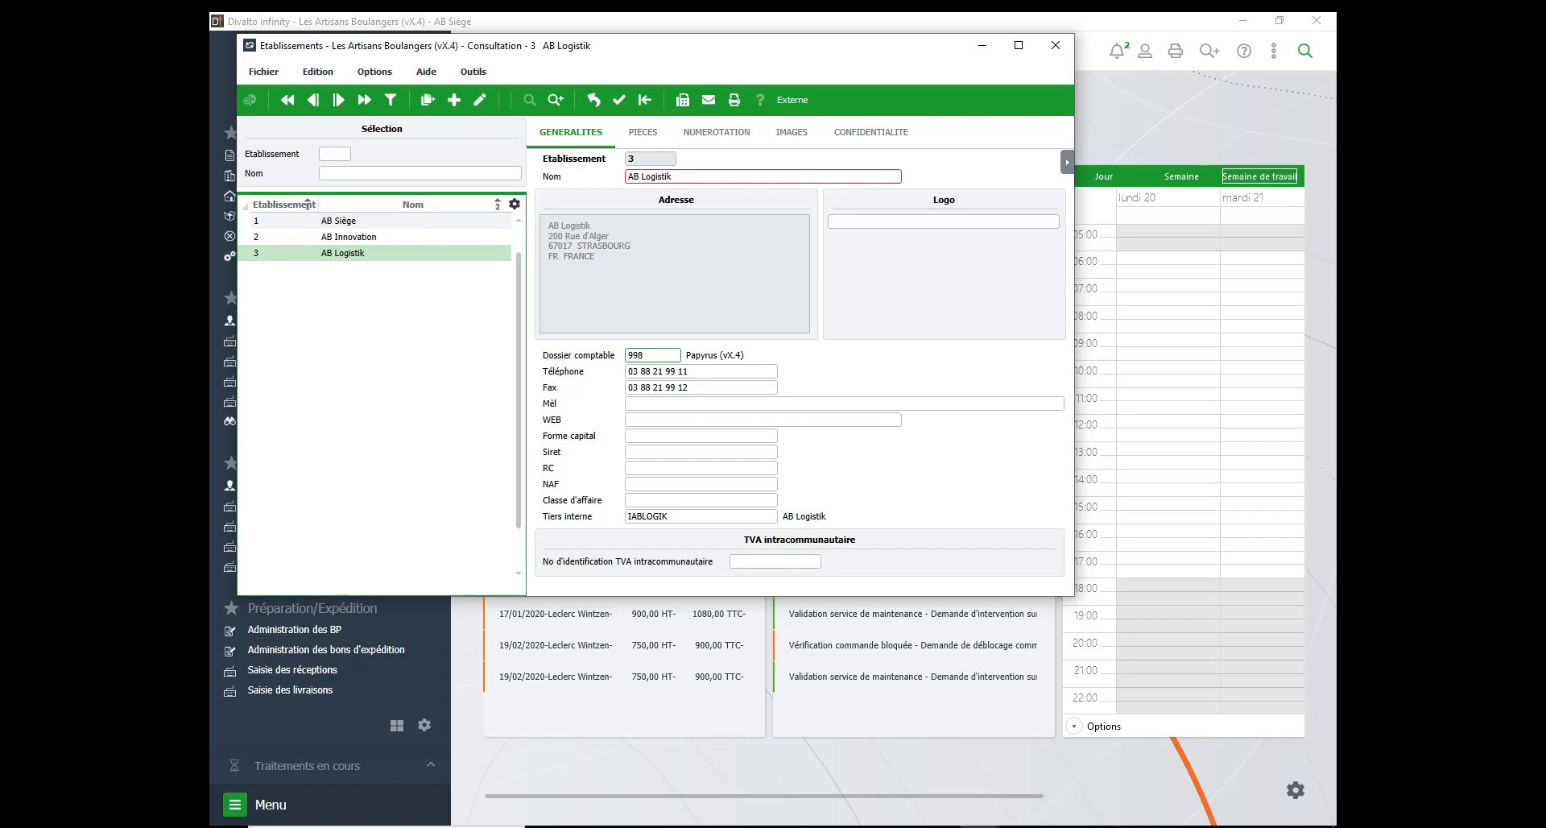
pyautogui.click(1055, 45)
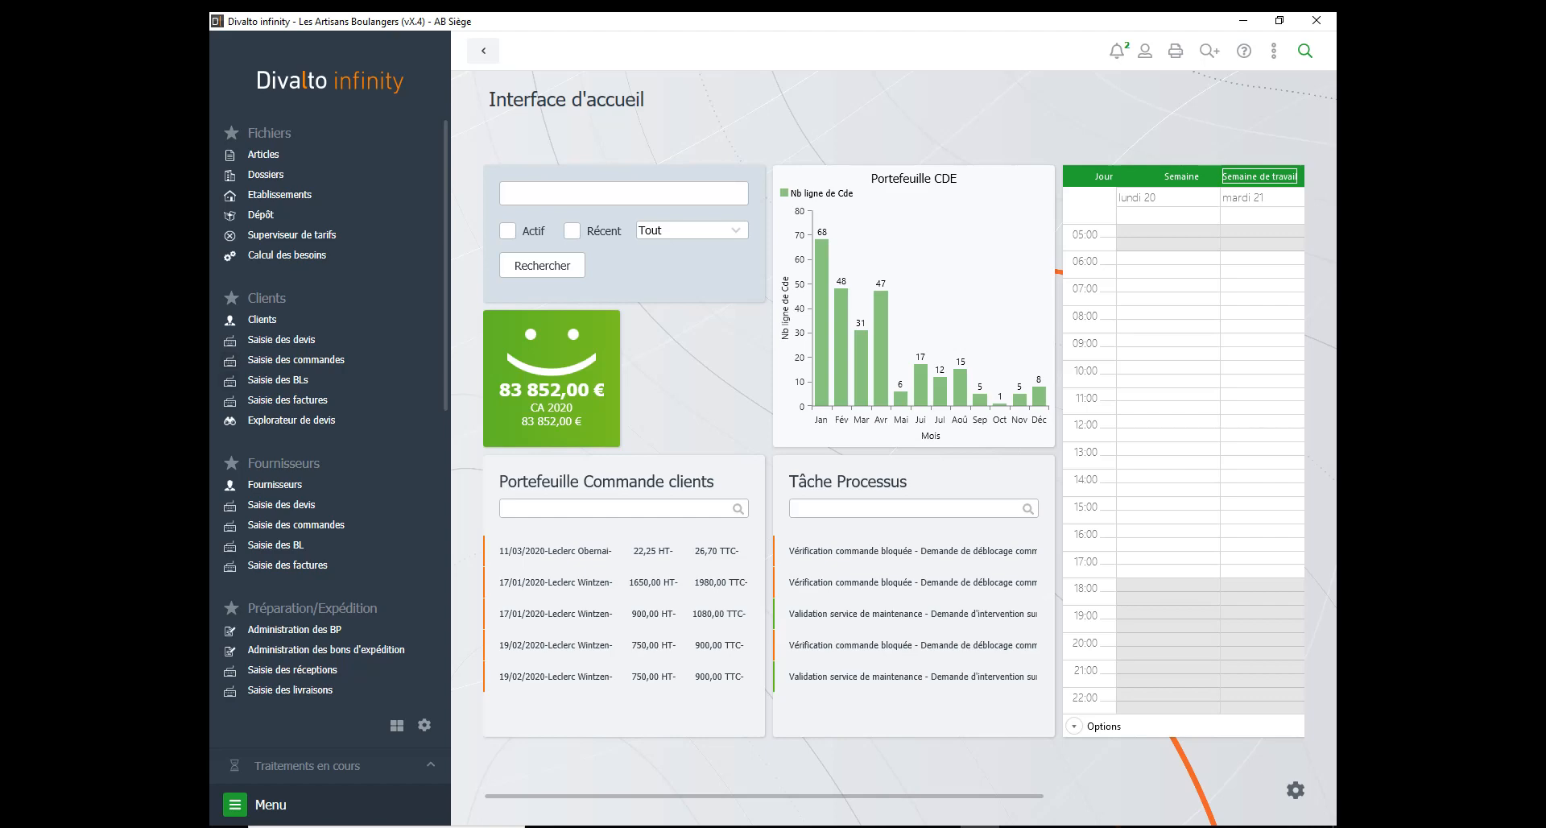
# Step: Check which accounting dossier the Comptabilité user parameters use for the AB Siège establishment
pyautogui.click(236, 803)
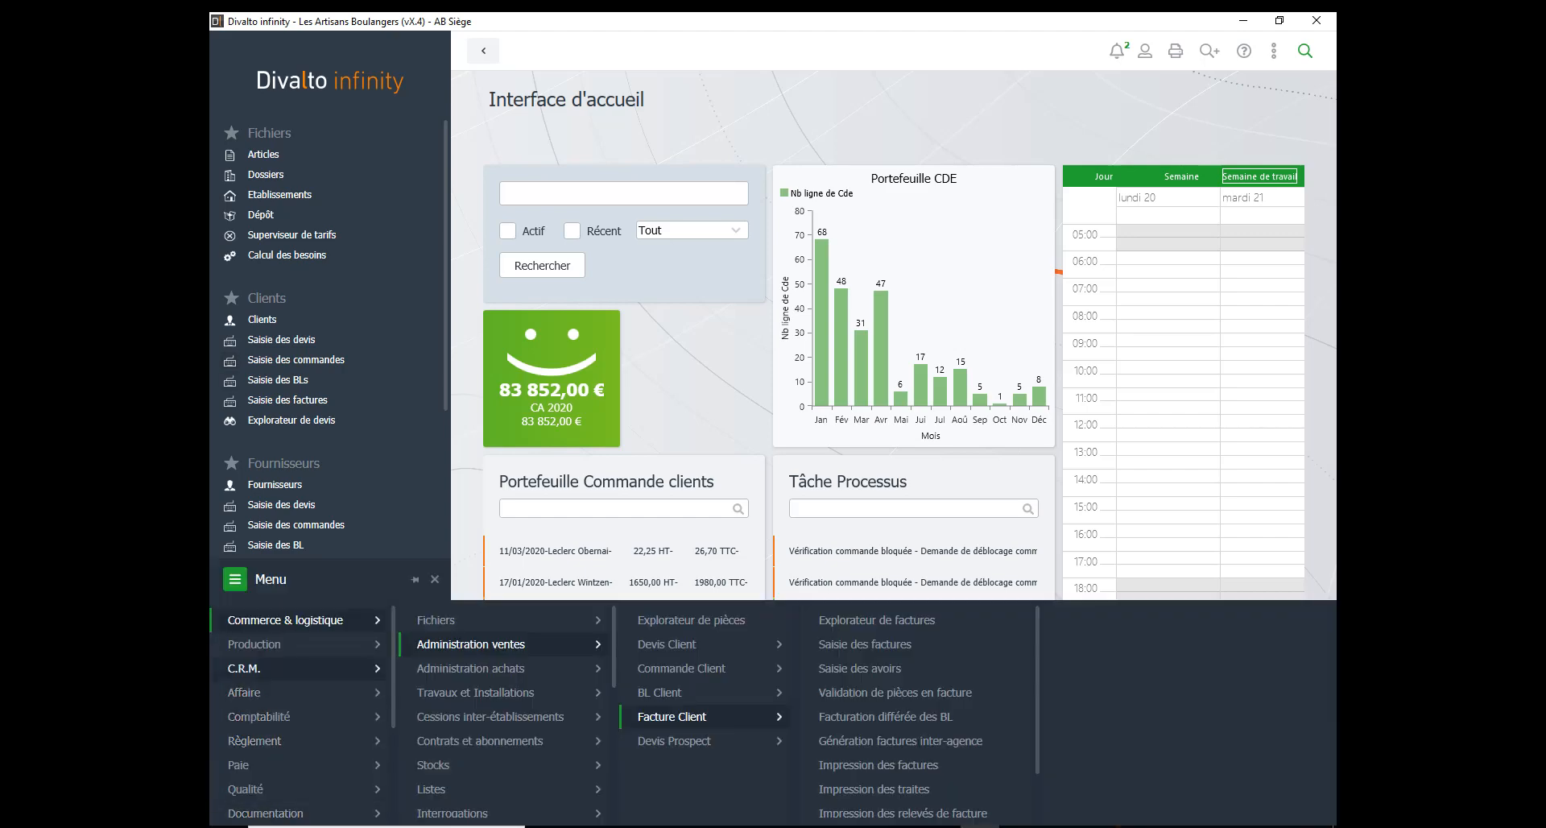
pyautogui.click(259, 717)
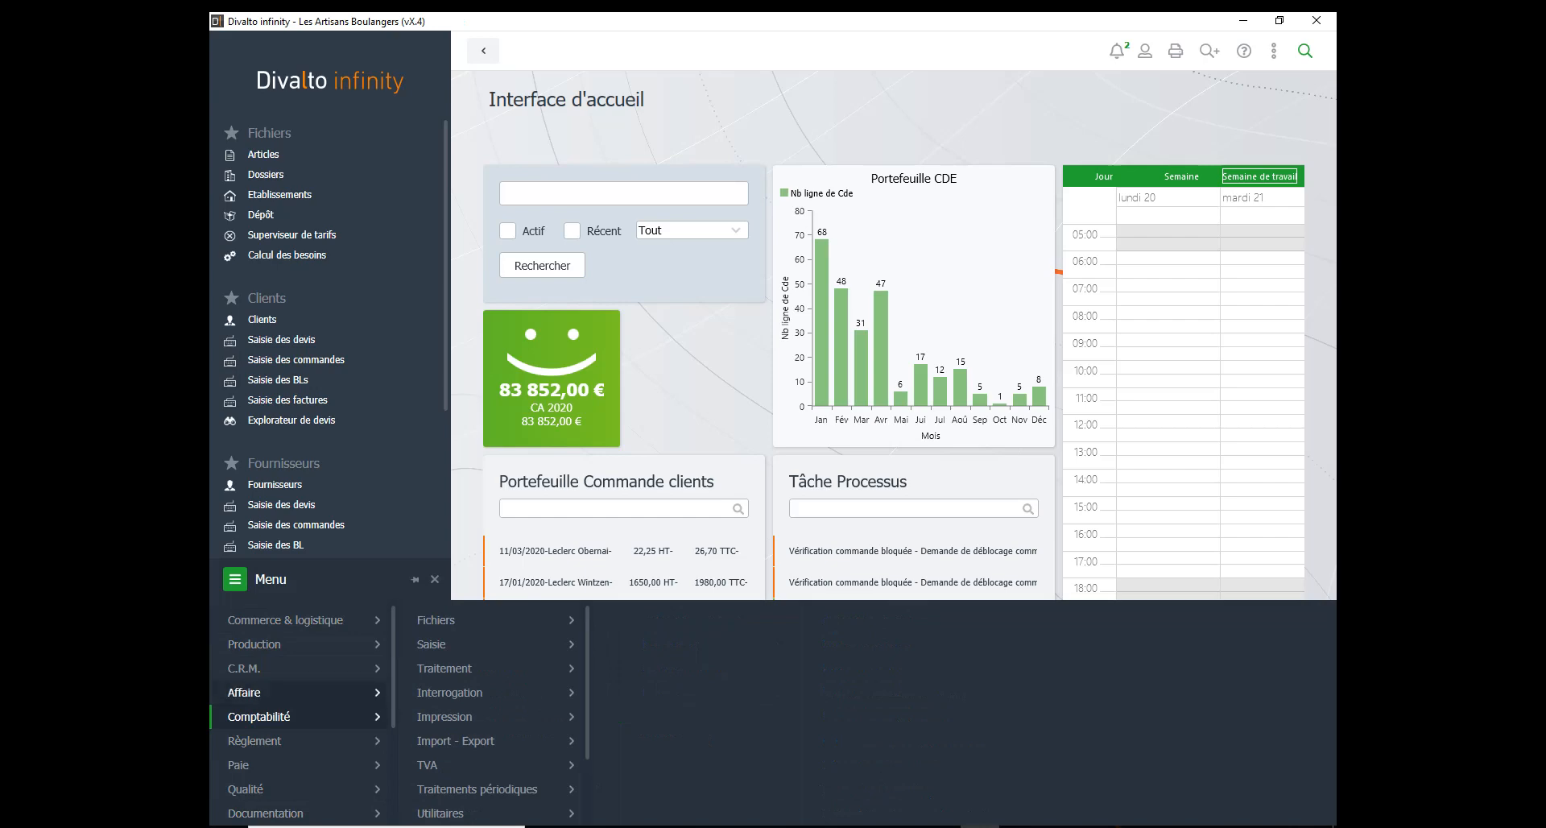
pyautogui.click(1145, 51)
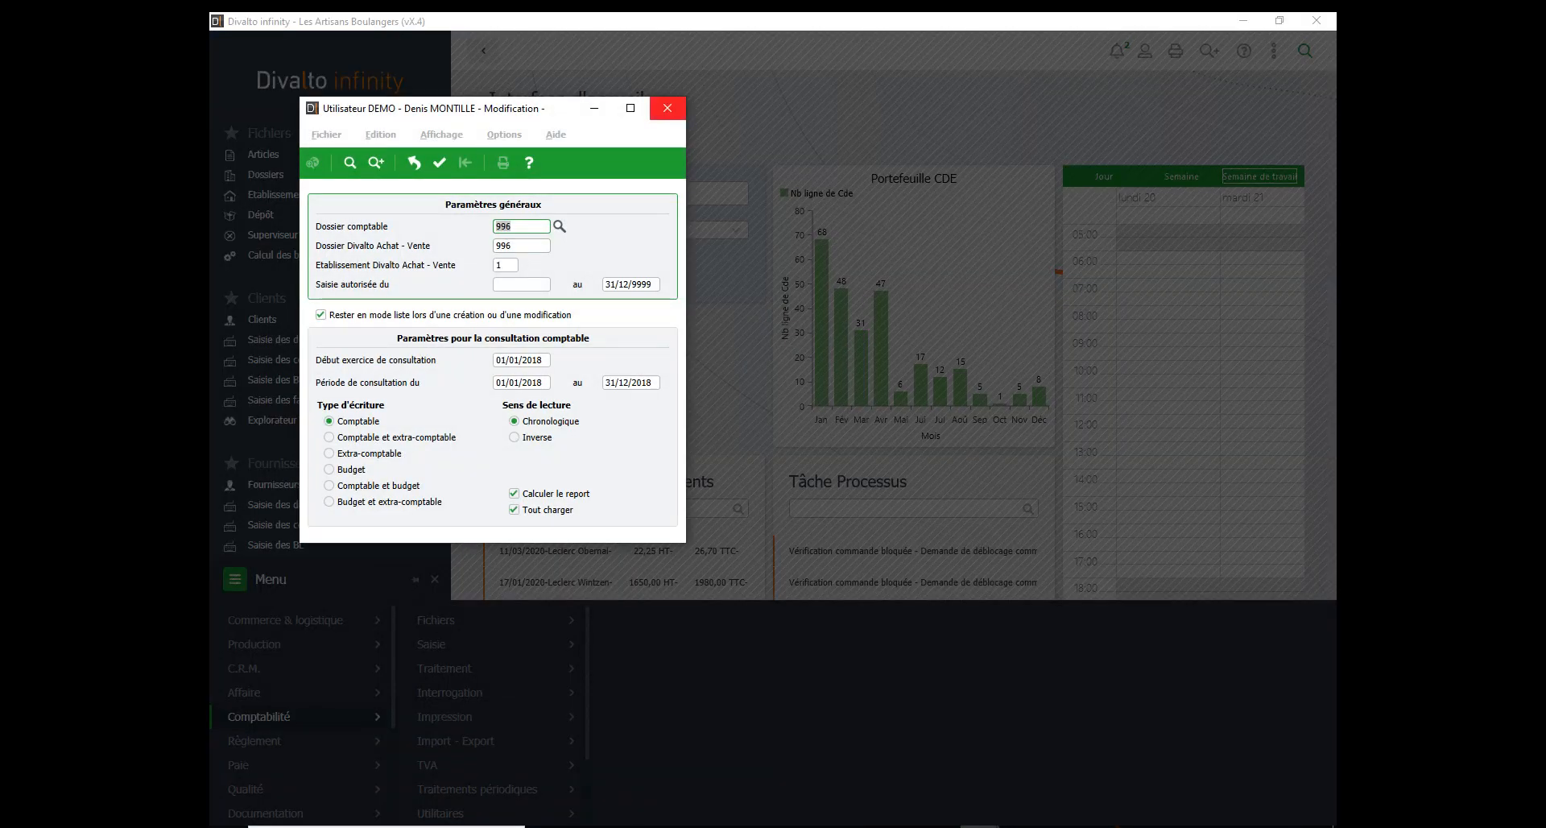
pyautogui.click(667, 108)
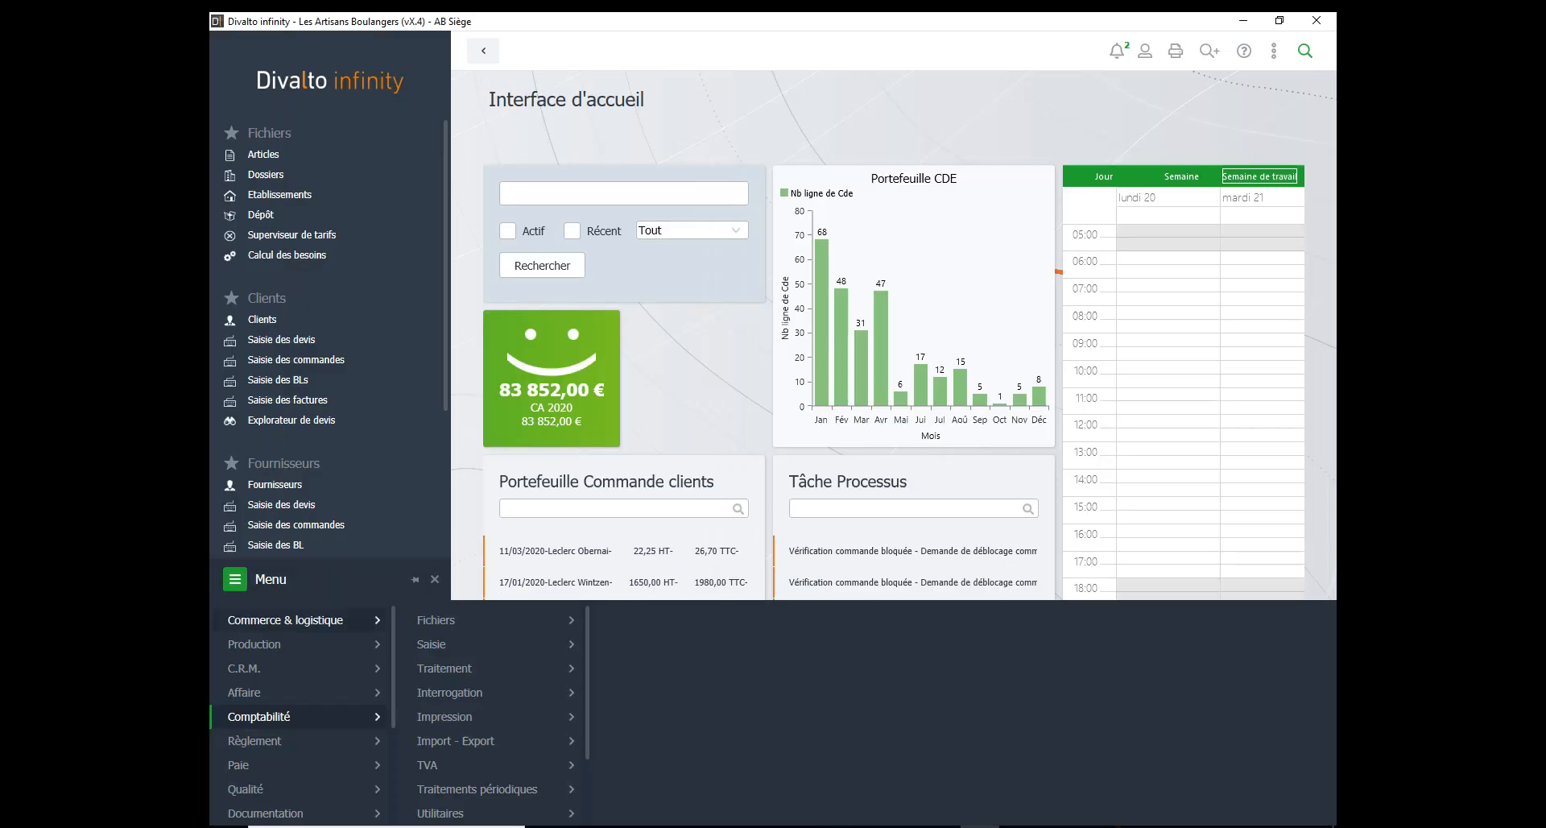
# Step: Set the Commerce & logistique user parameters to depot RD and establishment 2
pyautogui.press('Tab')
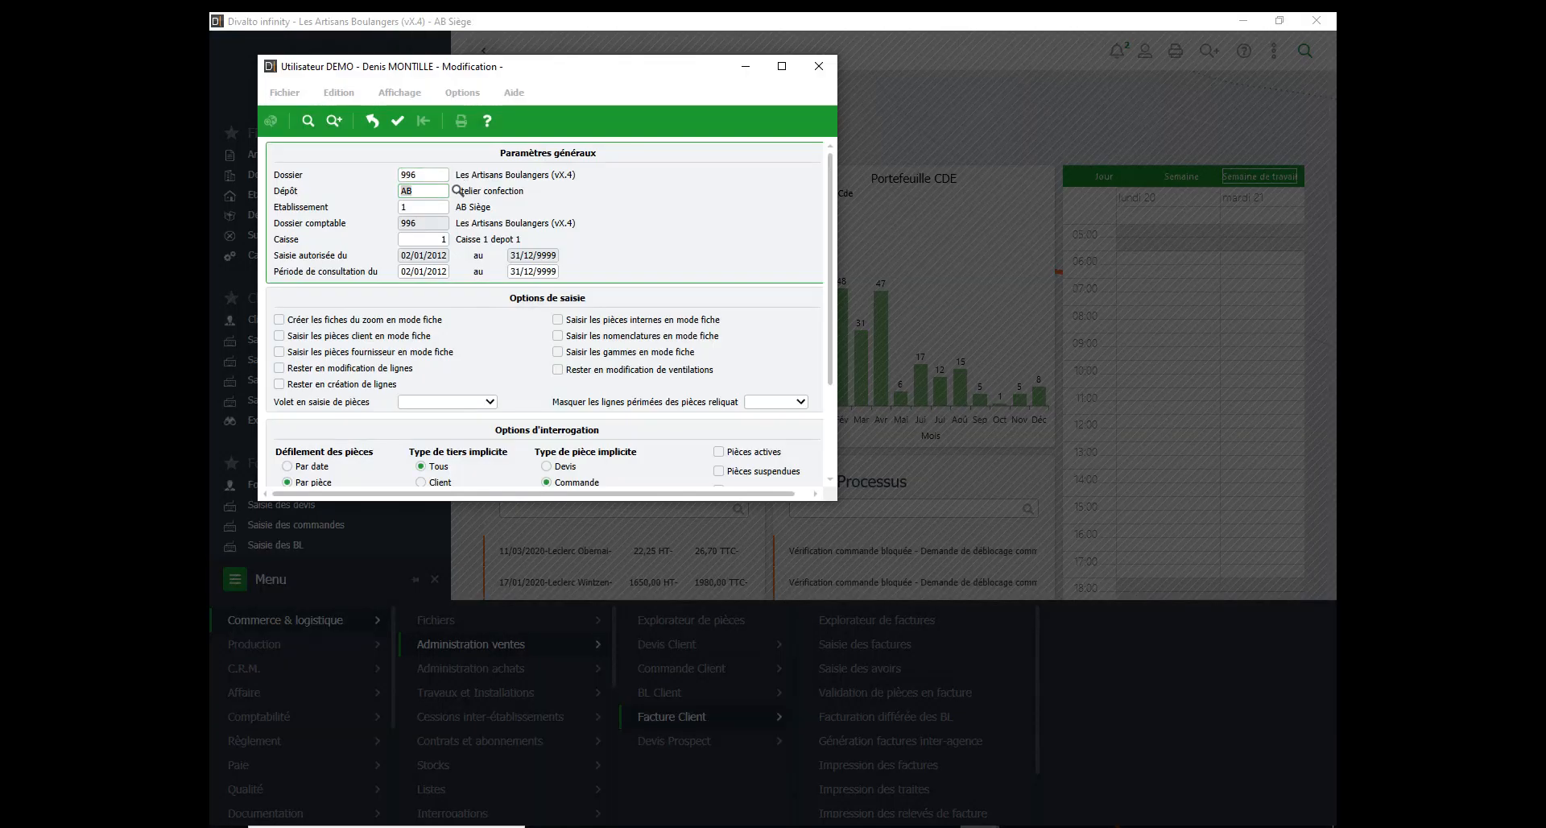
pyautogui.write('RD')
pyautogui.press('Tab')
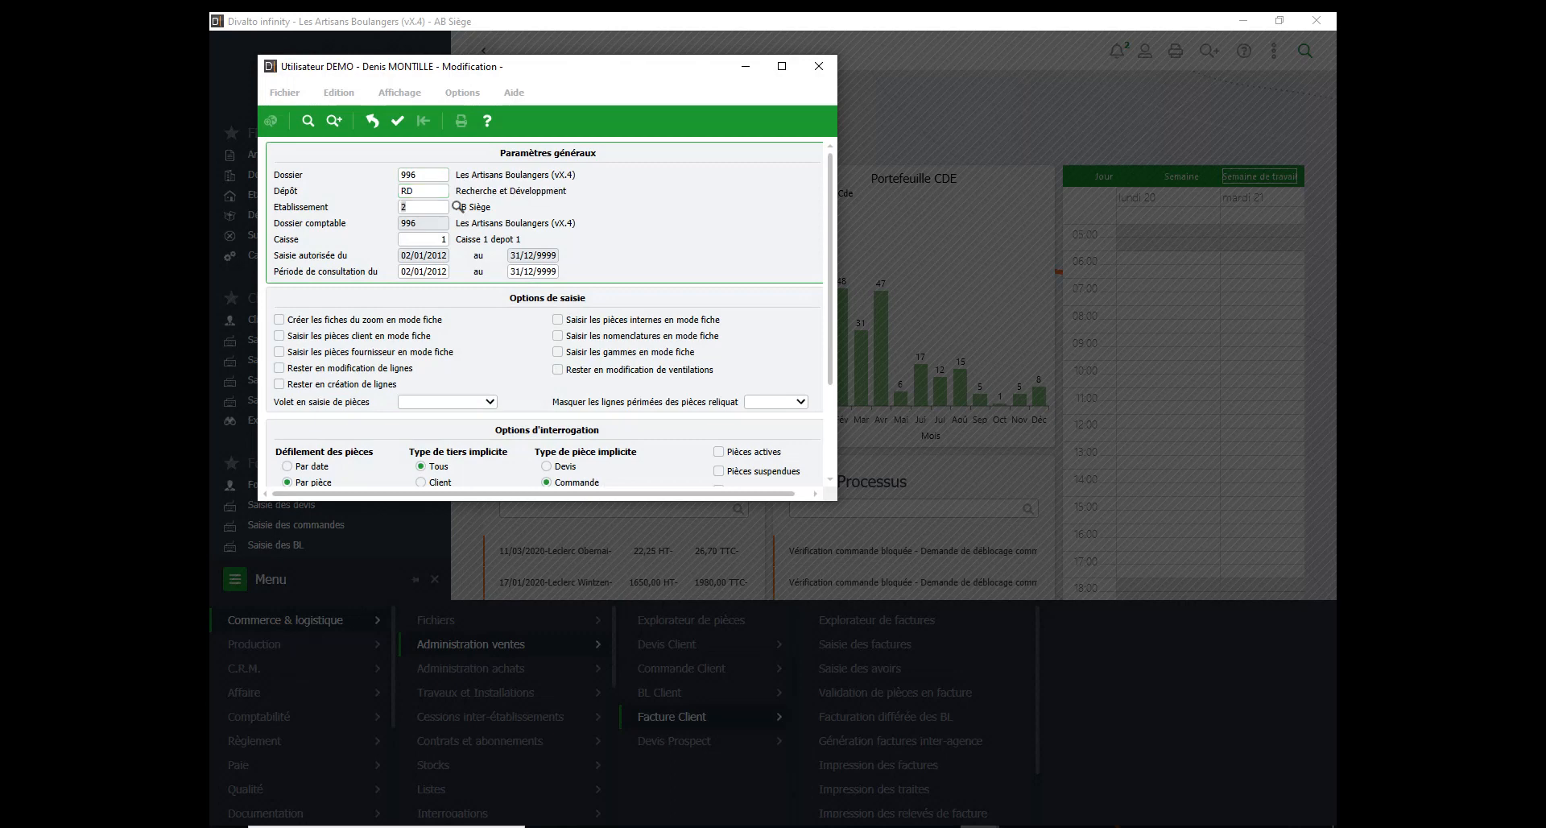
pyautogui.write('2')
pyautogui.press('Return')
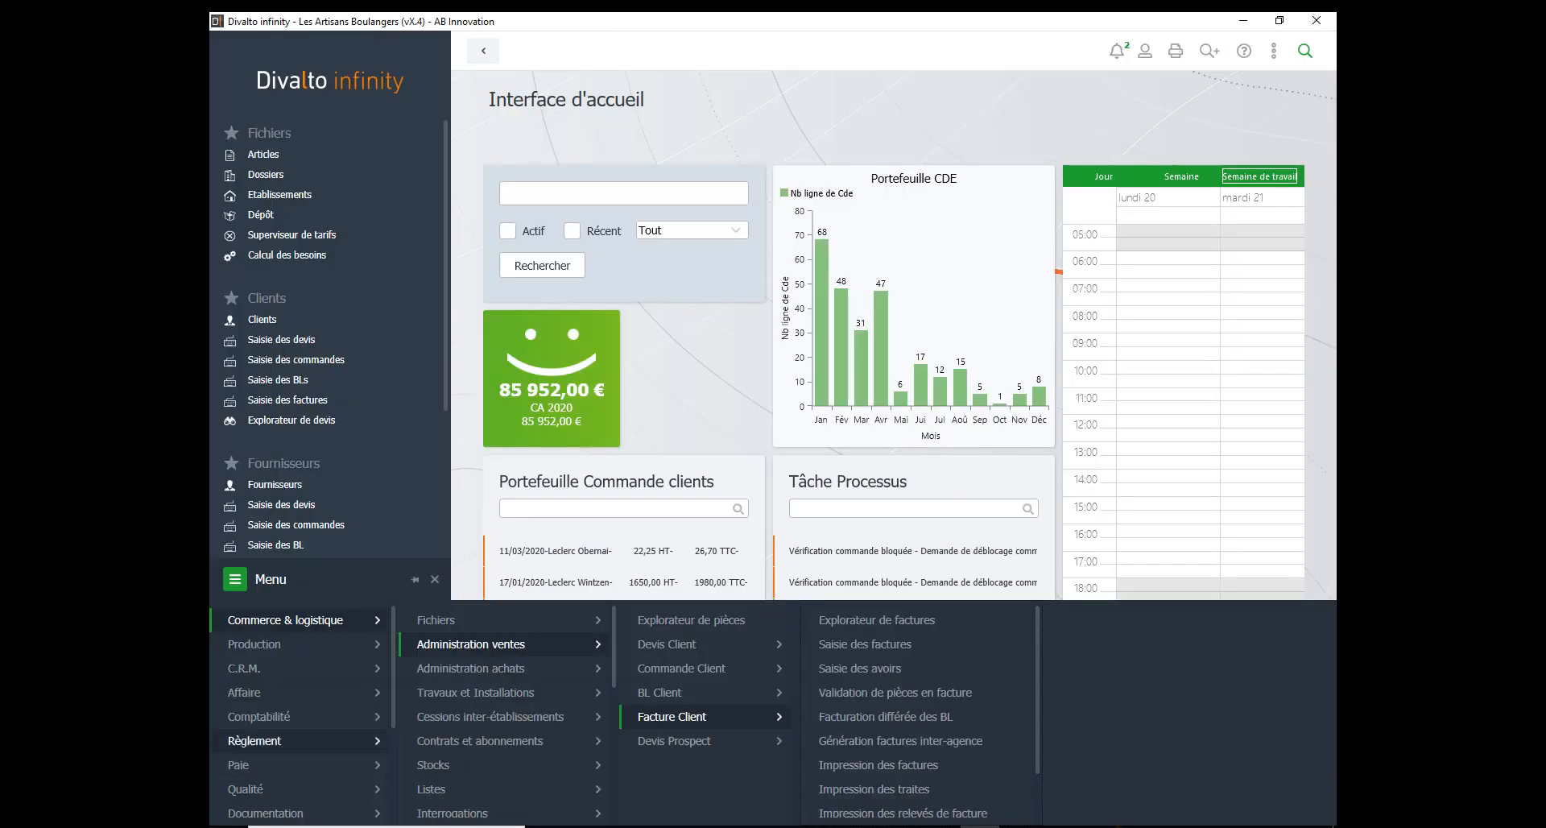
# Step: Check which accounting dossier the Comptabilité user parameters use for the AB Innovation establishment
pyautogui.click(260, 717)
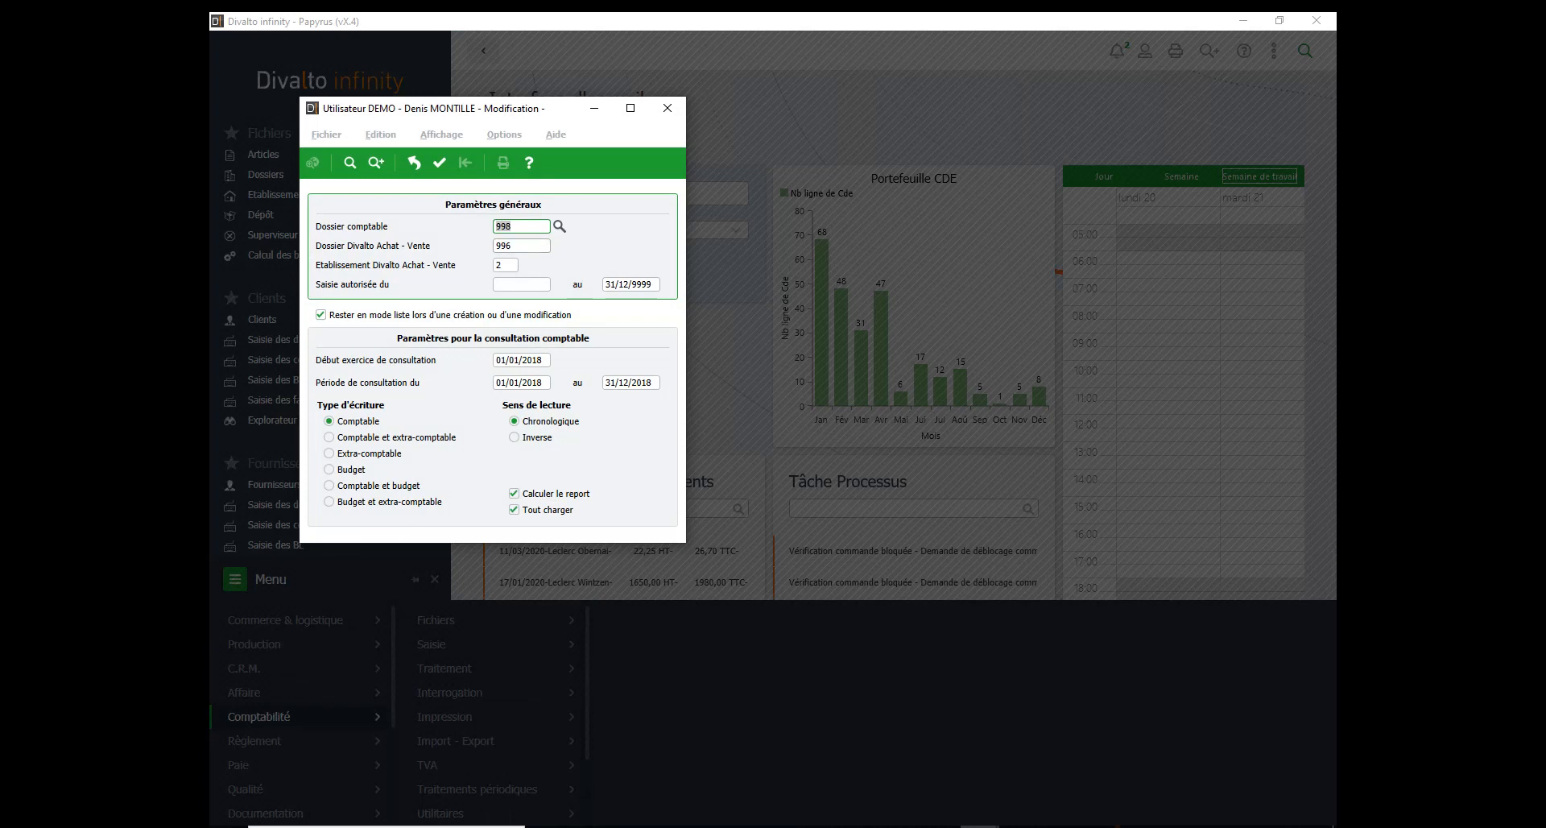
pyautogui.click(667, 108)
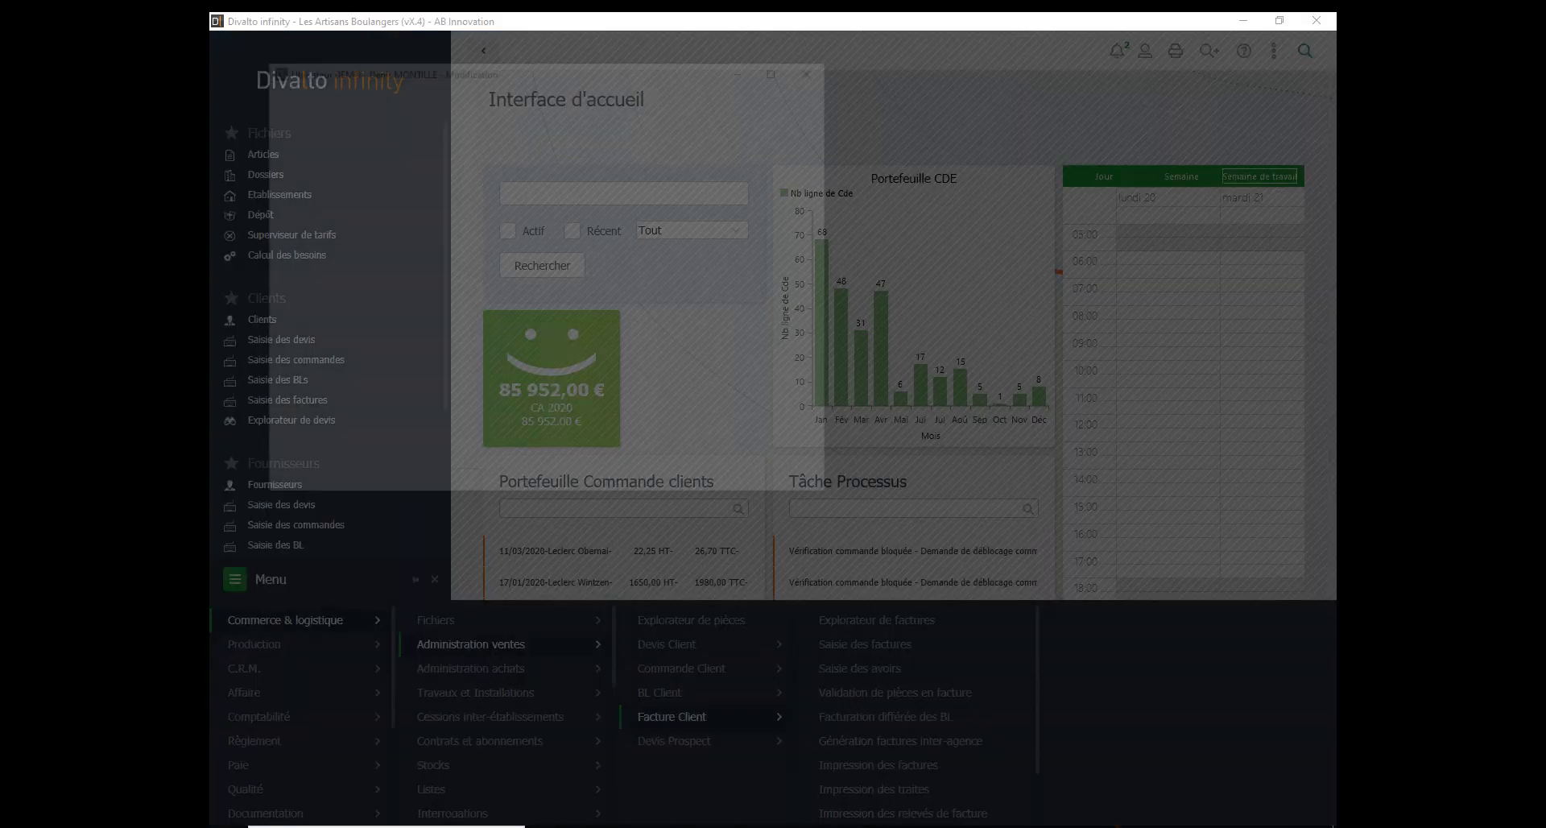
# Step: Set the Commerce & logistique user parameters to depot ABL and establishment 3
pyautogui.write('ABL')
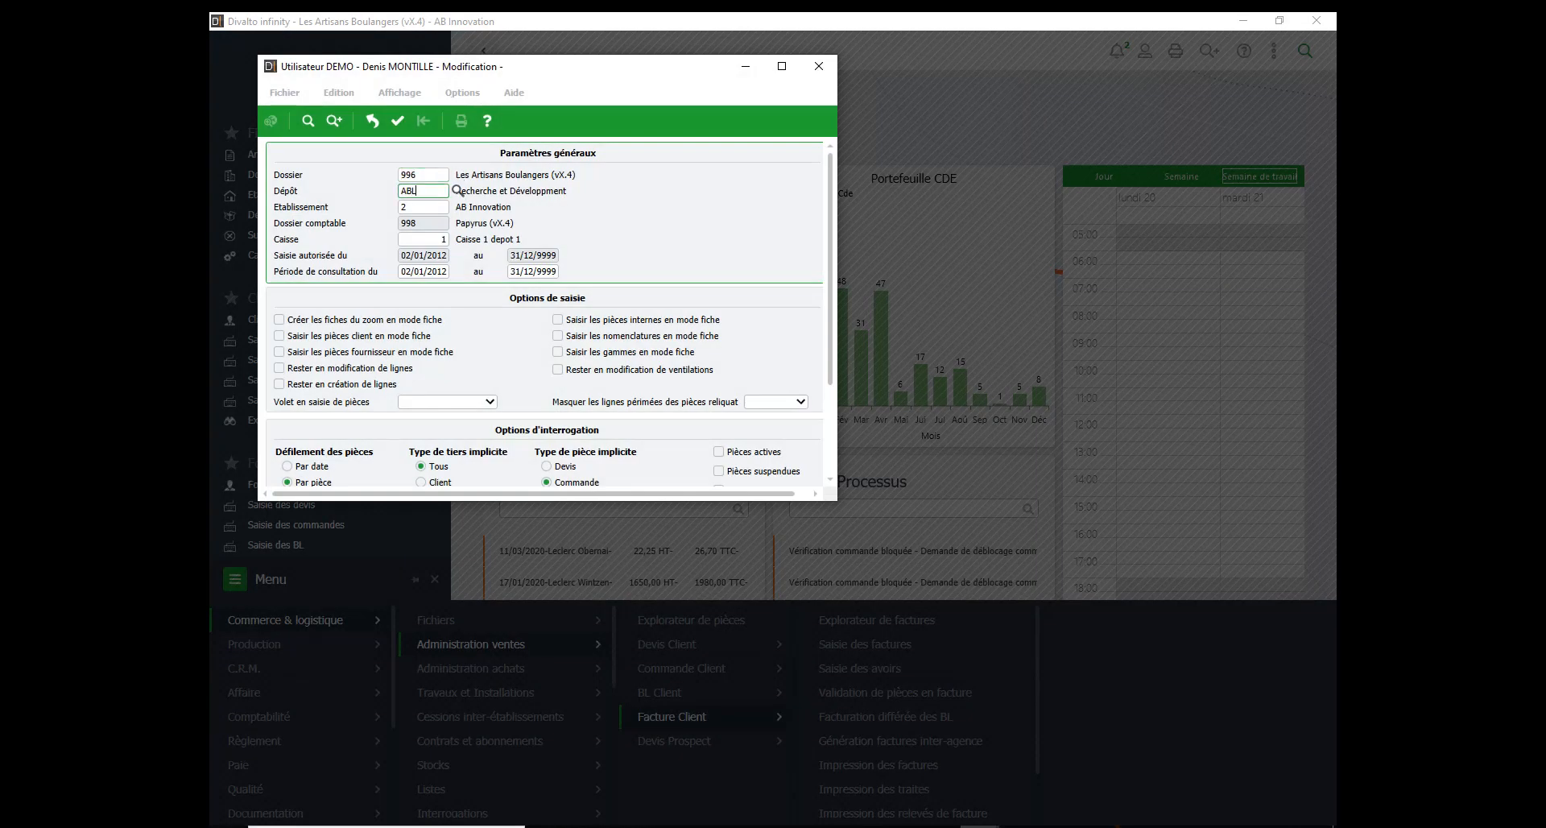
pyautogui.press('Tab')
pyautogui.write('3')
pyautogui.press('F10')
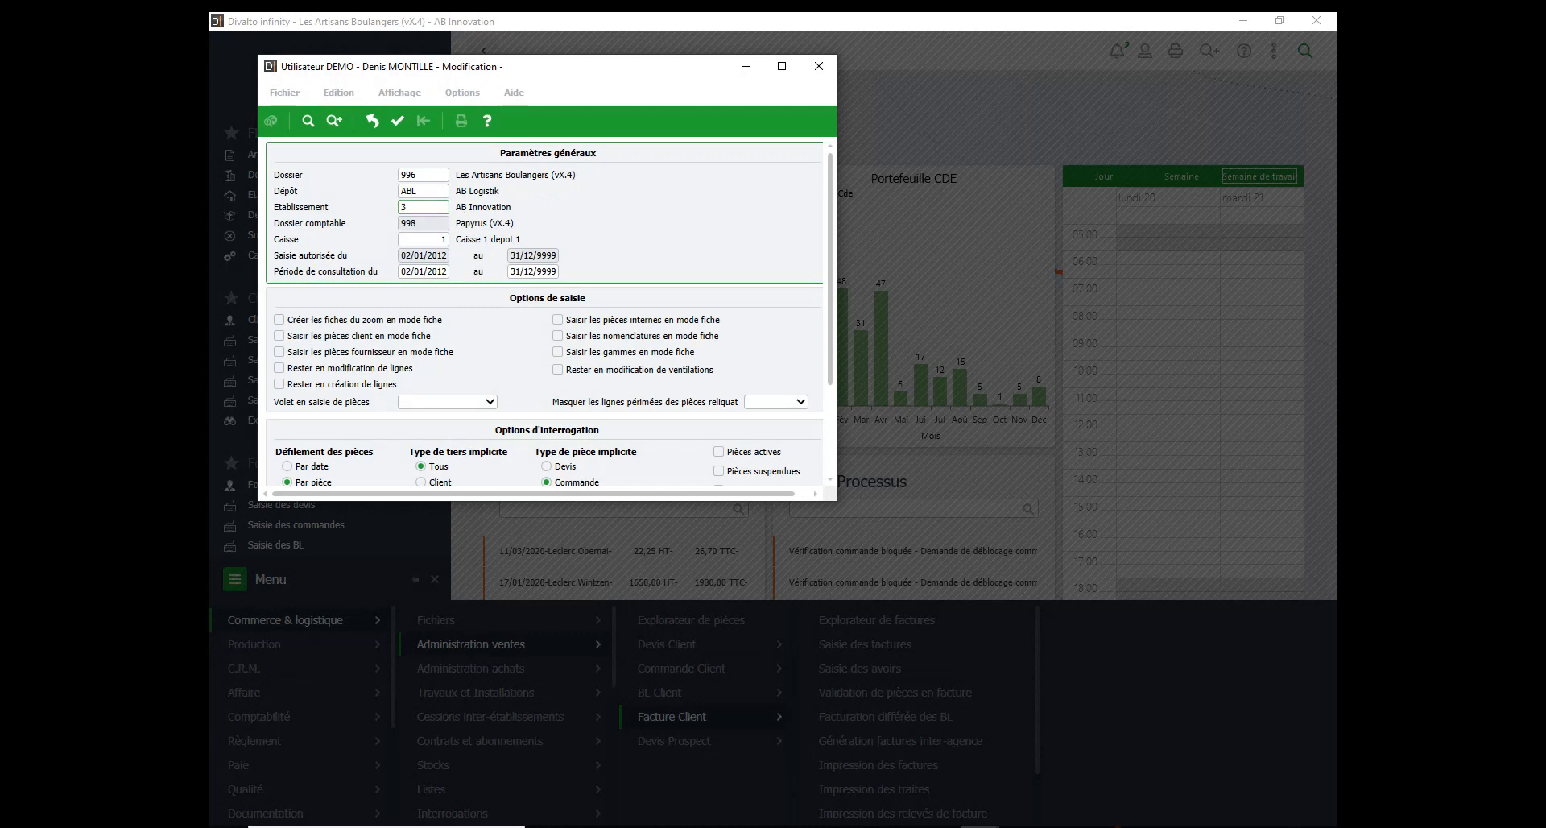
# Step: Check which accounting dossier the Comptabilité user parameters use for the AB Logistik establishment and return to the home interface
pyautogui.click(259, 716)
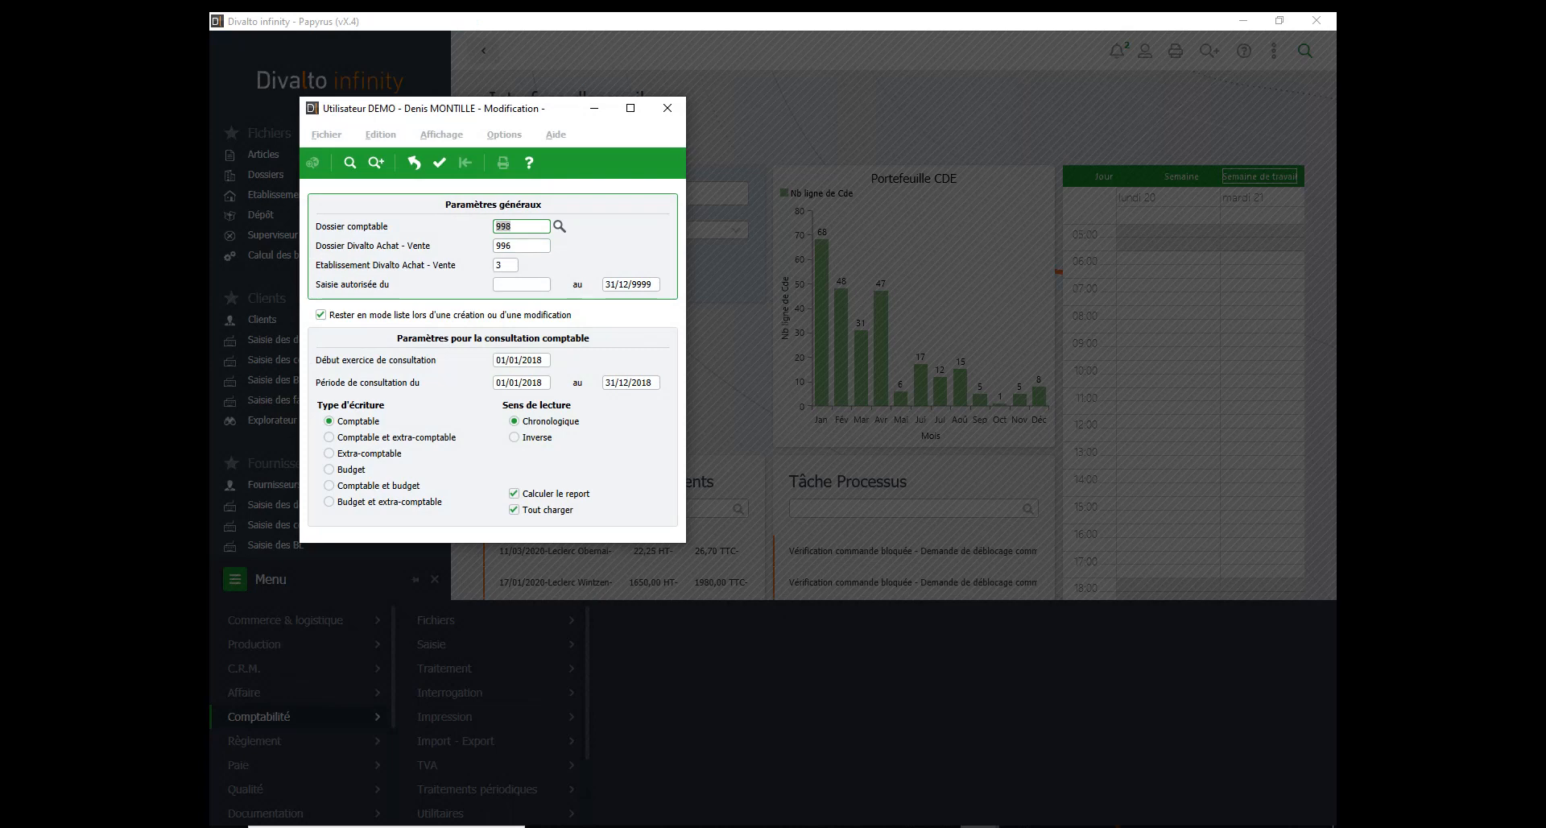
pyautogui.click(667, 108)
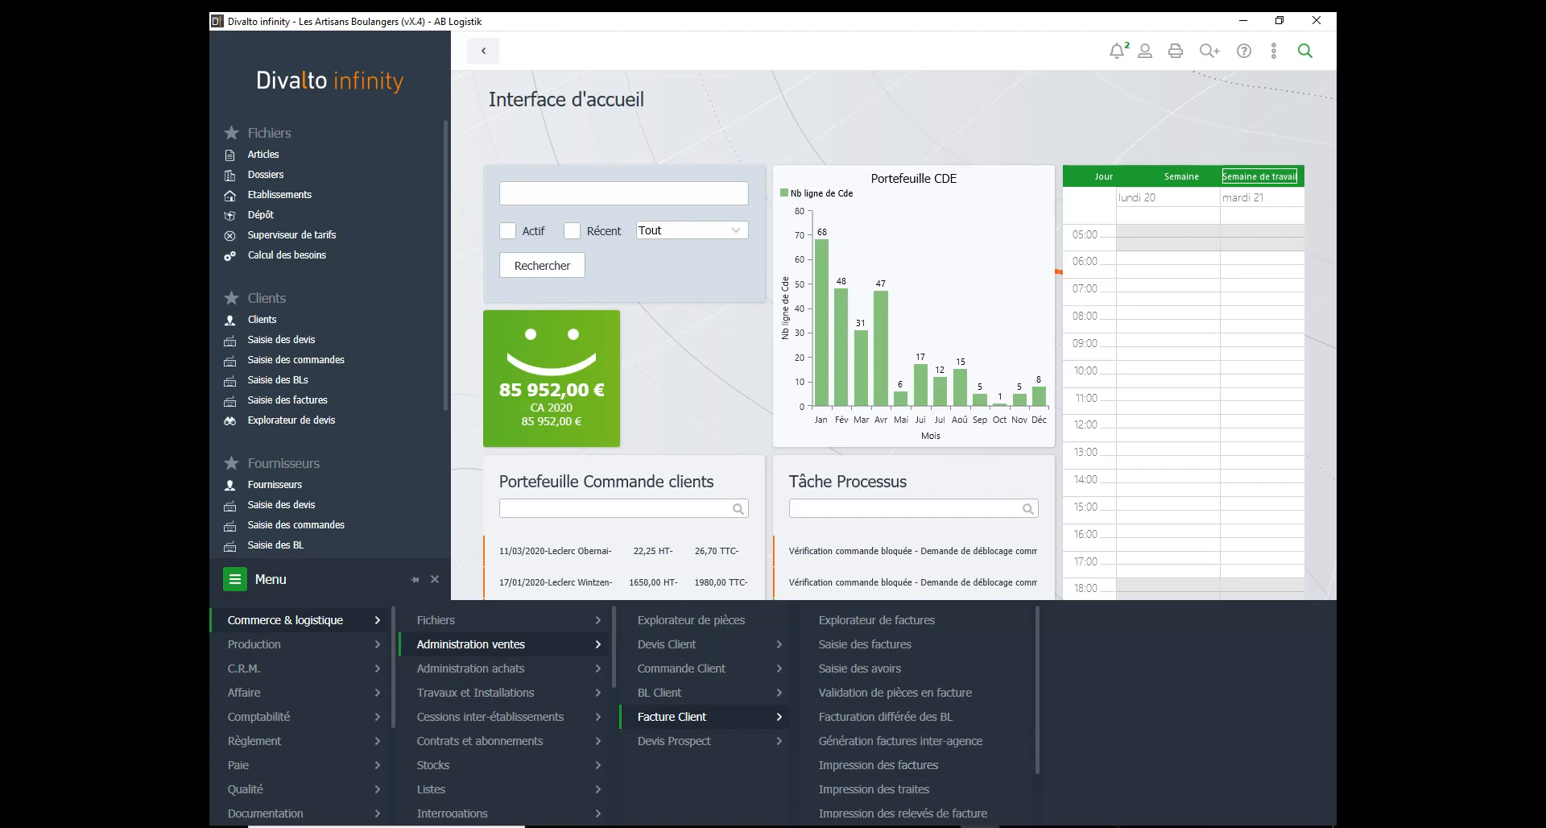
pyautogui.press('Escape')
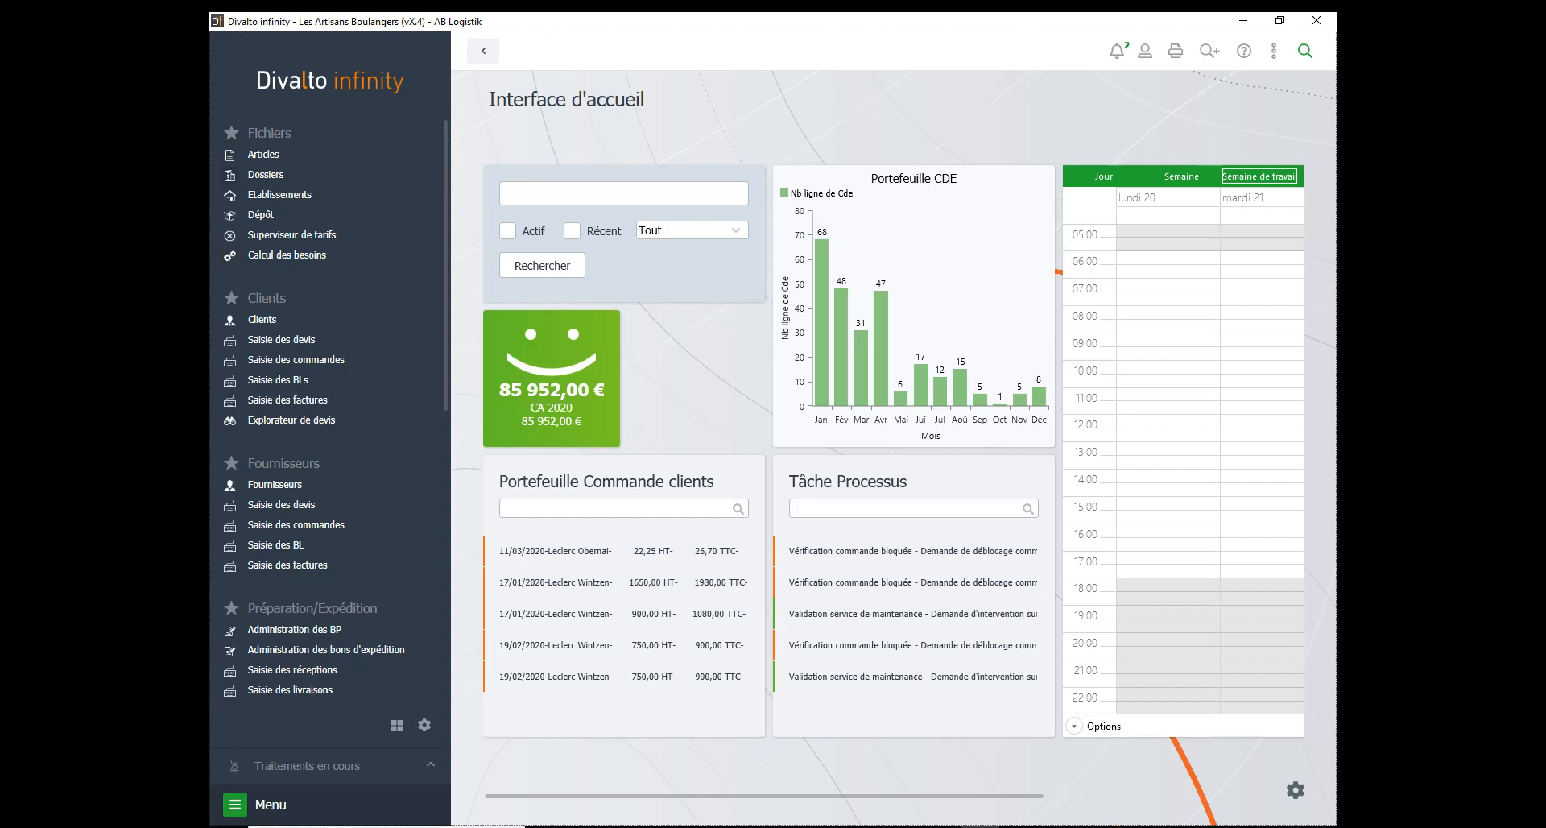
pyautogui.click(279, 195)
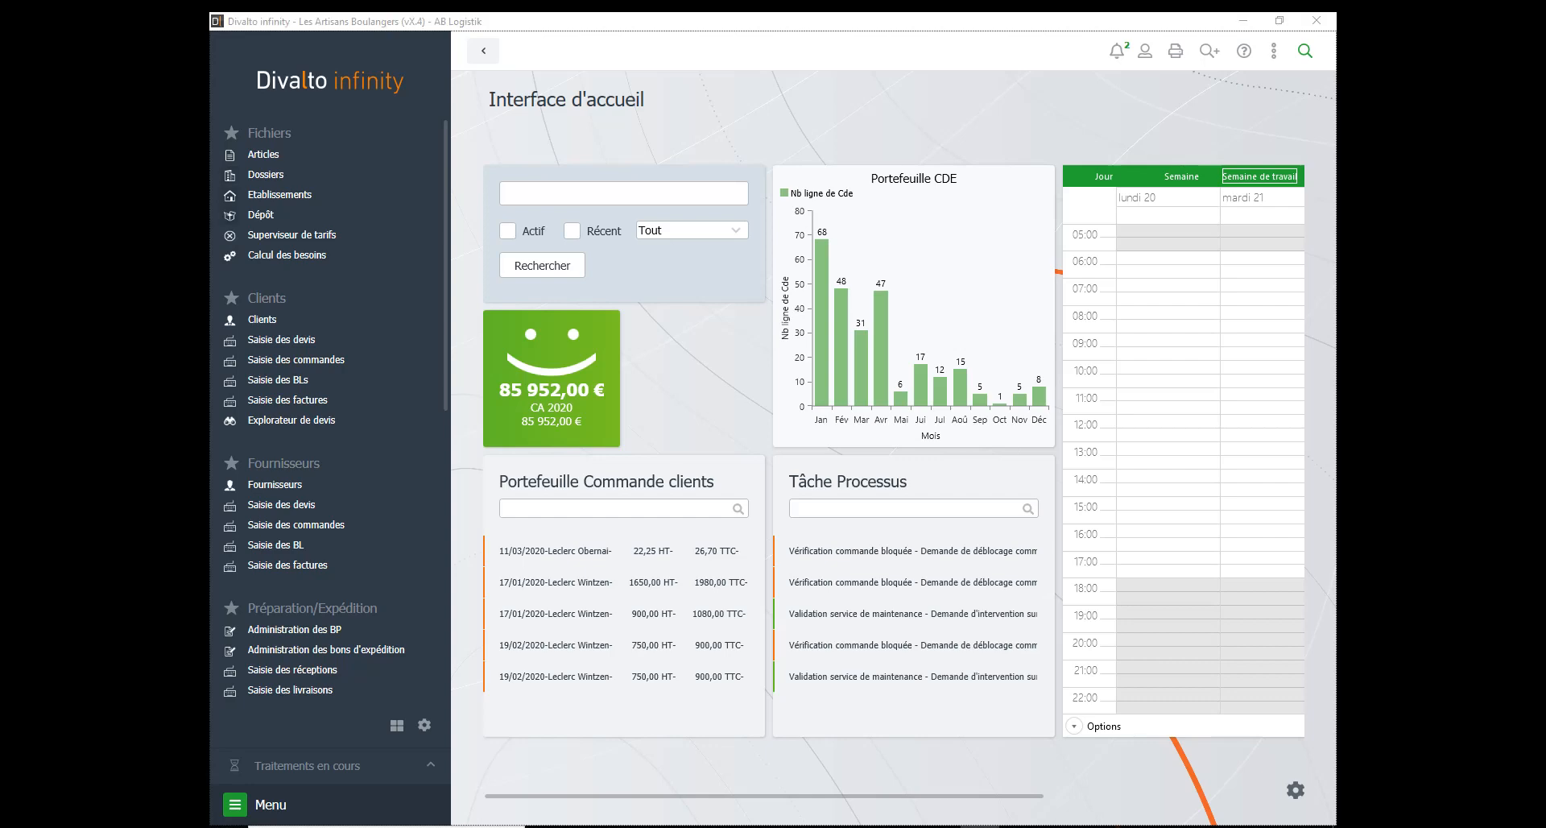
pyautogui.click(1056, 46)
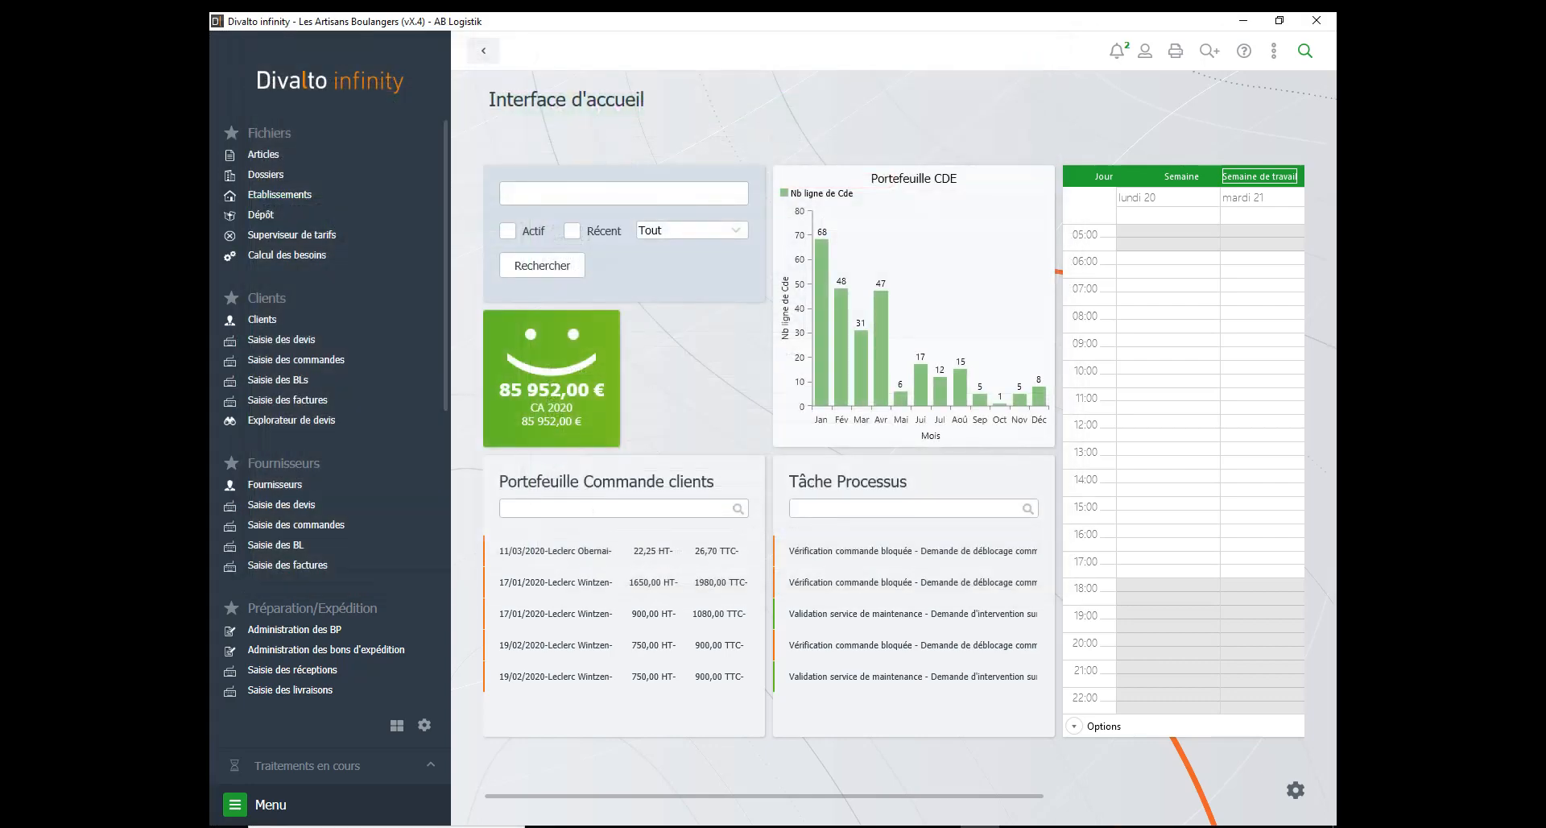
# Step: Switch to the Nouveautés X.4 Inter Agence presentation in PowerPoint and start the slide show from closing slide 10
pyautogui.hotkey('alt', 'Tab')
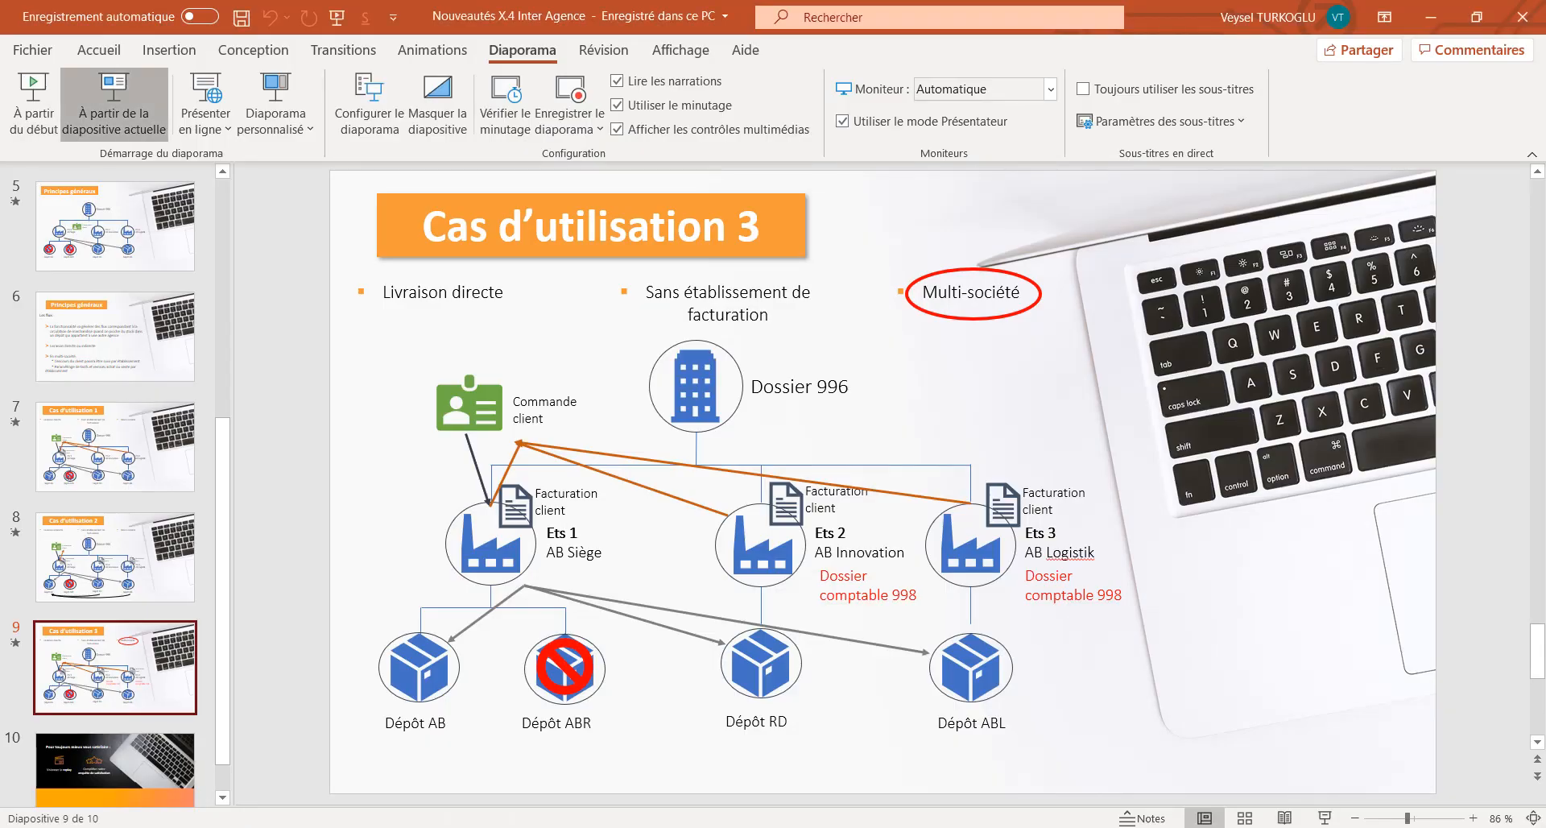
pyautogui.click(122, 103)
pyautogui.press('Escape')
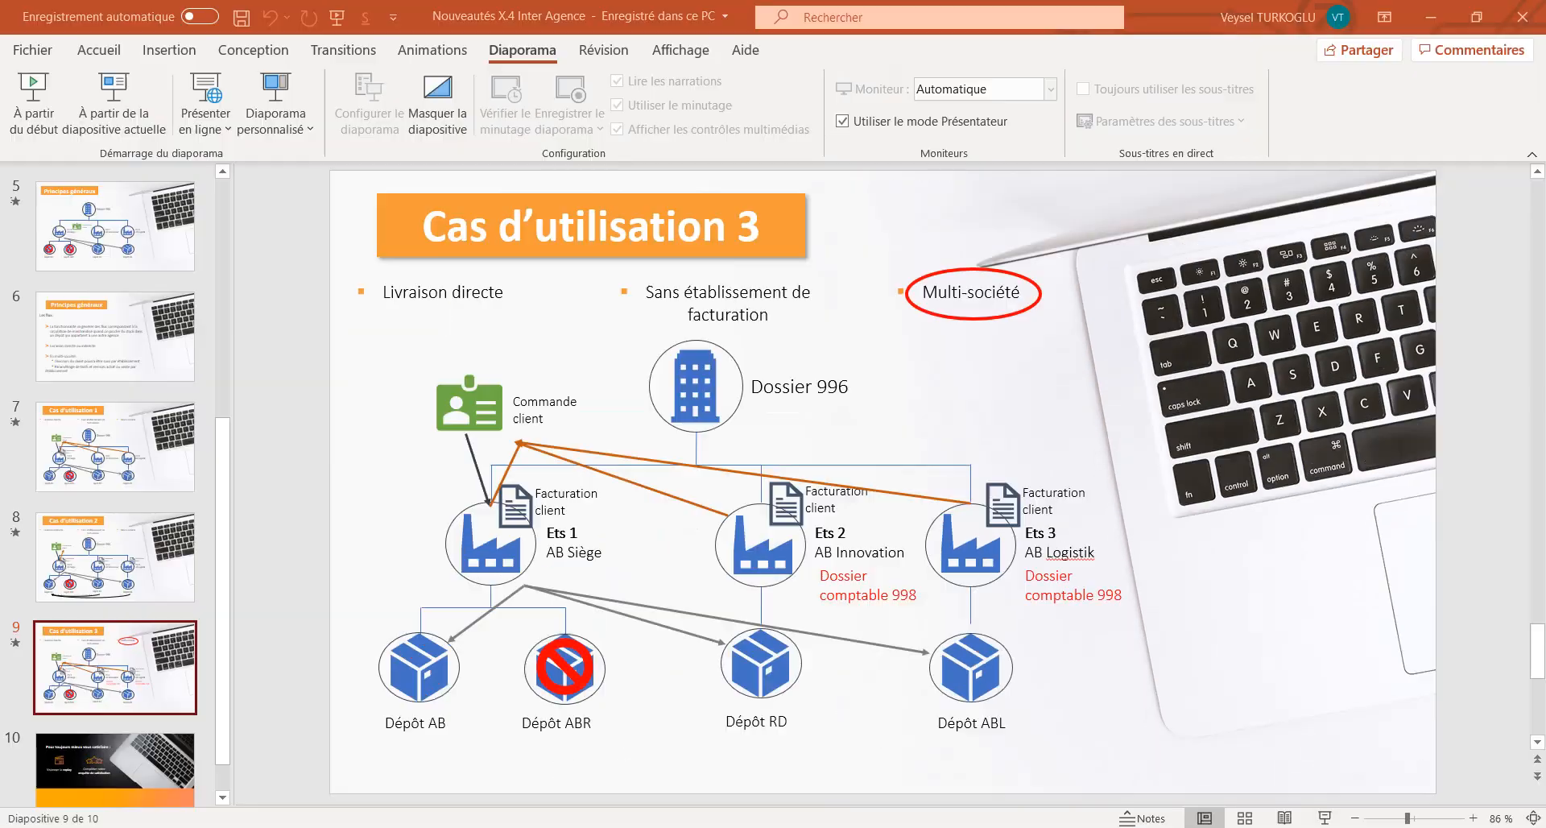
pyautogui.click(147, 765)
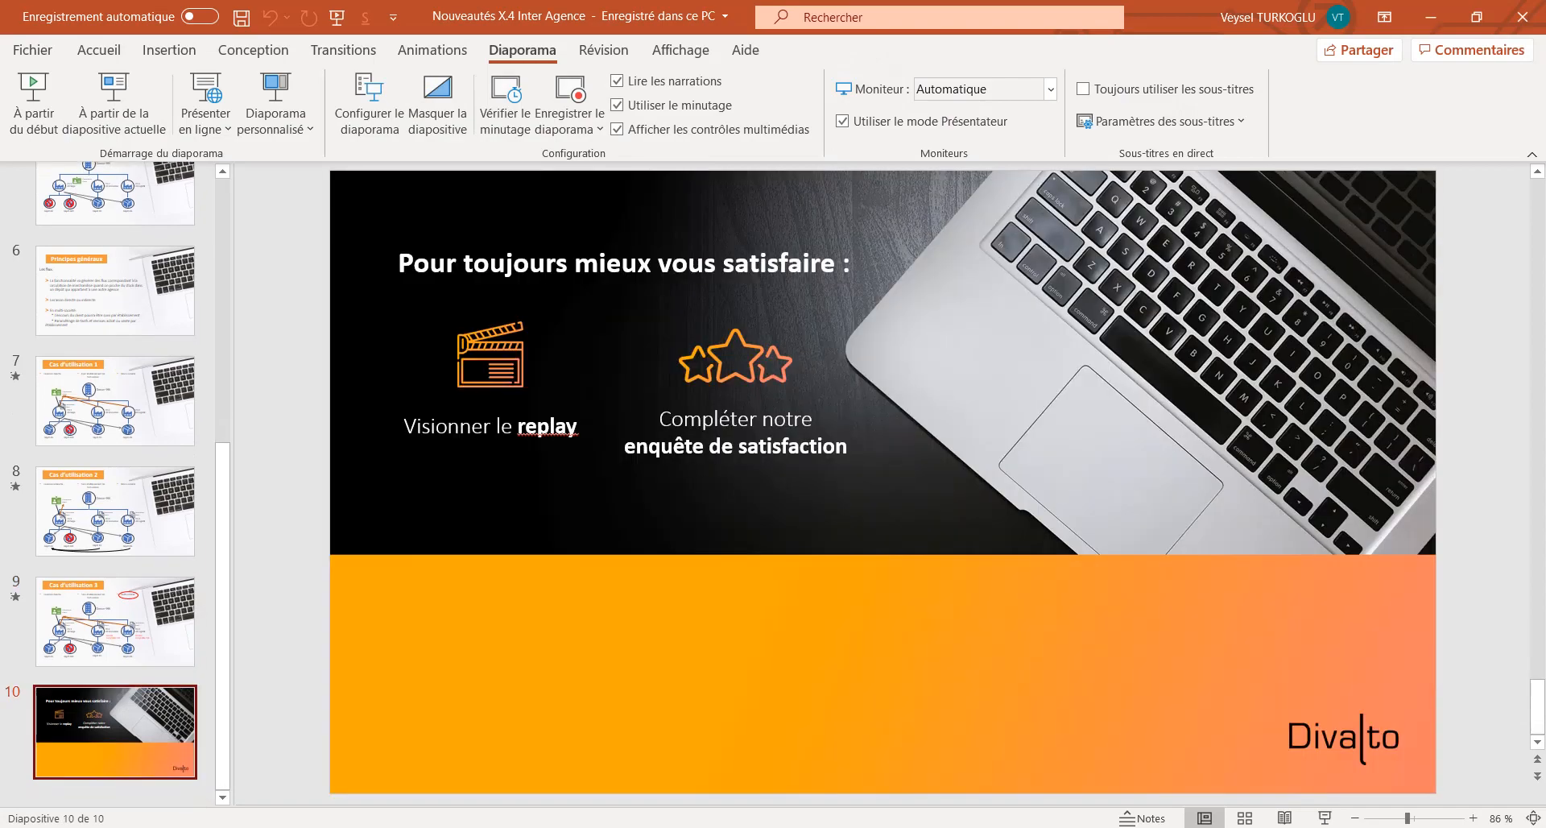
pyautogui.click(123, 103)
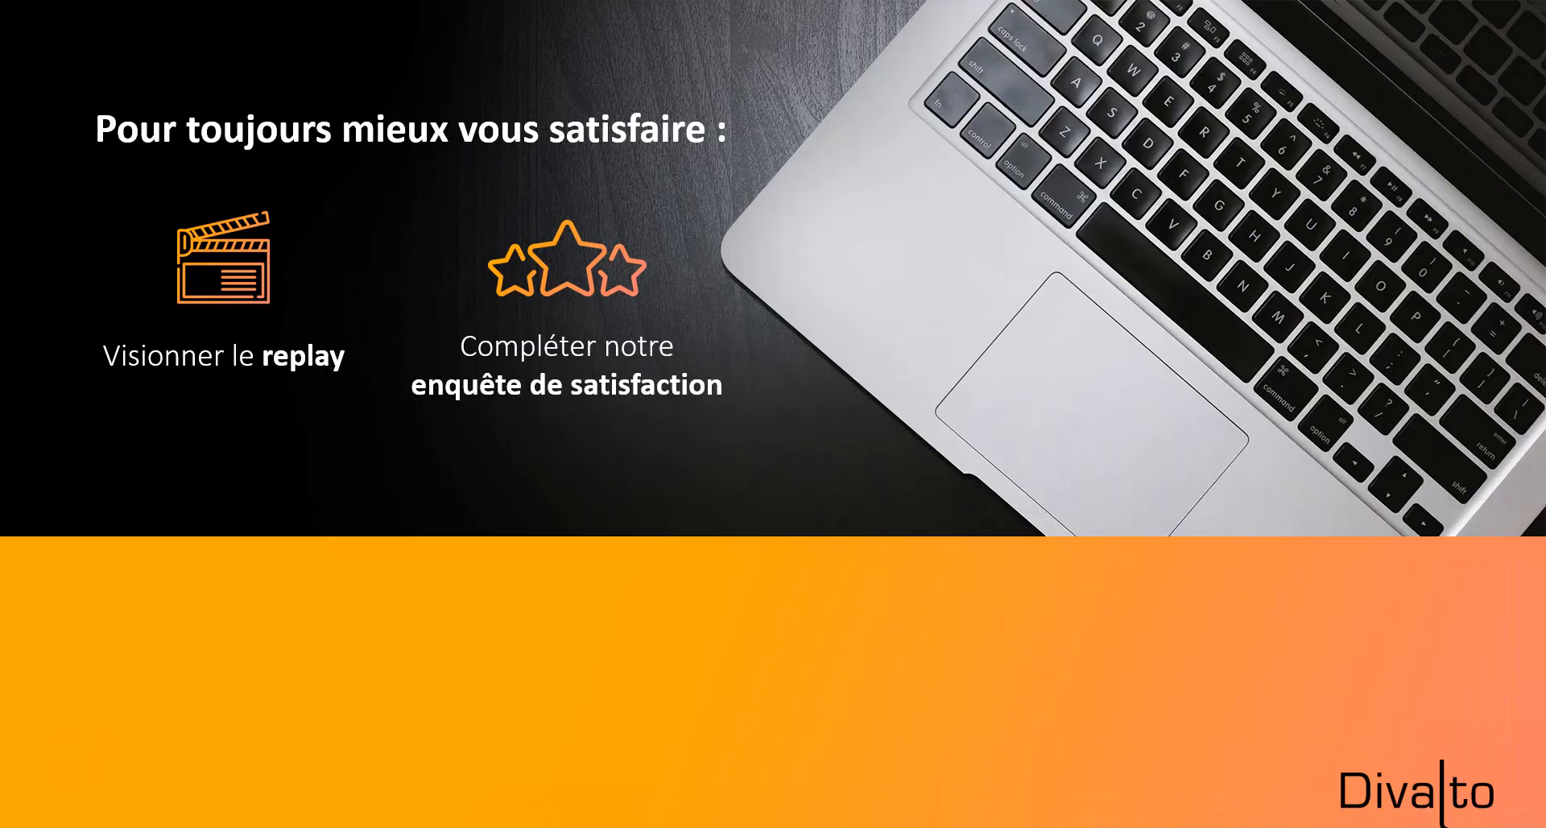